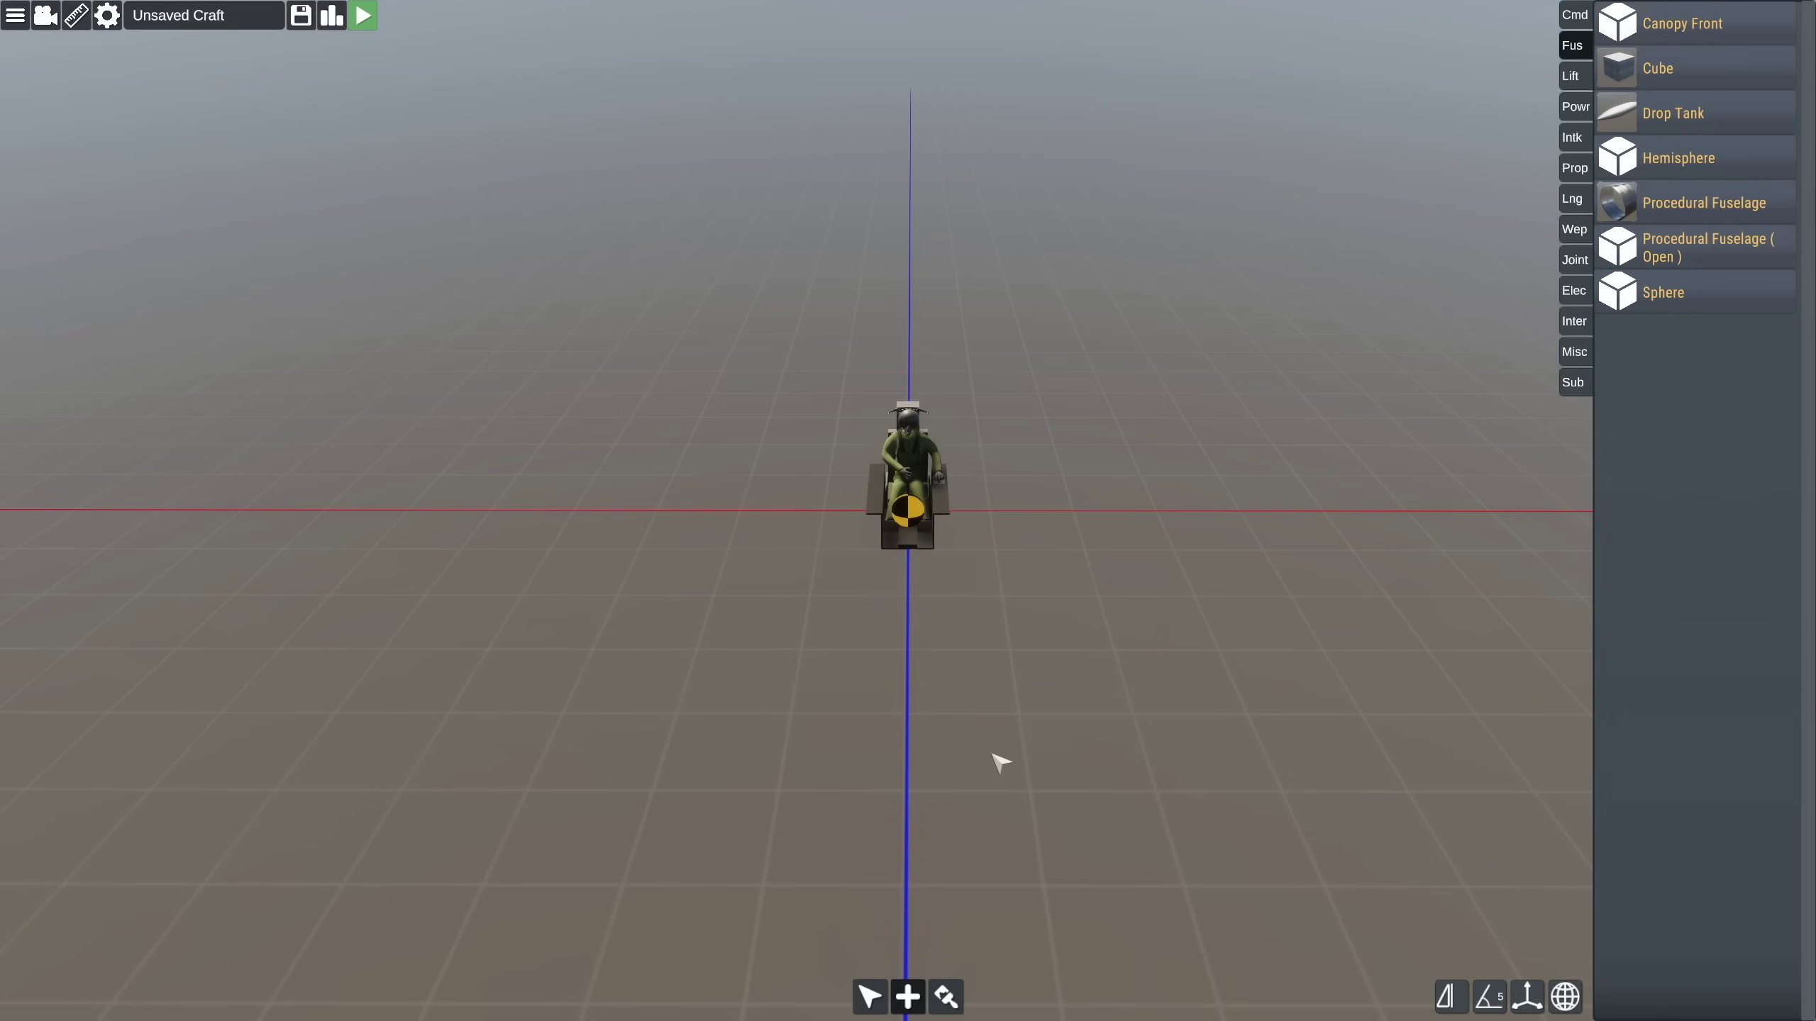
# Examine the cockpit and the construction grid from an angle at several distances.
pyautogui.moveTo(999, 762); pyautogui.dragTo(923, 786)
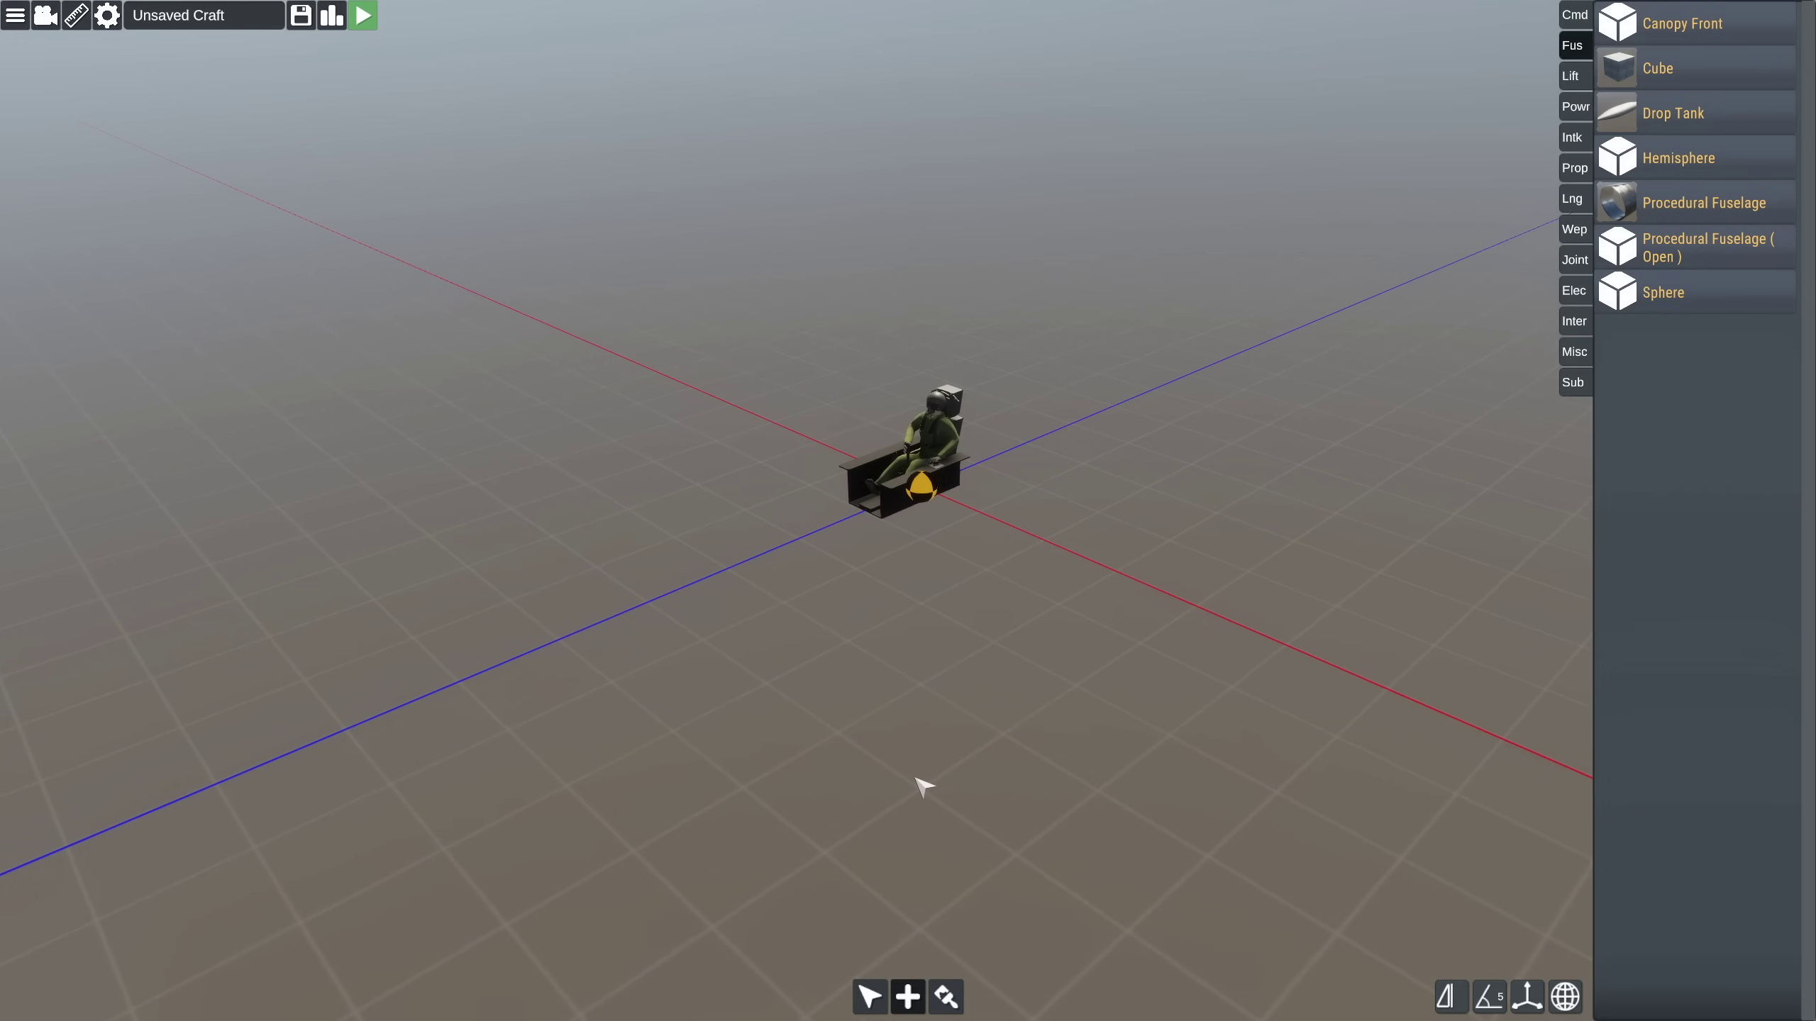
pyautogui.scroll(5, 916, 778)
pyautogui.scroll(-5, 918, 770)
pyautogui.scroll(-5, 916, 770)
pyautogui.scroll(4, 920, 775)
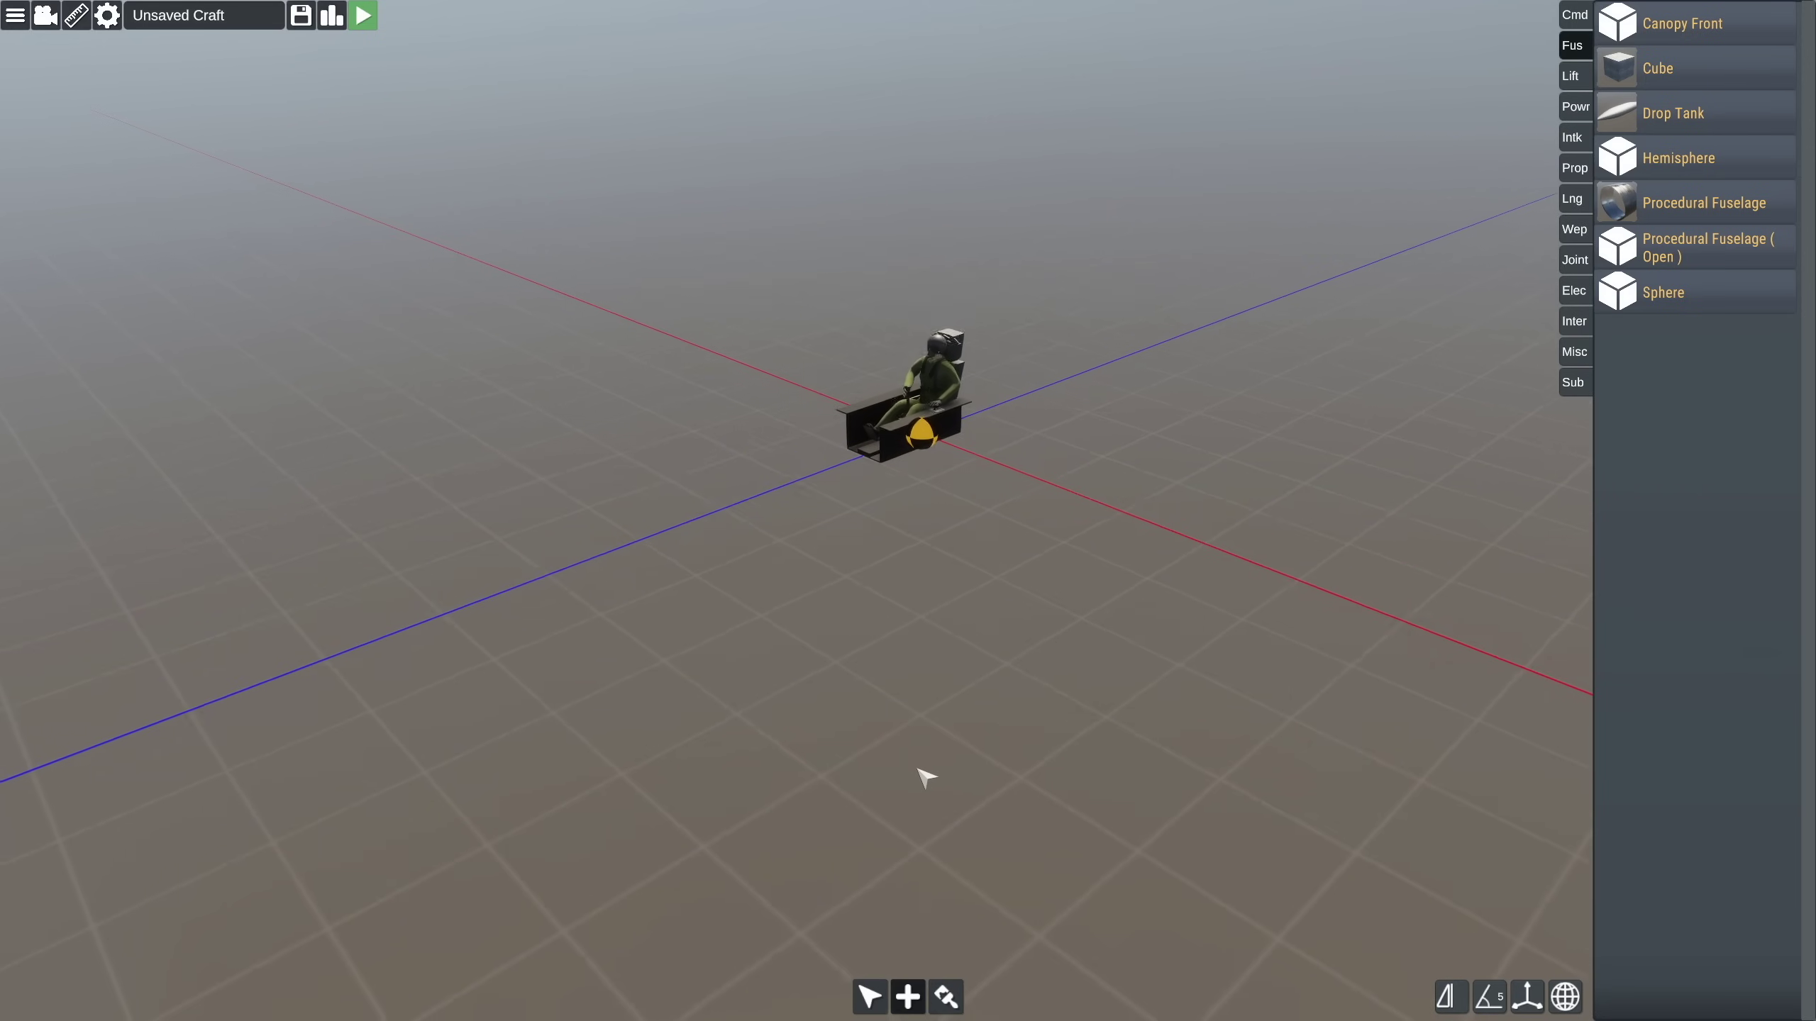
pyautogui.scroll(-3, 918, 770)
pyautogui.scroll(5, 918, 769)
pyautogui.scroll(-3, 918, 769)
pyautogui.scroll(5, 918, 770)
pyautogui.scroll(-2, 918, 770)
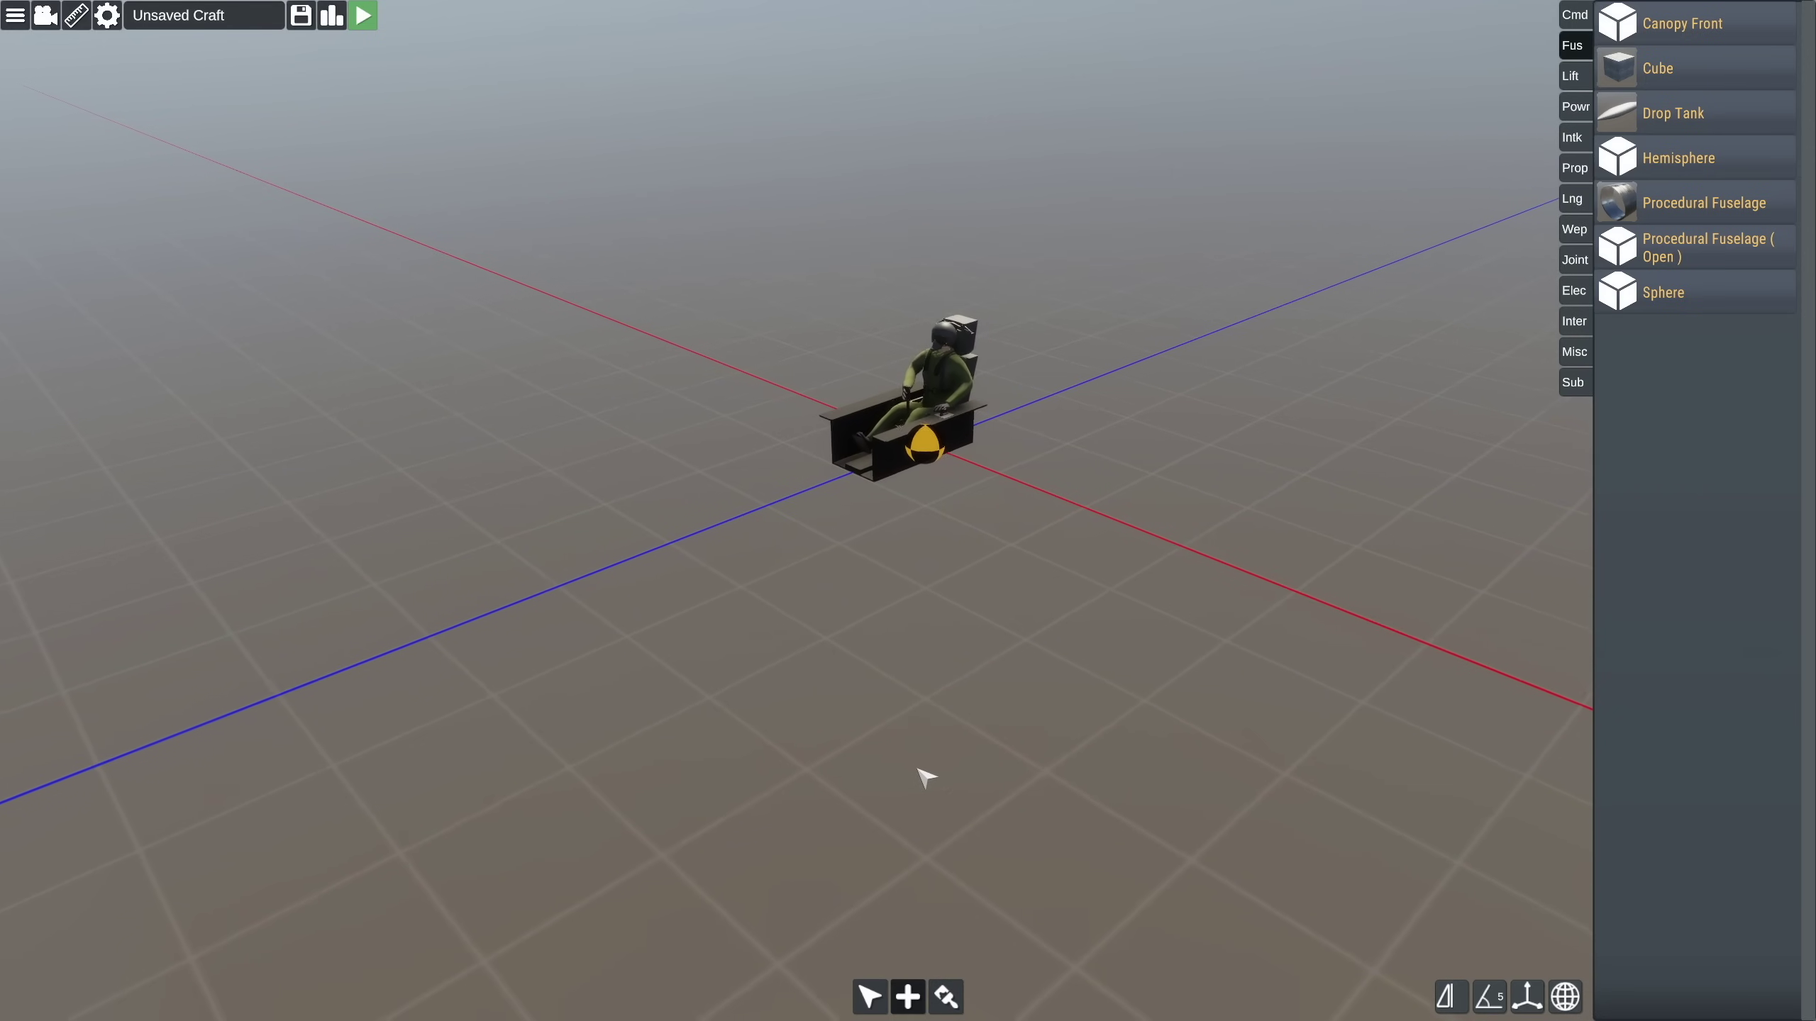
pyautogui.click(16, 16)
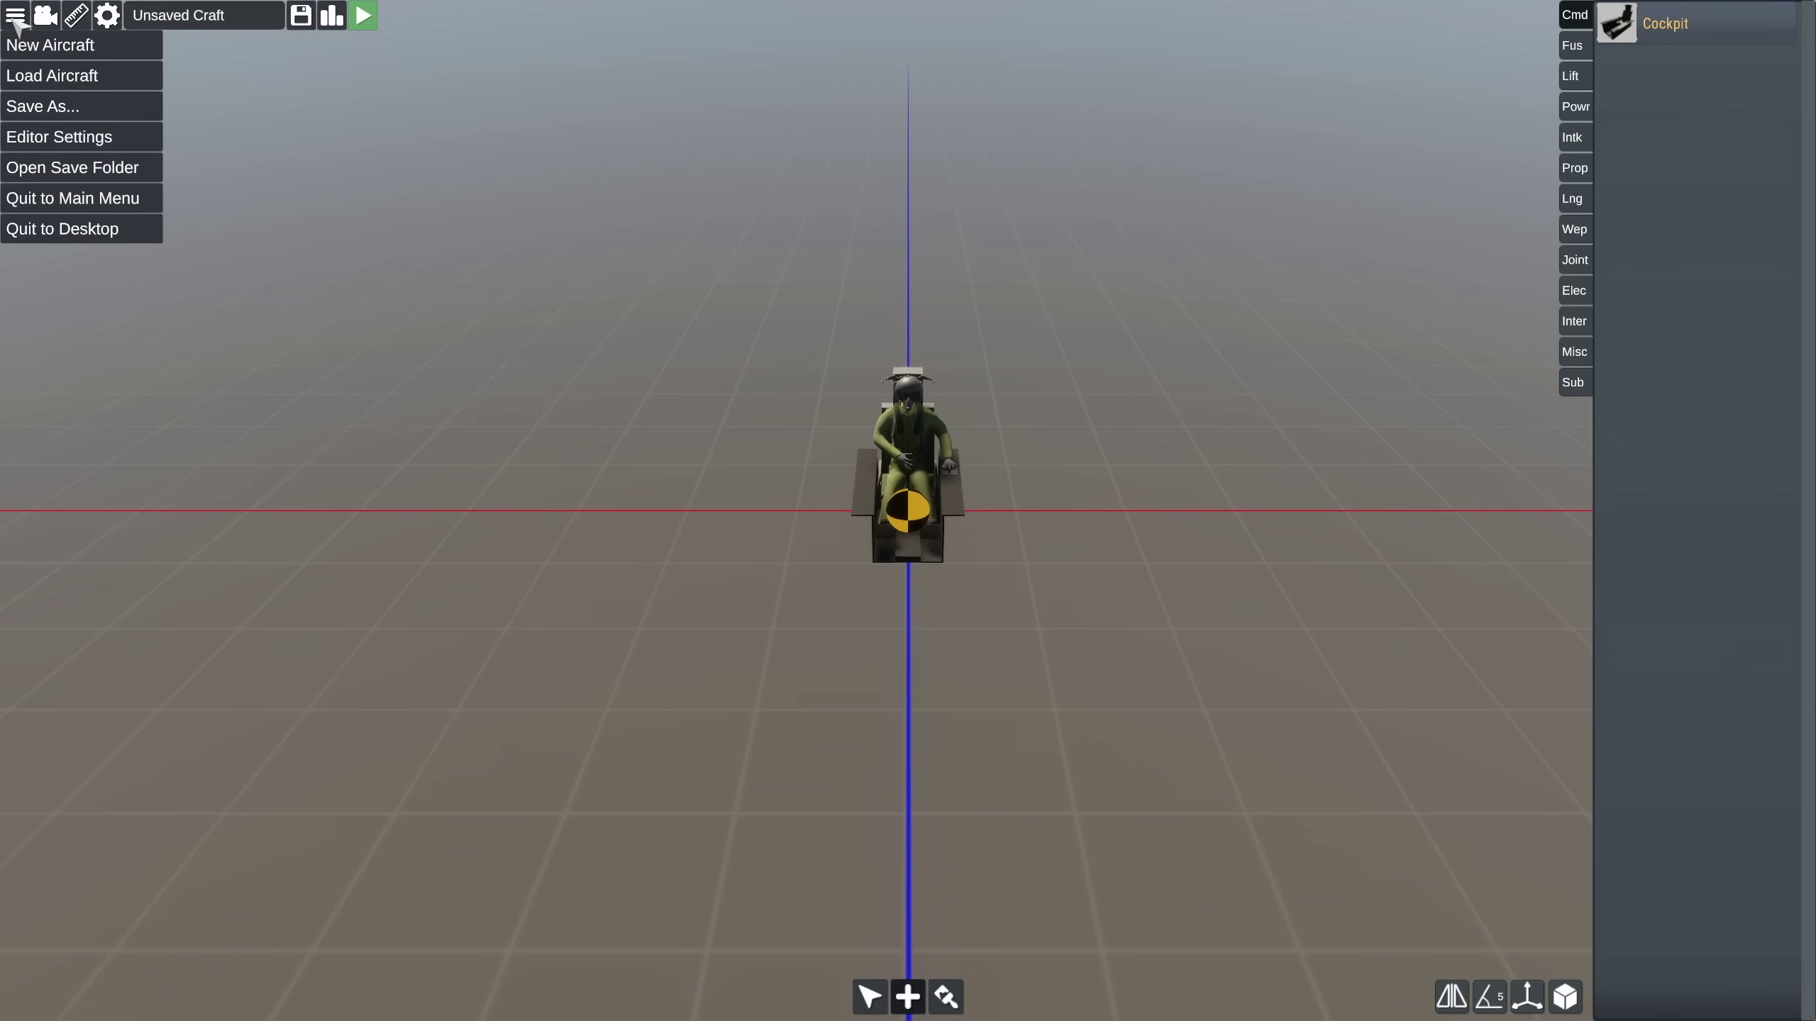
pyautogui.click(75, 141)
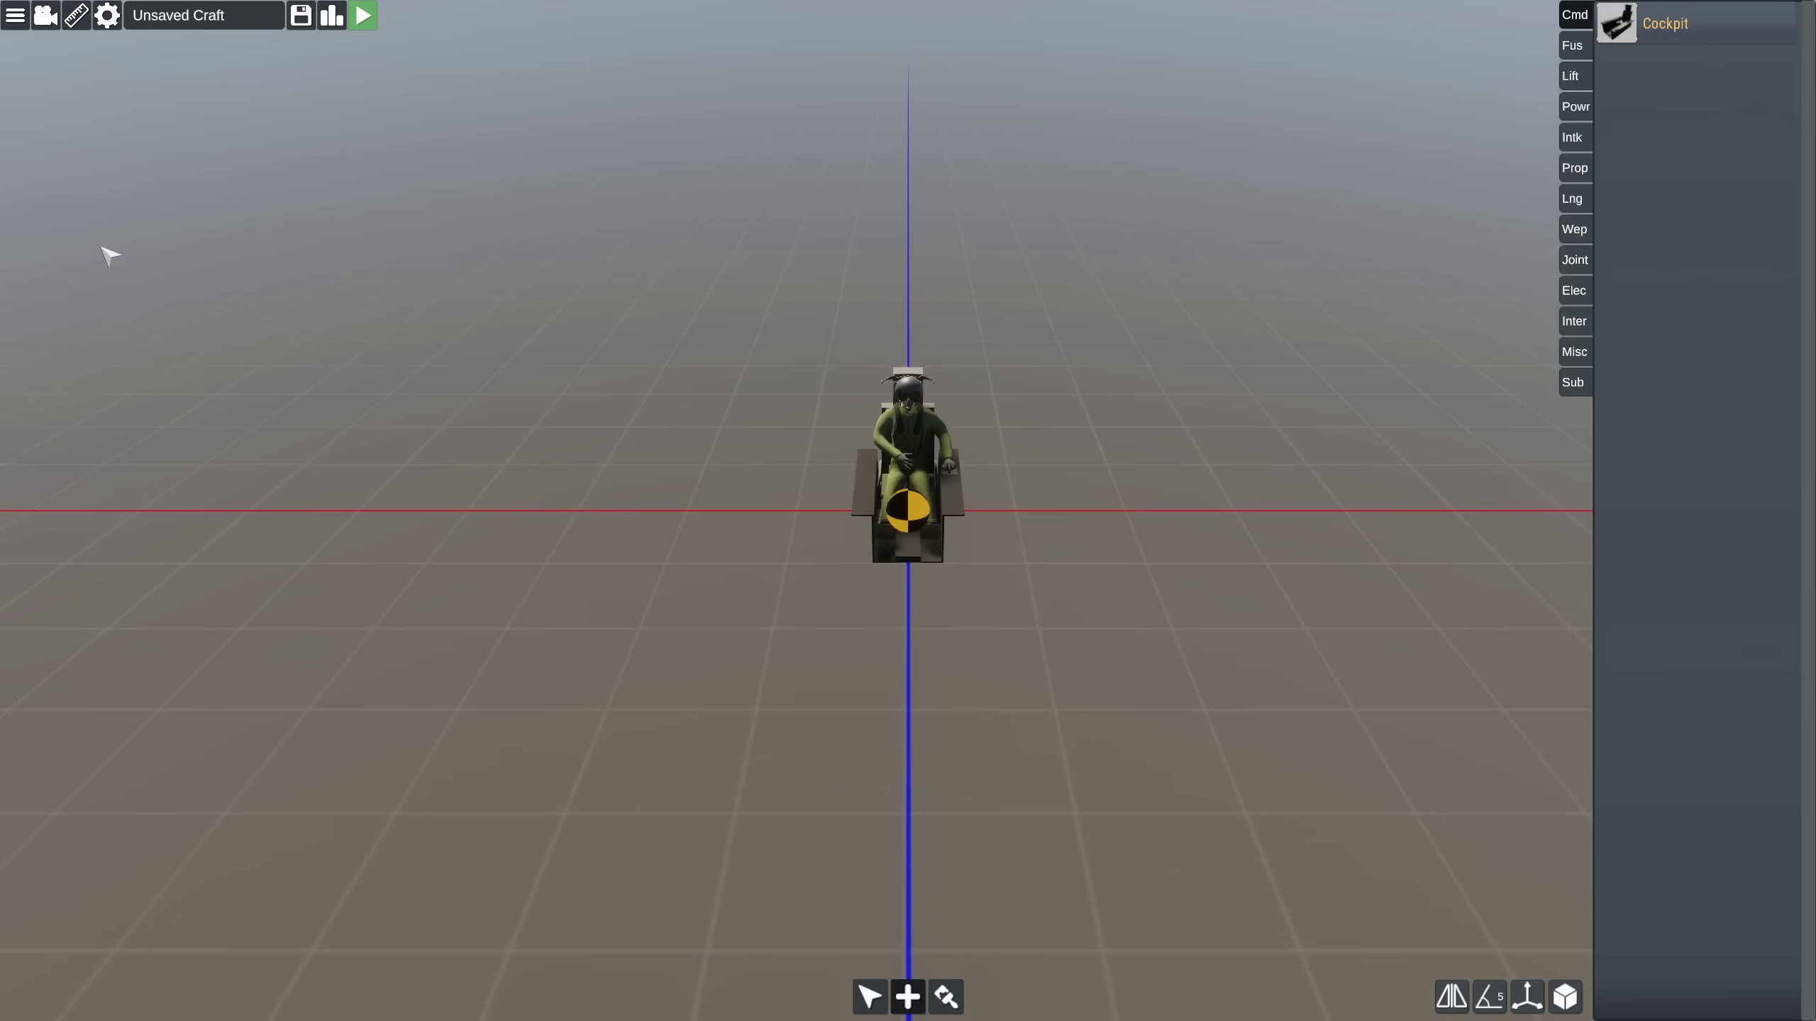
# Try the Orthographic camera projection on the cockpit.
pyautogui.click(46, 16)
pyautogui.click(53, 21)
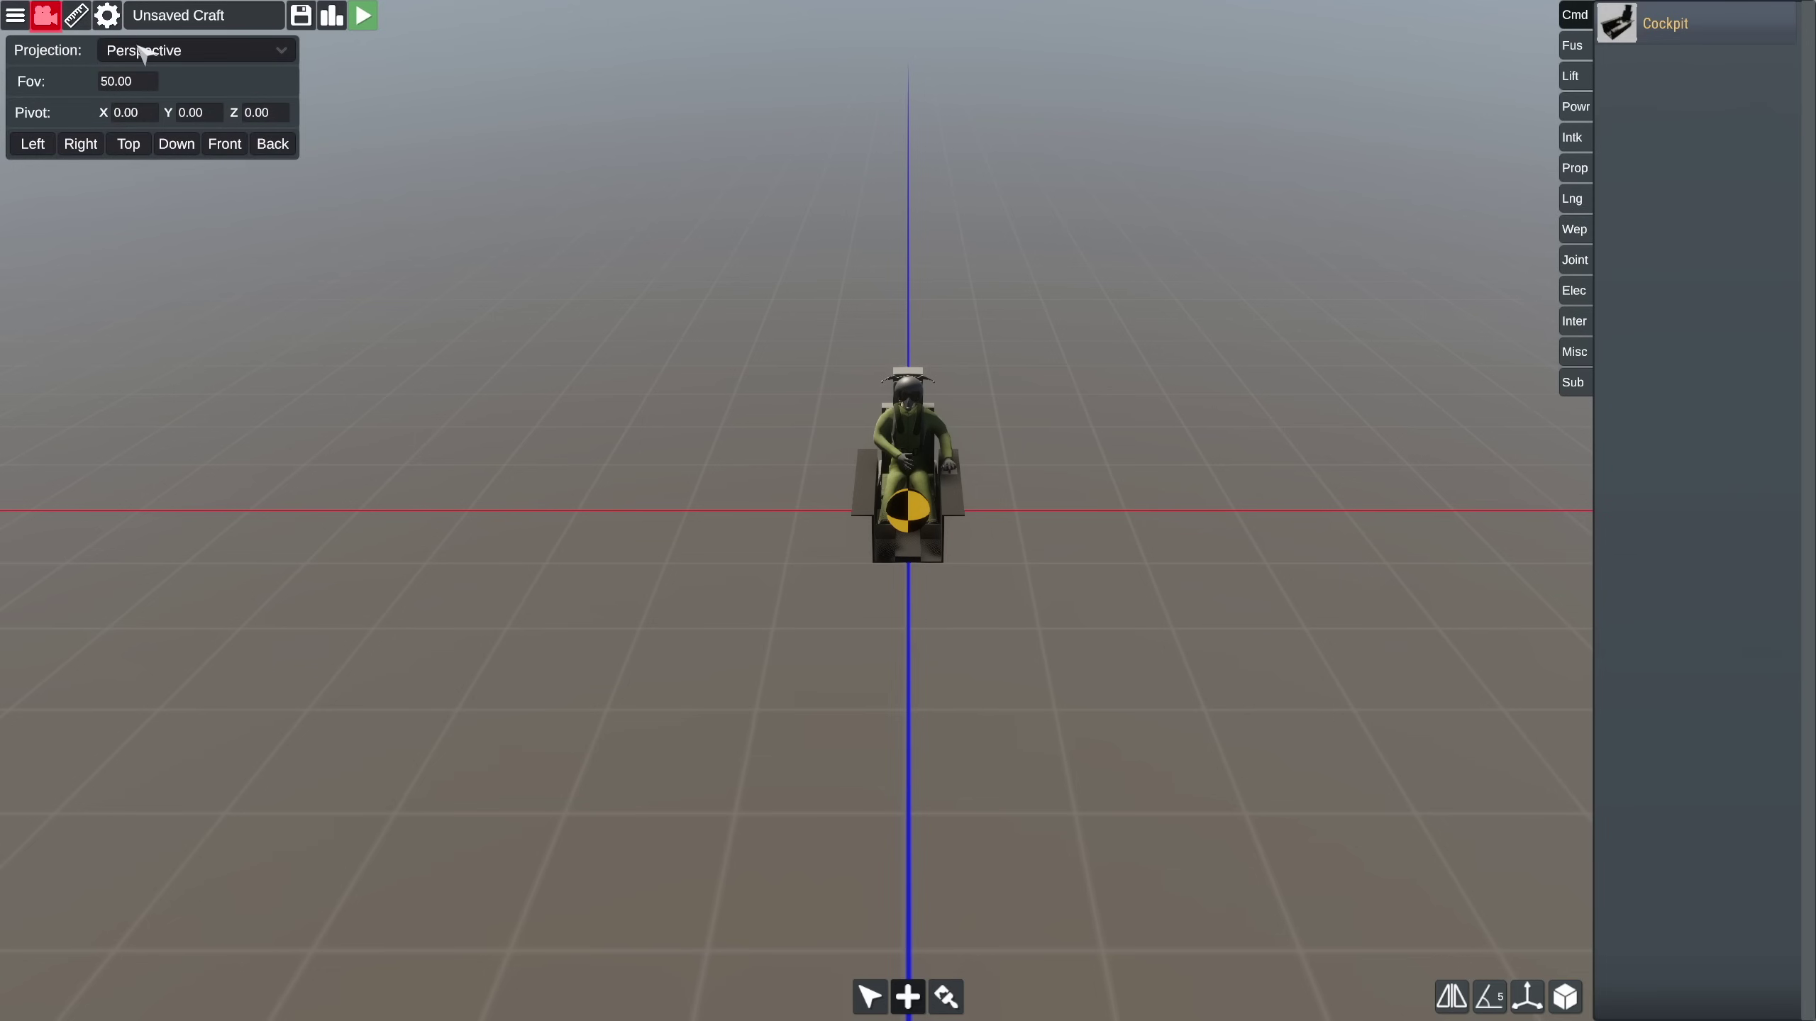
pyautogui.click(211, 54)
pyautogui.click(212, 99)
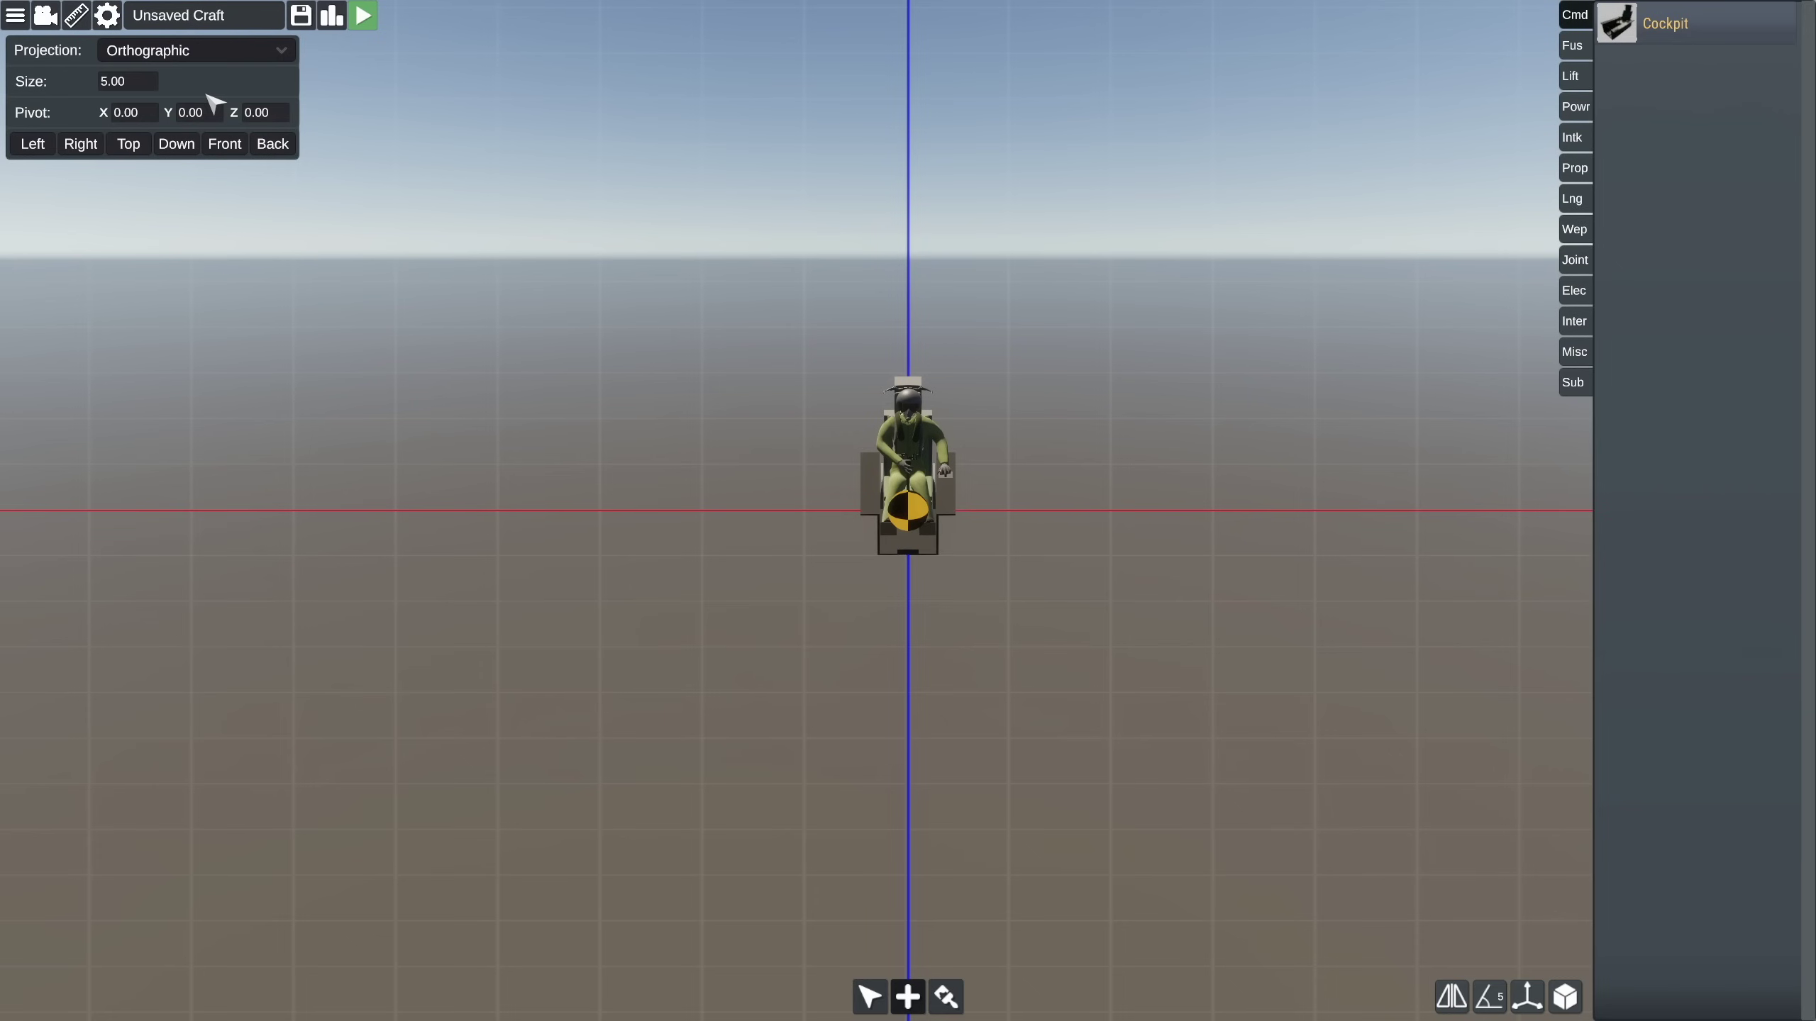
pyautogui.moveTo(705, 395); pyautogui.dragTo(668, 461, button='right')
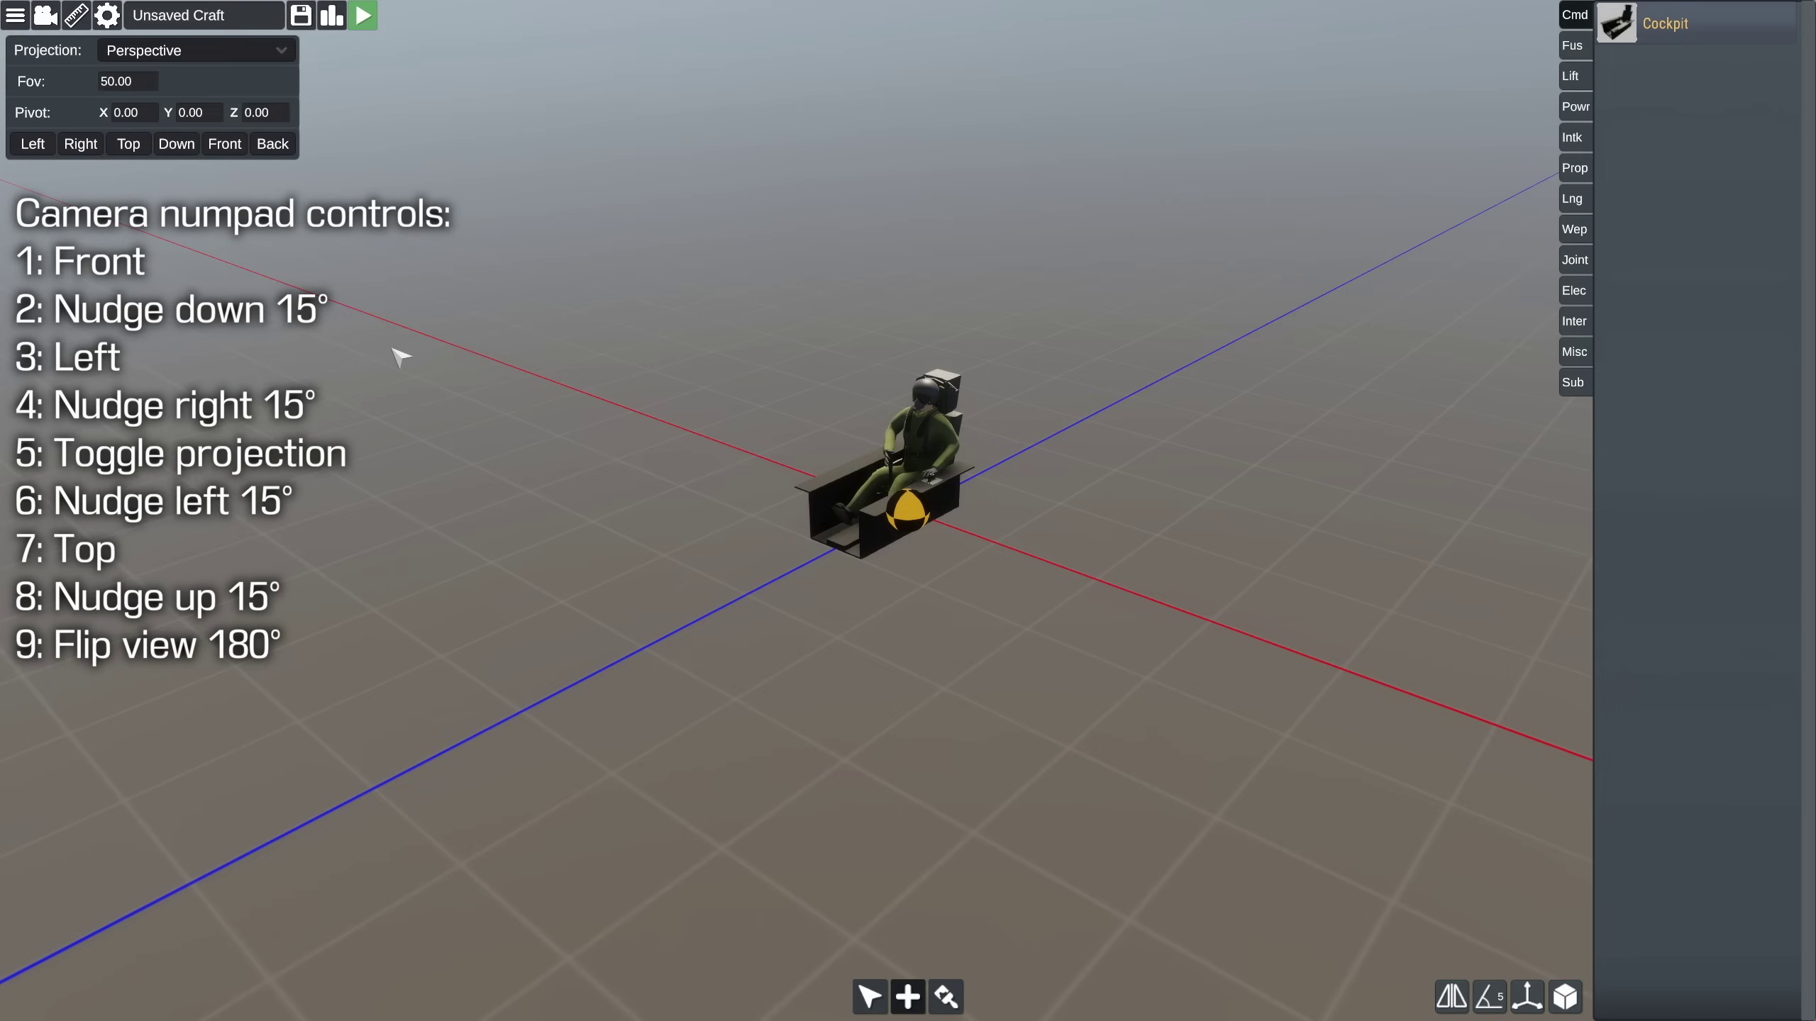
# View the cockpit from the left, right, top, down, front and back preset camera views.
pyautogui.click(49, 147)
pyautogui.click(74, 149)
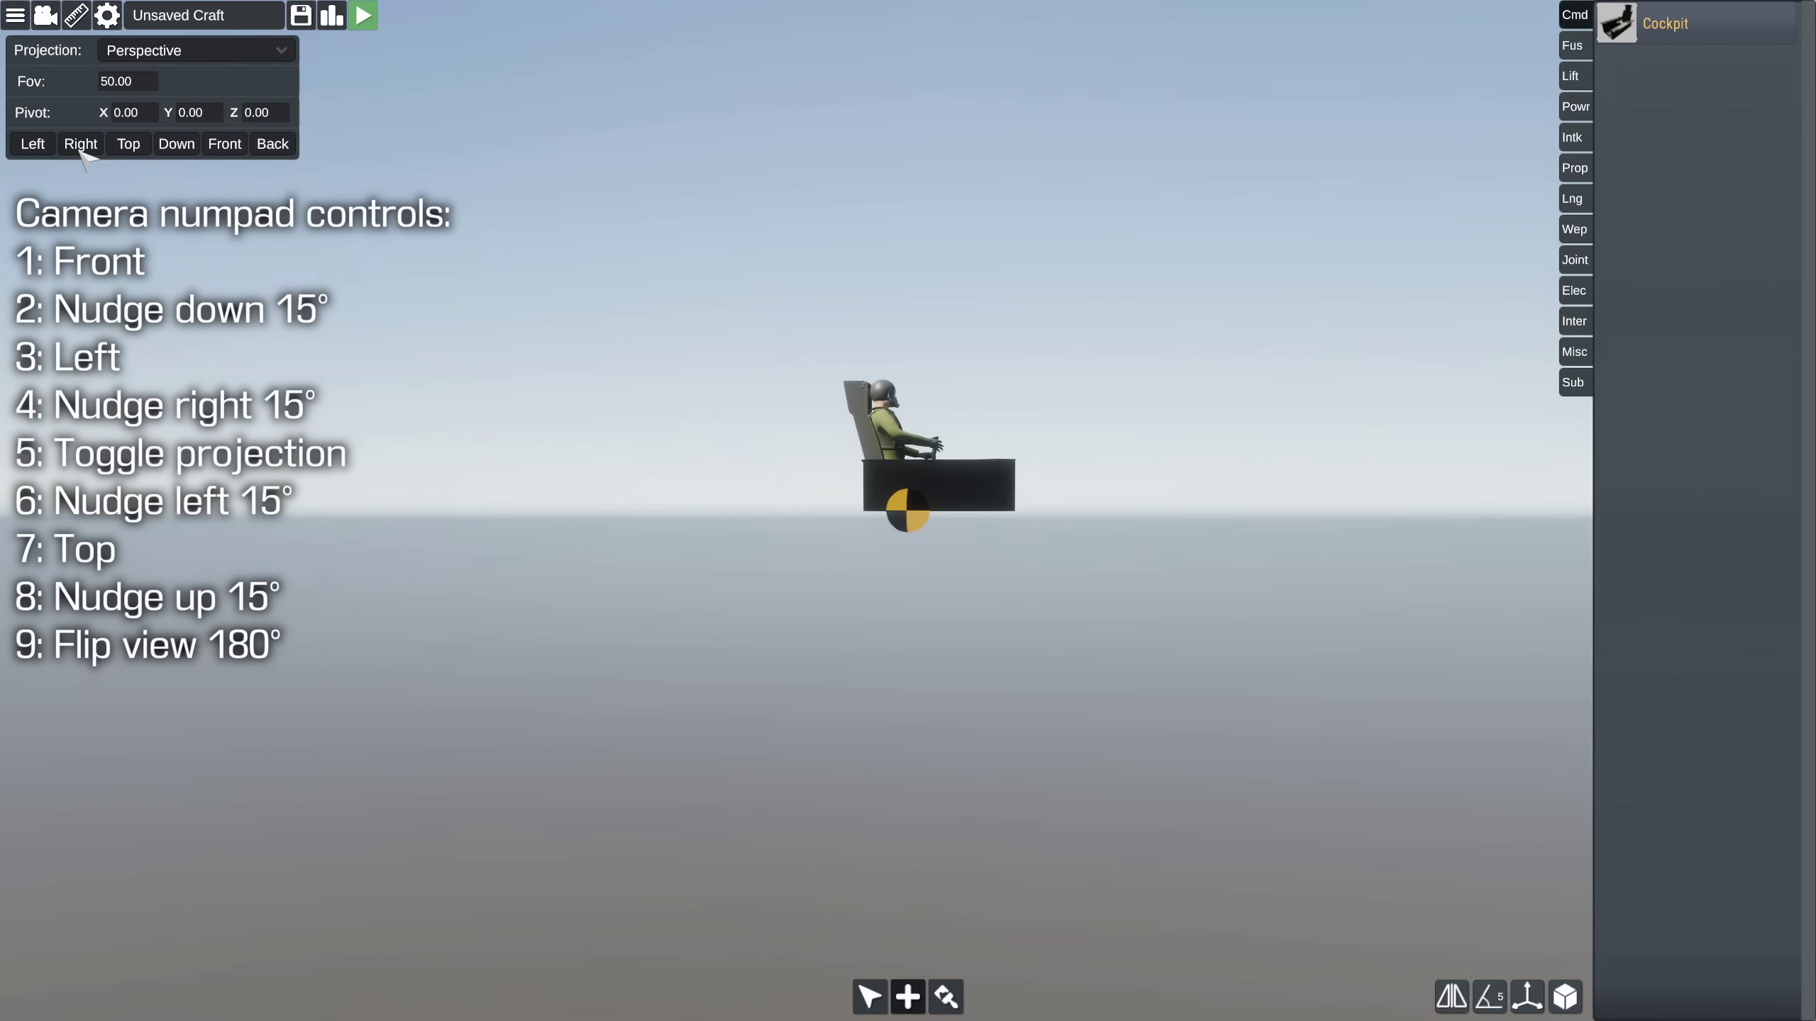
pyautogui.click(129, 147)
pyautogui.click(176, 146)
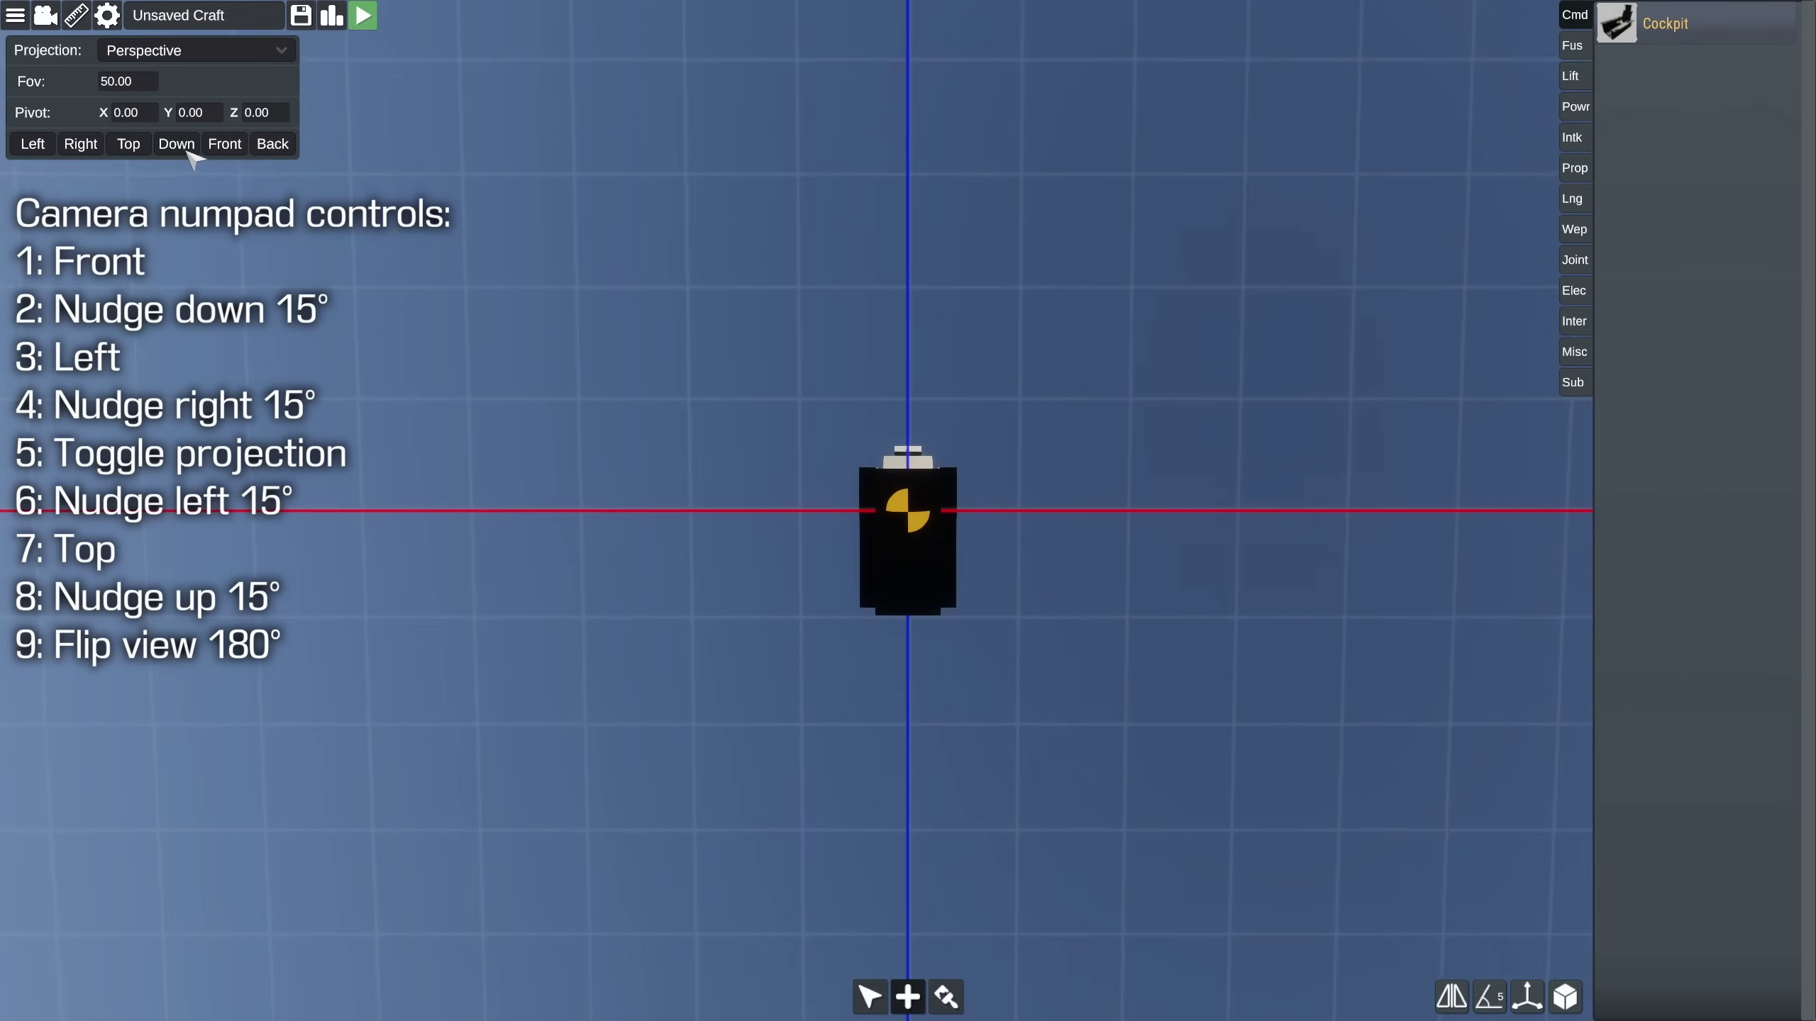
pyautogui.click(224, 144)
pyautogui.click(272, 143)
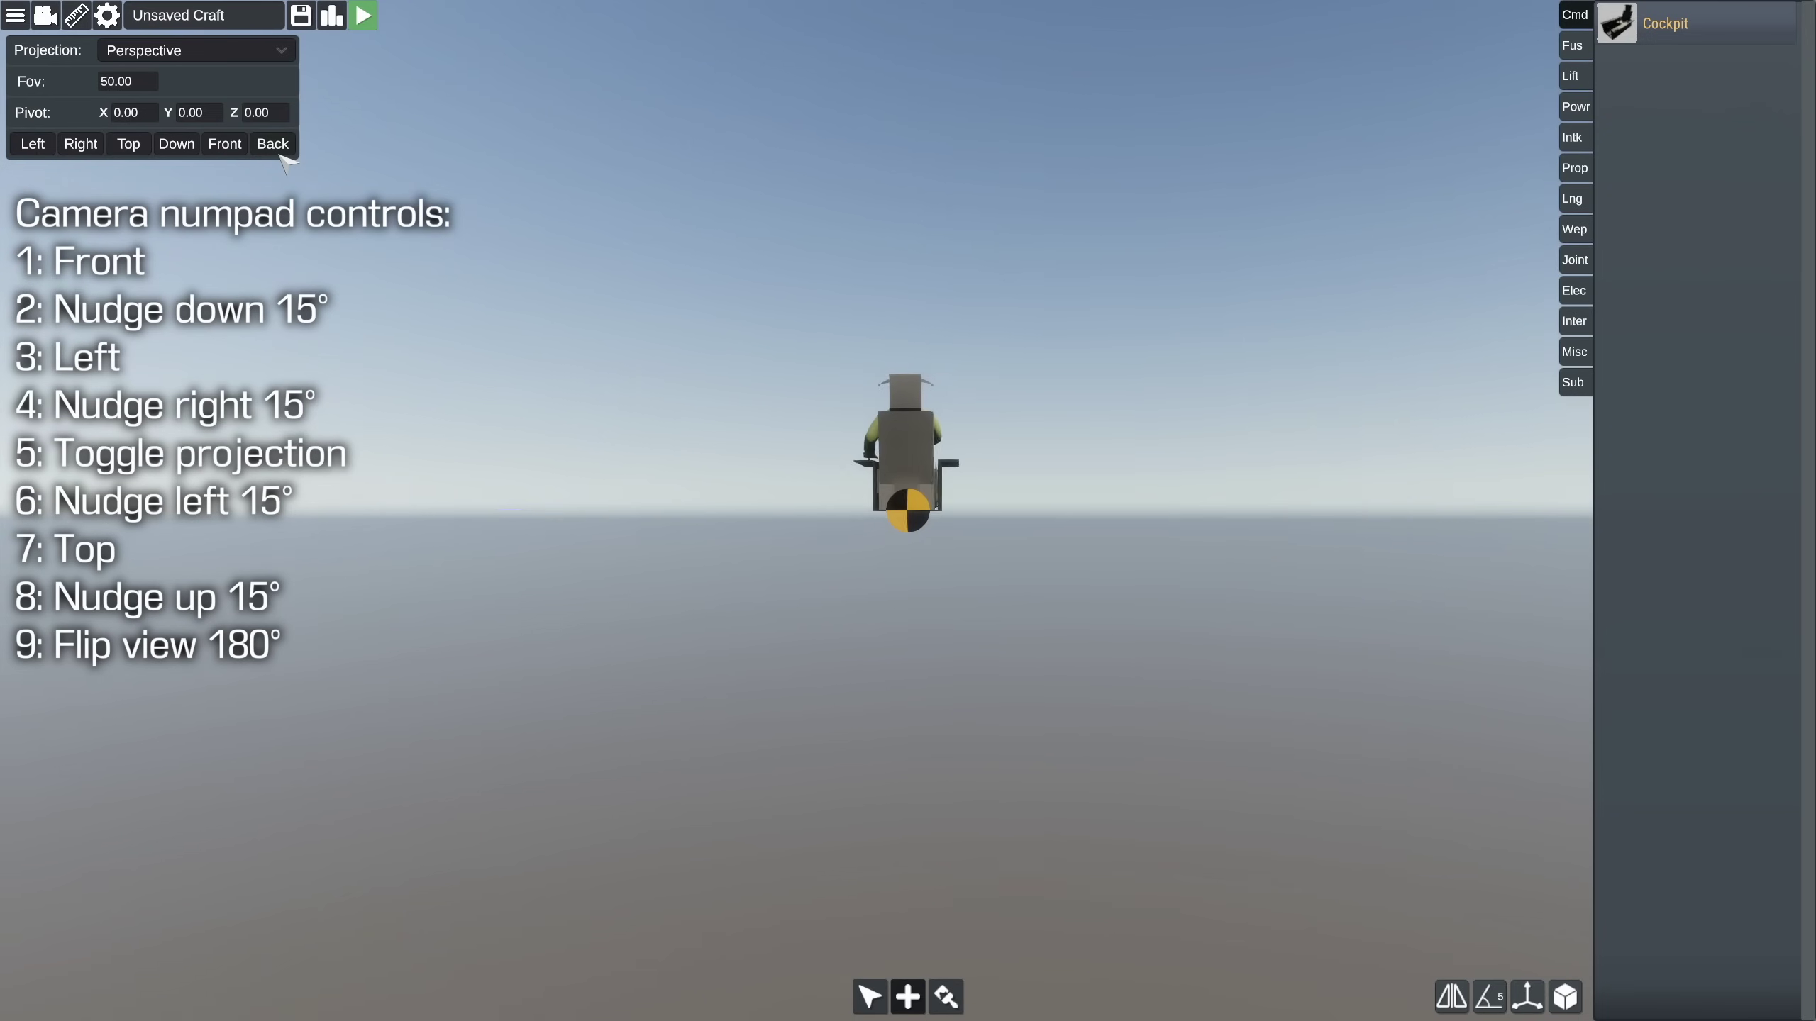
pyautogui.click(33, 144)
pyautogui.moveTo(336, 332); pyautogui.dragTo(436, 387)
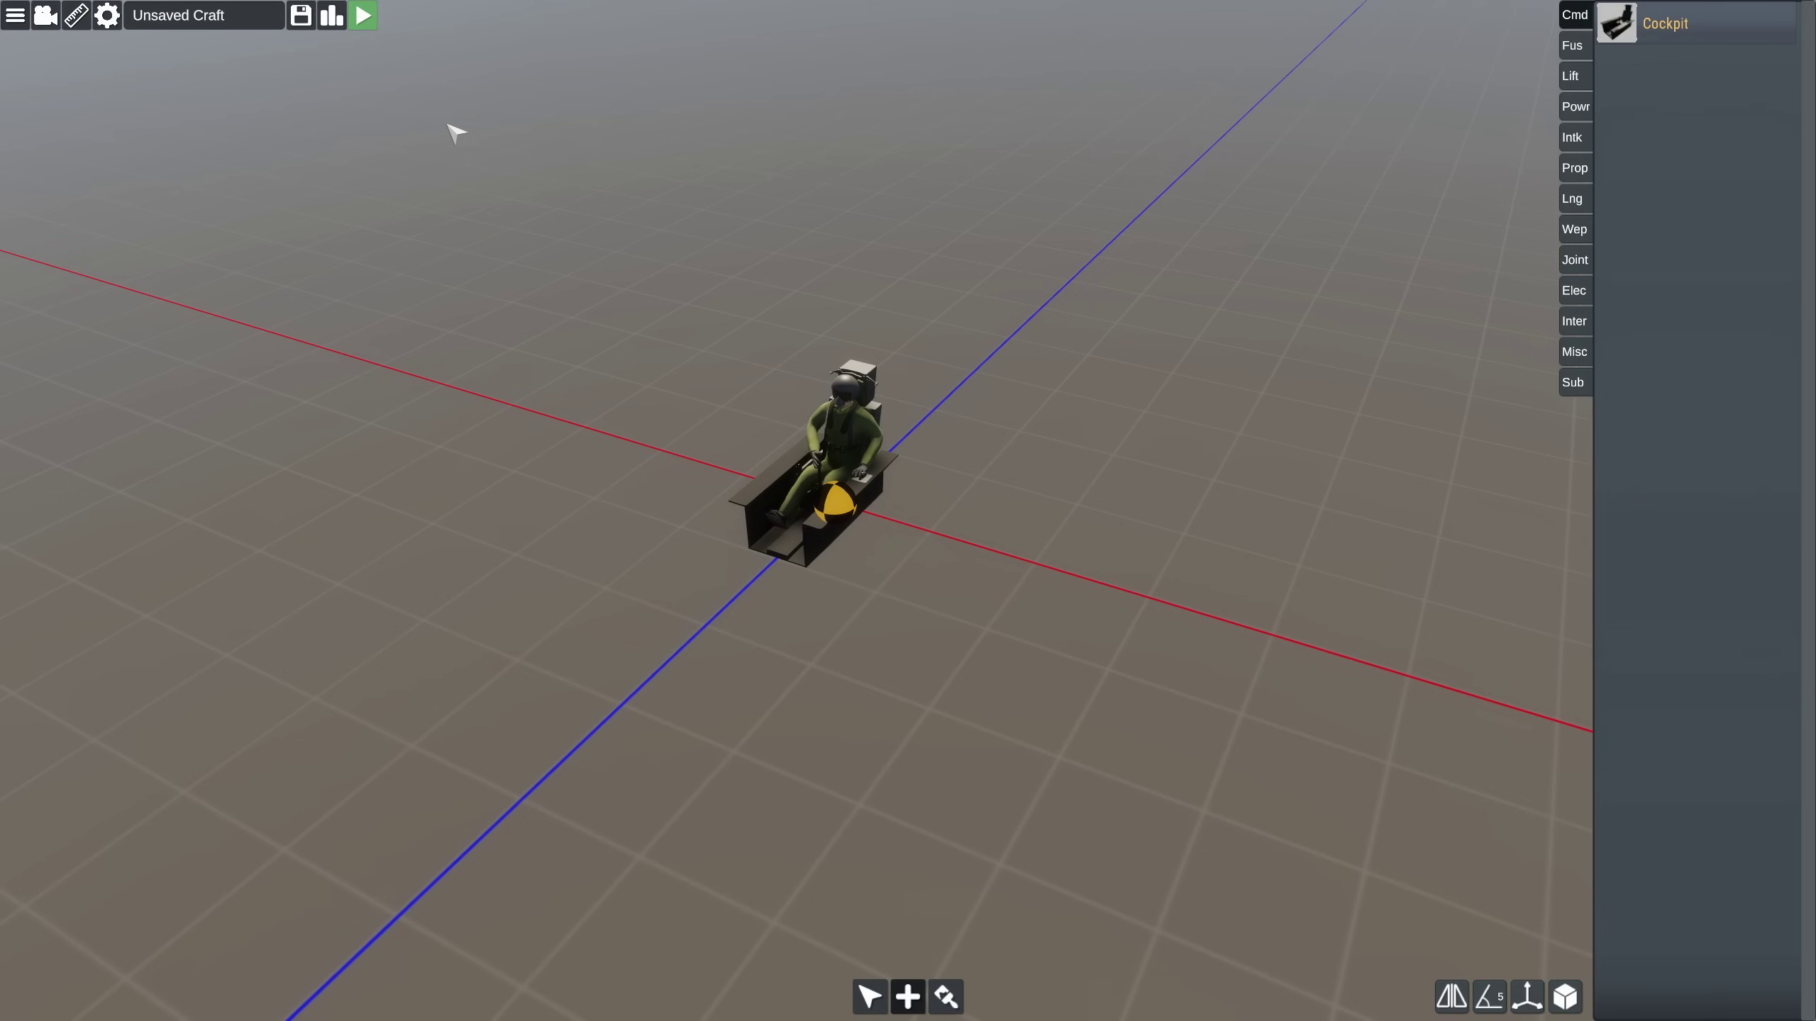
# Measure along the craft's long axis with the ruler, placing its start at about Z 2.56 and its end at about Z -2.99.
pyautogui.click(75, 14)
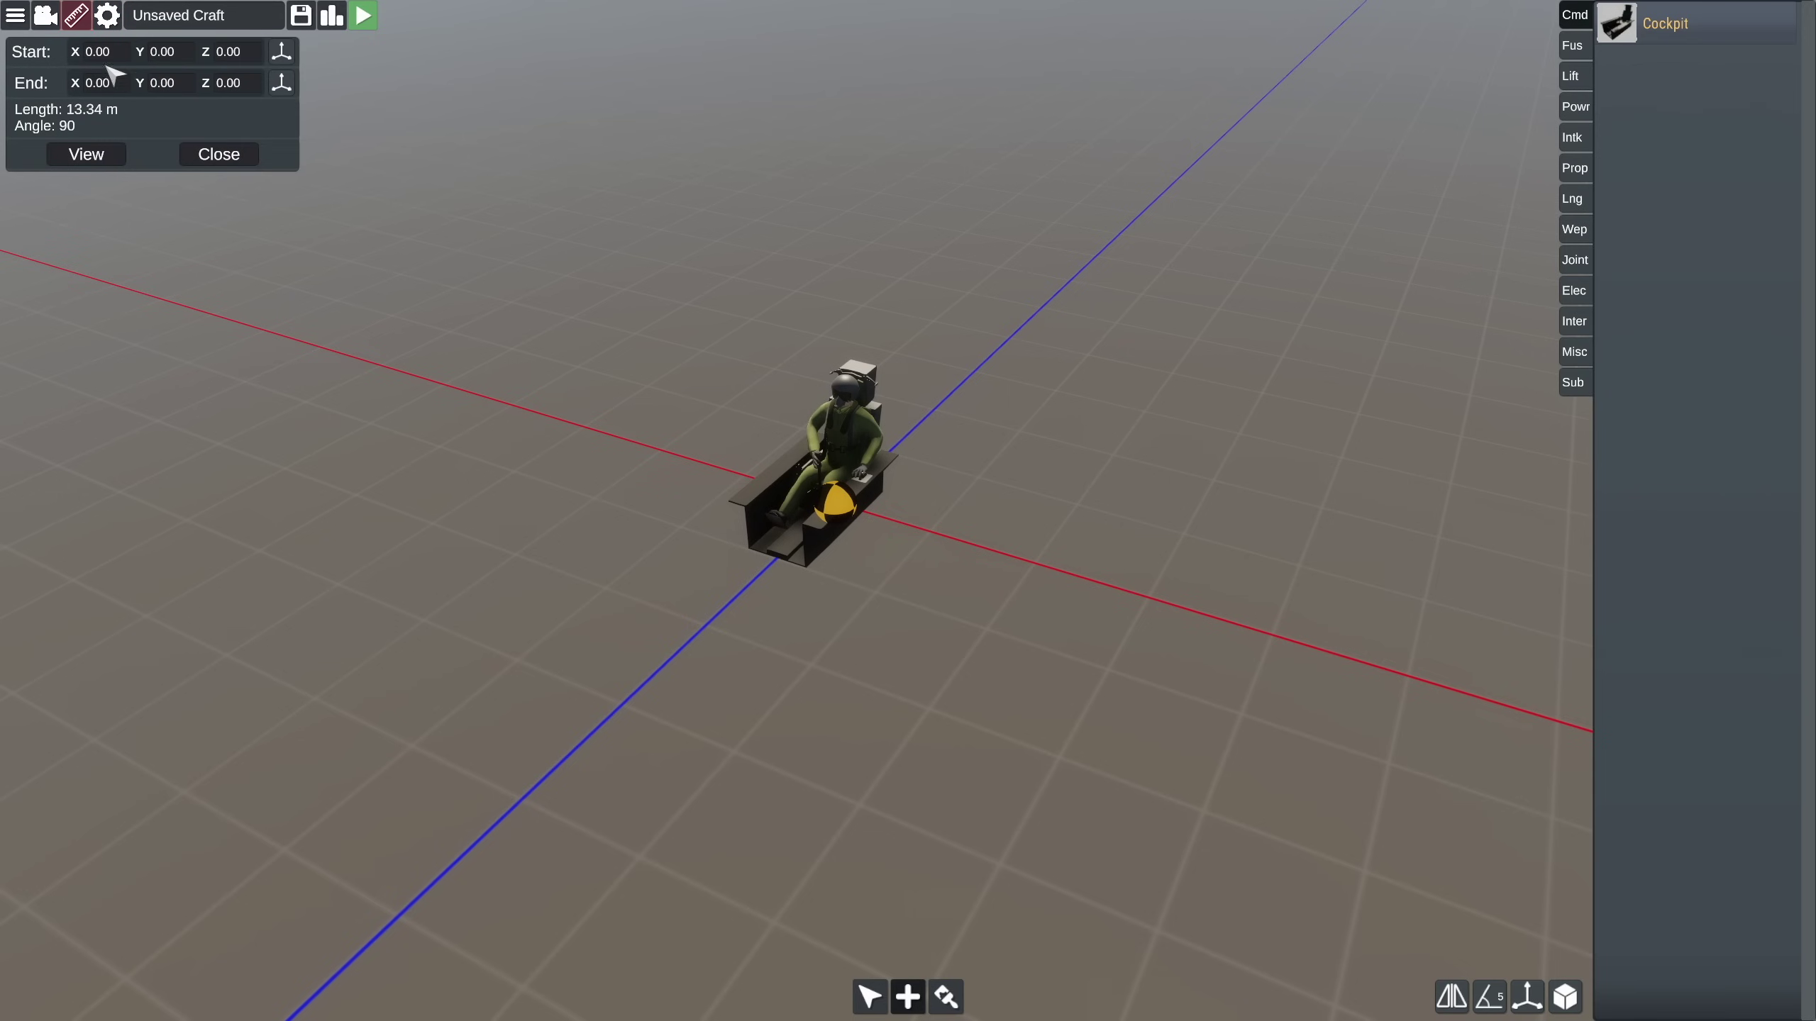
pyautogui.click(285, 56)
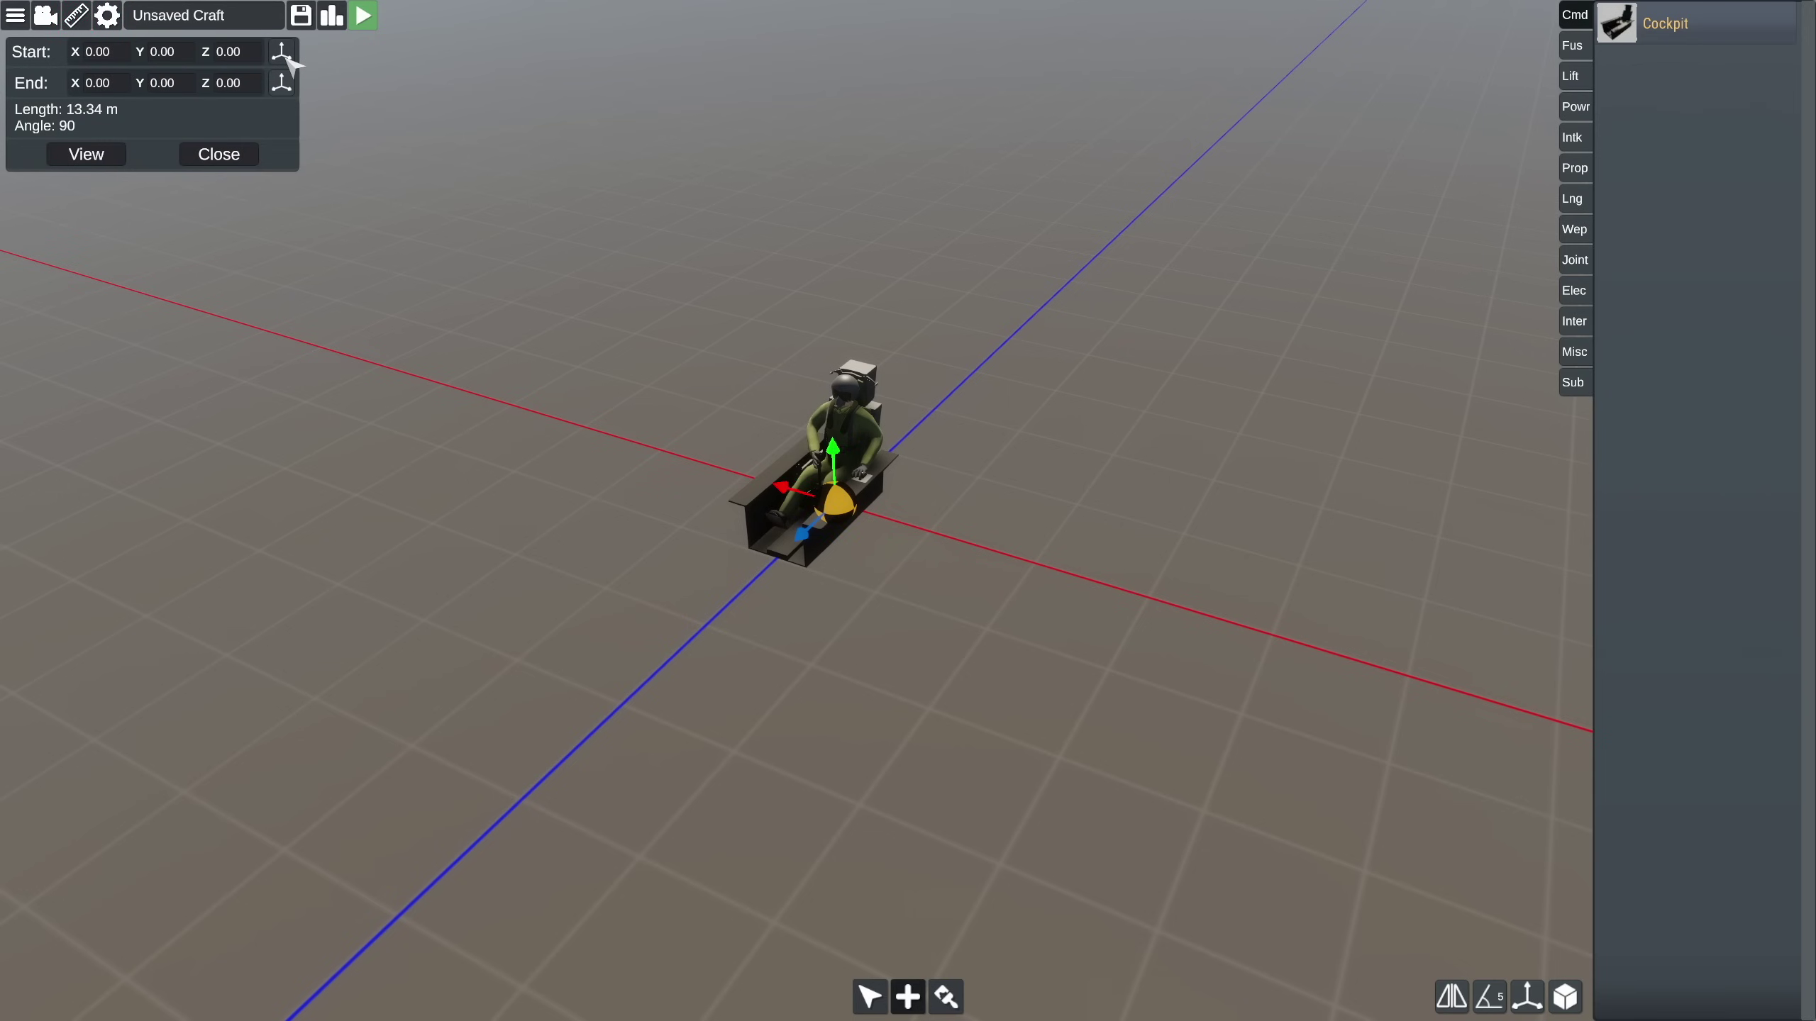
pyautogui.moveTo(806, 536); pyautogui.dragTo(377, 716)
pyautogui.click(87, 155)
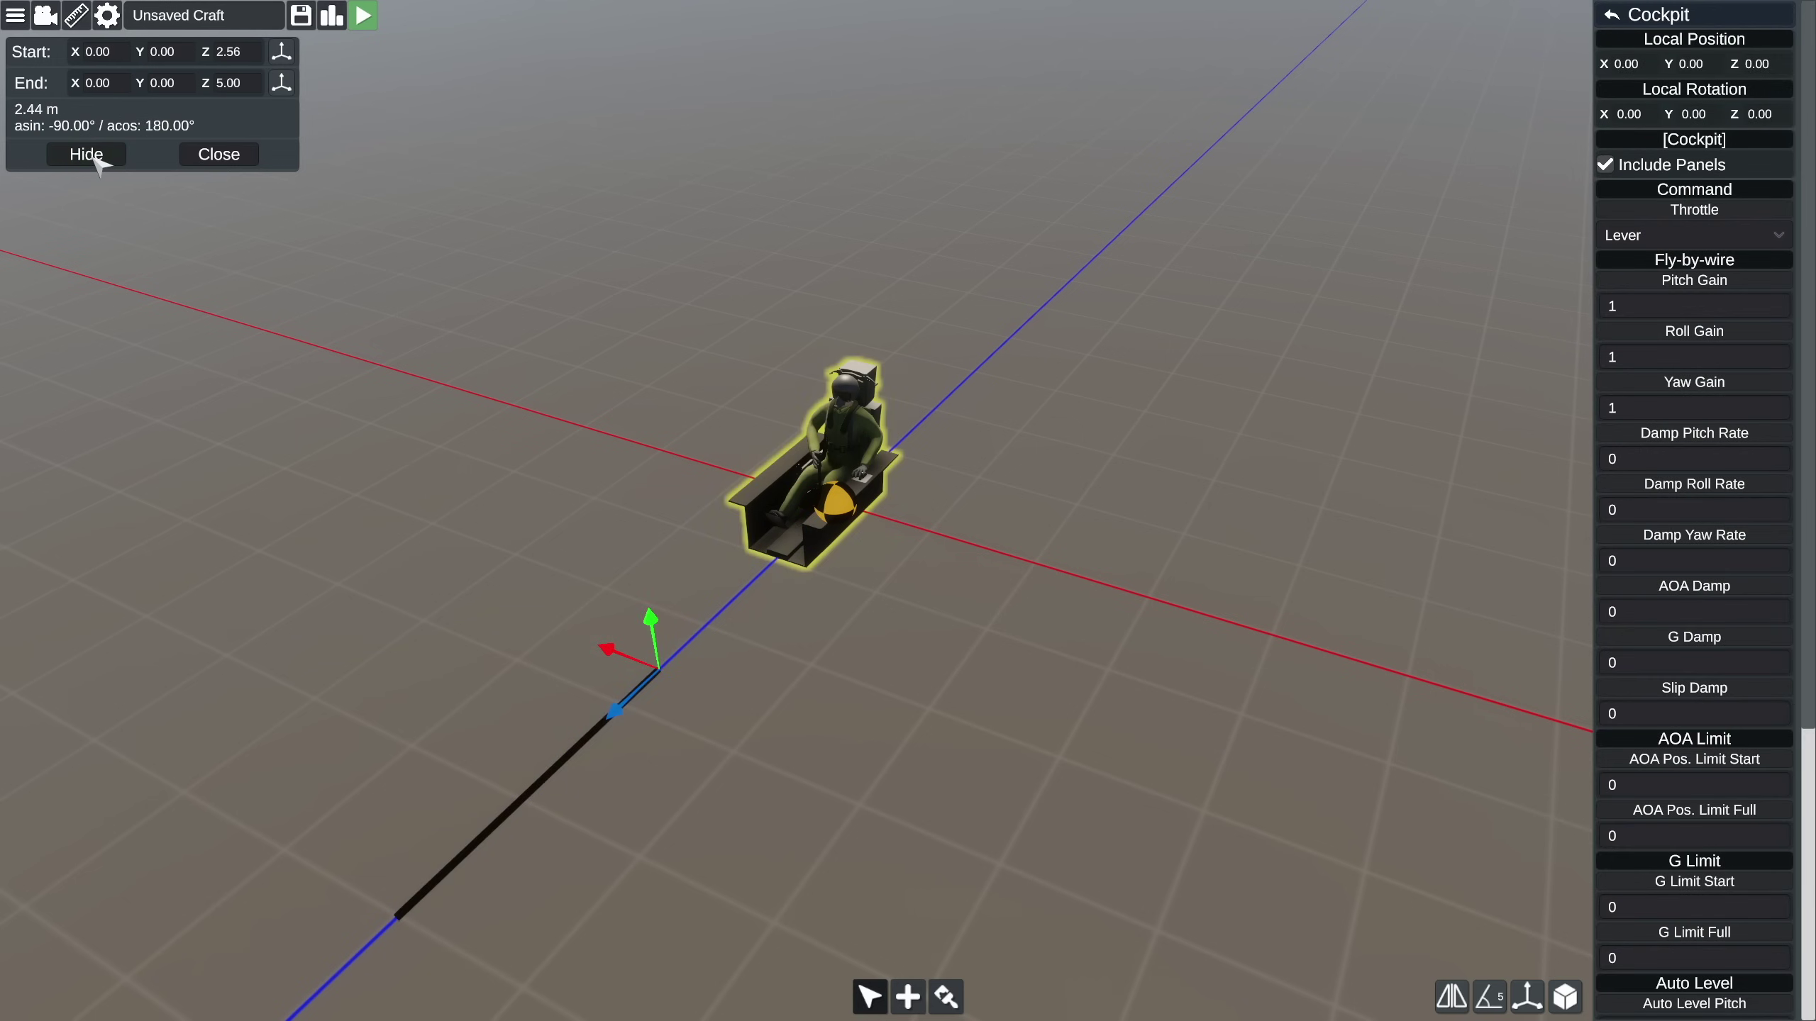
pyautogui.click(282, 83)
pyautogui.moveTo(342, 987); pyautogui.dragTo(1781, 10)
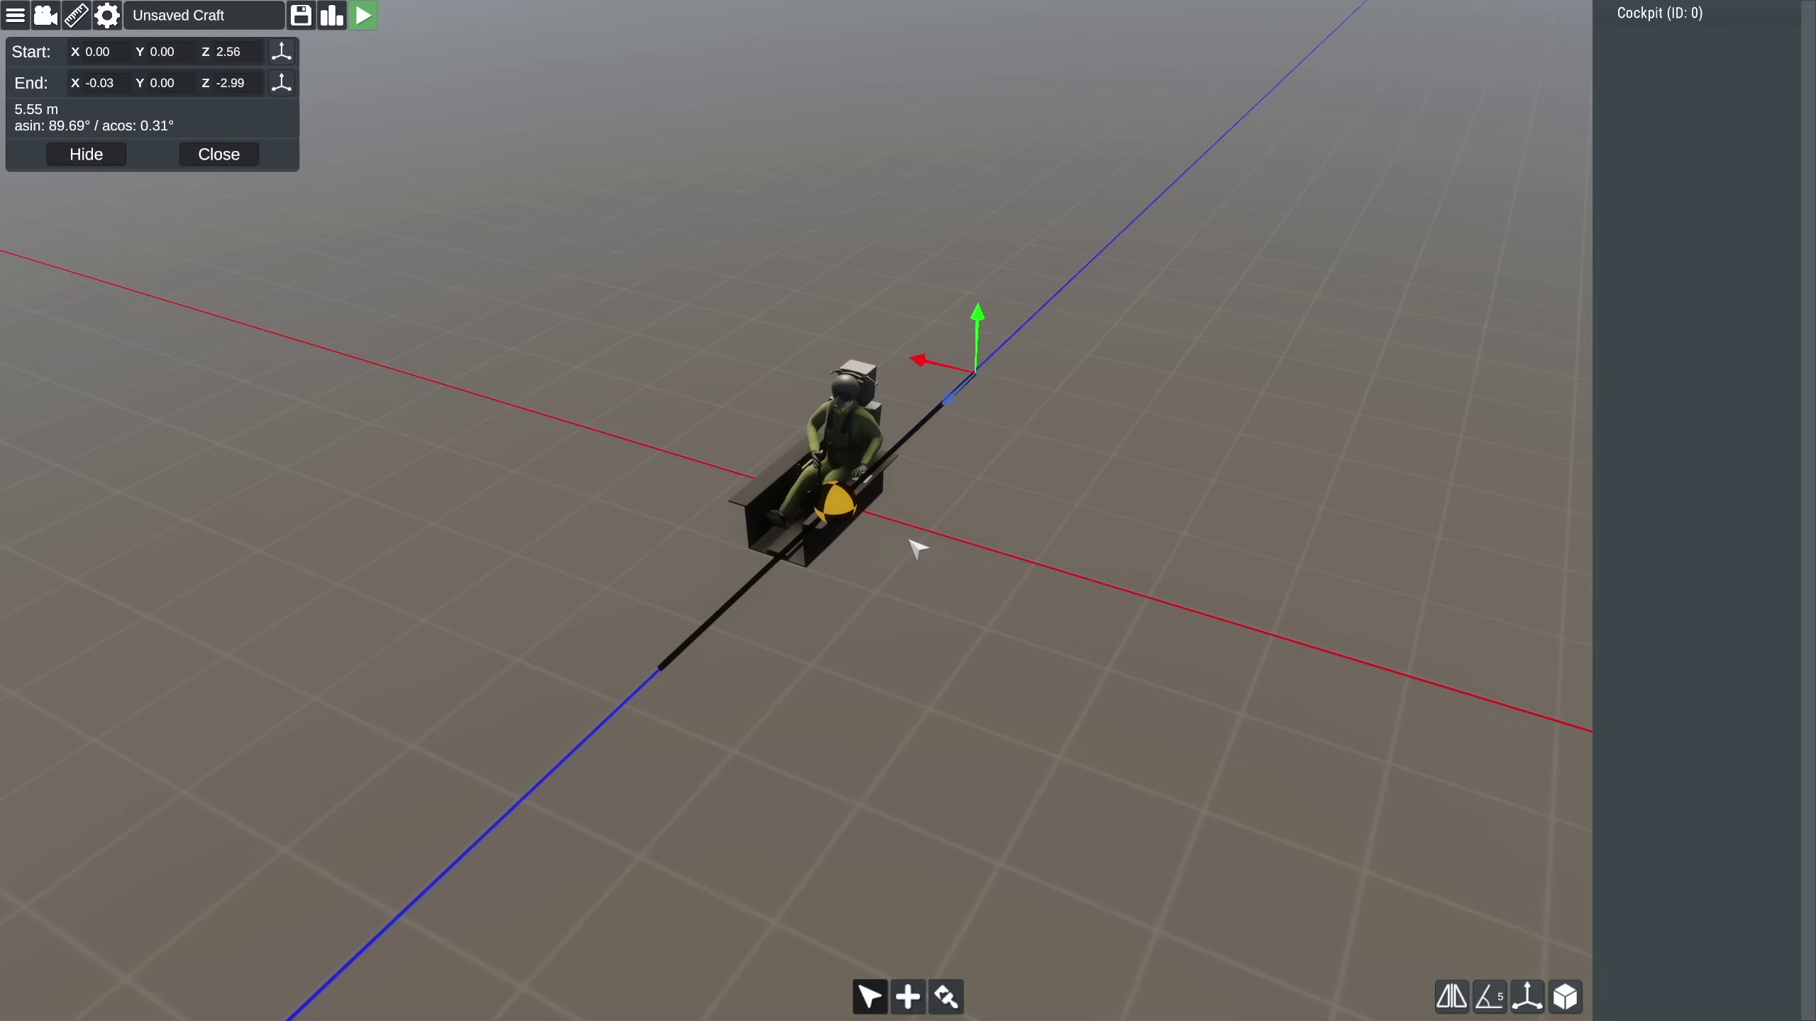
pyautogui.click(219, 153)
# Add the image A-1_Plover_BP.png as a blueprint.
pyautogui.click(109, 21)
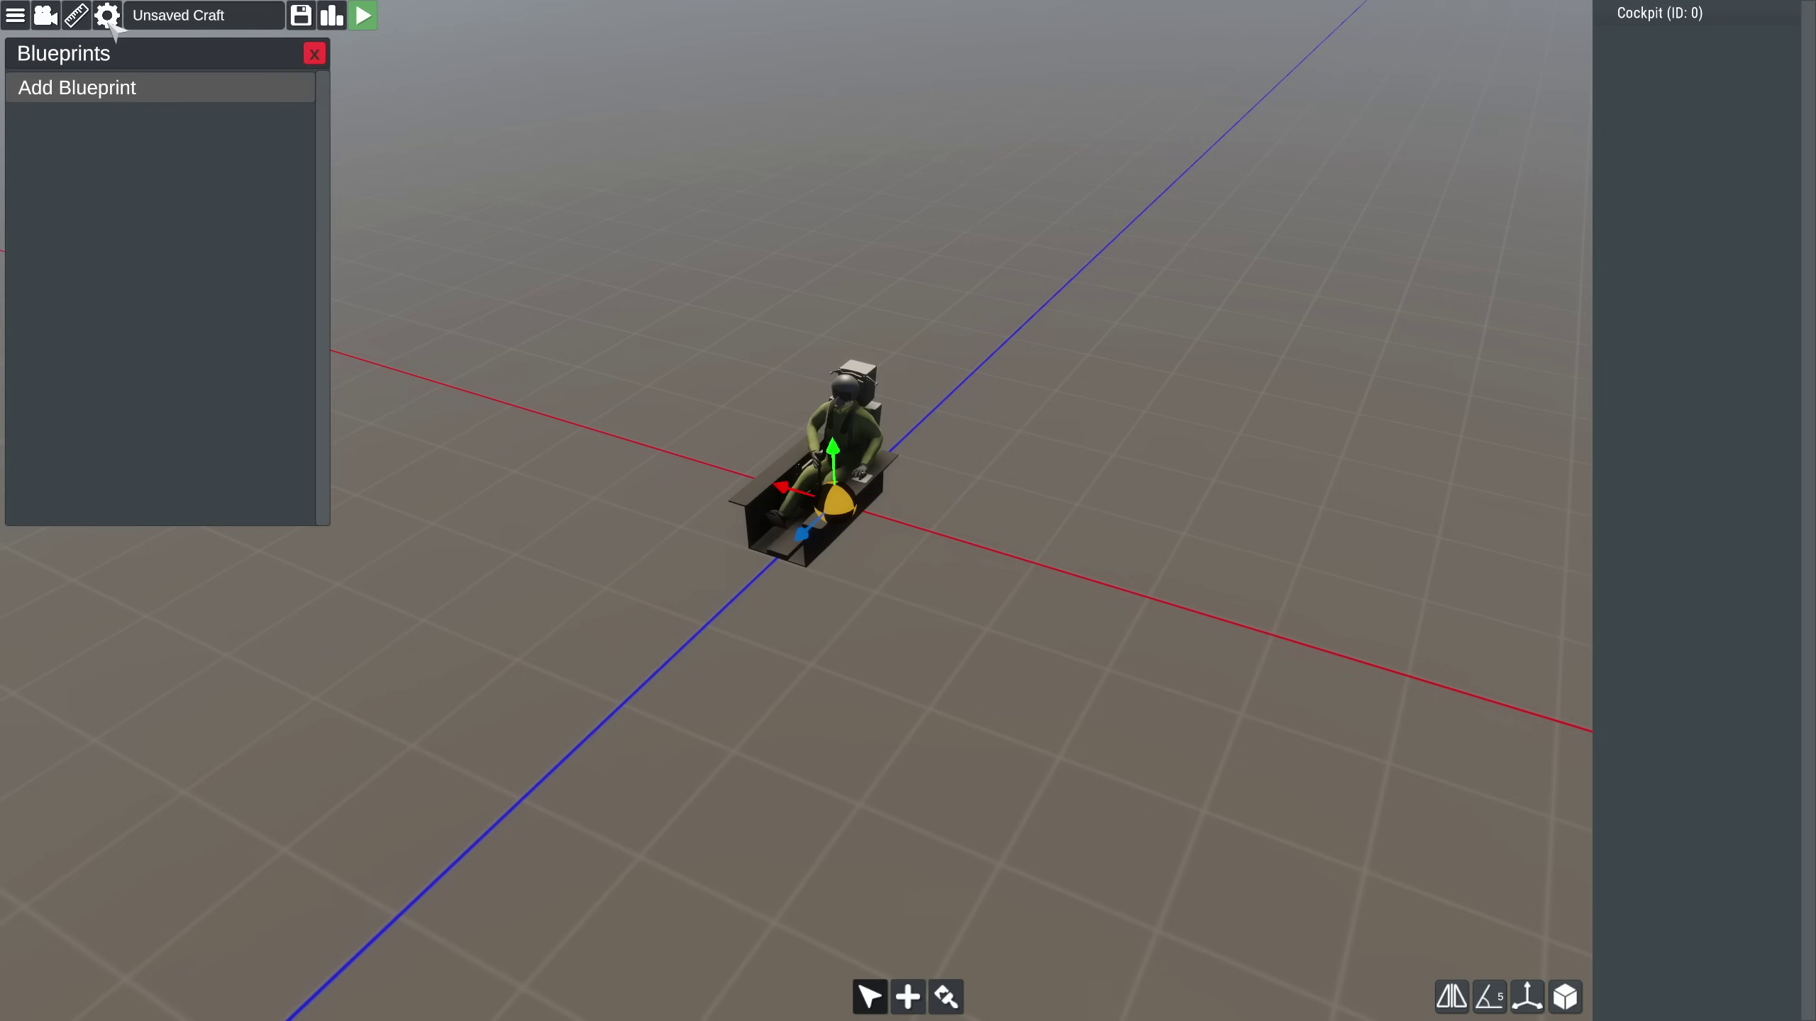
pyautogui.click(175, 99)
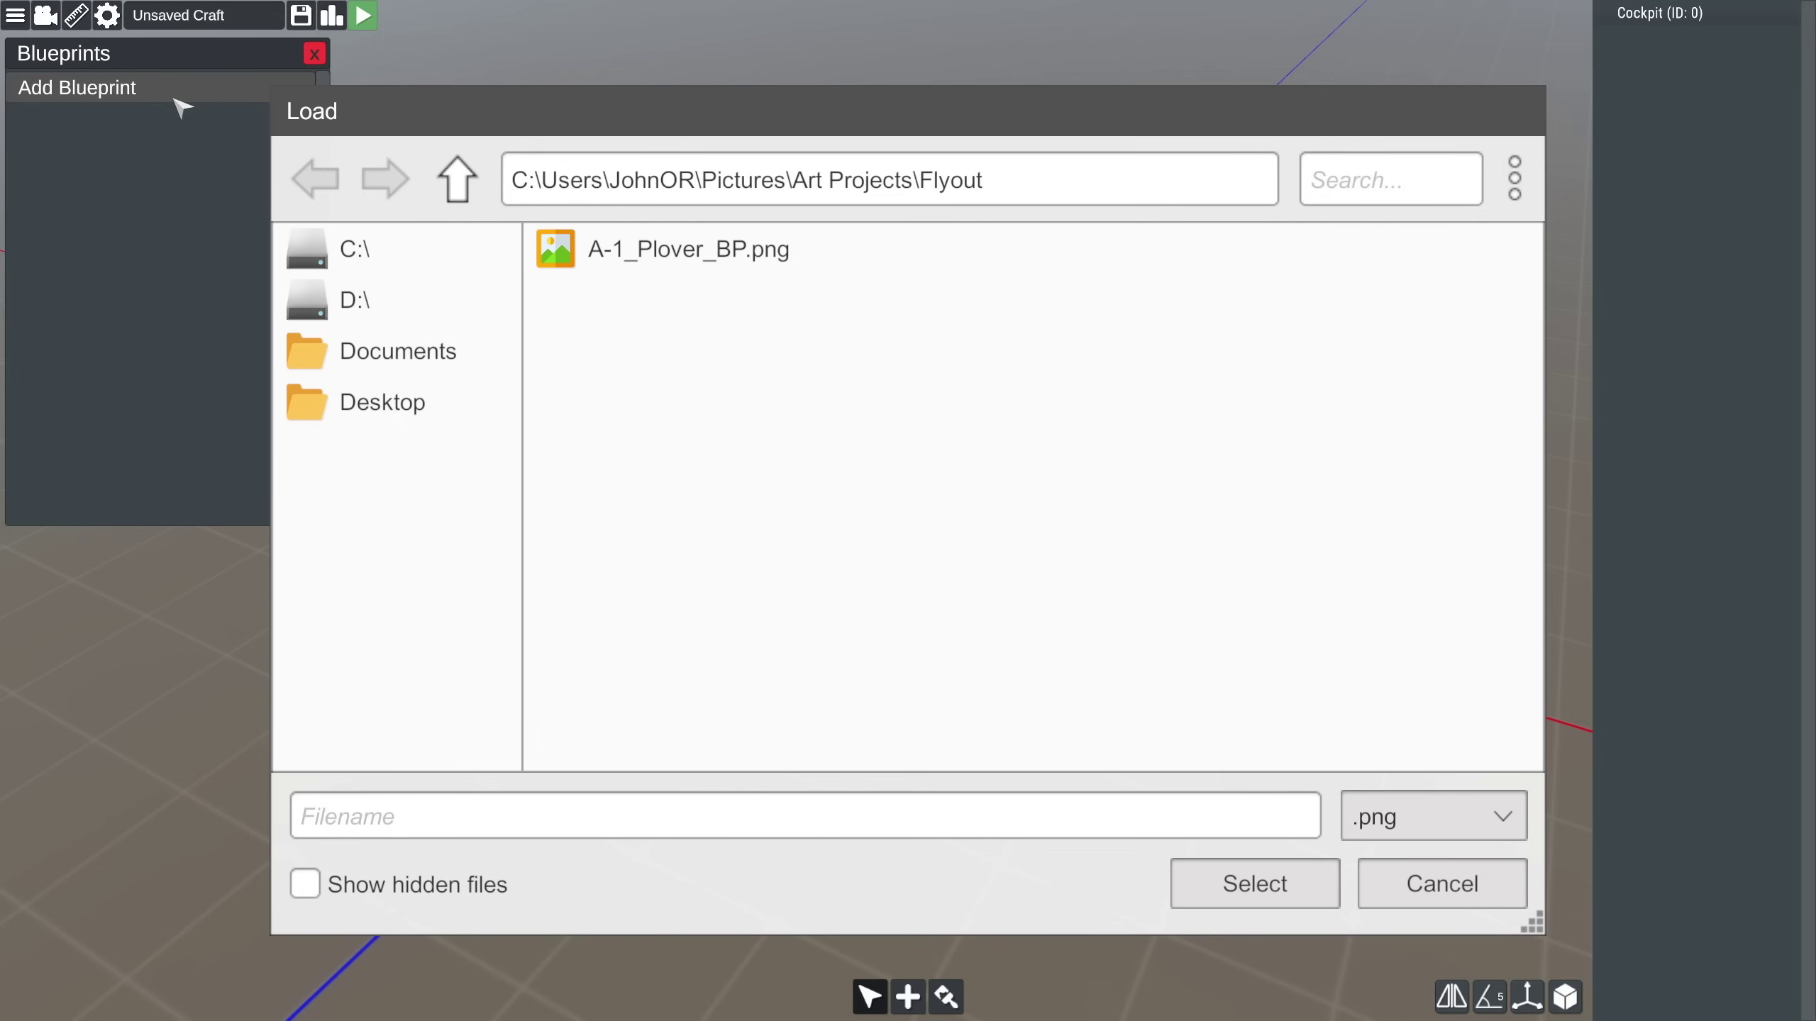
pyautogui.click(840, 261)
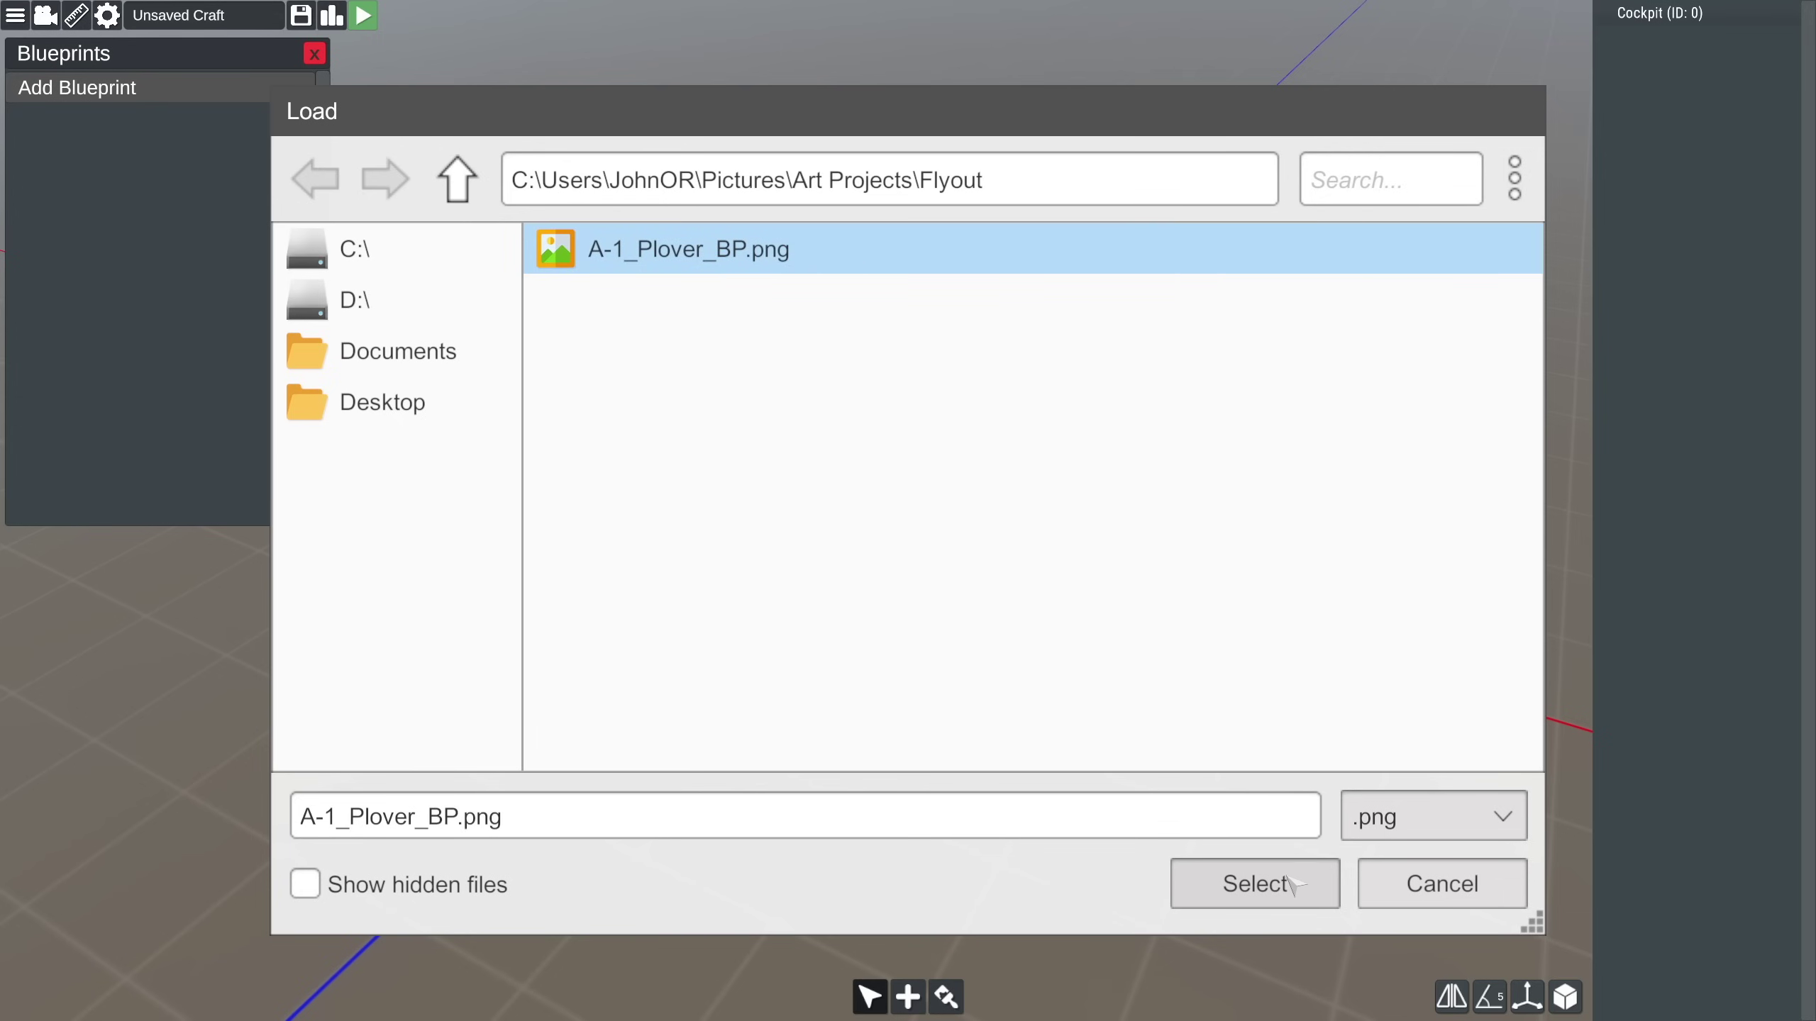
pyautogui.click(1254, 883)
pyautogui.scroll(-5, 1244, 844)
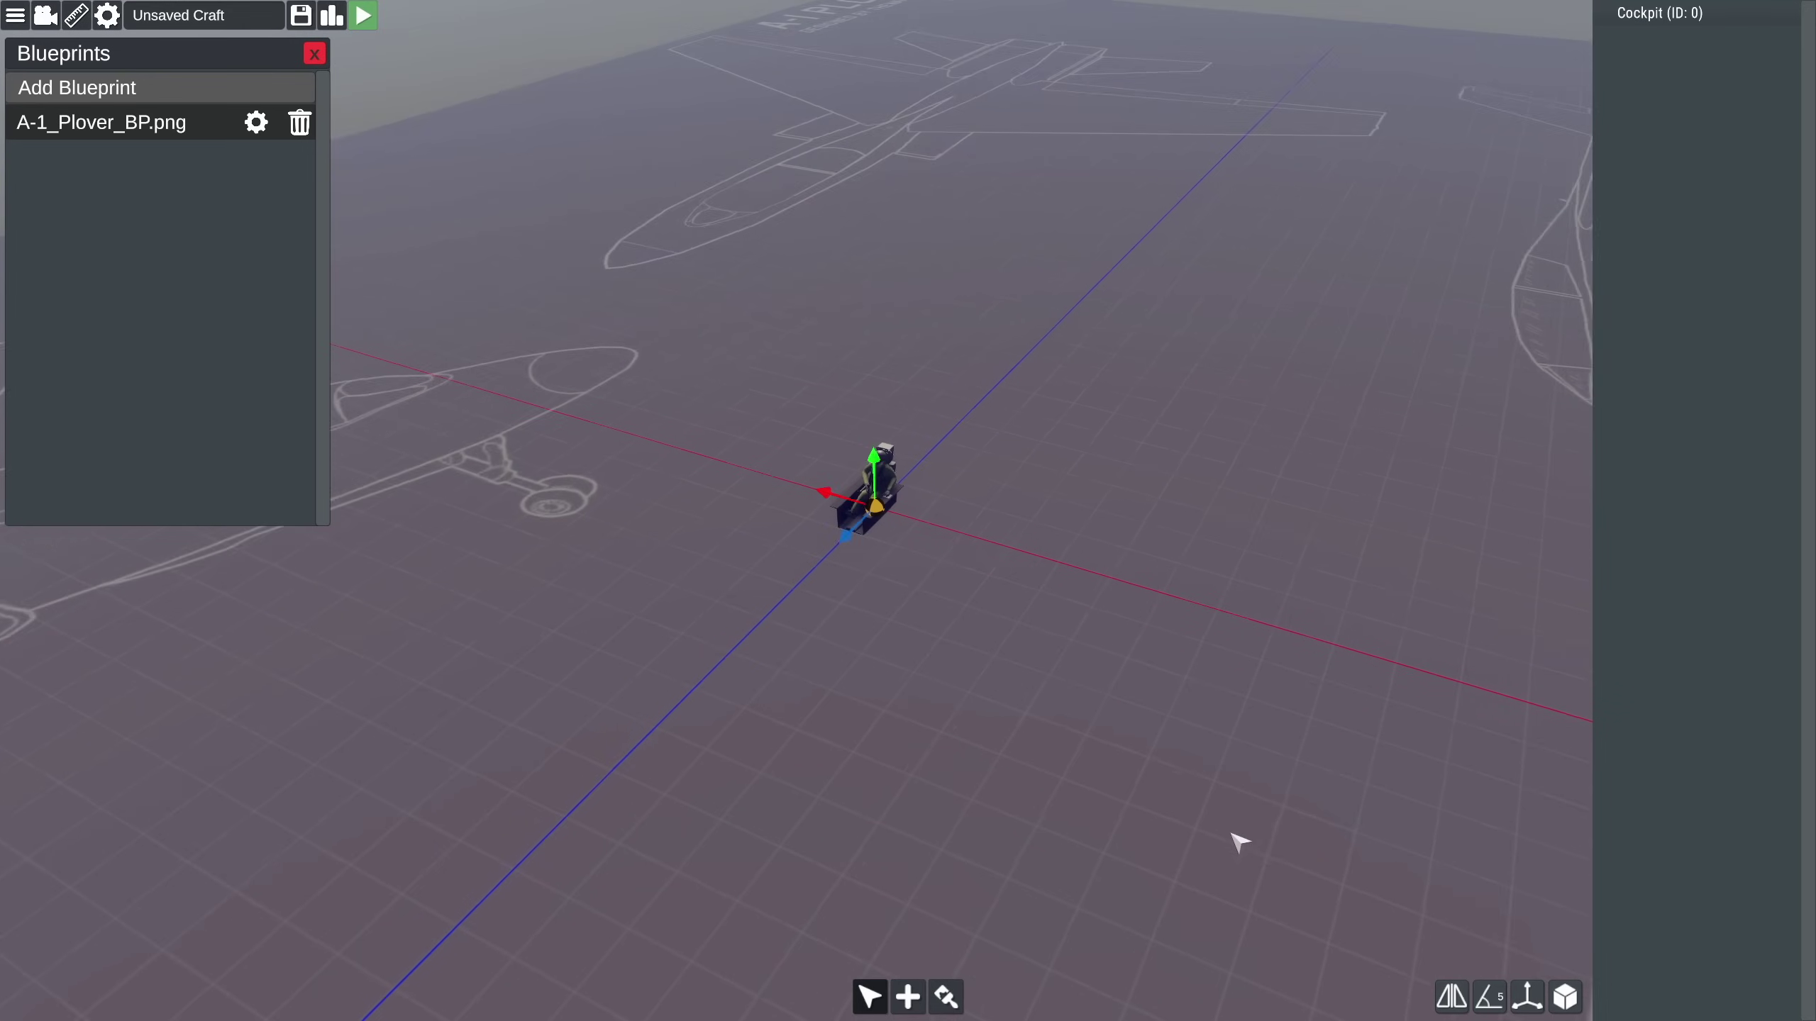
# Set the blueprint's X and Y scale to 2 and raise its opacity to nearly full.
pyautogui.click(255, 122)
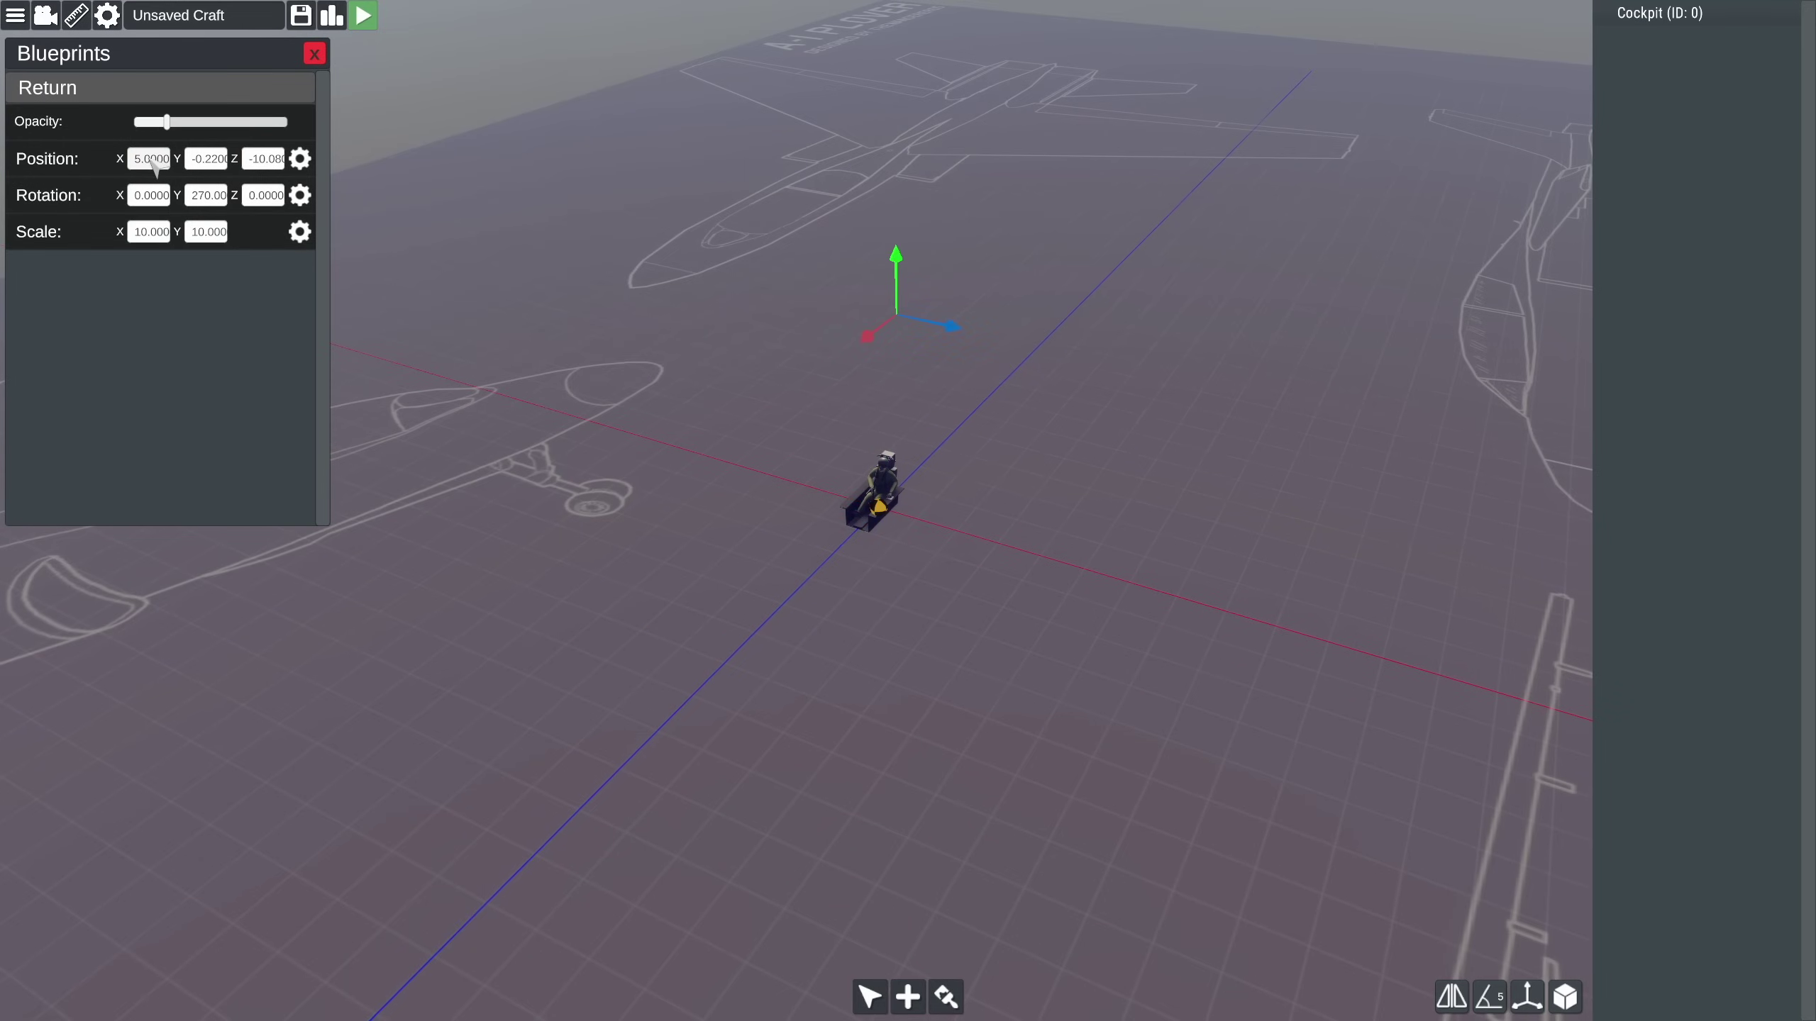
pyautogui.click(152, 231)
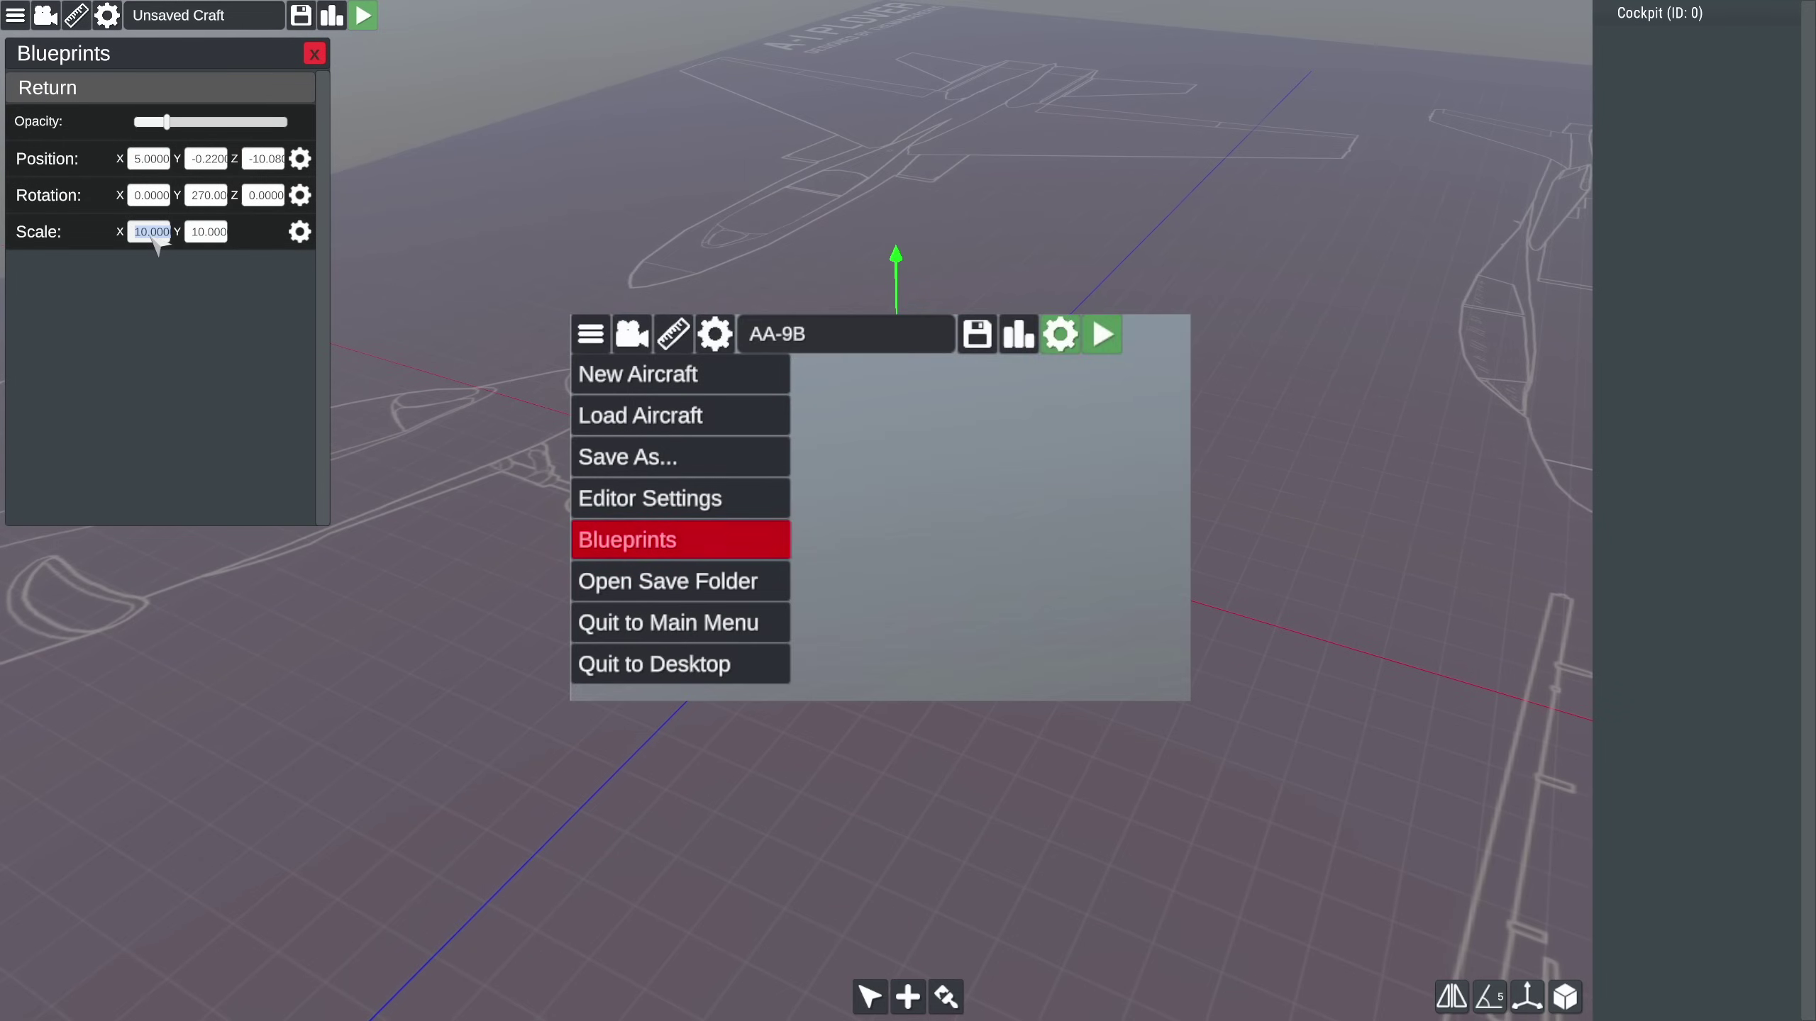
pyautogui.write('2')
pyautogui.click(206, 231)
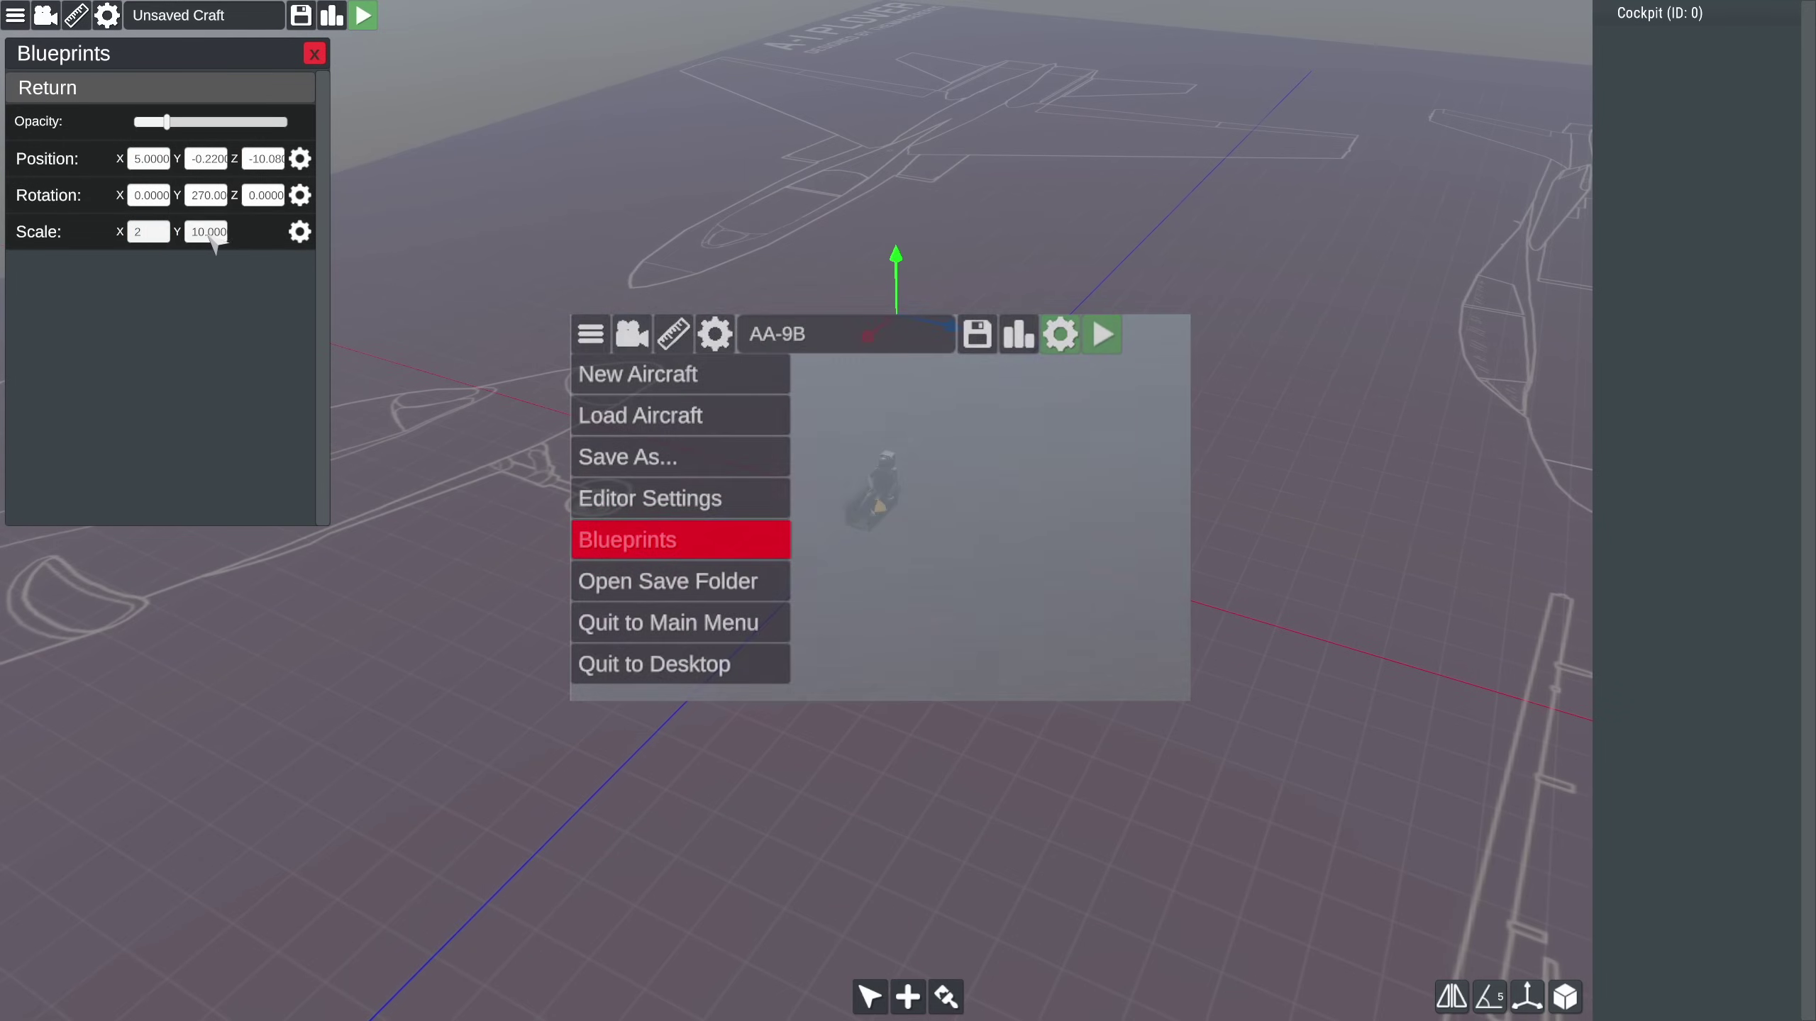
pyautogui.write('2')
pyautogui.press('Return')
pyautogui.moveTo(166, 127); pyautogui.dragTo(278, 138)
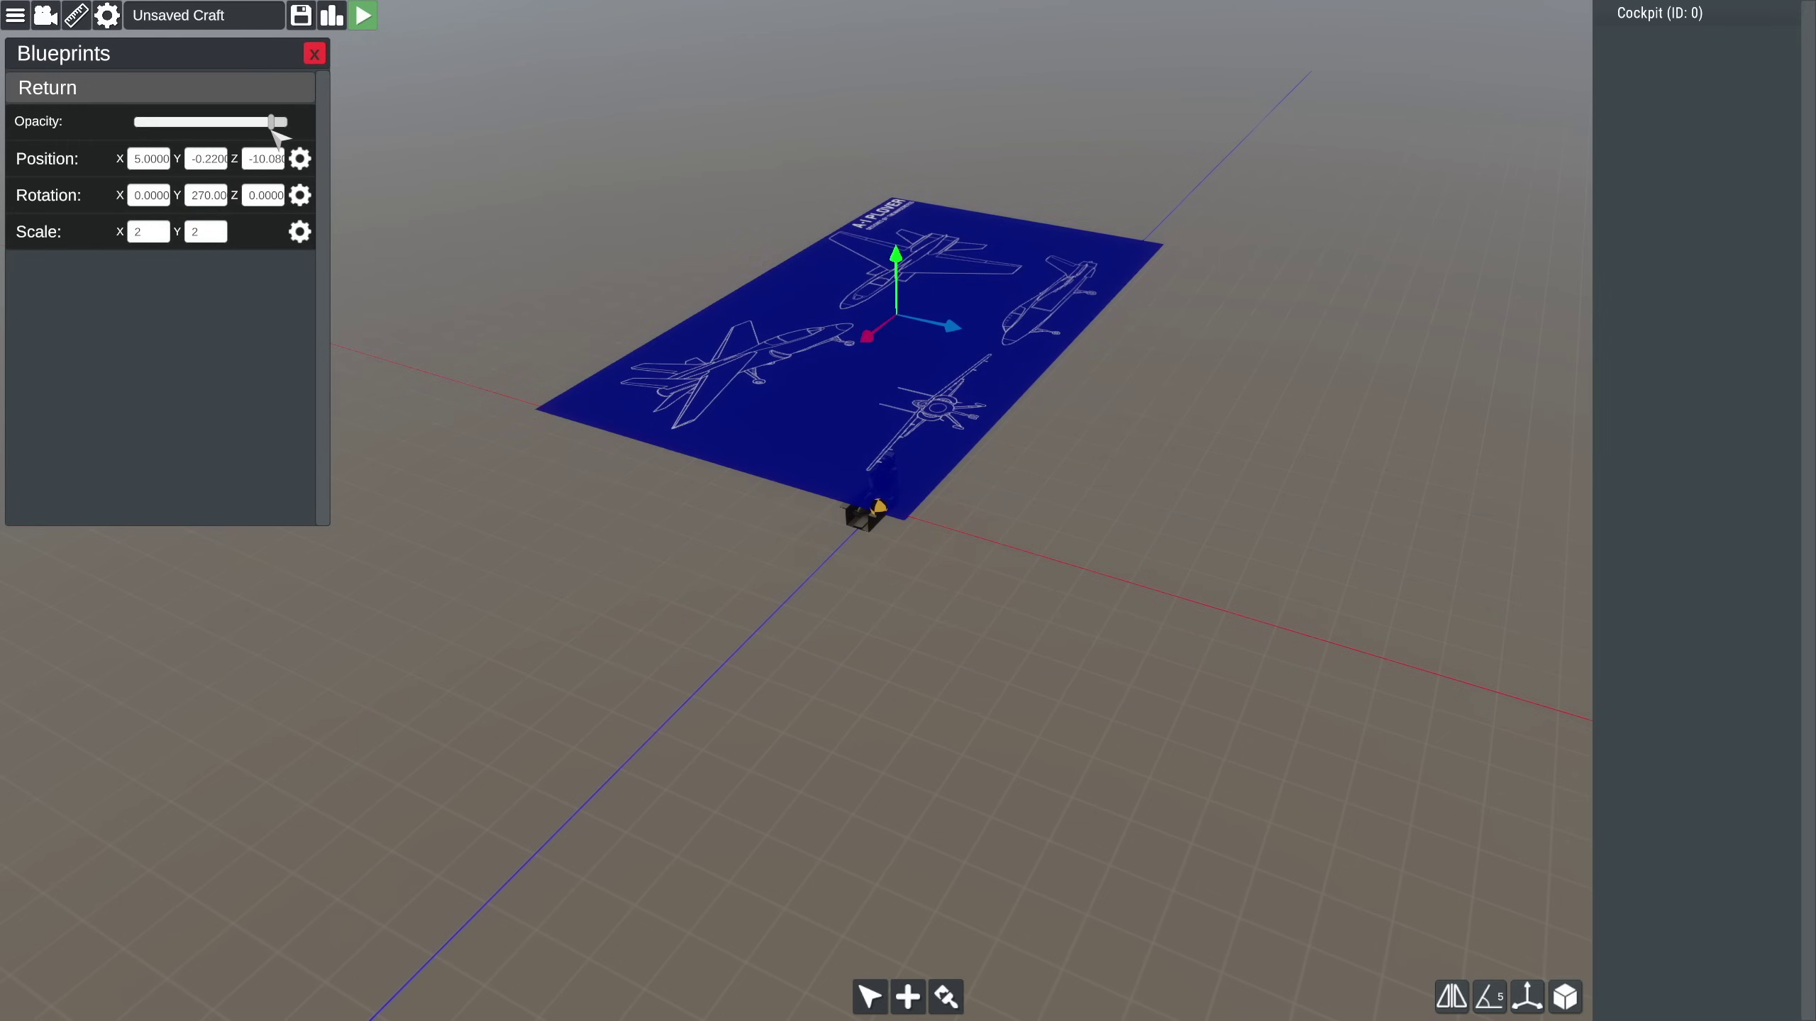
# Stand the blueprint upright with an X rotation of 90 and move it to about Z -8.32.
pyautogui.click(299, 195)
pyautogui.moveTo(937, 291); pyautogui.dragTo(1037, 406)
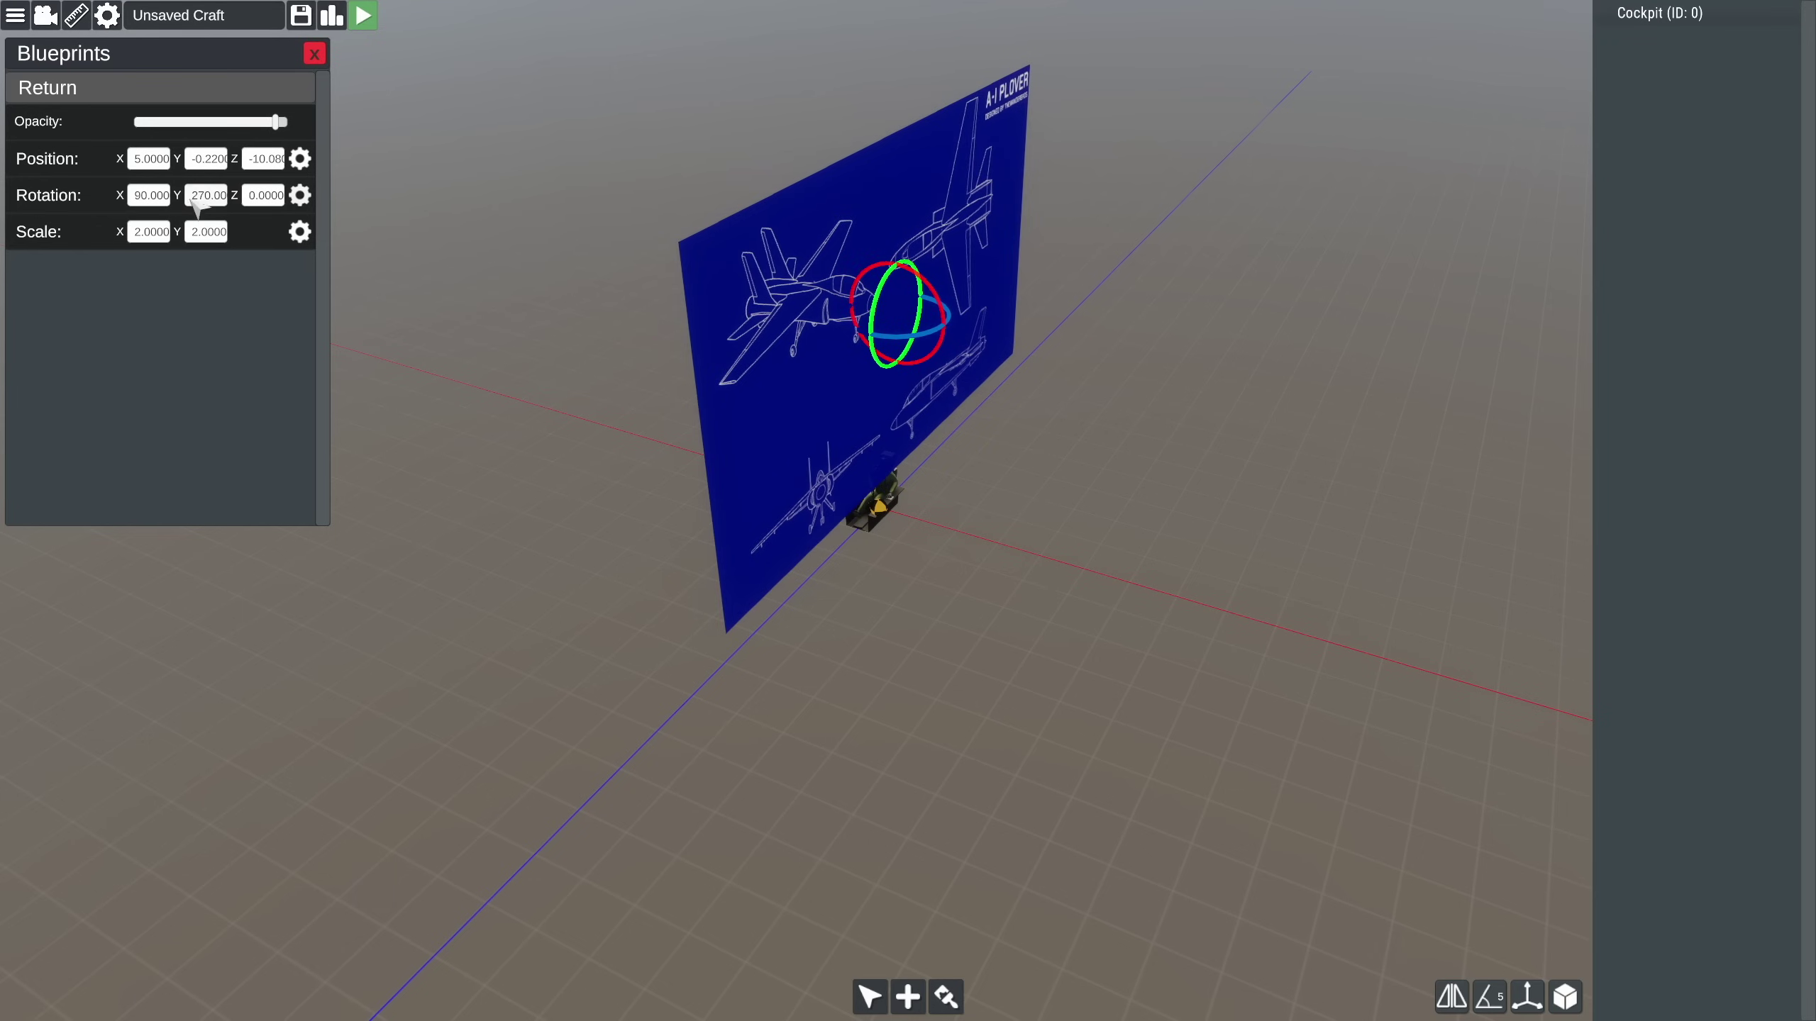
pyautogui.click(300, 159)
pyautogui.moveTo(864, 339); pyautogui.dragTo(888, 436)
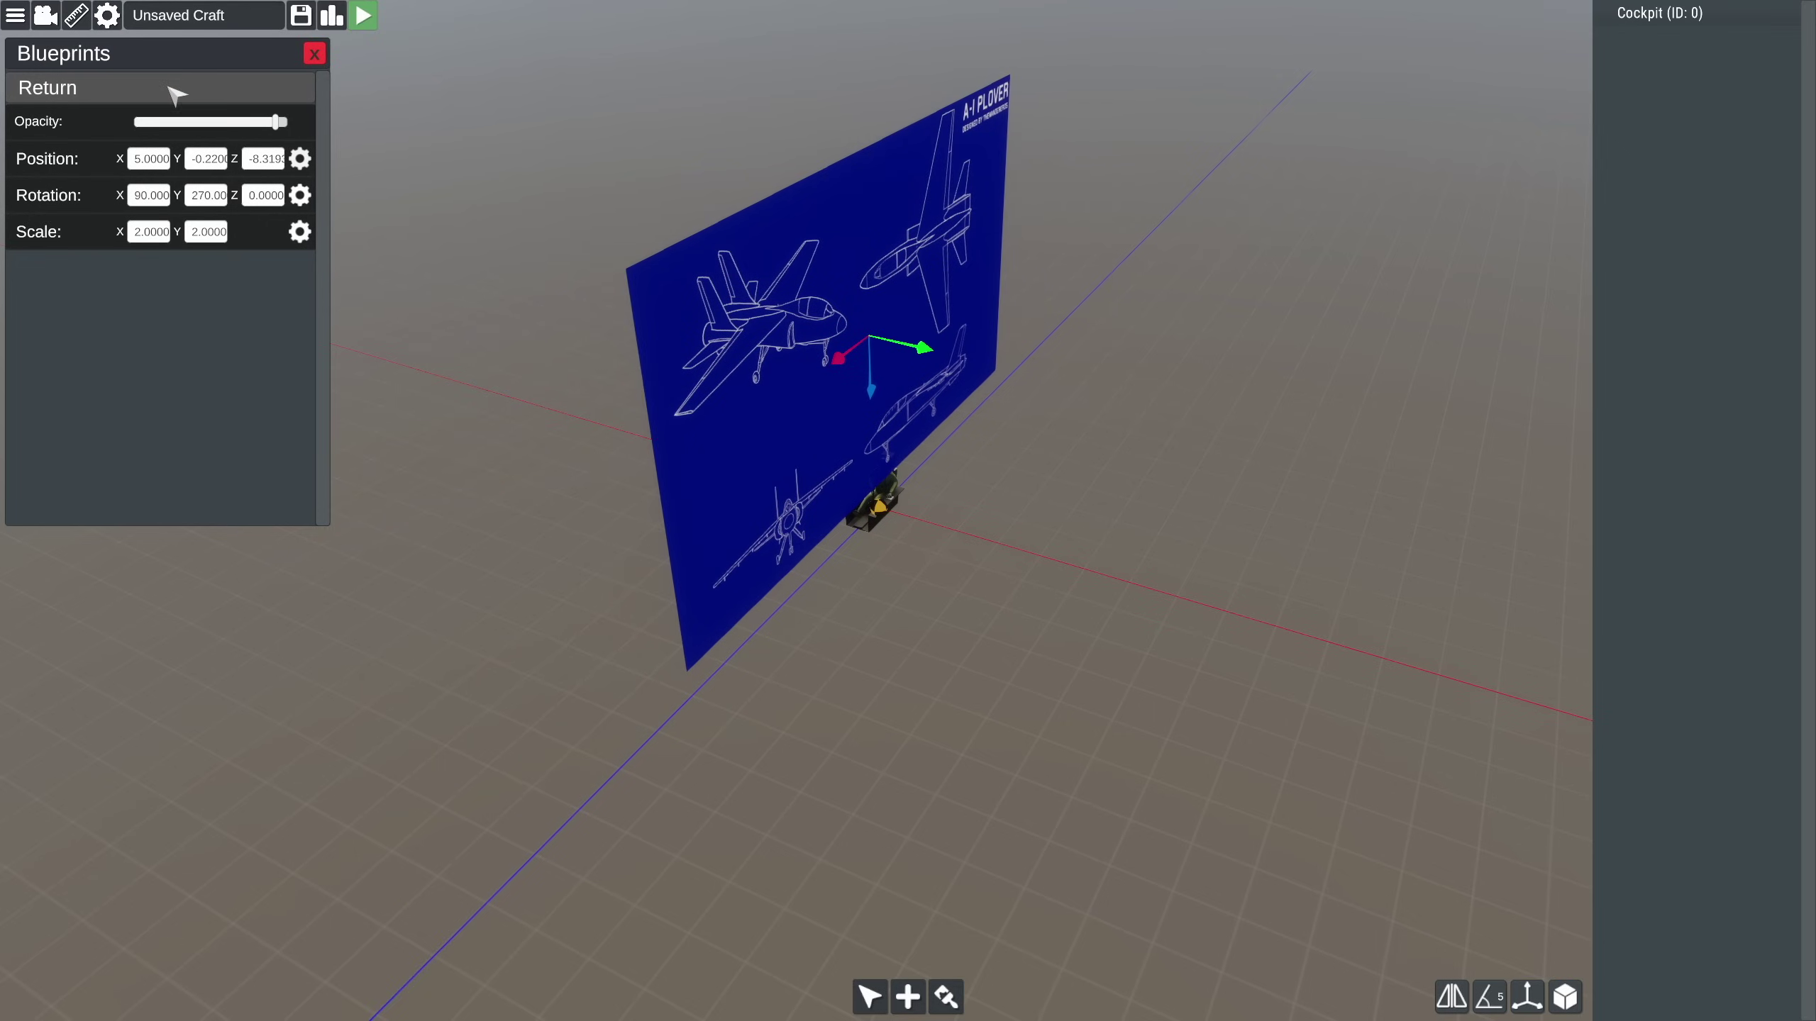
# Delete the A-1_Plover_BP.png blueprint and close the blueprint settings.
pyautogui.click(170, 91)
pyautogui.click(303, 127)
pyautogui.click(308, 53)
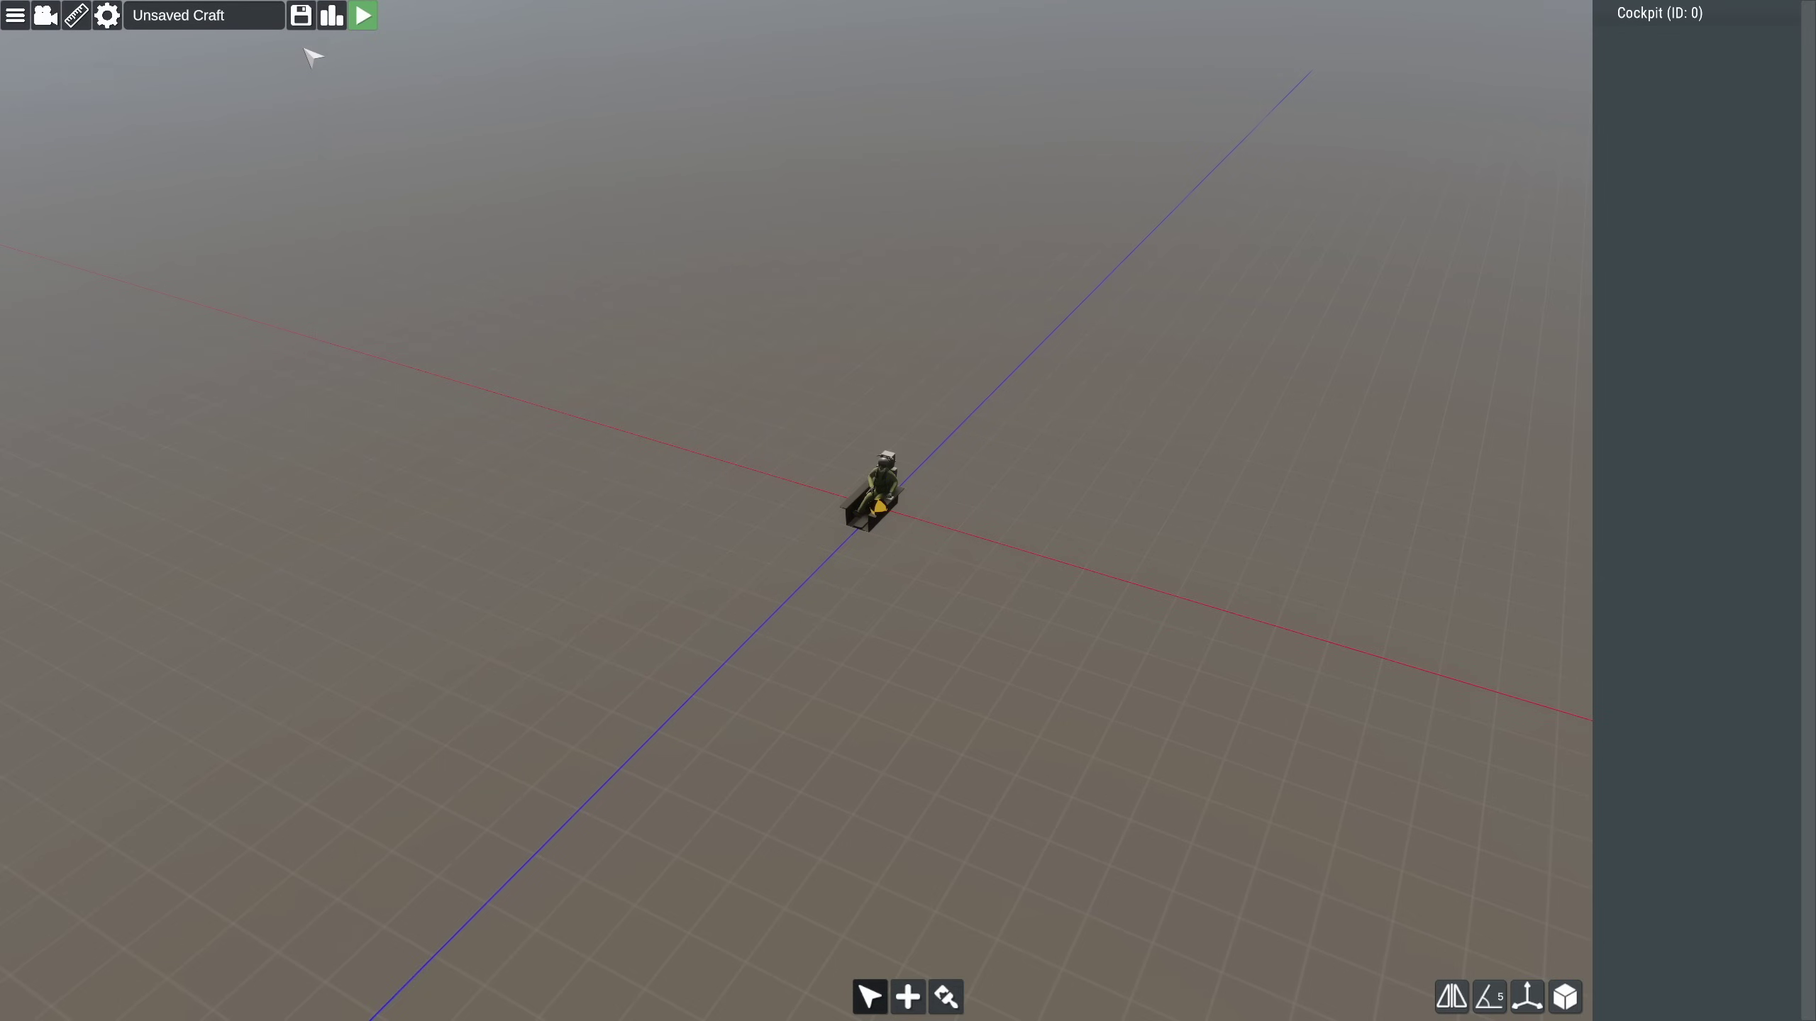
# Review the craft's specifications and select the cockpit to view its properties.
pyautogui.click(331, 15)
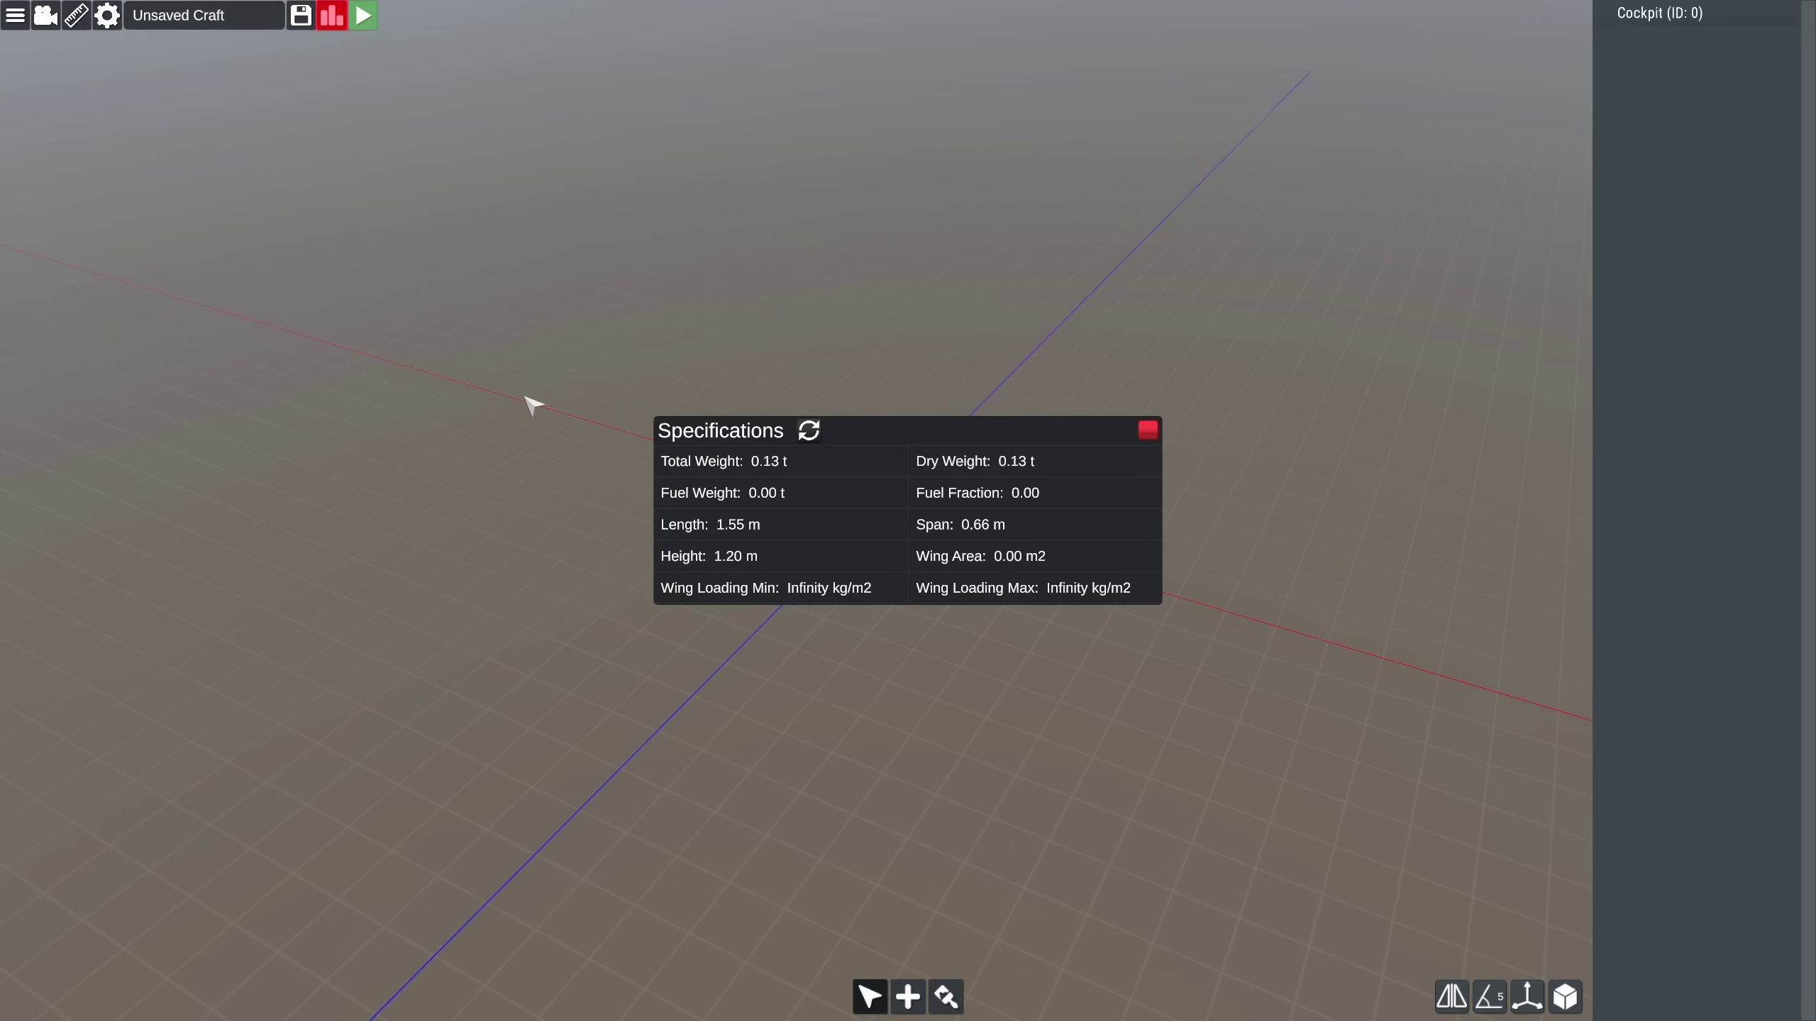
pyautogui.scroll(5, 533, 404)
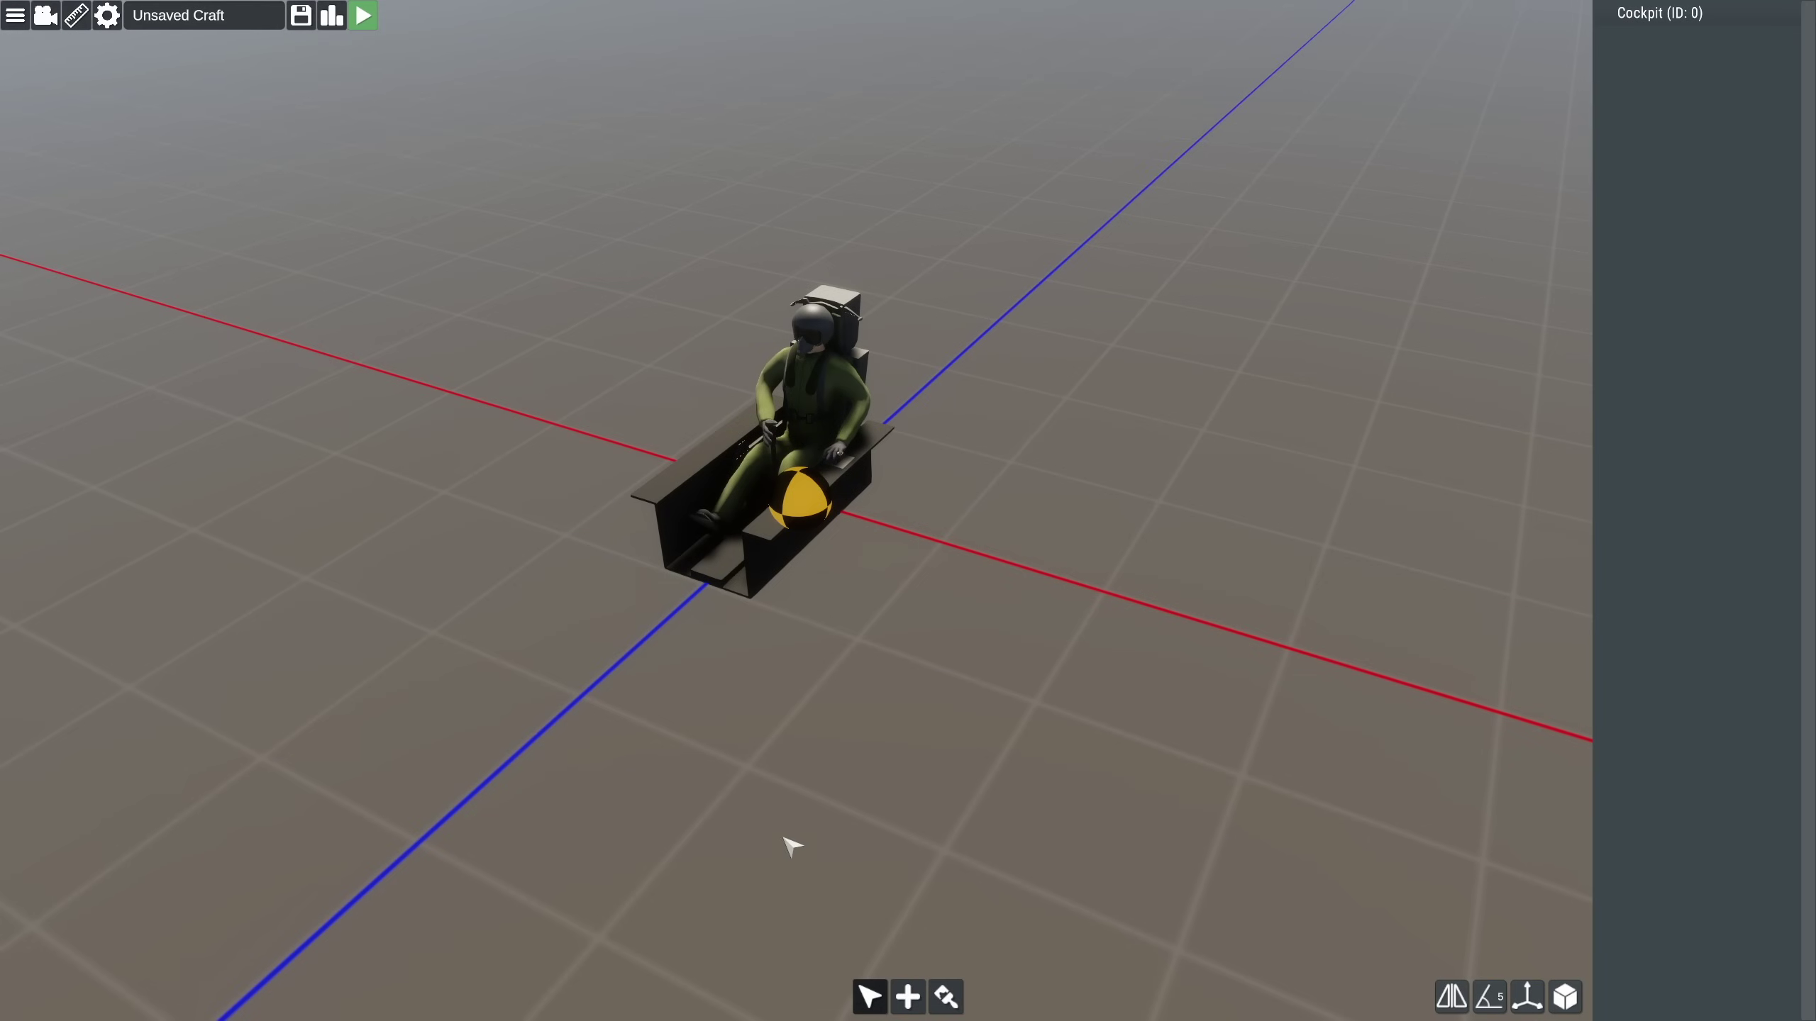
pyautogui.click(870, 997)
pyautogui.click(787, 511)
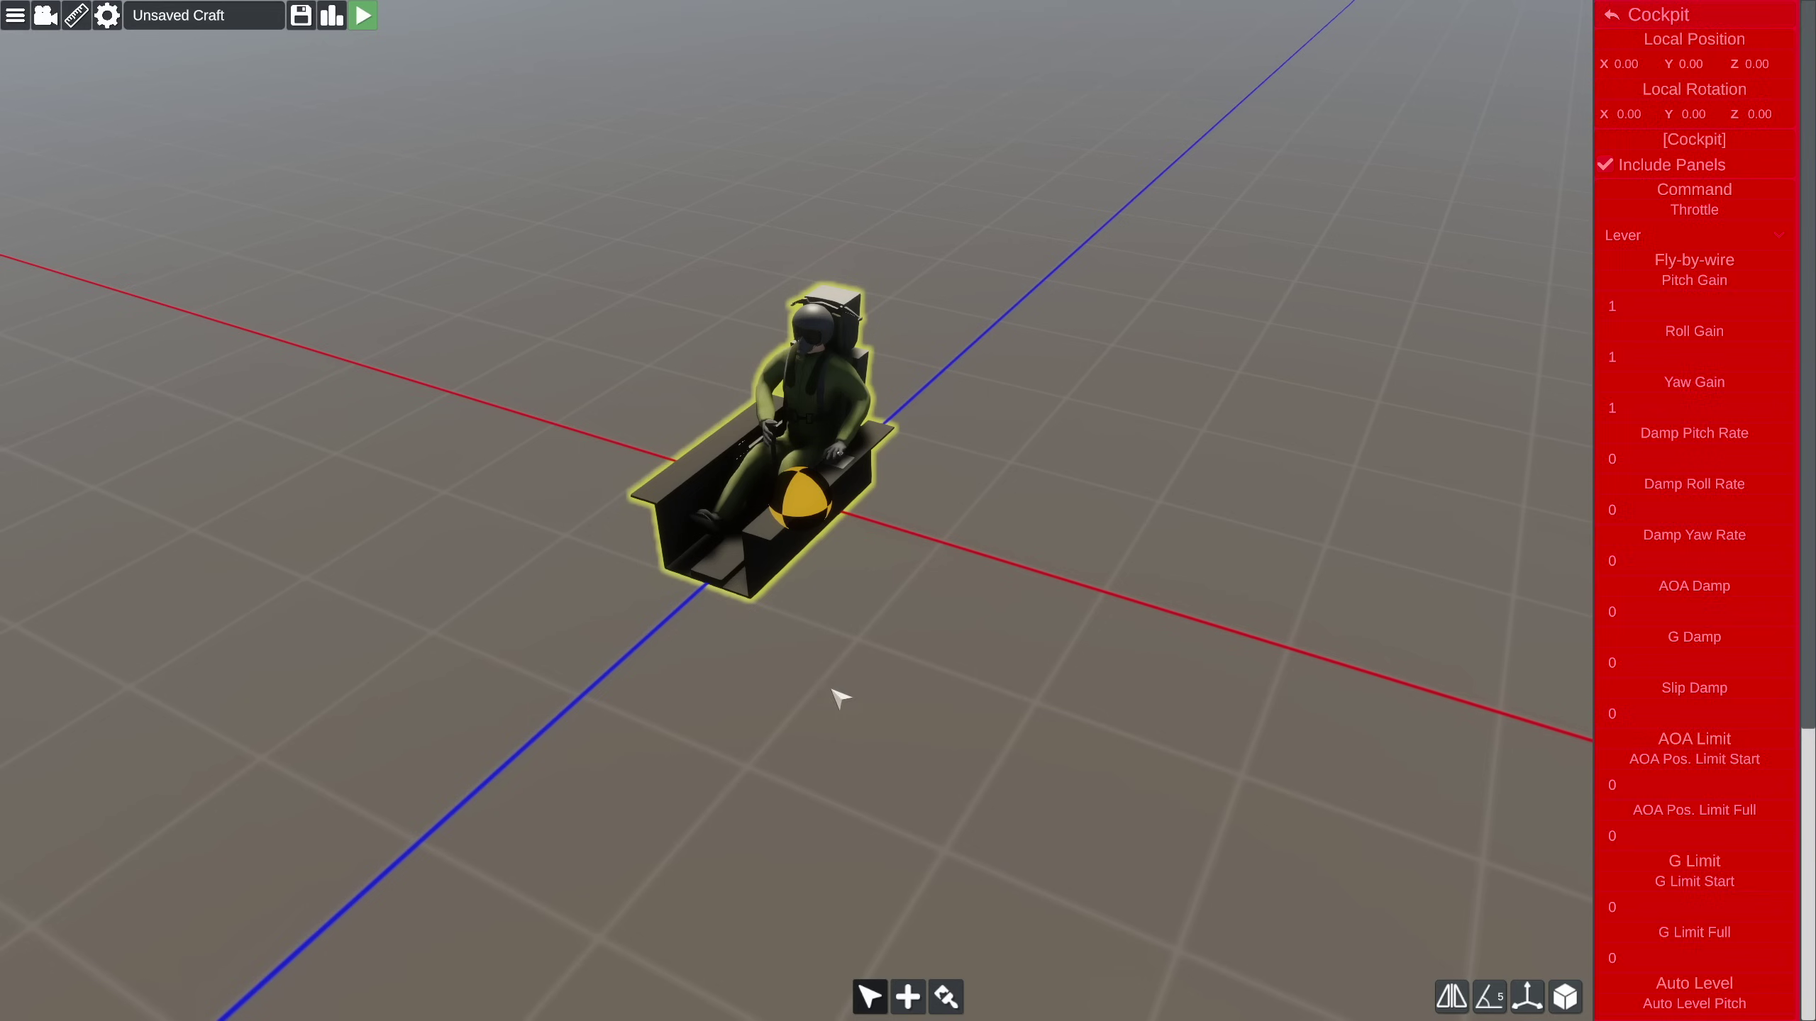
# Place a Procedural Fuselage part around the cockpit at about X -0.29, Y 0.44, Z 0.35.
pyautogui.click(907, 995)
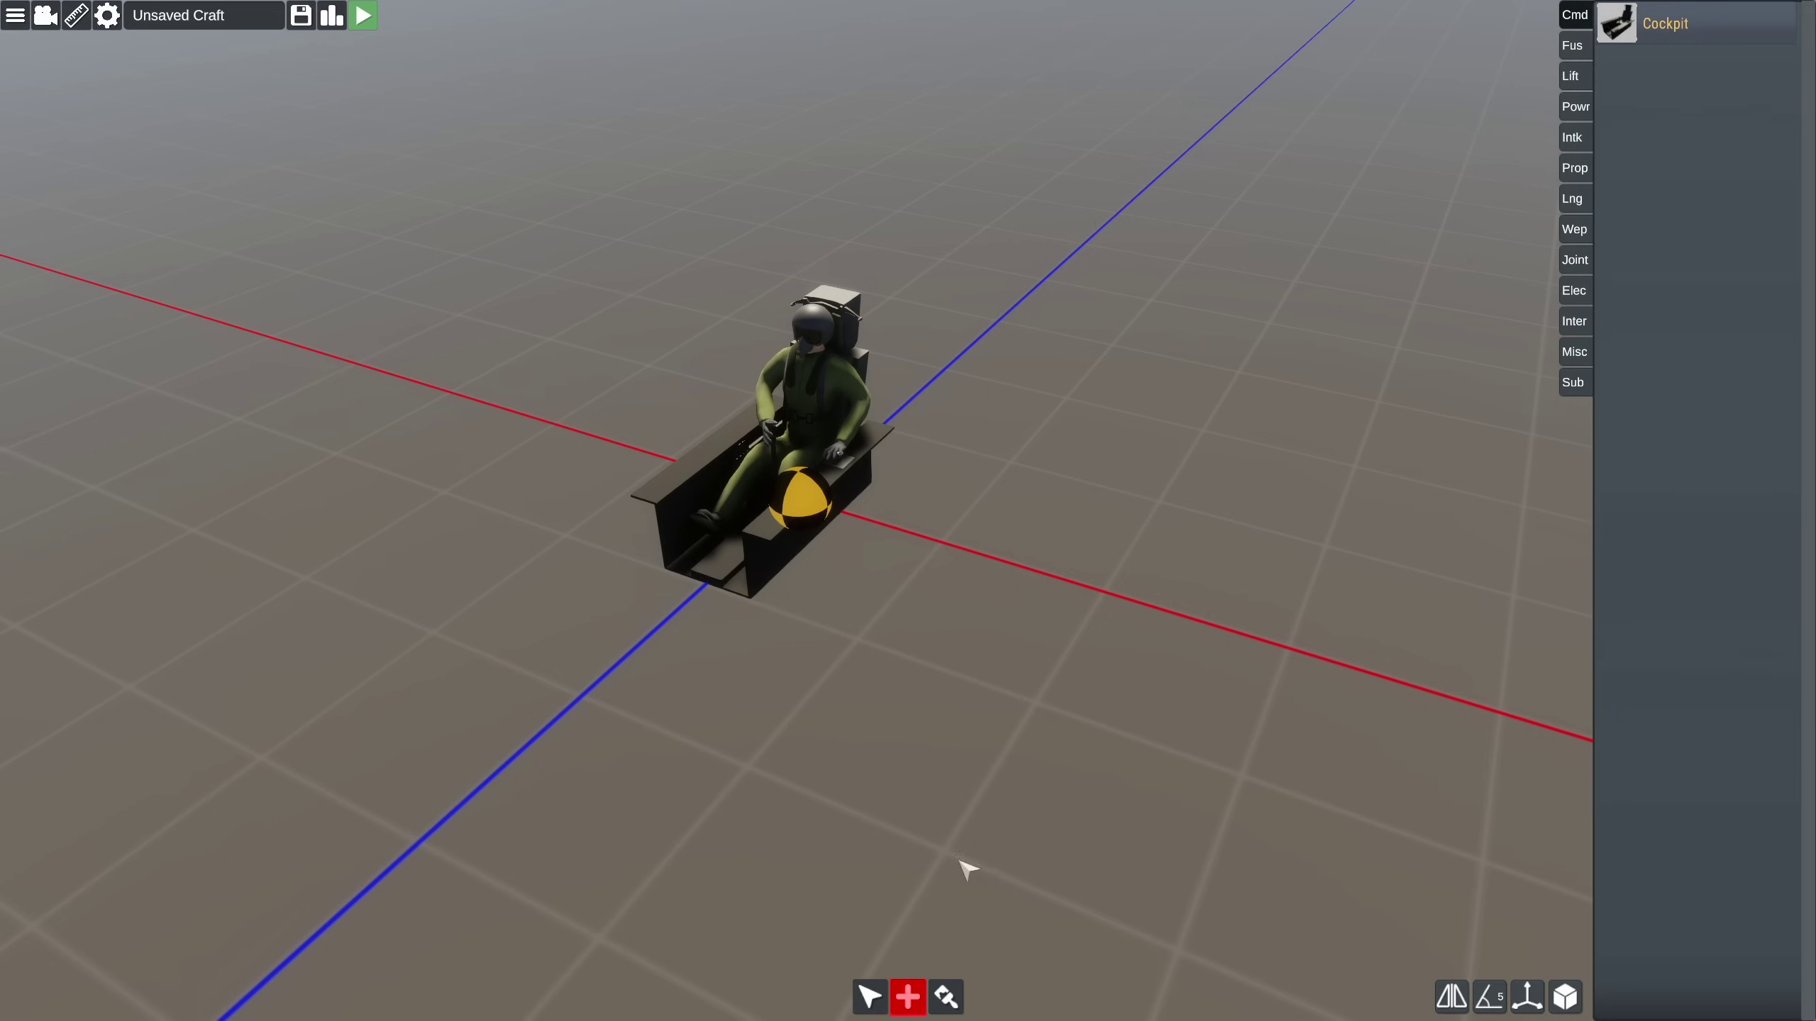
pyautogui.click(1573, 47)
pyautogui.click(1656, 205)
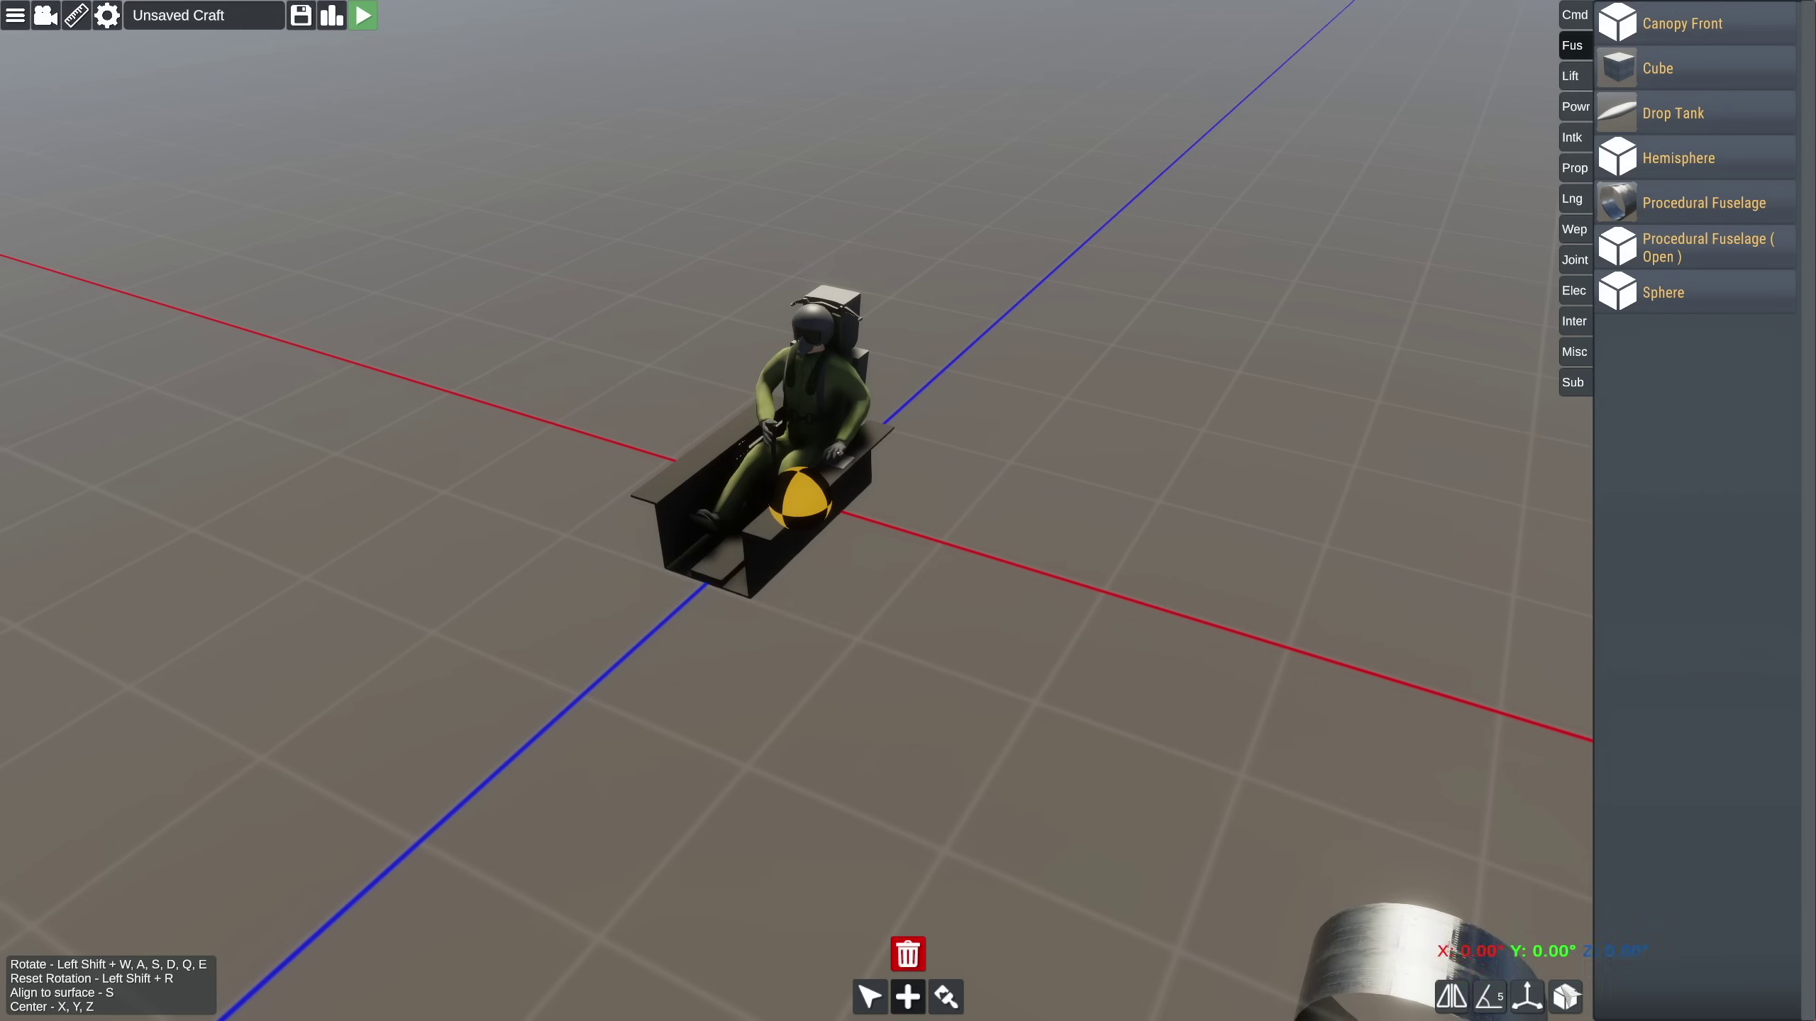
pyautogui.click(813, 486)
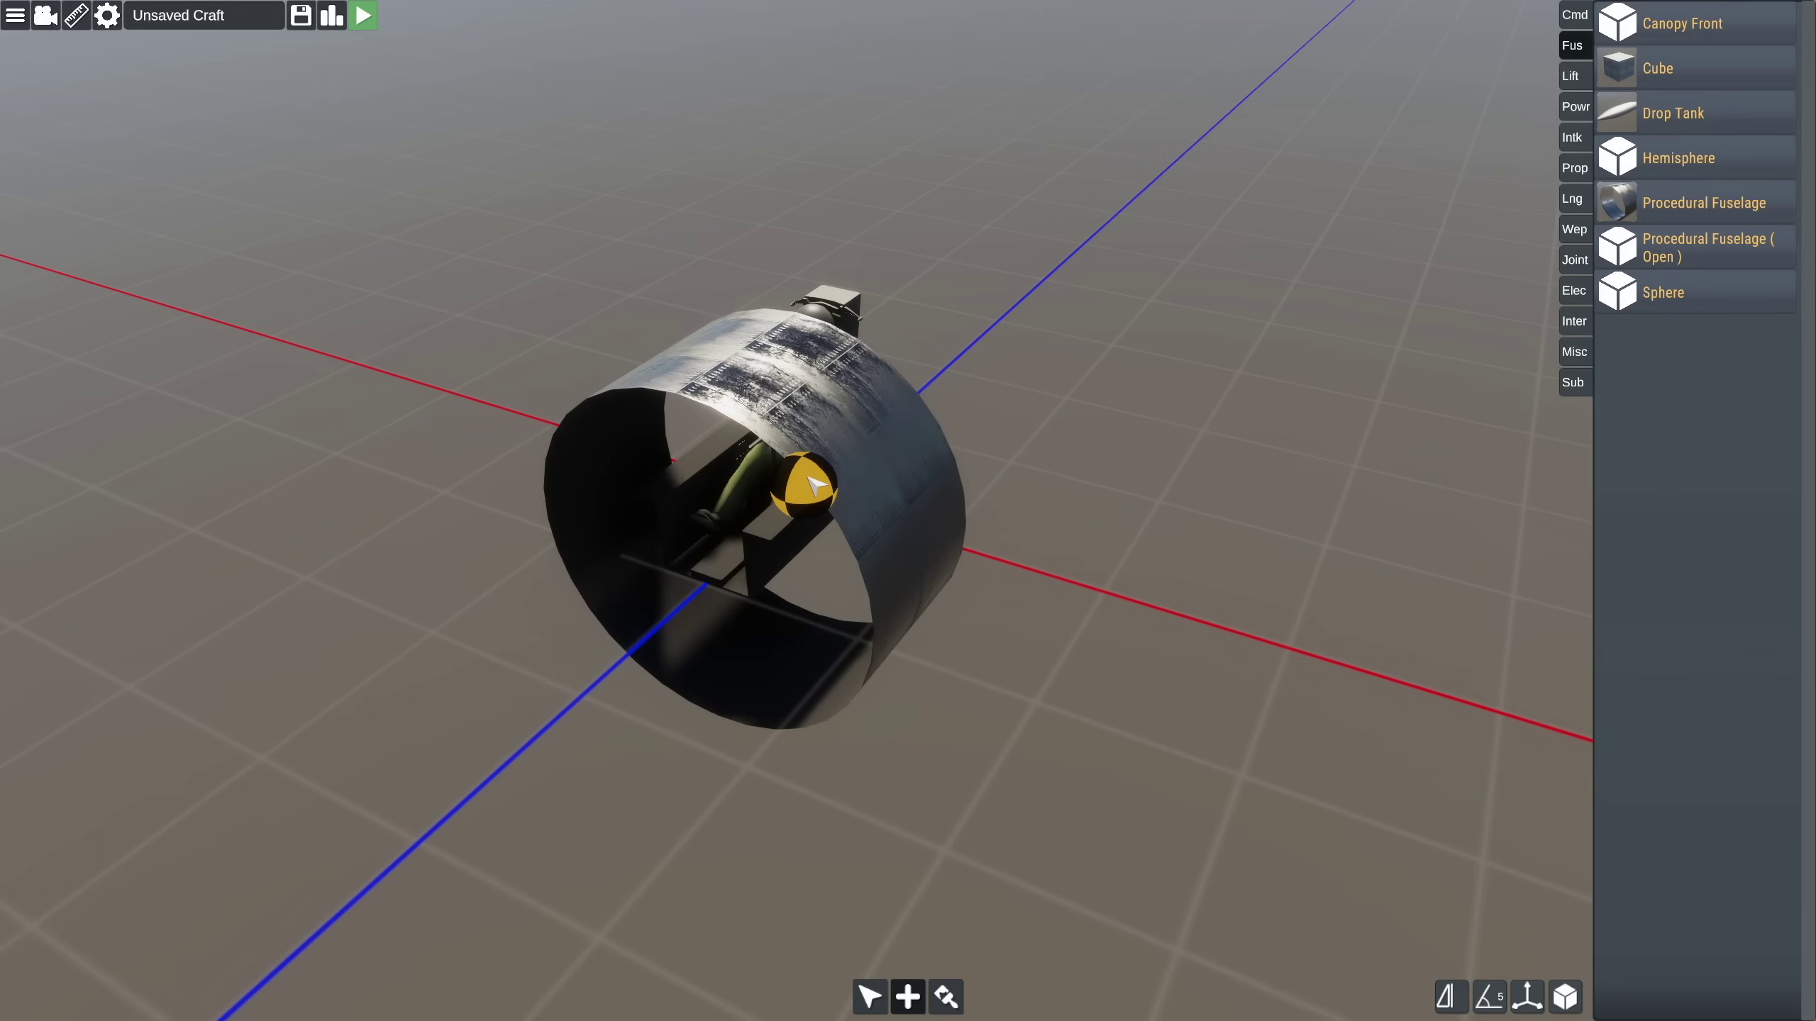
pyautogui.click(813, 486)
# Detach the procedural fuselage from the cockpit and delete it.
pyautogui.click(945, 996)
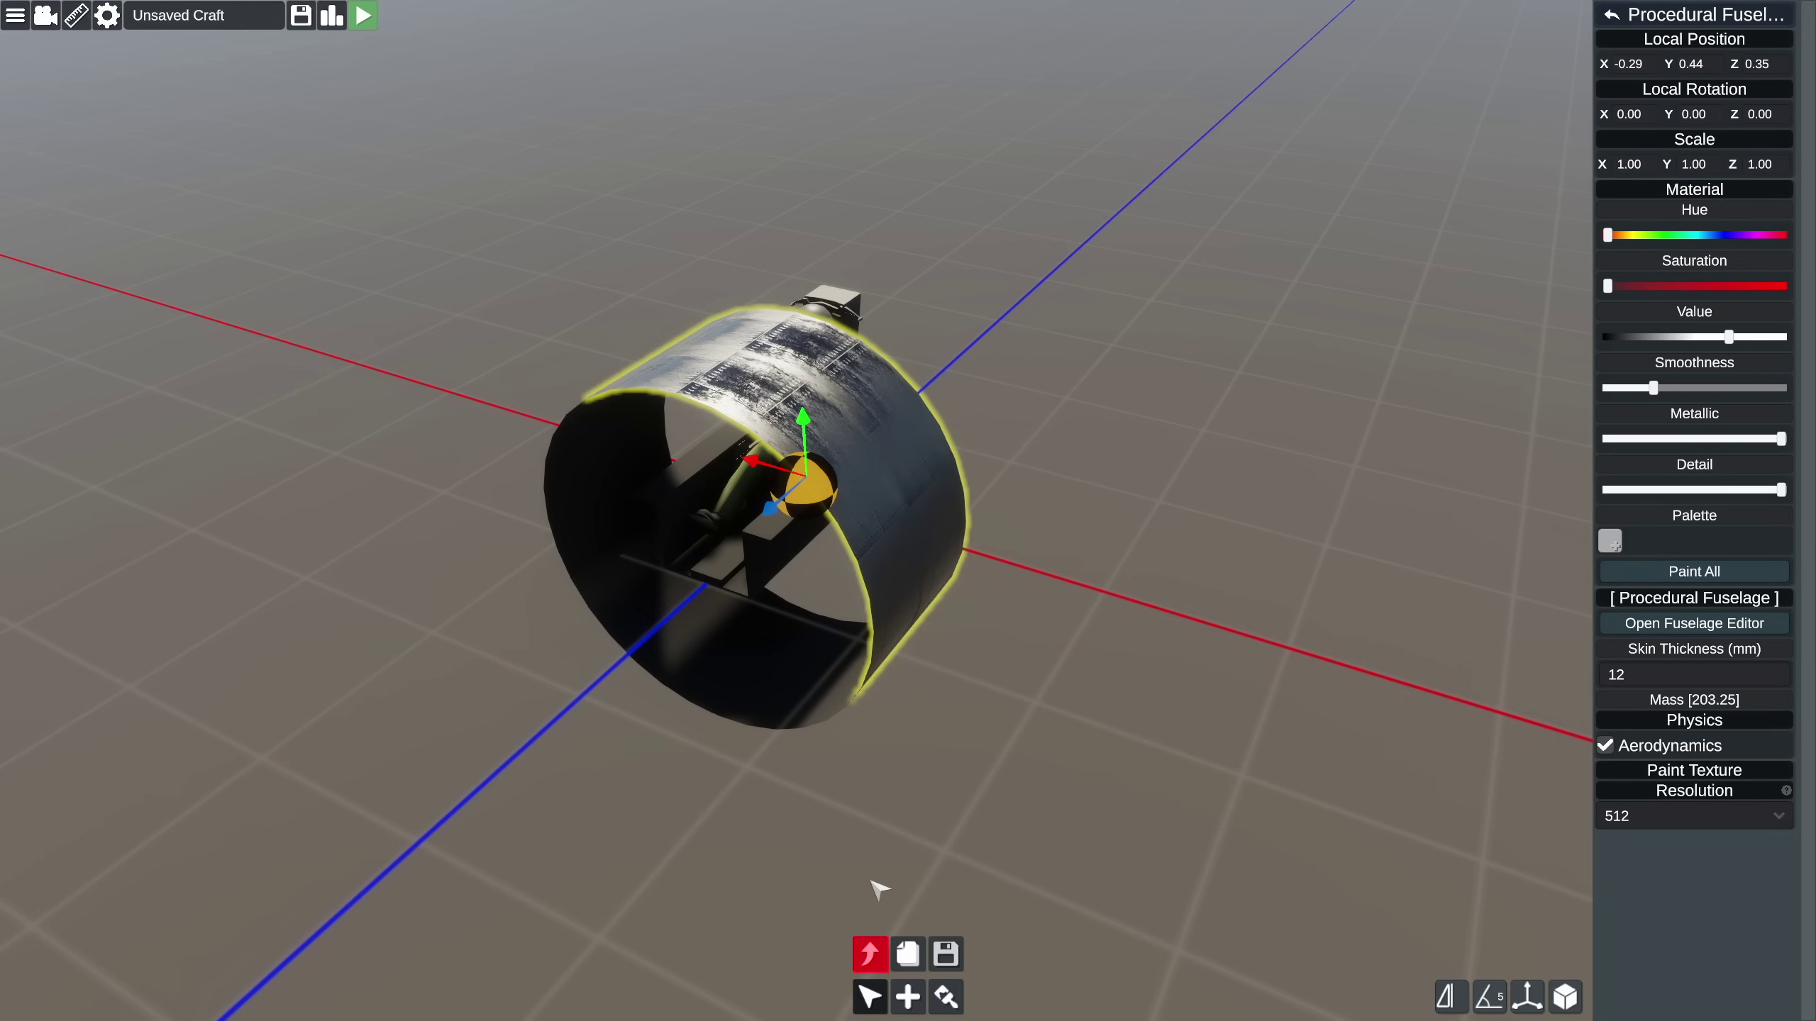
pyautogui.moveTo(871, 955); pyautogui.dragTo(922, 957)
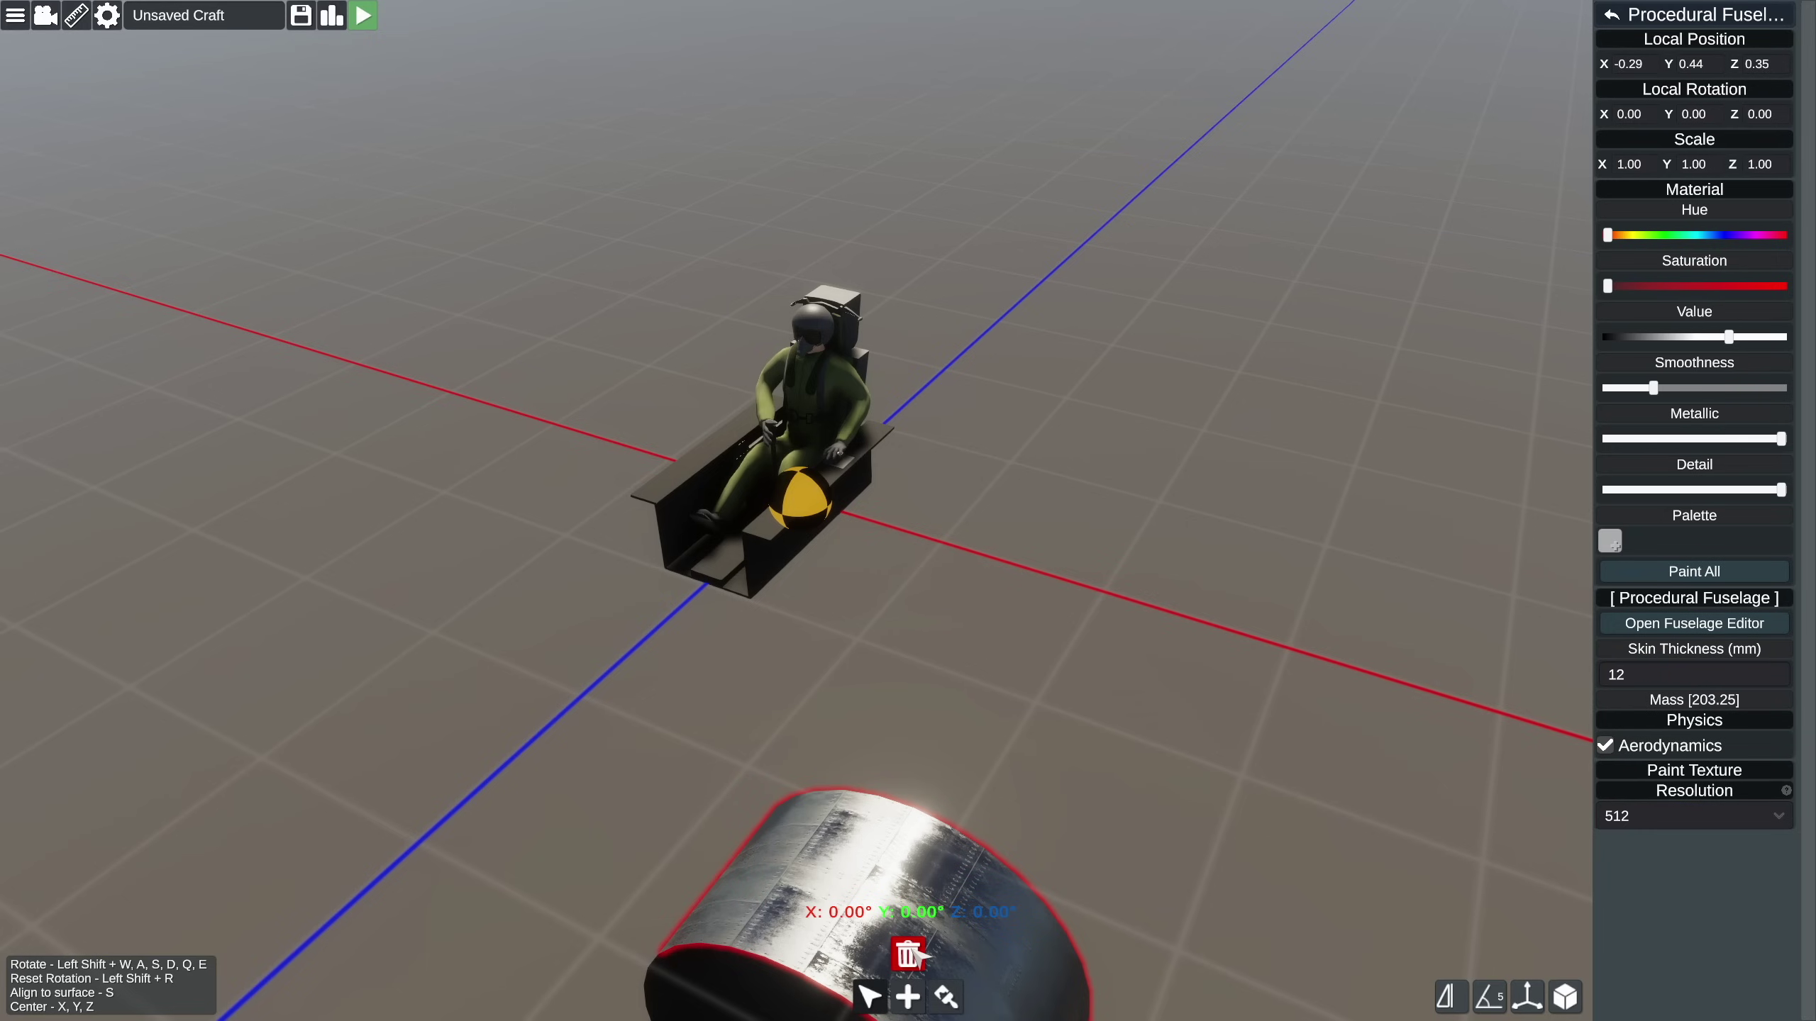
pyautogui.moveTo(919, 953); pyautogui.dragTo(920, 957)
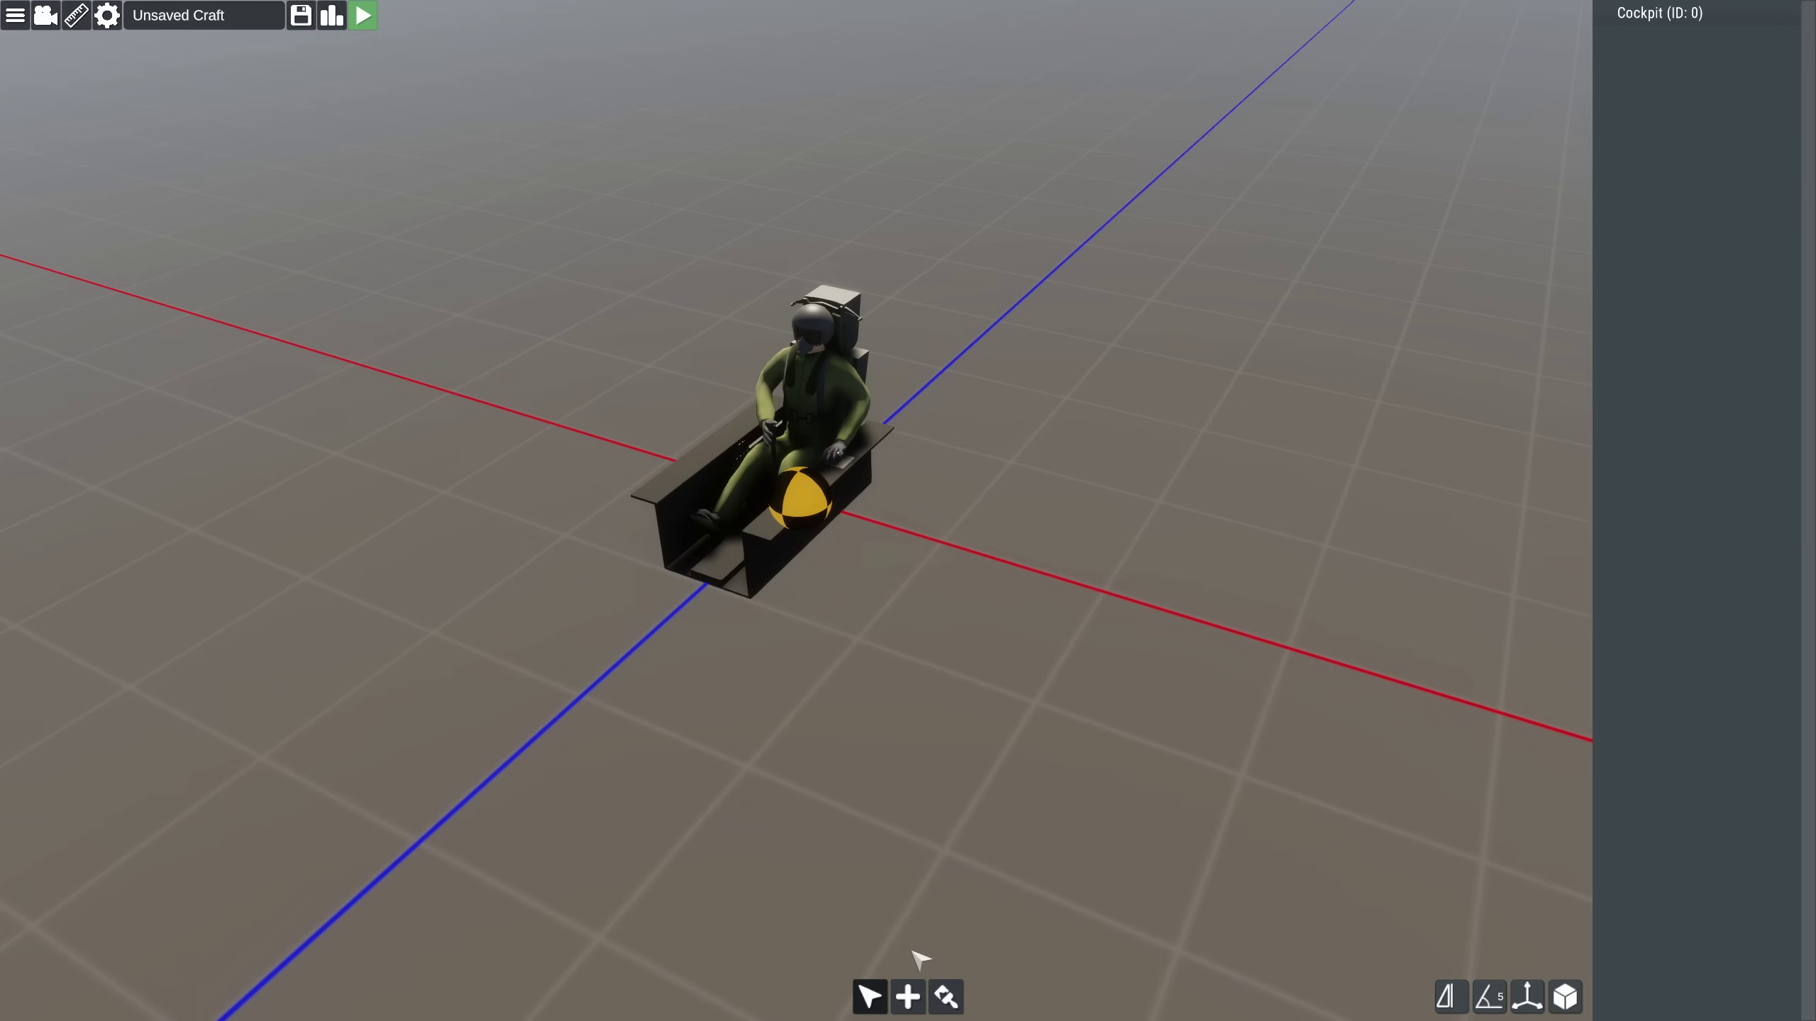
# Place a new Procedural Fuselage around the cockpit at about X -0.31, Y 0.44, Z 0.37, and duplicate it and discard the copy.
pyautogui.click(908, 997)
pyautogui.moveTo(1672, 204); pyautogui.dragTo(862, 480)
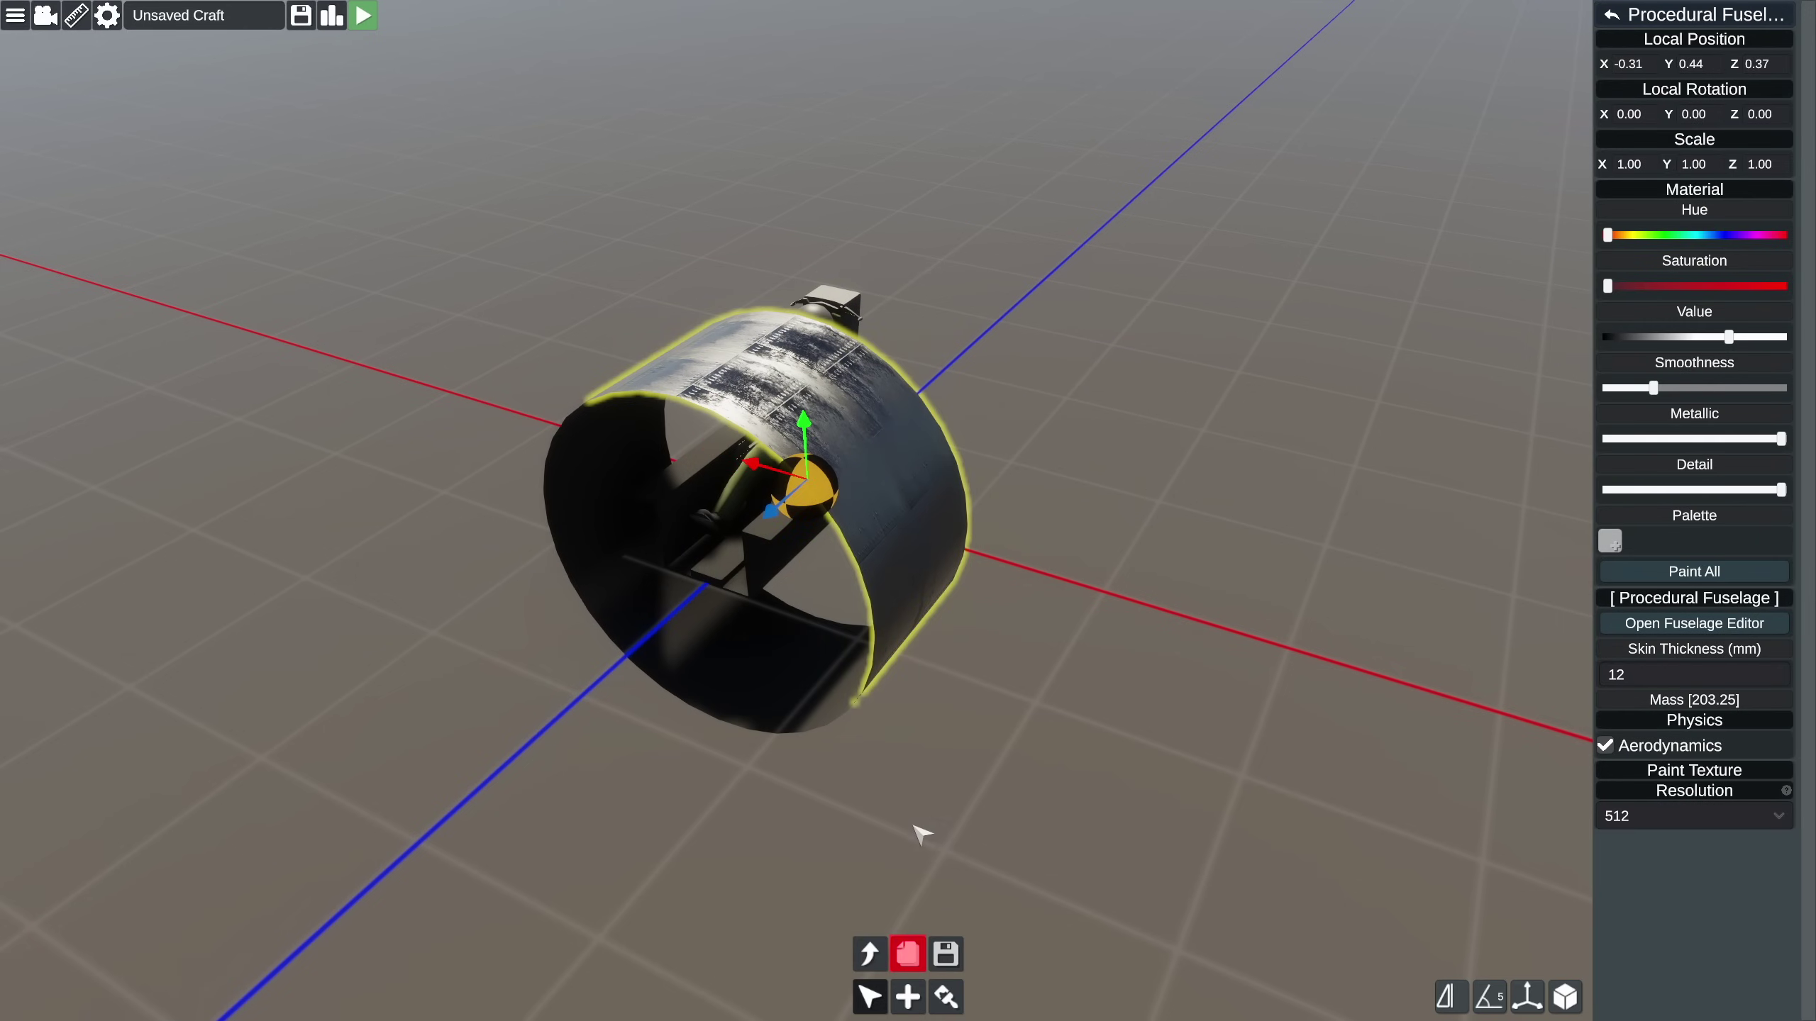
pyautogui.moveTo(974, 837); pyautogui.dragTo(917, 957)
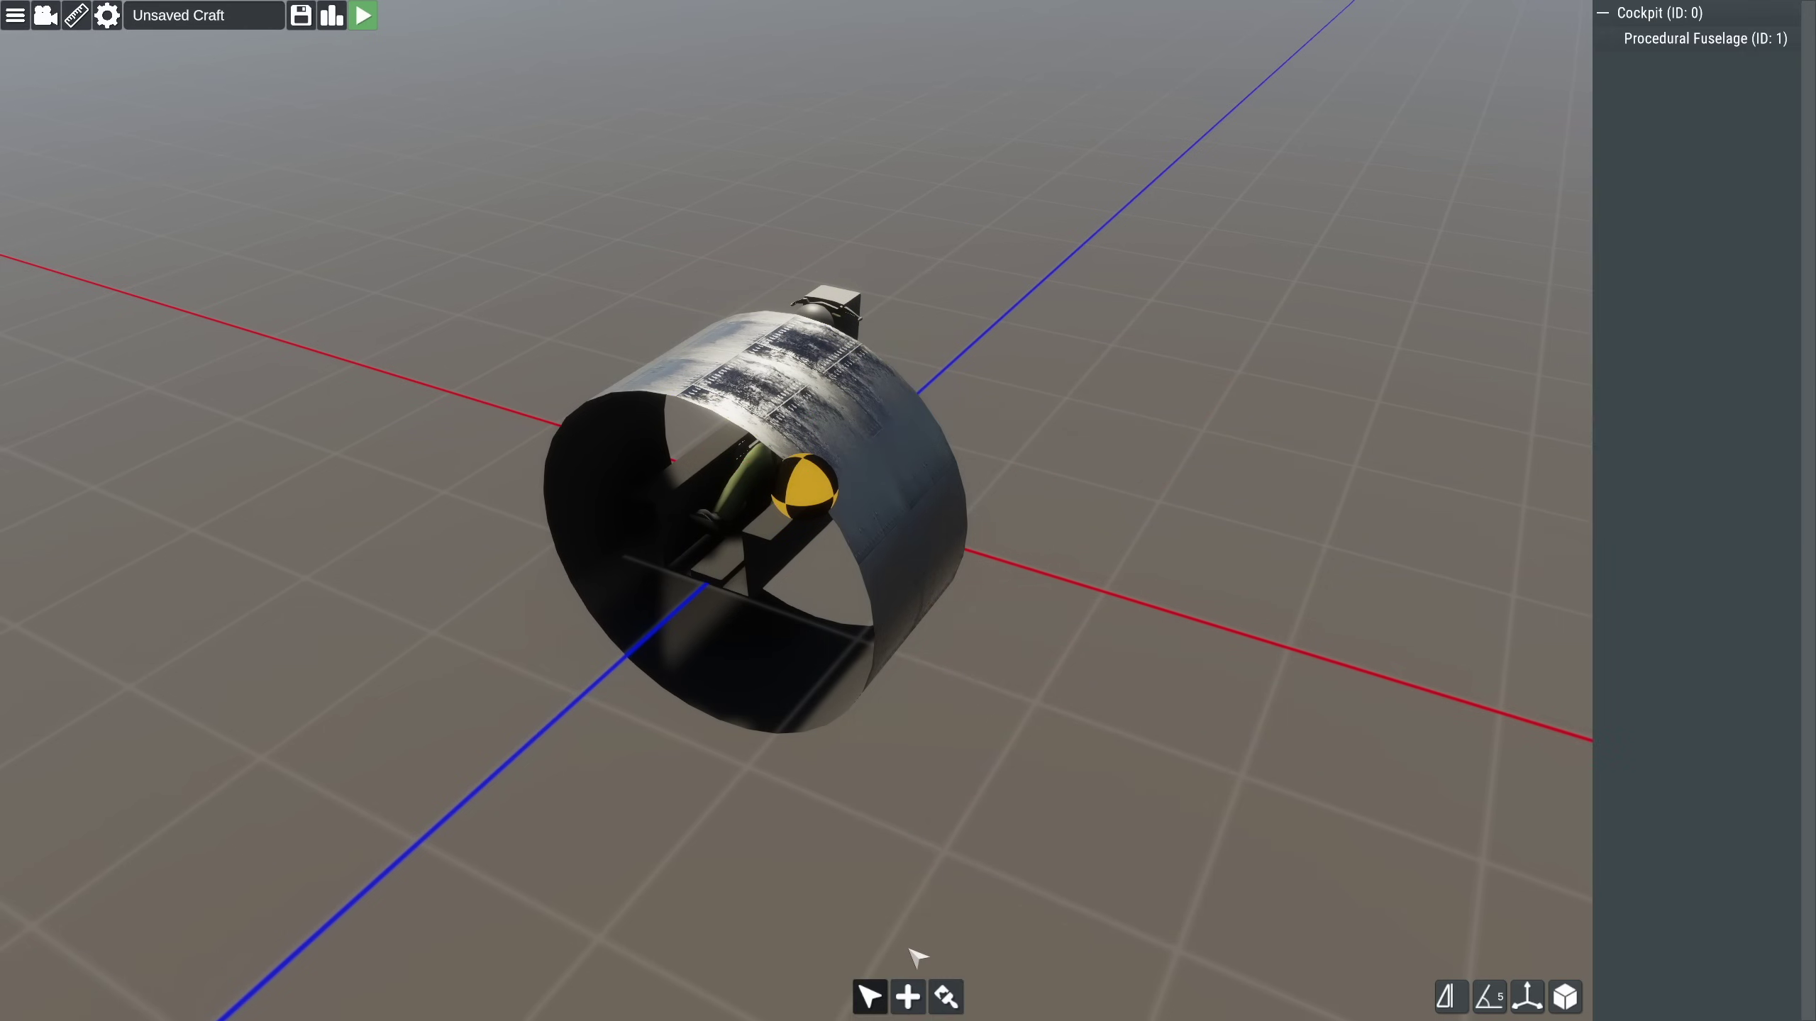
# Attach an upright wing part on top of the fuselage and save the fuselage with it as a subassembly named Example.
pyautogui.click(906, 994)
pyautogui.moveTo(1614, 23); pyautogui.dragTo(763, 373)
pyautogui.click(807, 418)
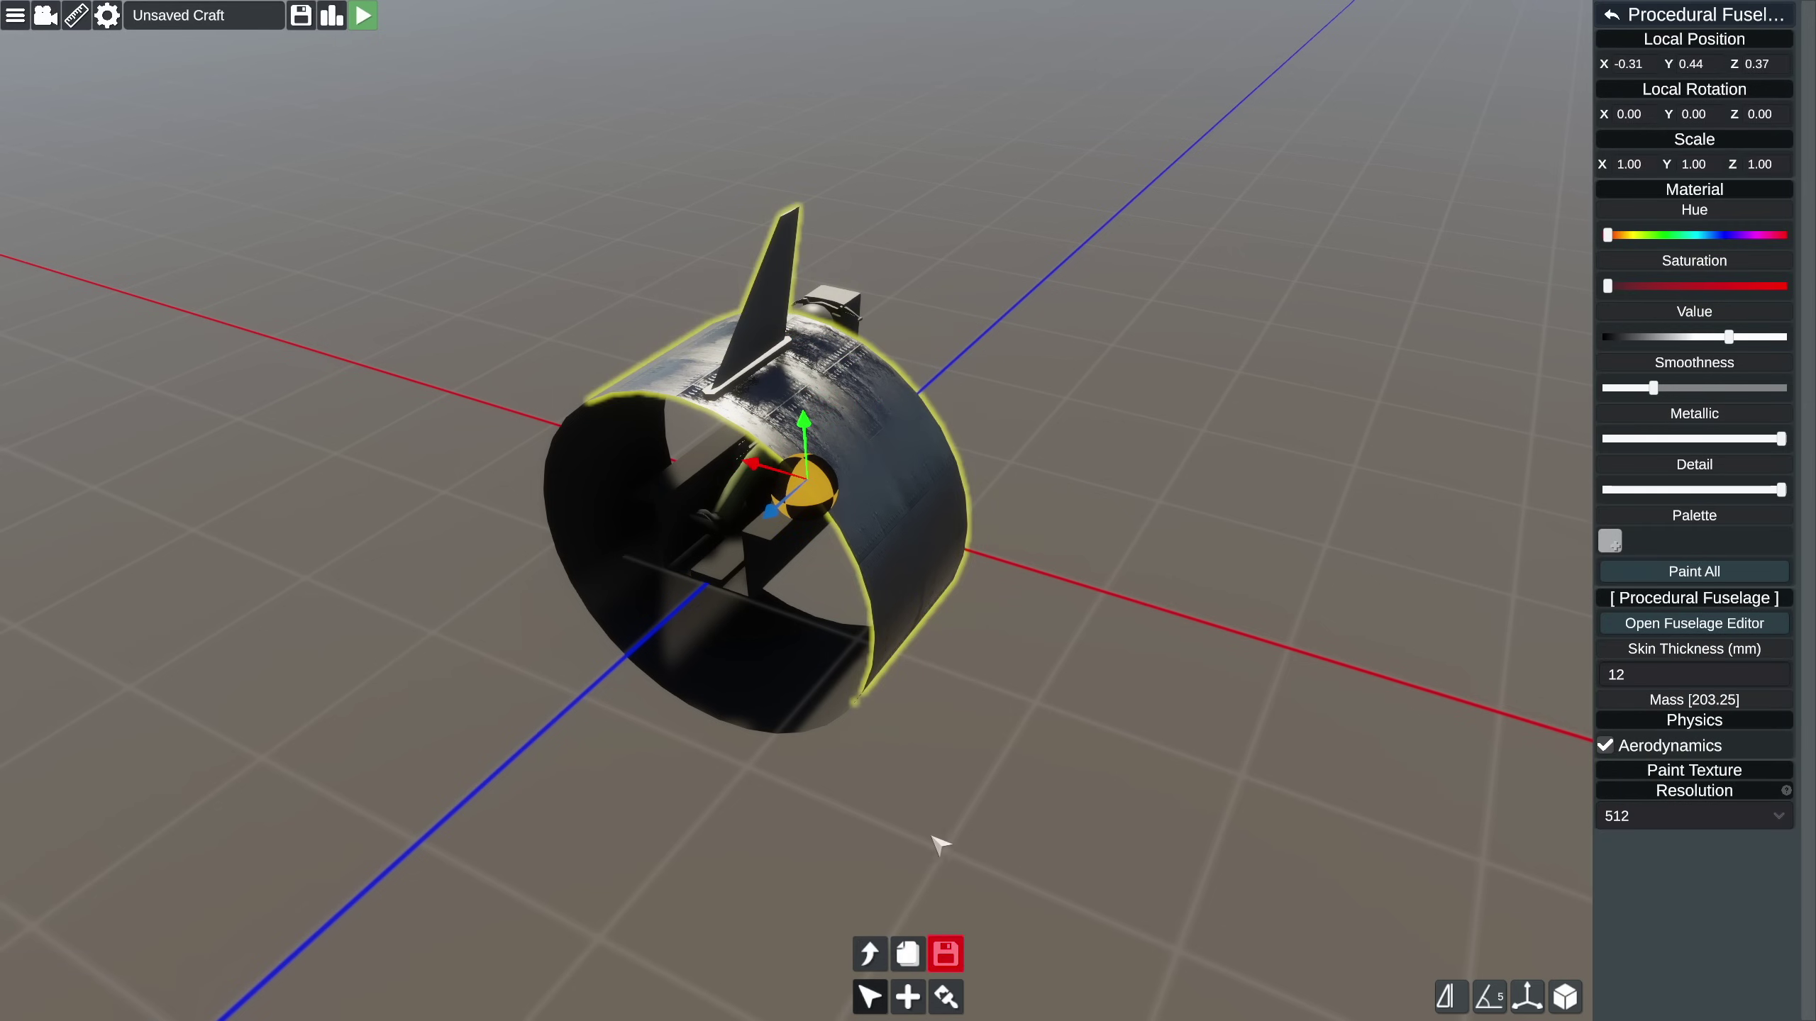
pyautogui.click(945, 955)
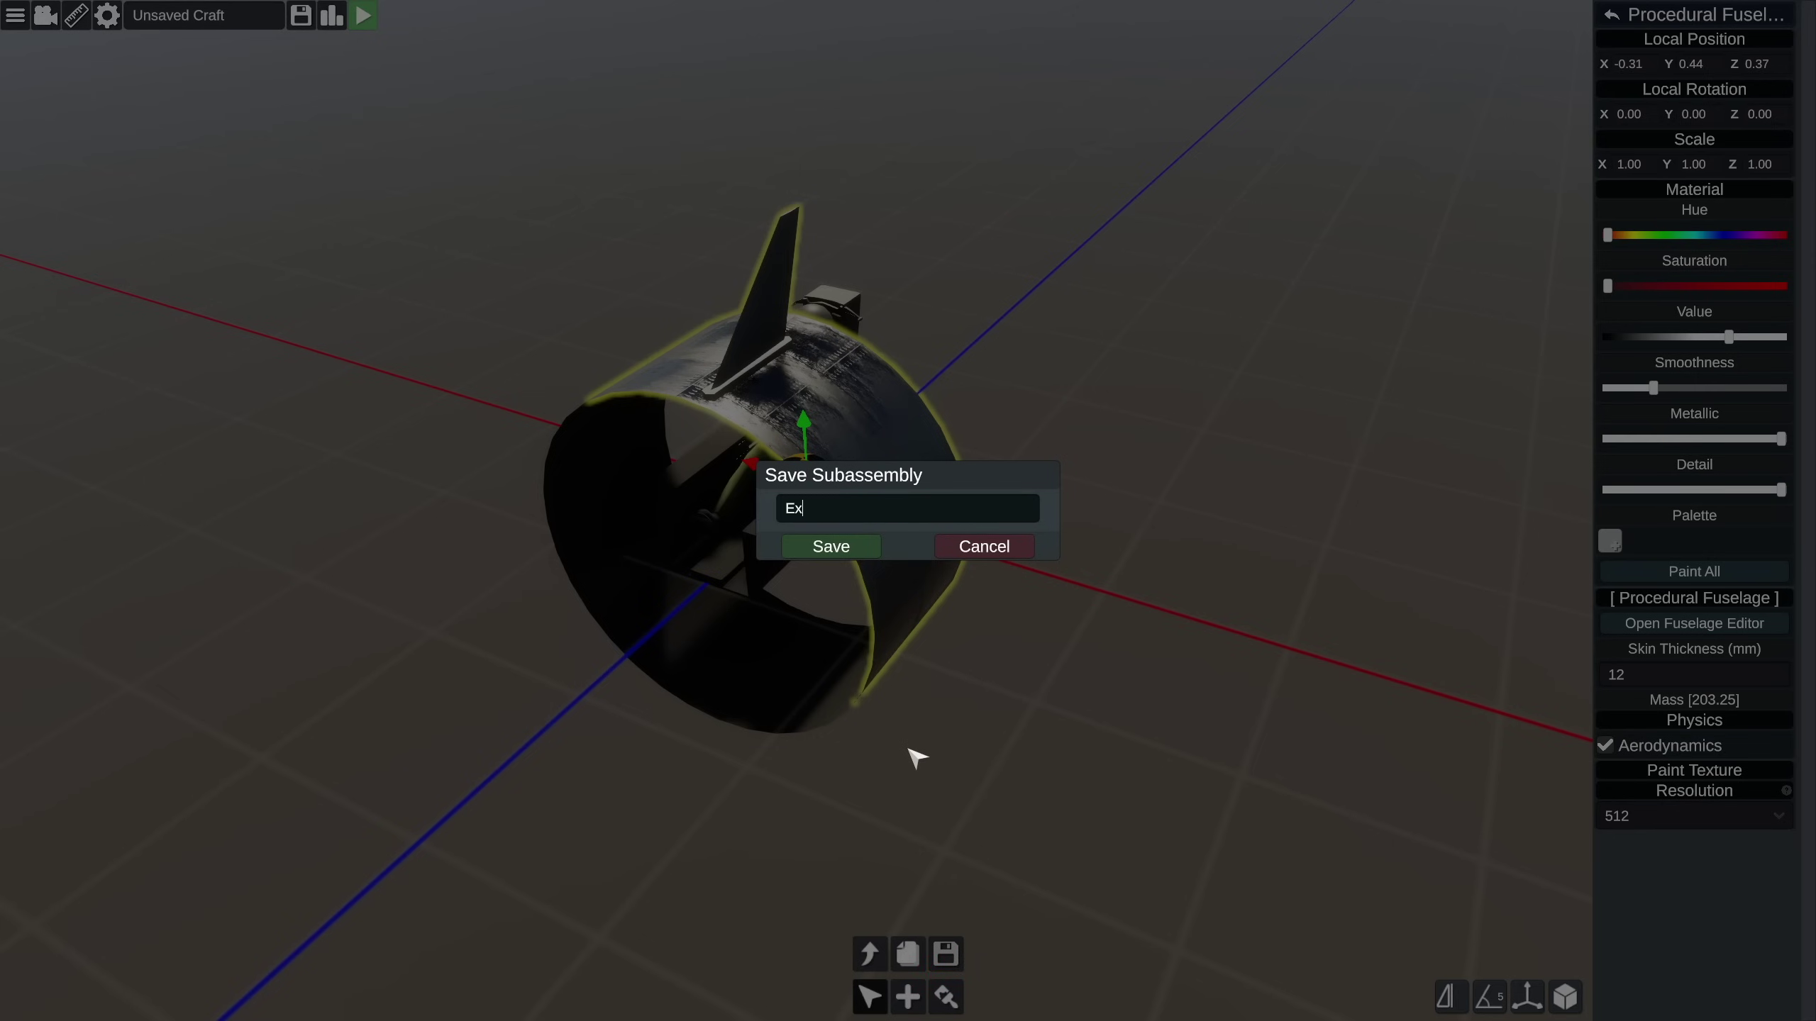
pyautogui.click(833, 549)
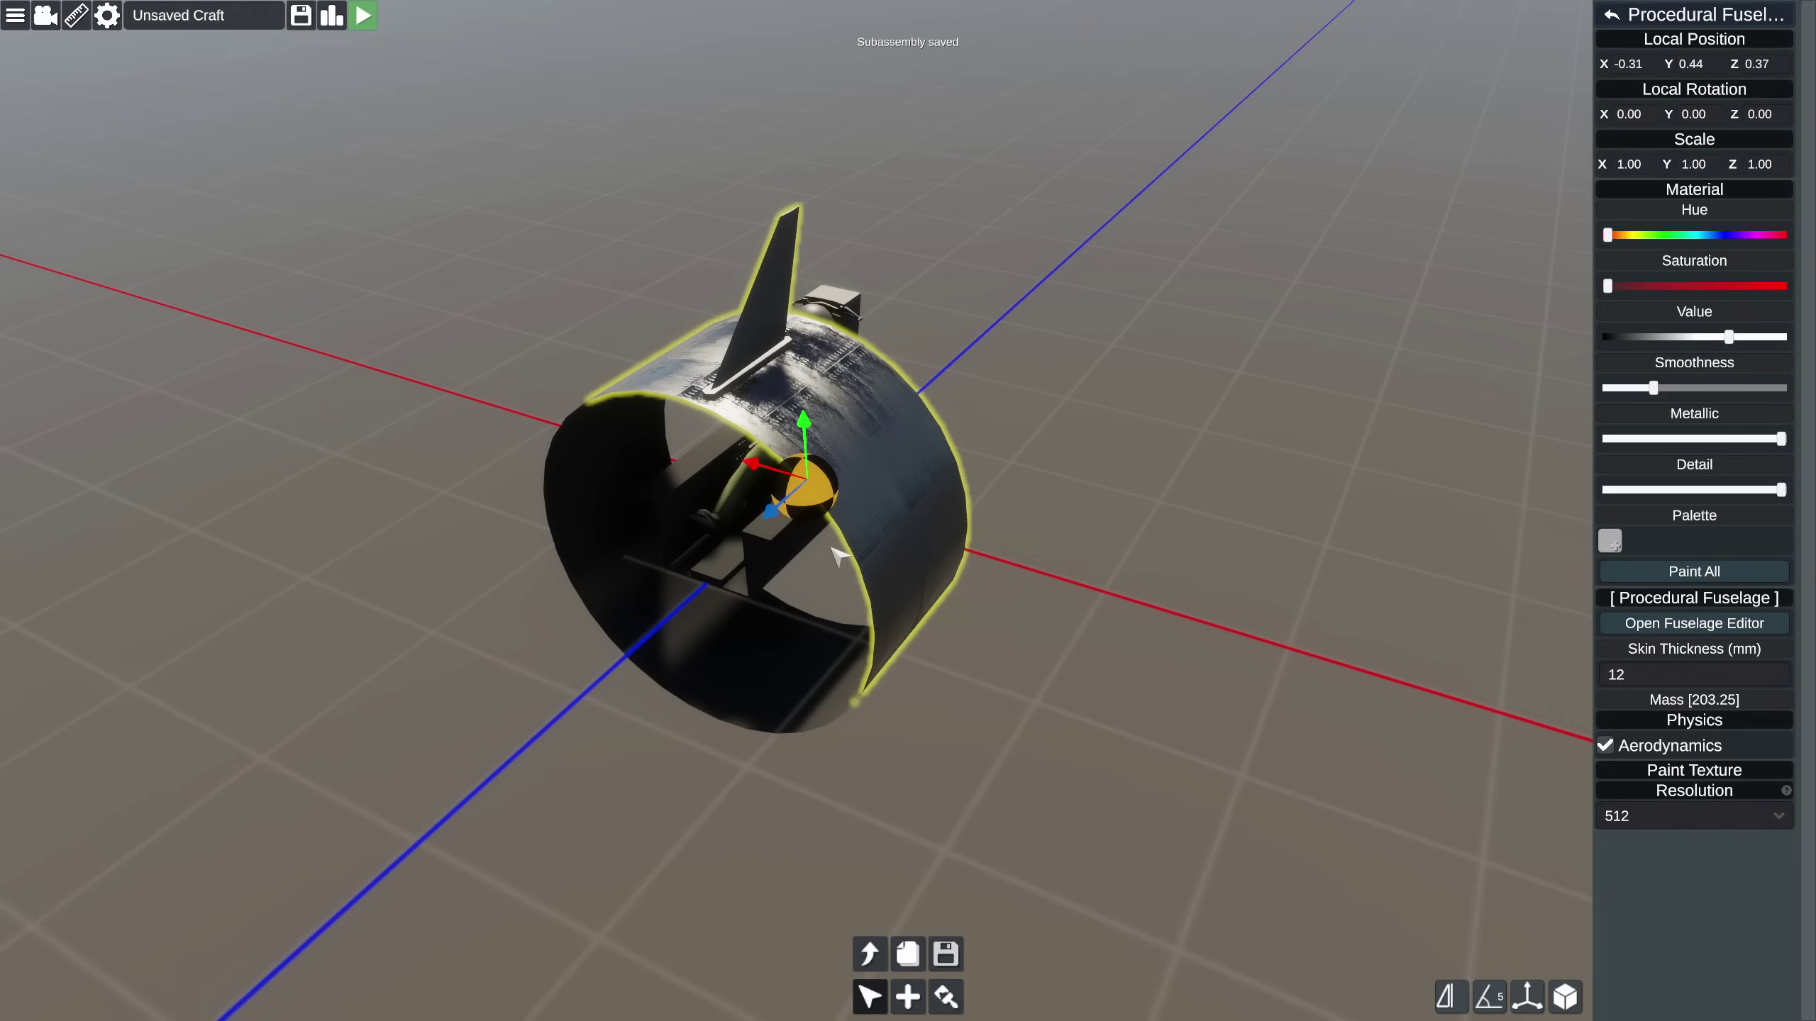
# Bring the saved Example subassembly into the scene from the parts list and discard it.
pyautogui.click(905, 1005)
pyautogui.click(1573, 384)
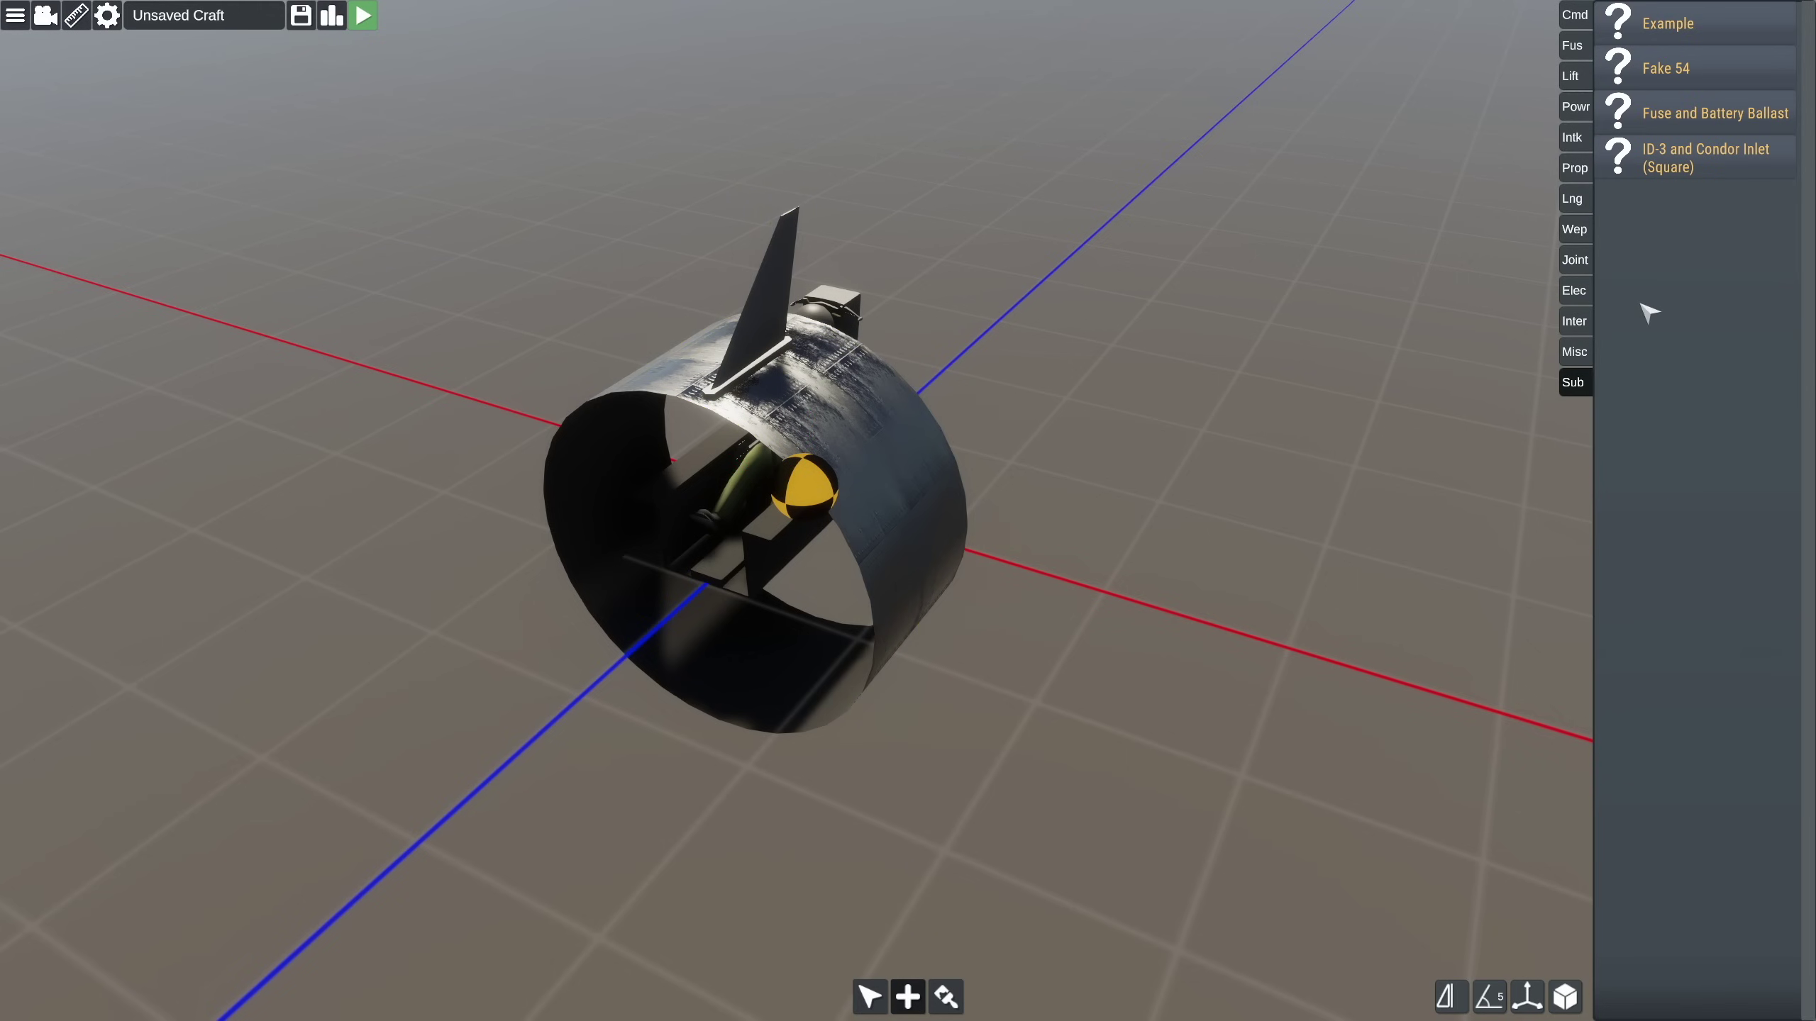
pyautogui.moveTo(1656, 29); pyautogui.dragTo(917, 956)
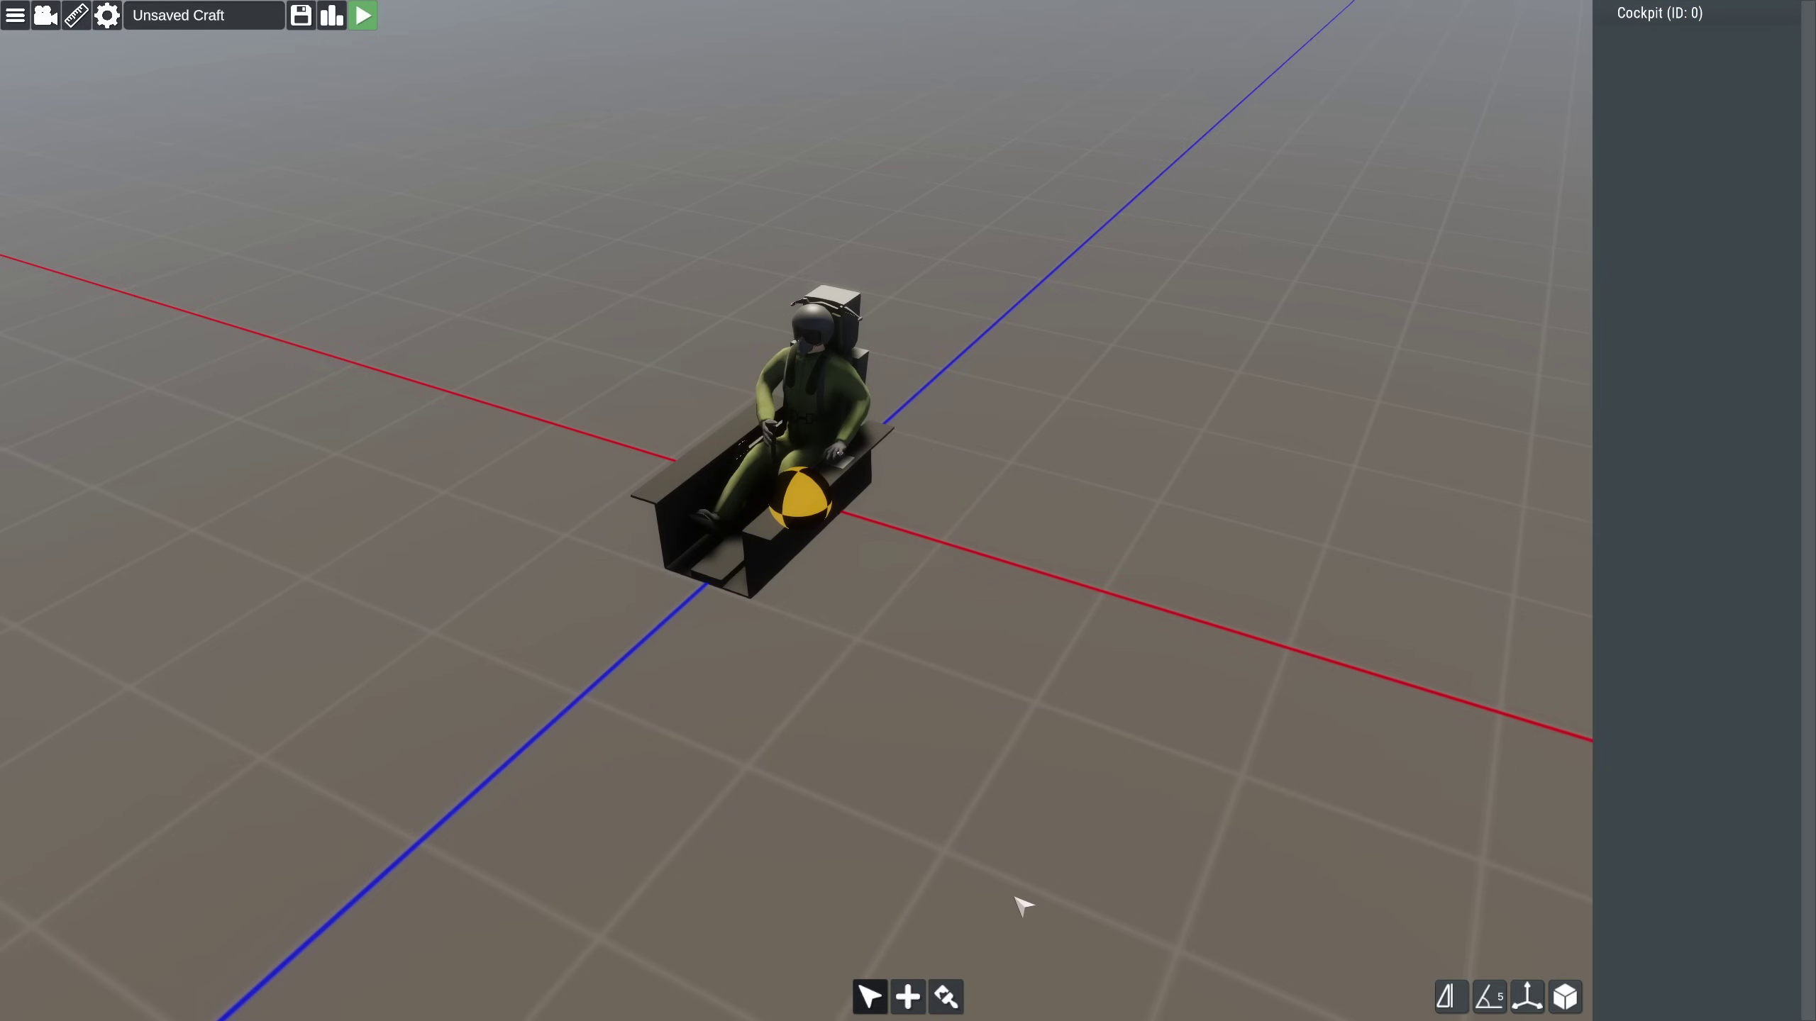
# Turn on symmetry, bring a Cube from the fuselage parts into the scene and discard it.
pyautogui.click(1451, 1001)
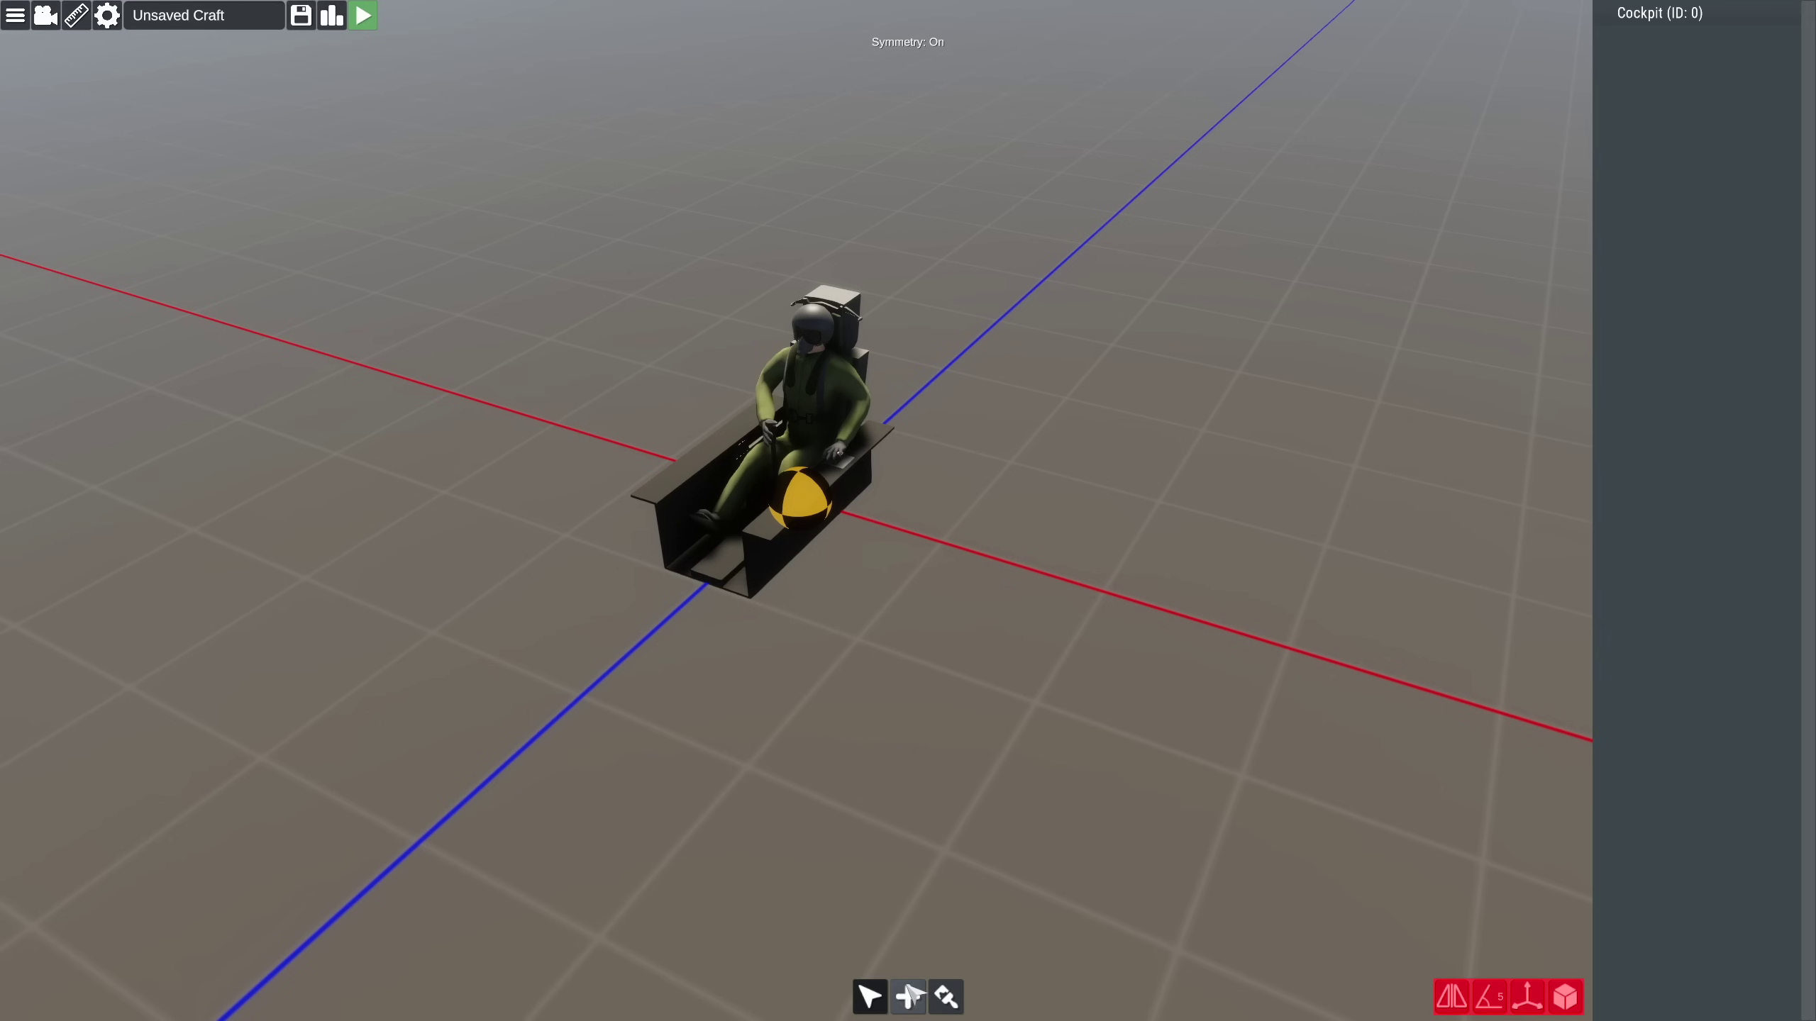
pyautogui.click(909, 996)
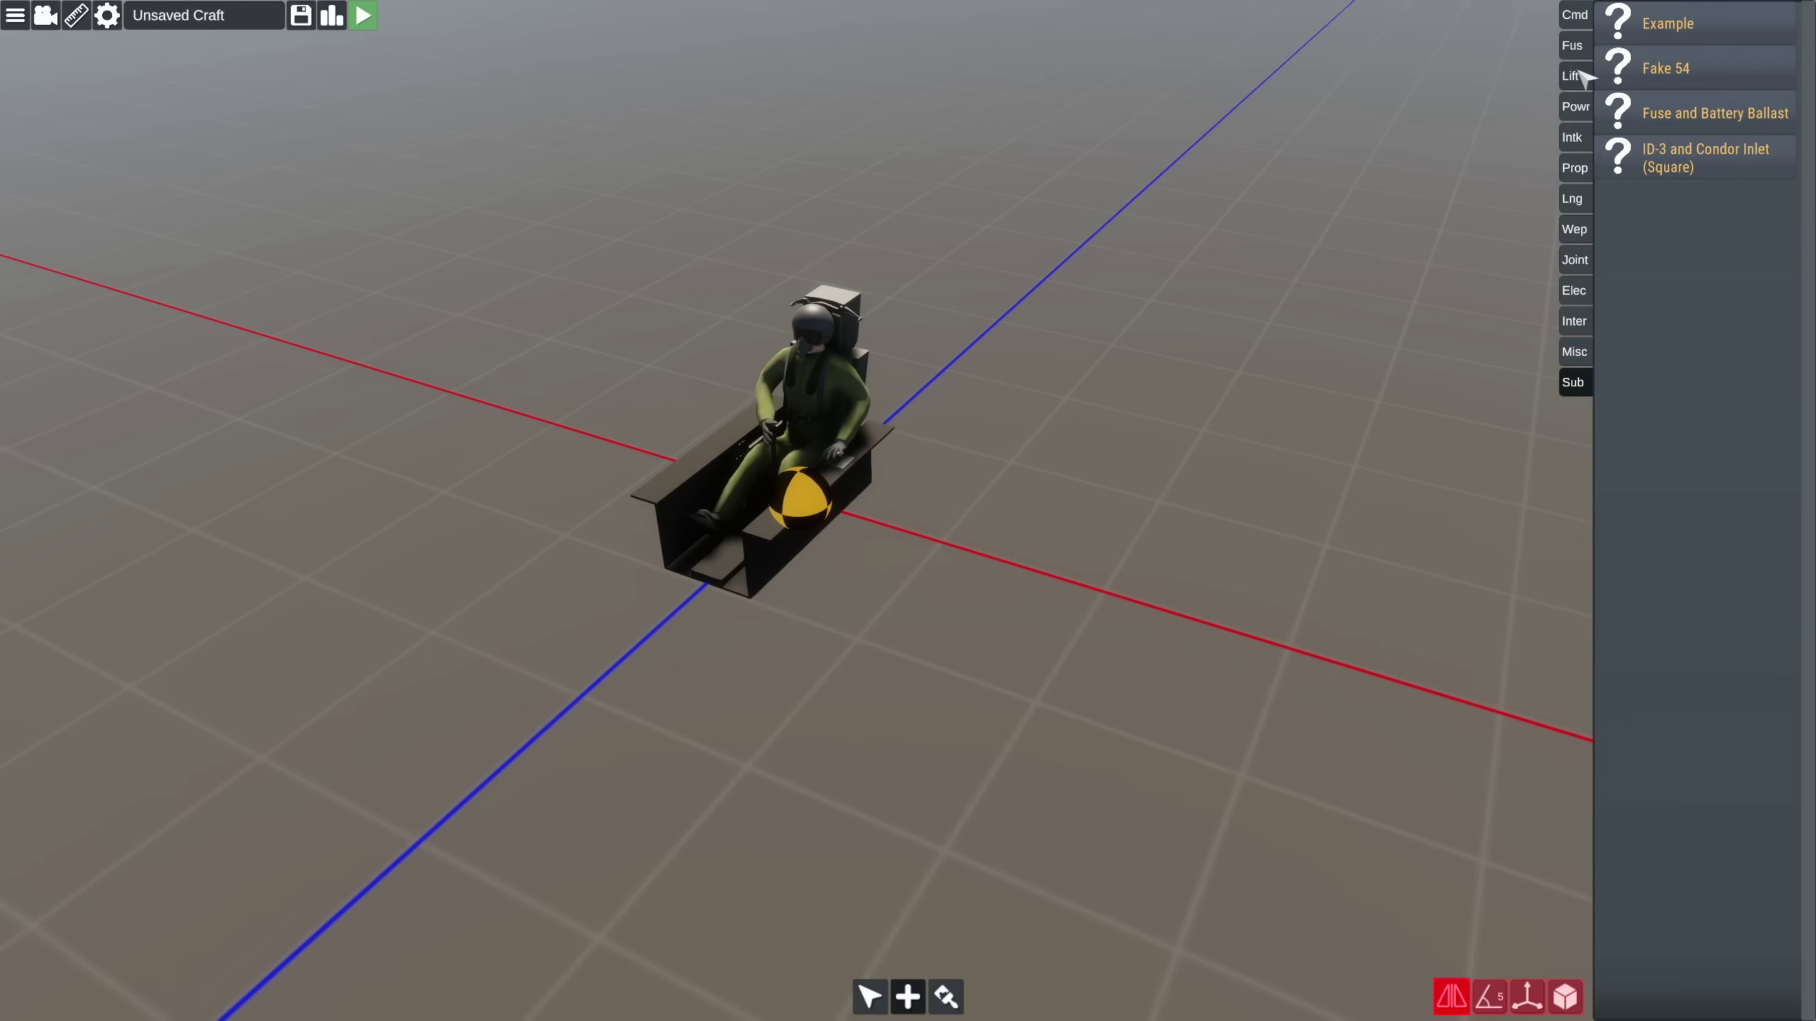
pyautogui.click(1575, 46)
pyautogui.click(1630, 87)
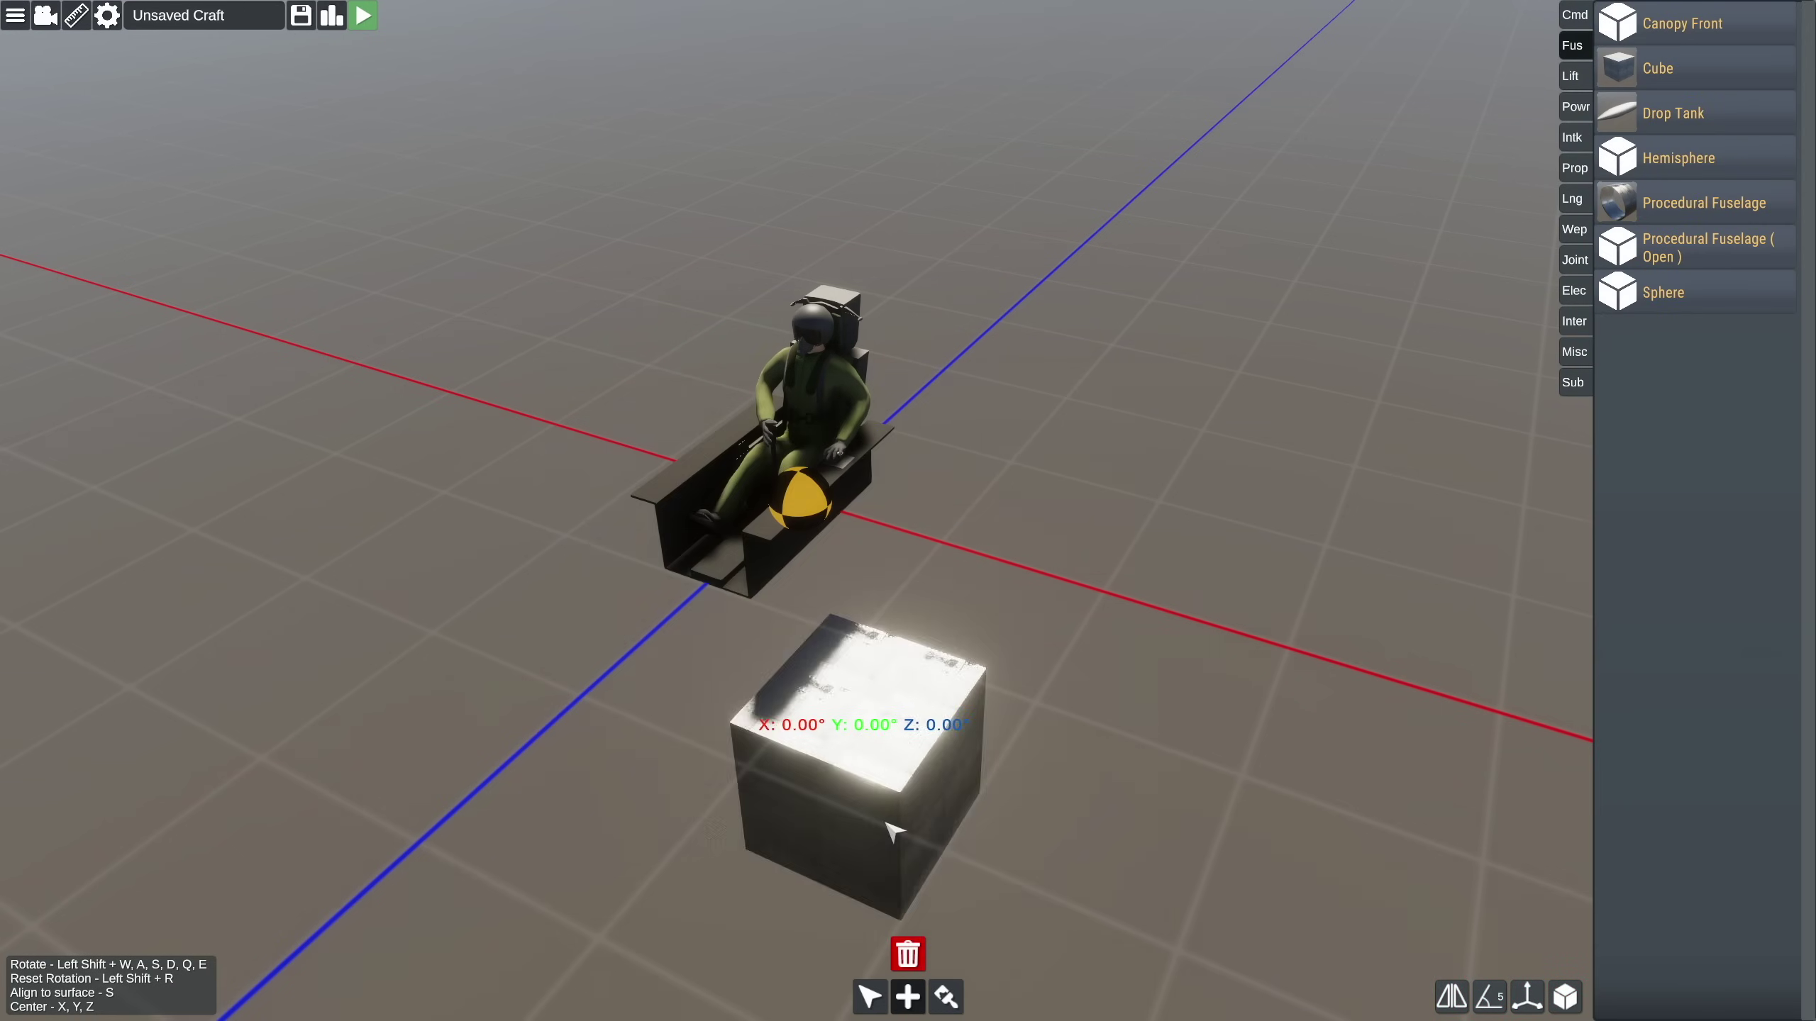
pyautogui.click(908, 954)
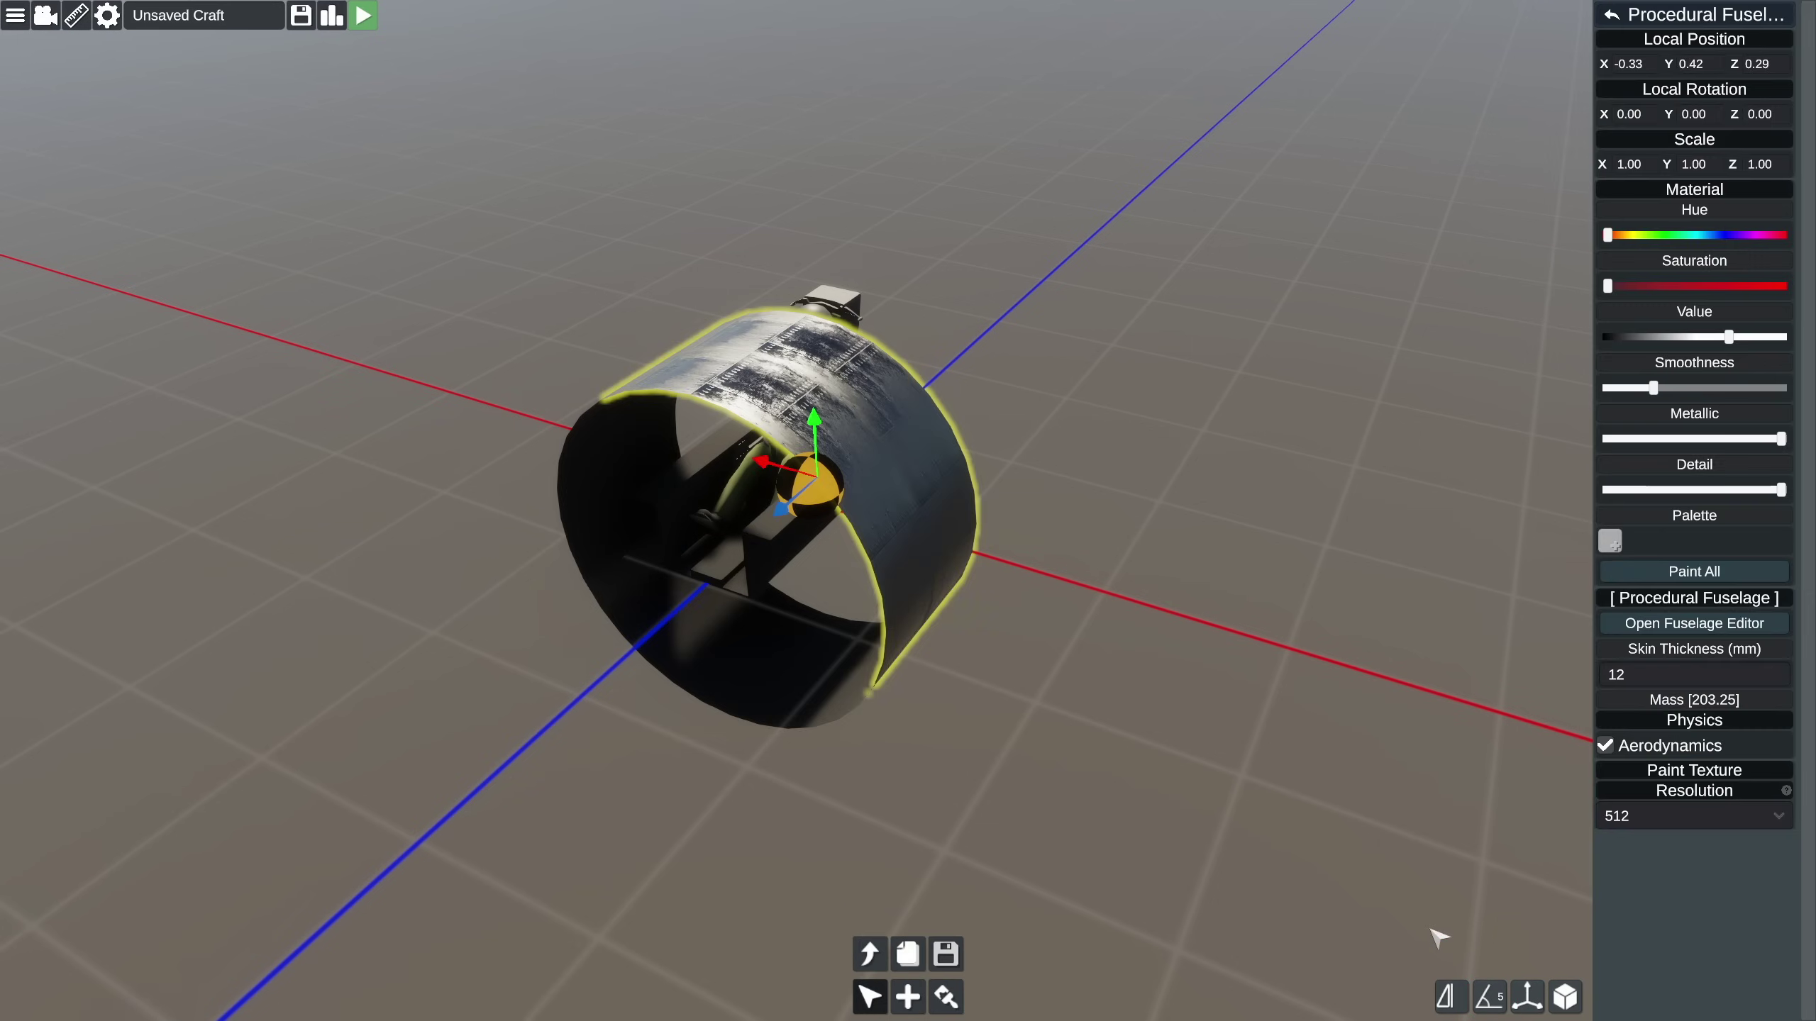
# Rotate the procedural fuselage about its X axis with the rotation gizmo to about 354.59 degrees.
pyautogui.click(1526, 1000)
pyautogui.moveTo(937, 628); pyautogui.dragTo(827, 622, button='right')
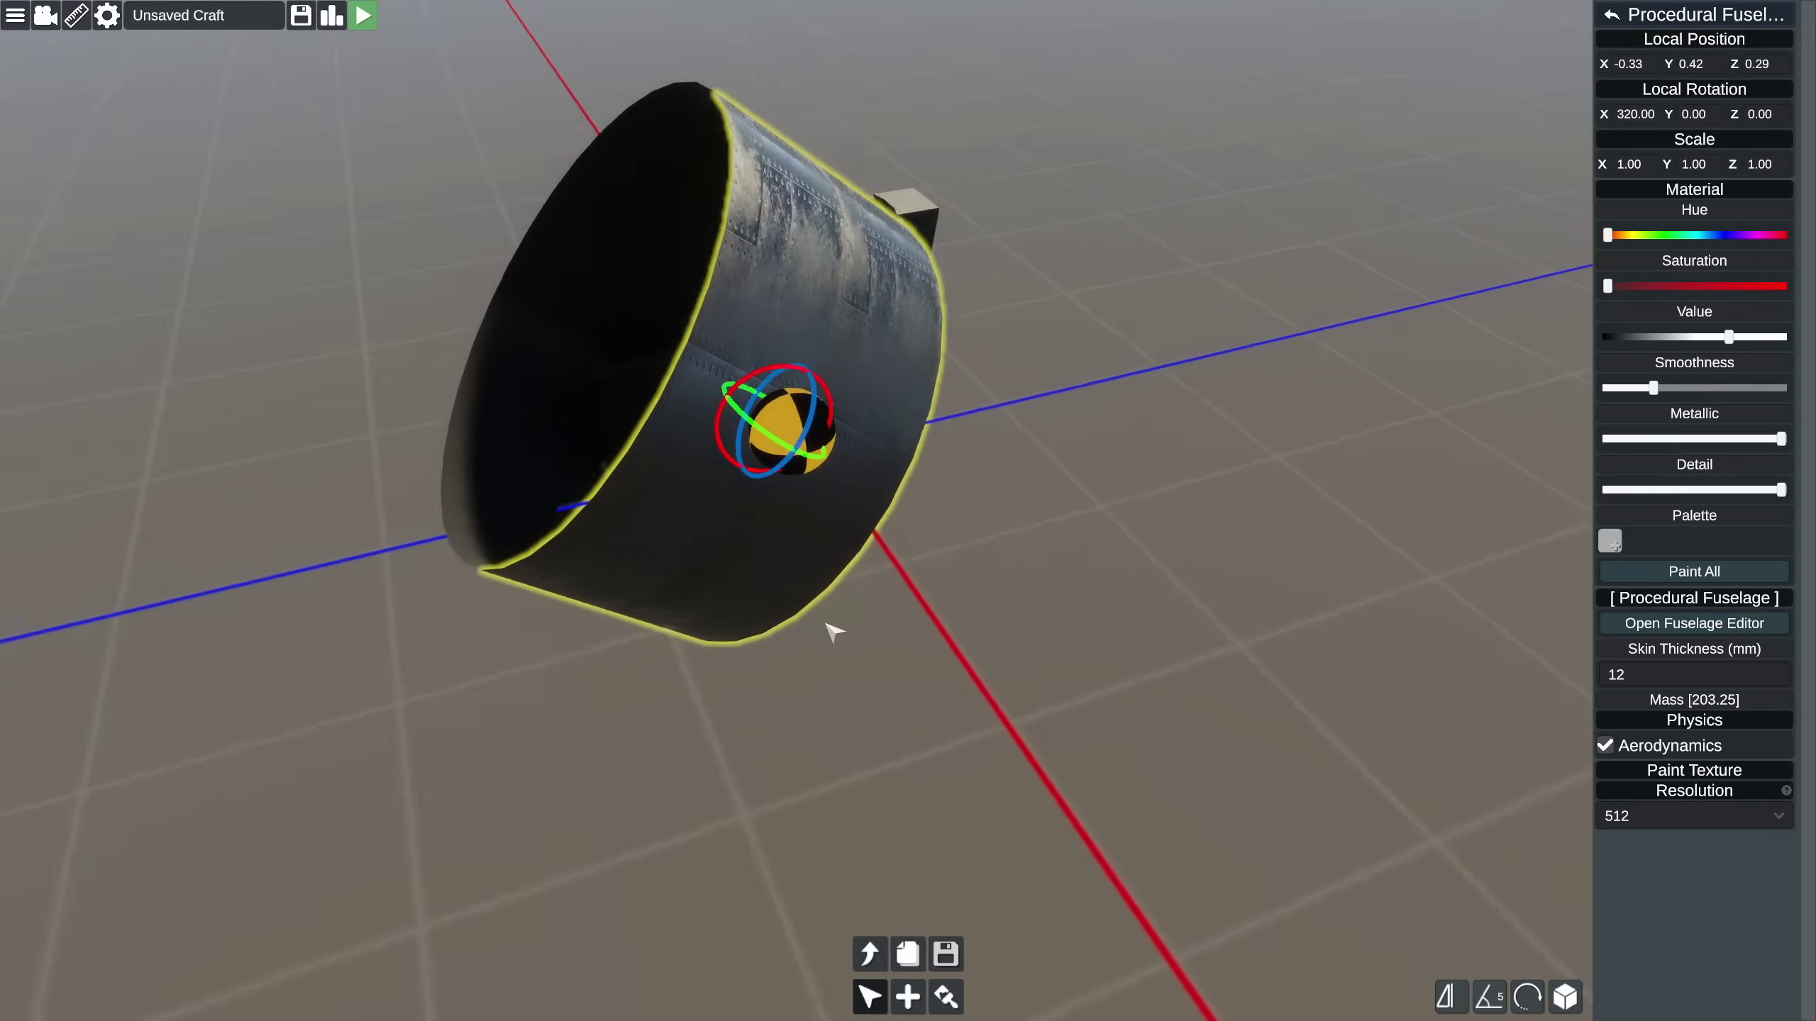
pyautogui.moveTo(836, 632); pyautogui.dragTo(976, 603)
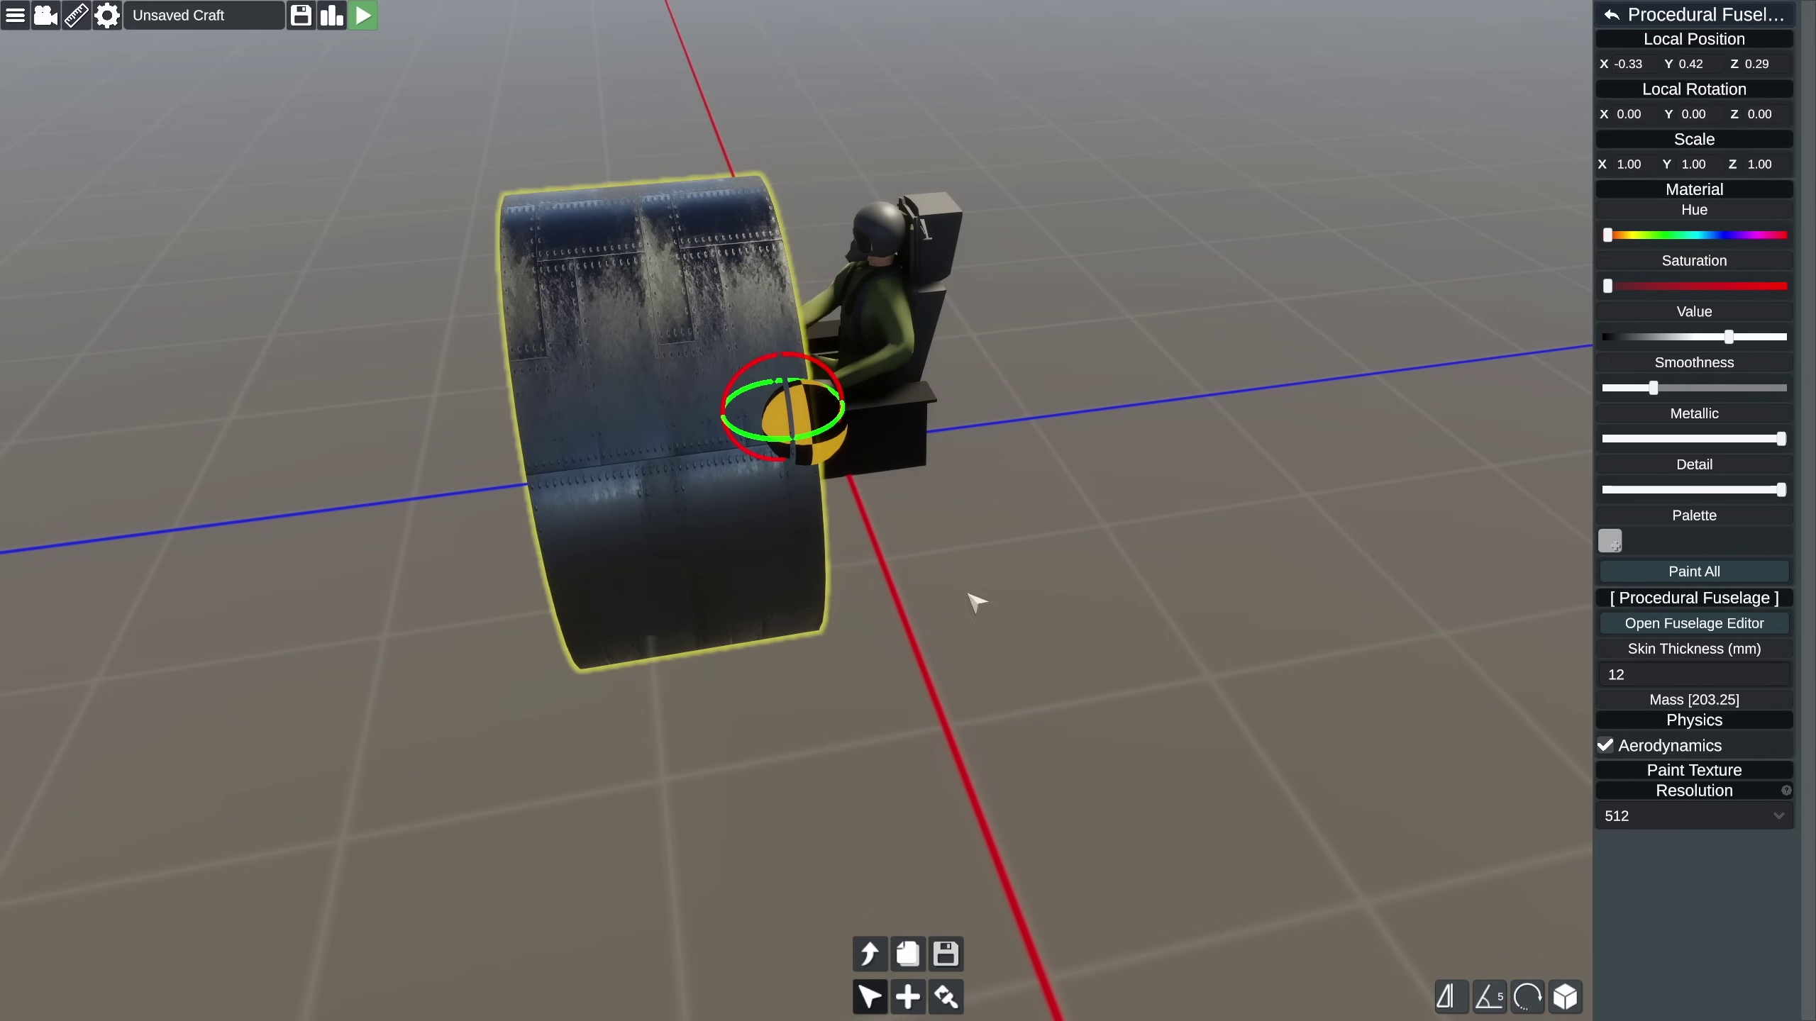
pyautogui.moveTo(840, 376); pyautogui.dragTo(859, 425)
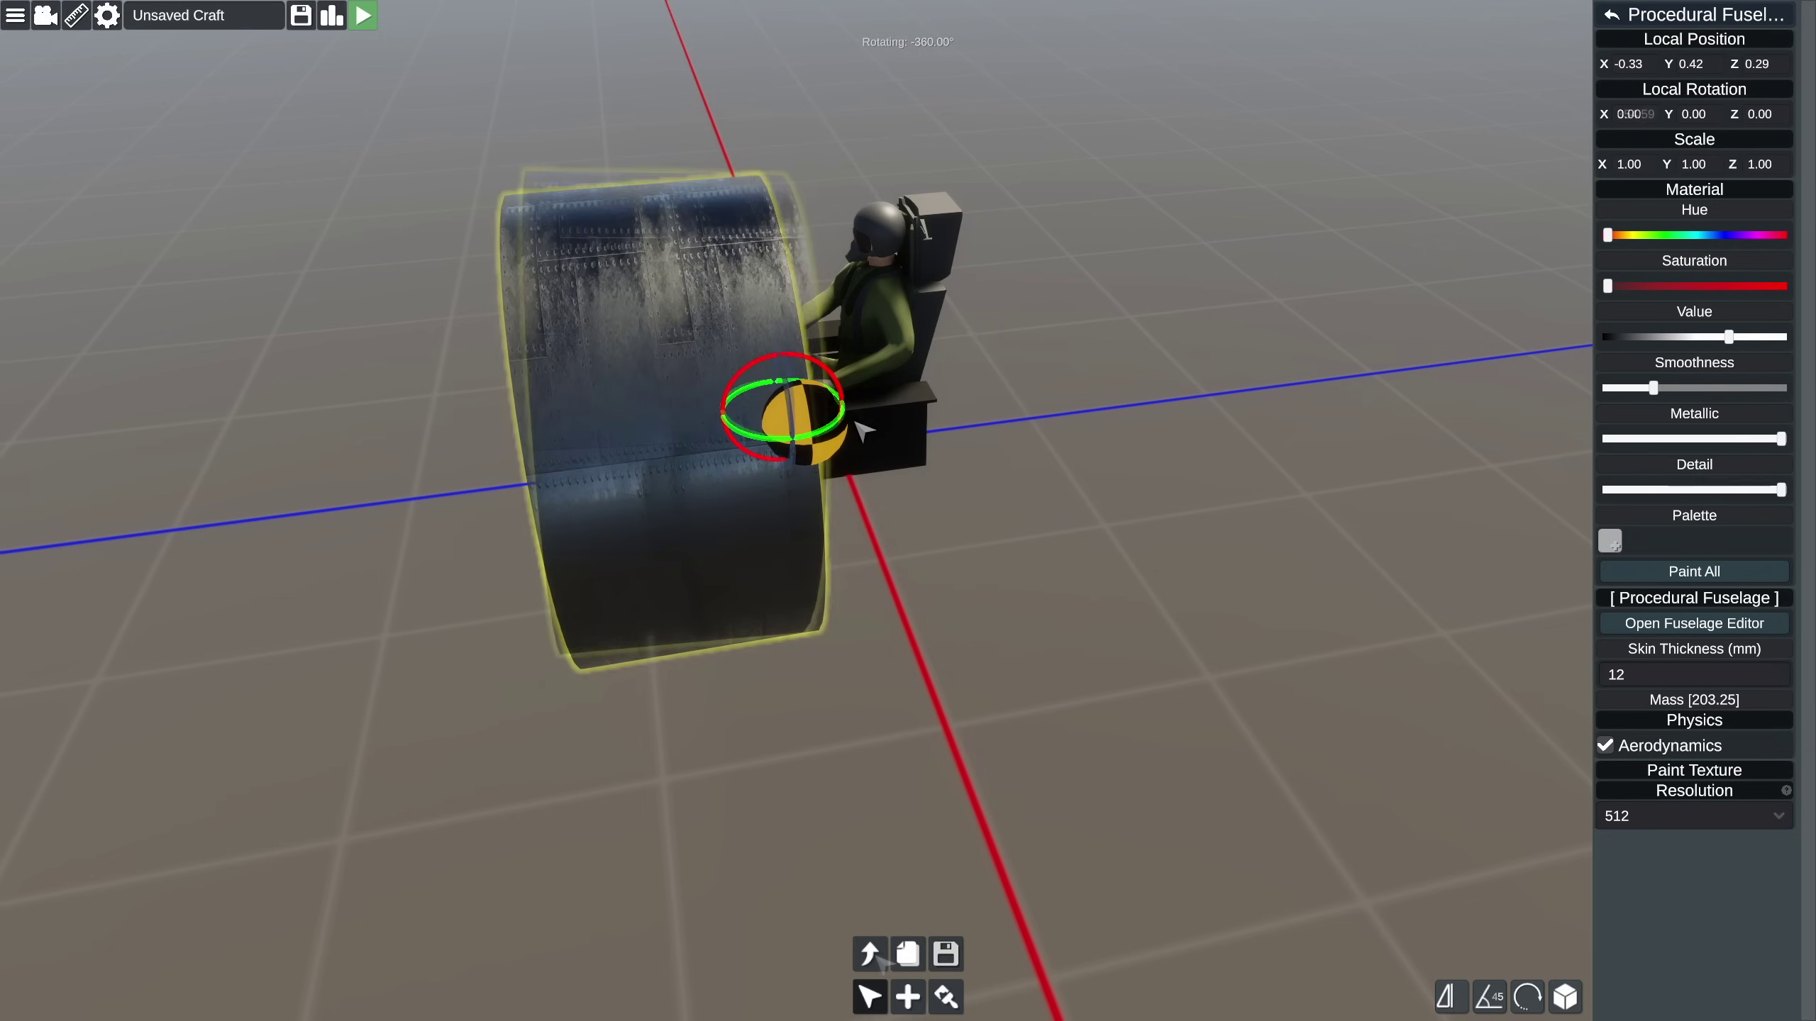
# Scale the procedural fuselage with the scale gizmo to about X 2.99, Y 1.12, Z 1.17.
pyautogui.click(1525, 997)
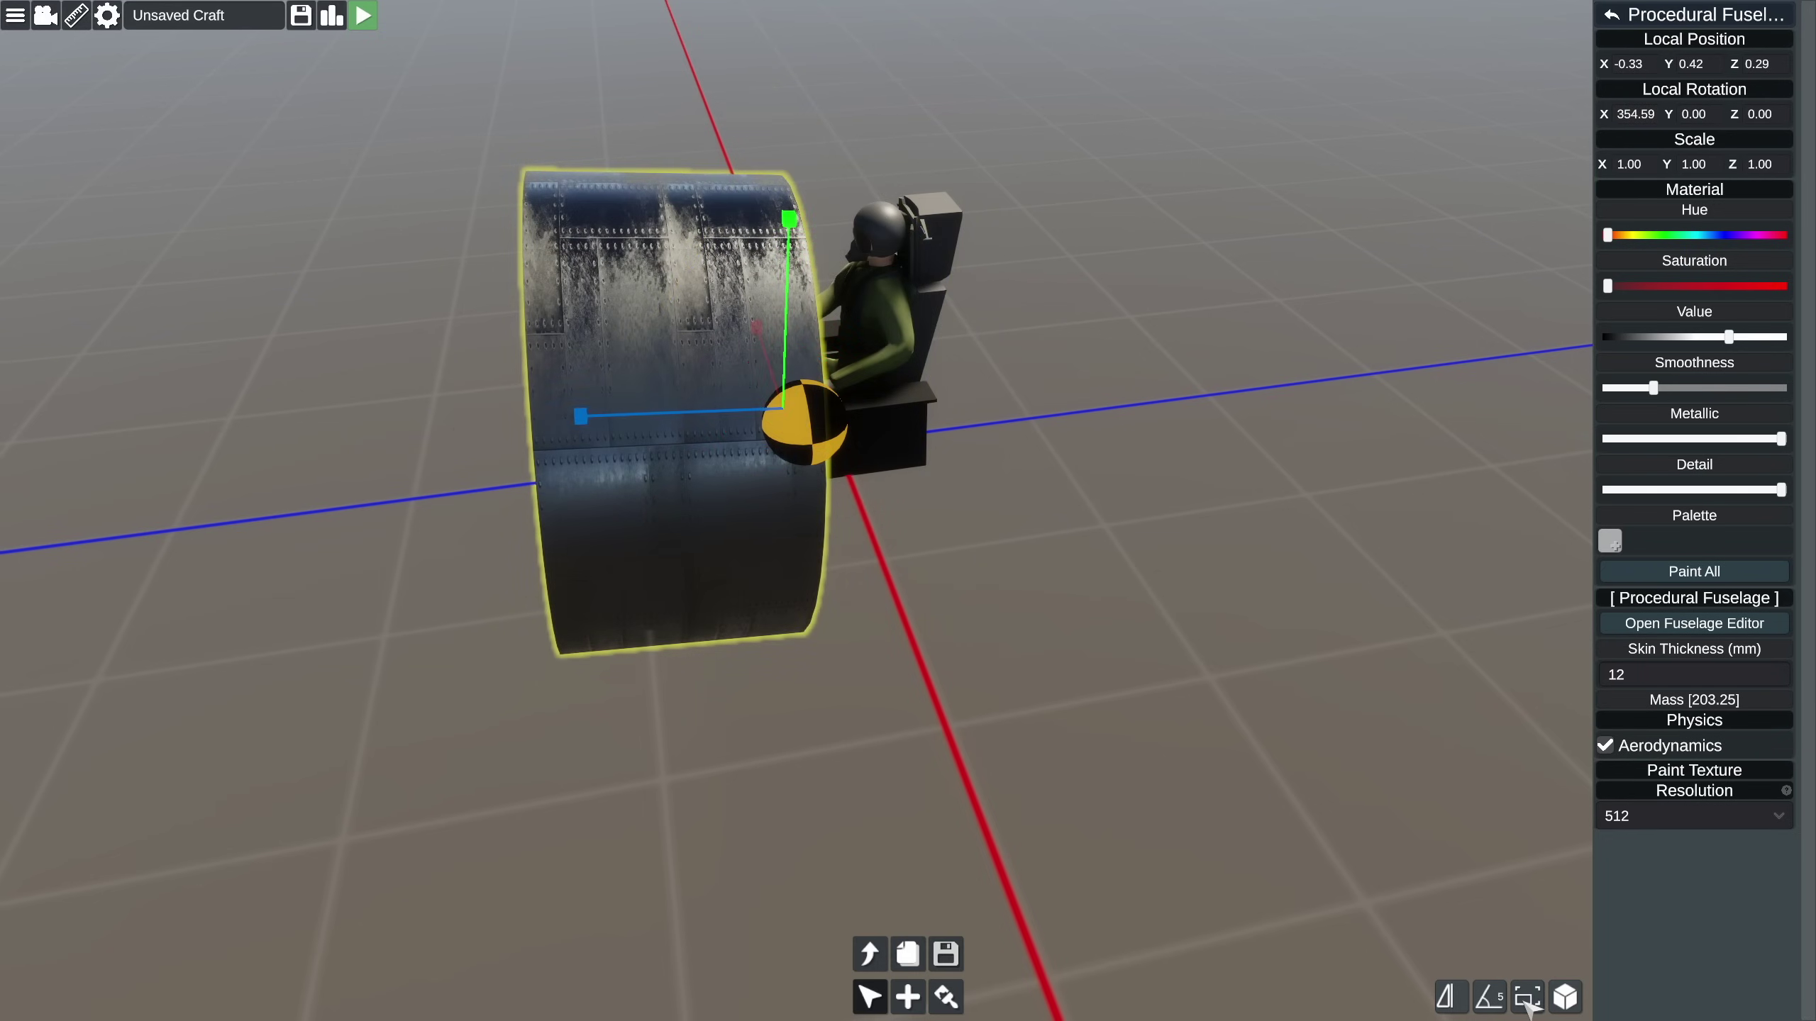
pyautogui.scroll(-3, 922, 715)
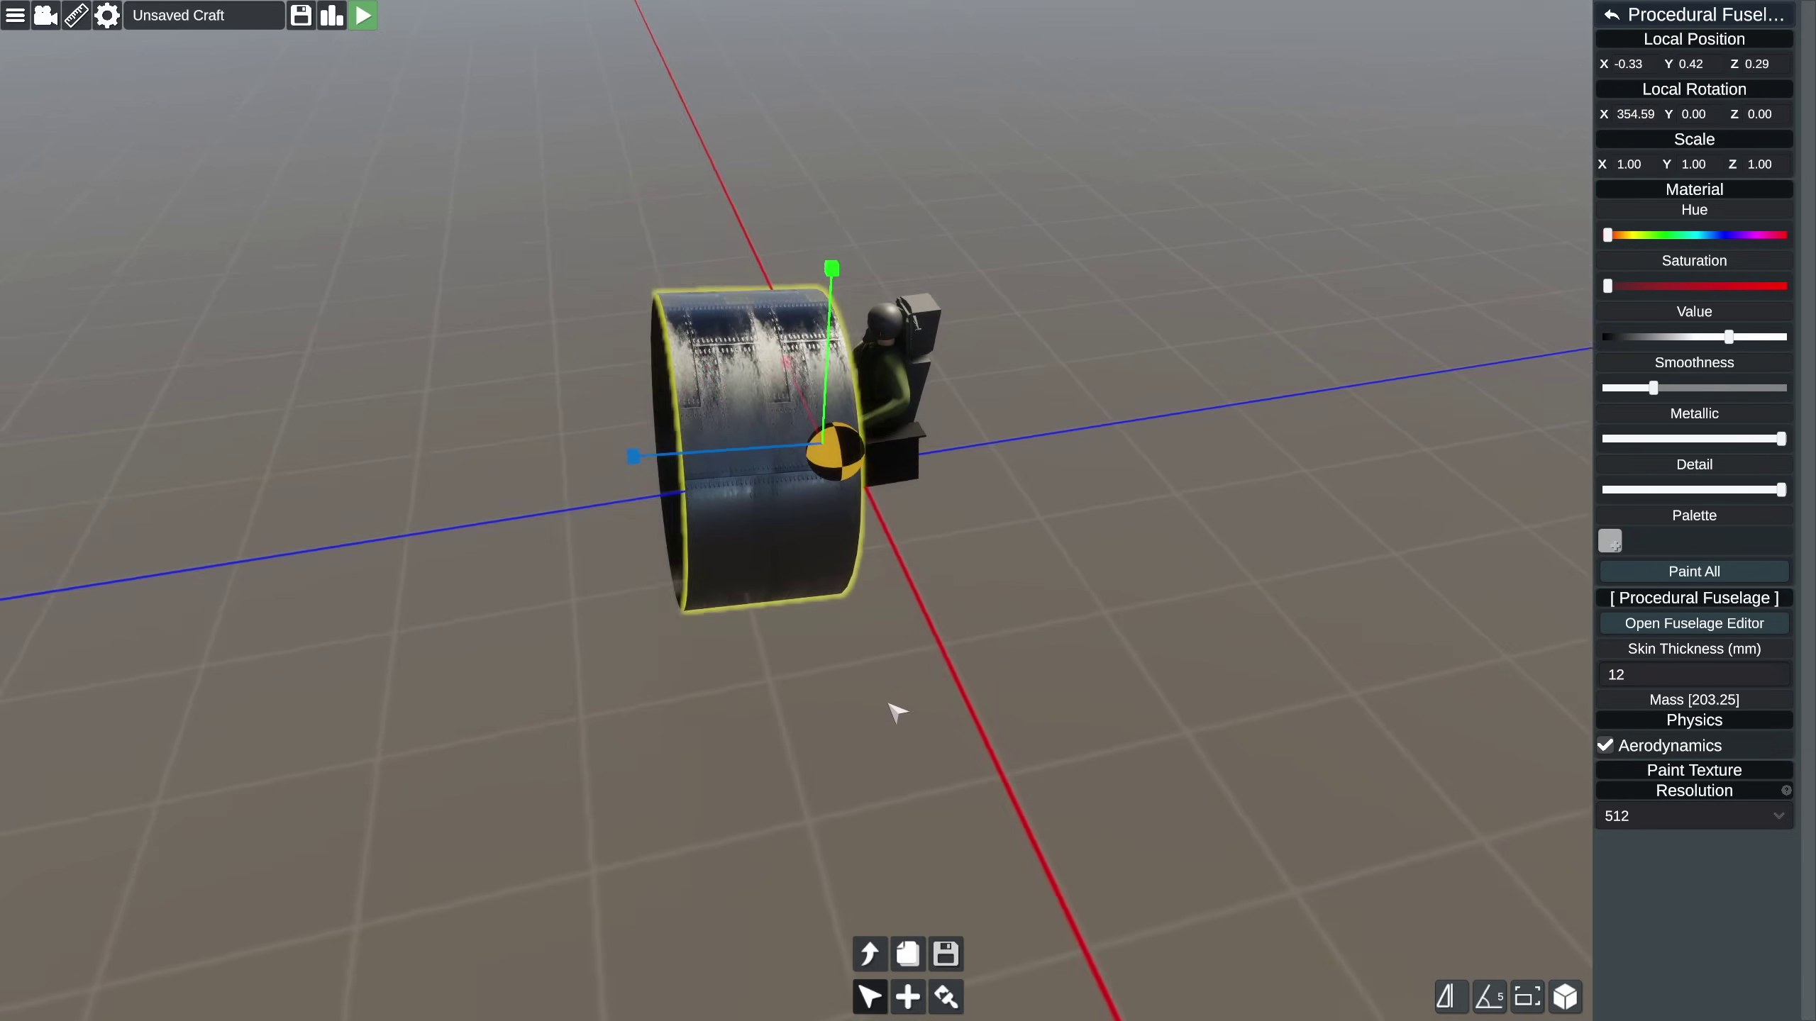
pyautogui.moveTo(882, 703); pyautogui.dragTo(977, 702, button='right')
pyautogui.moveTo(669, 495); pyautogui.dragTo(322, 470)
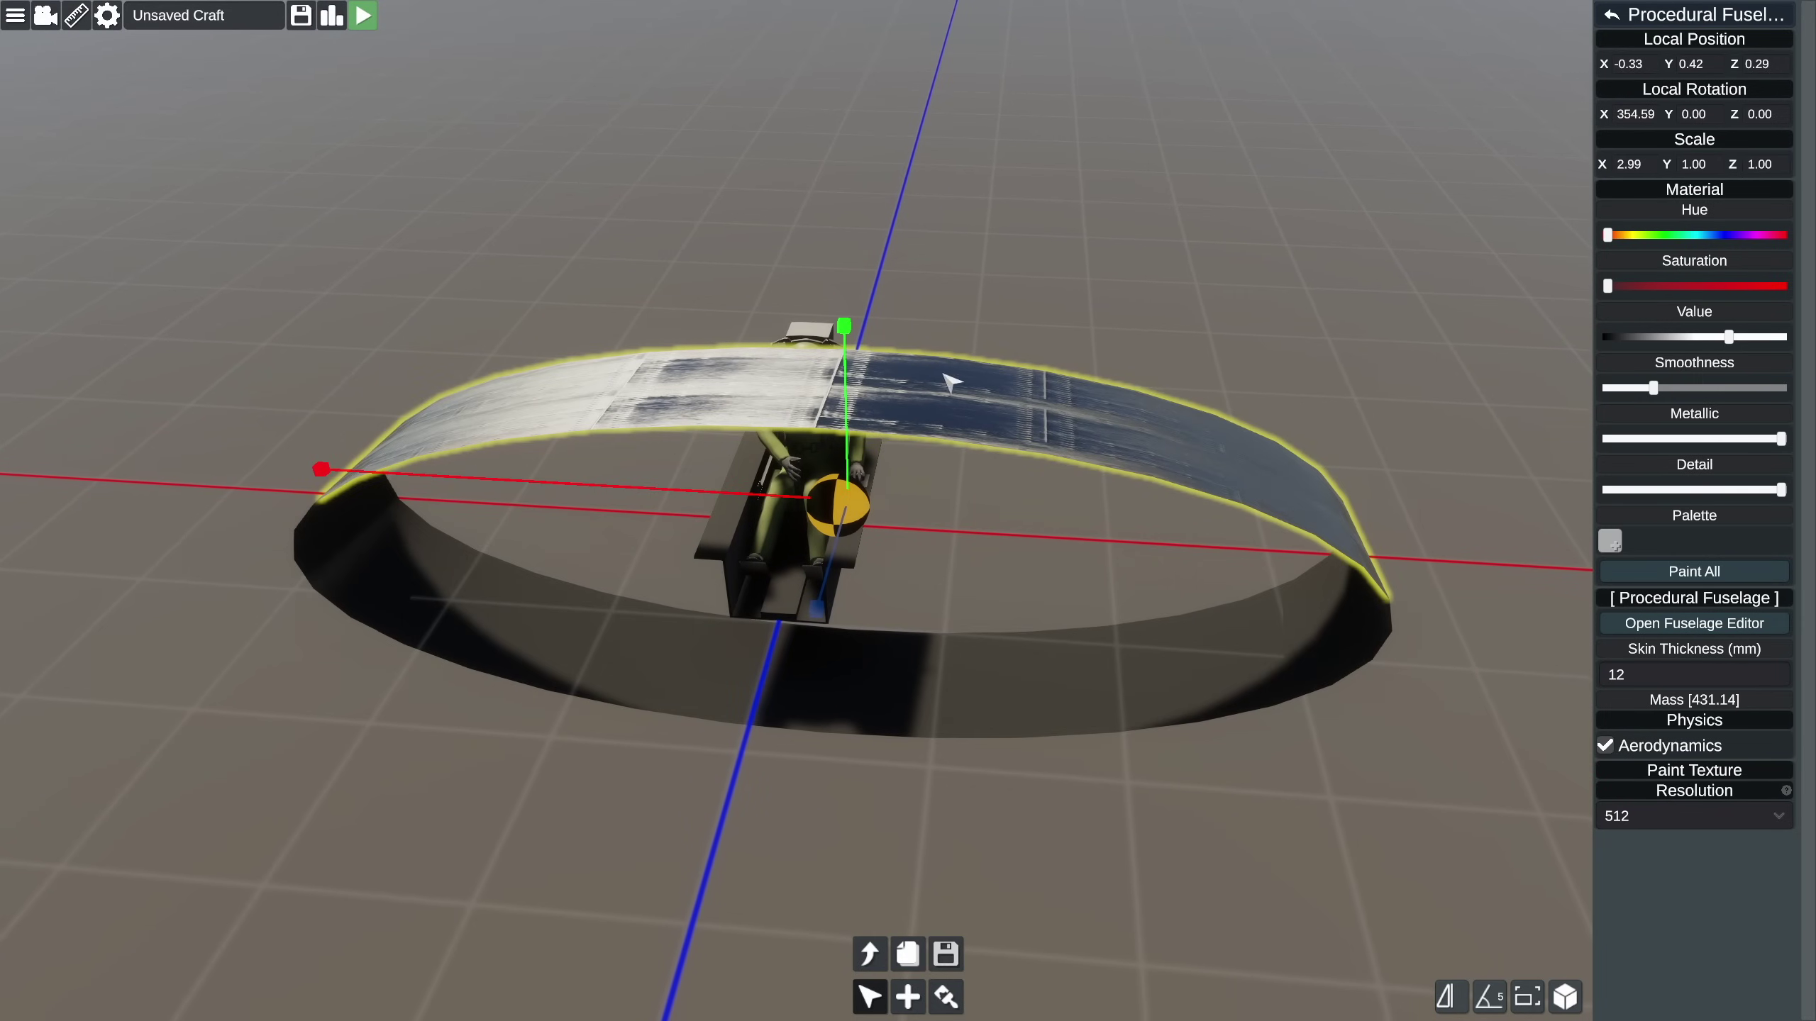
pyautogui.moveTo(854, 331)
pyautogui.mouseDown()
pyautogui.moveTo(843, 11)
pyautogui.moveTo(862, 332)
pyautogui.mouseUp()
pyautogui.moveTo(822, 610); pyautogui.dragTo(749, 588)
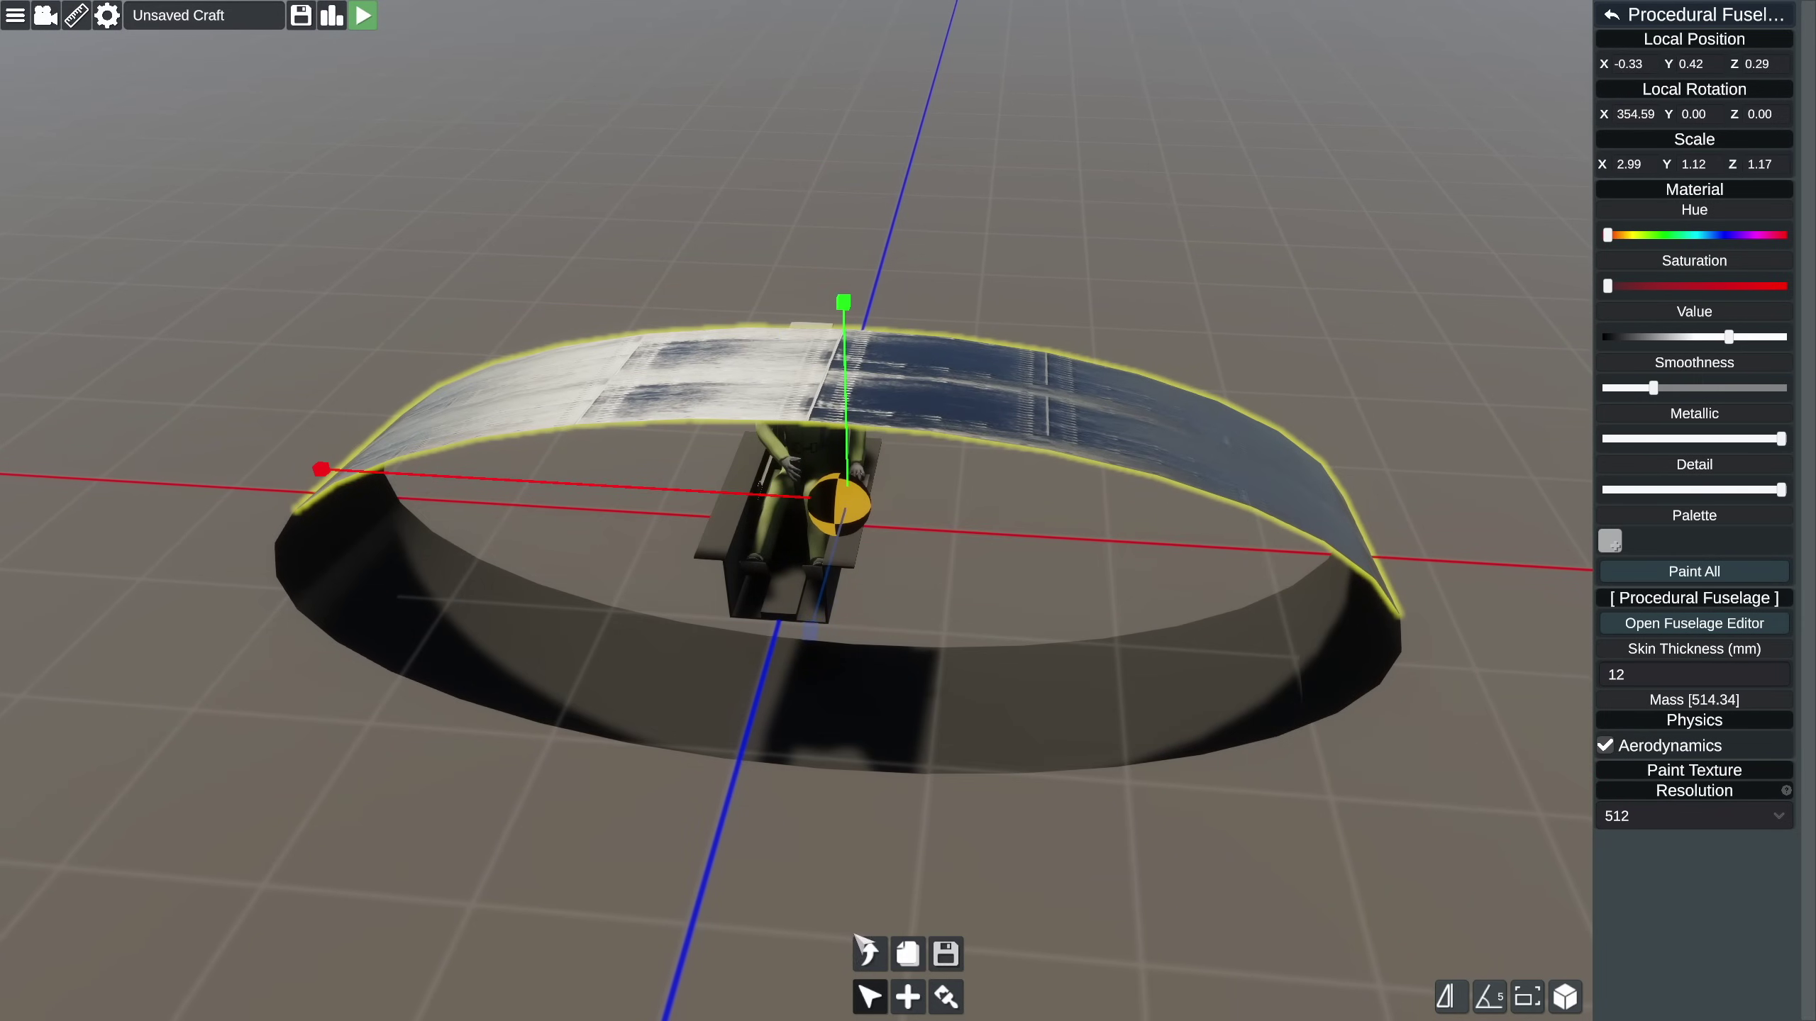
# Detach the scaled fuselage and reattach it around the cockpit at about X 0.02, Y 0.09, Z 0.17.
pyautogui.click(867, 958)
pyautogui.moveTo(908, 958); pyautogui.dragTo(951, 535)
pyautogui.moveTo(944, 530); pyautogui.dragTo(916, 532, button='right')
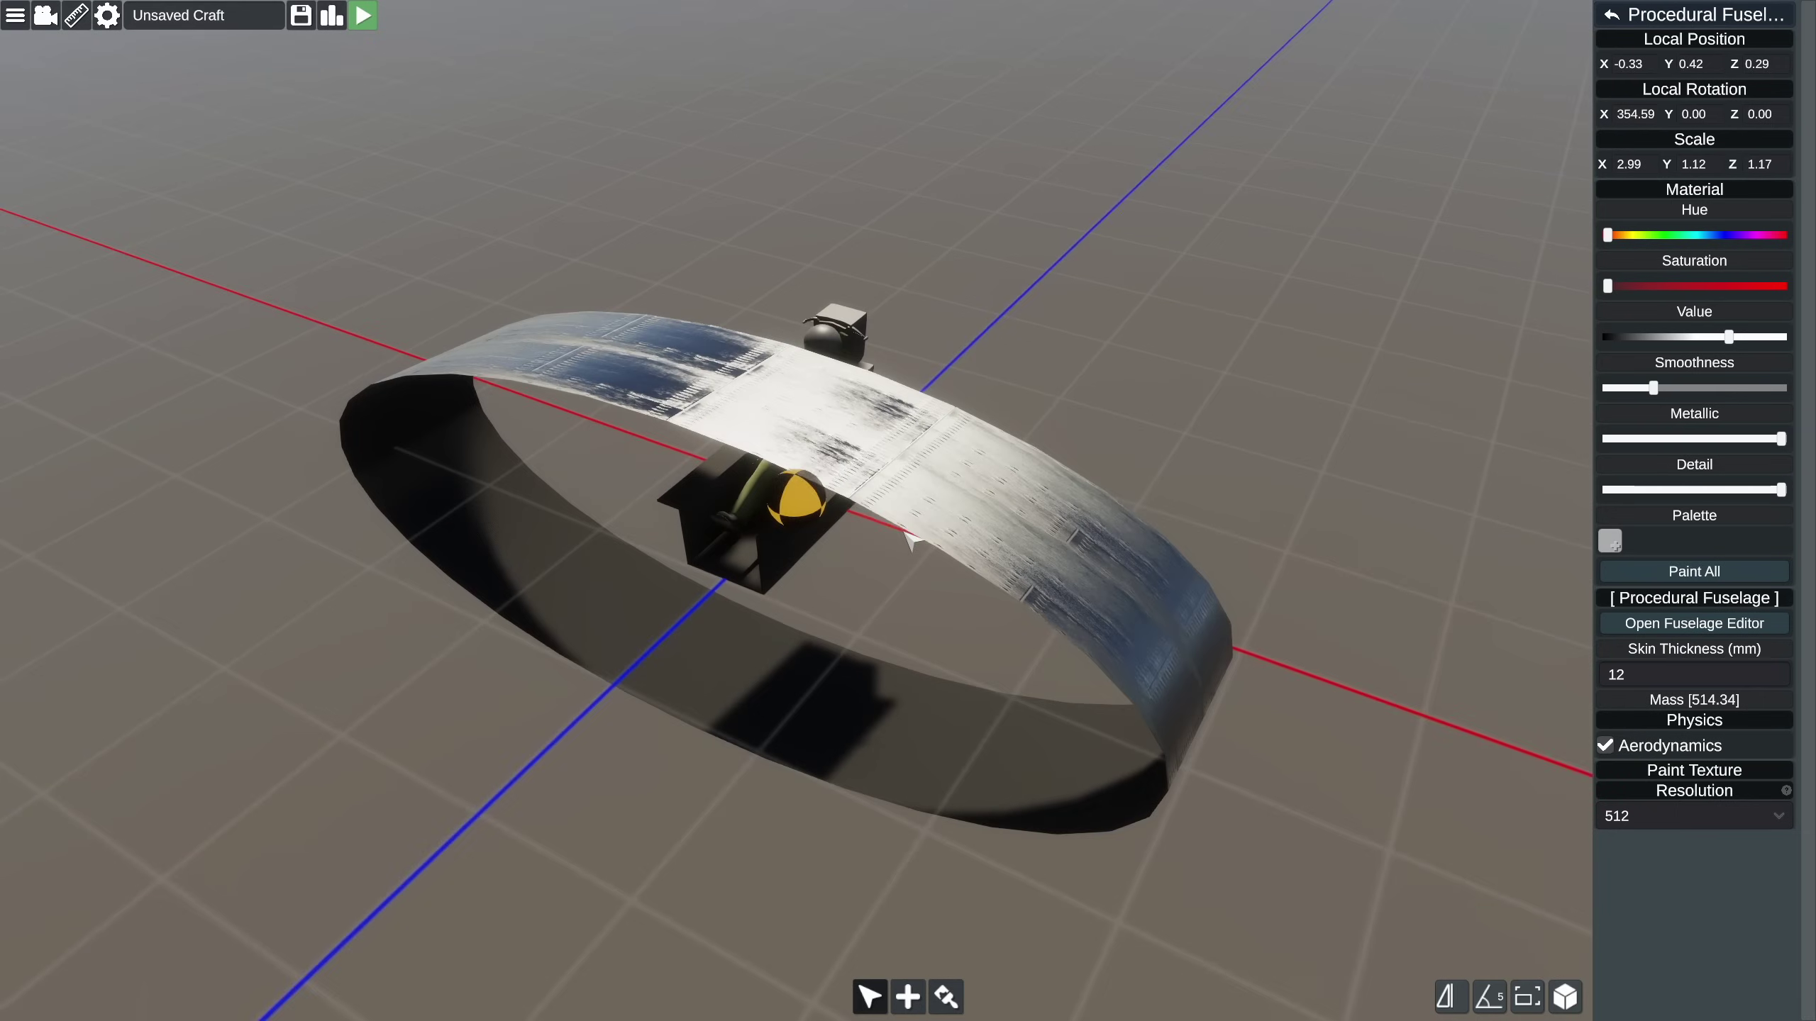
pyautogui.click(943, 514)
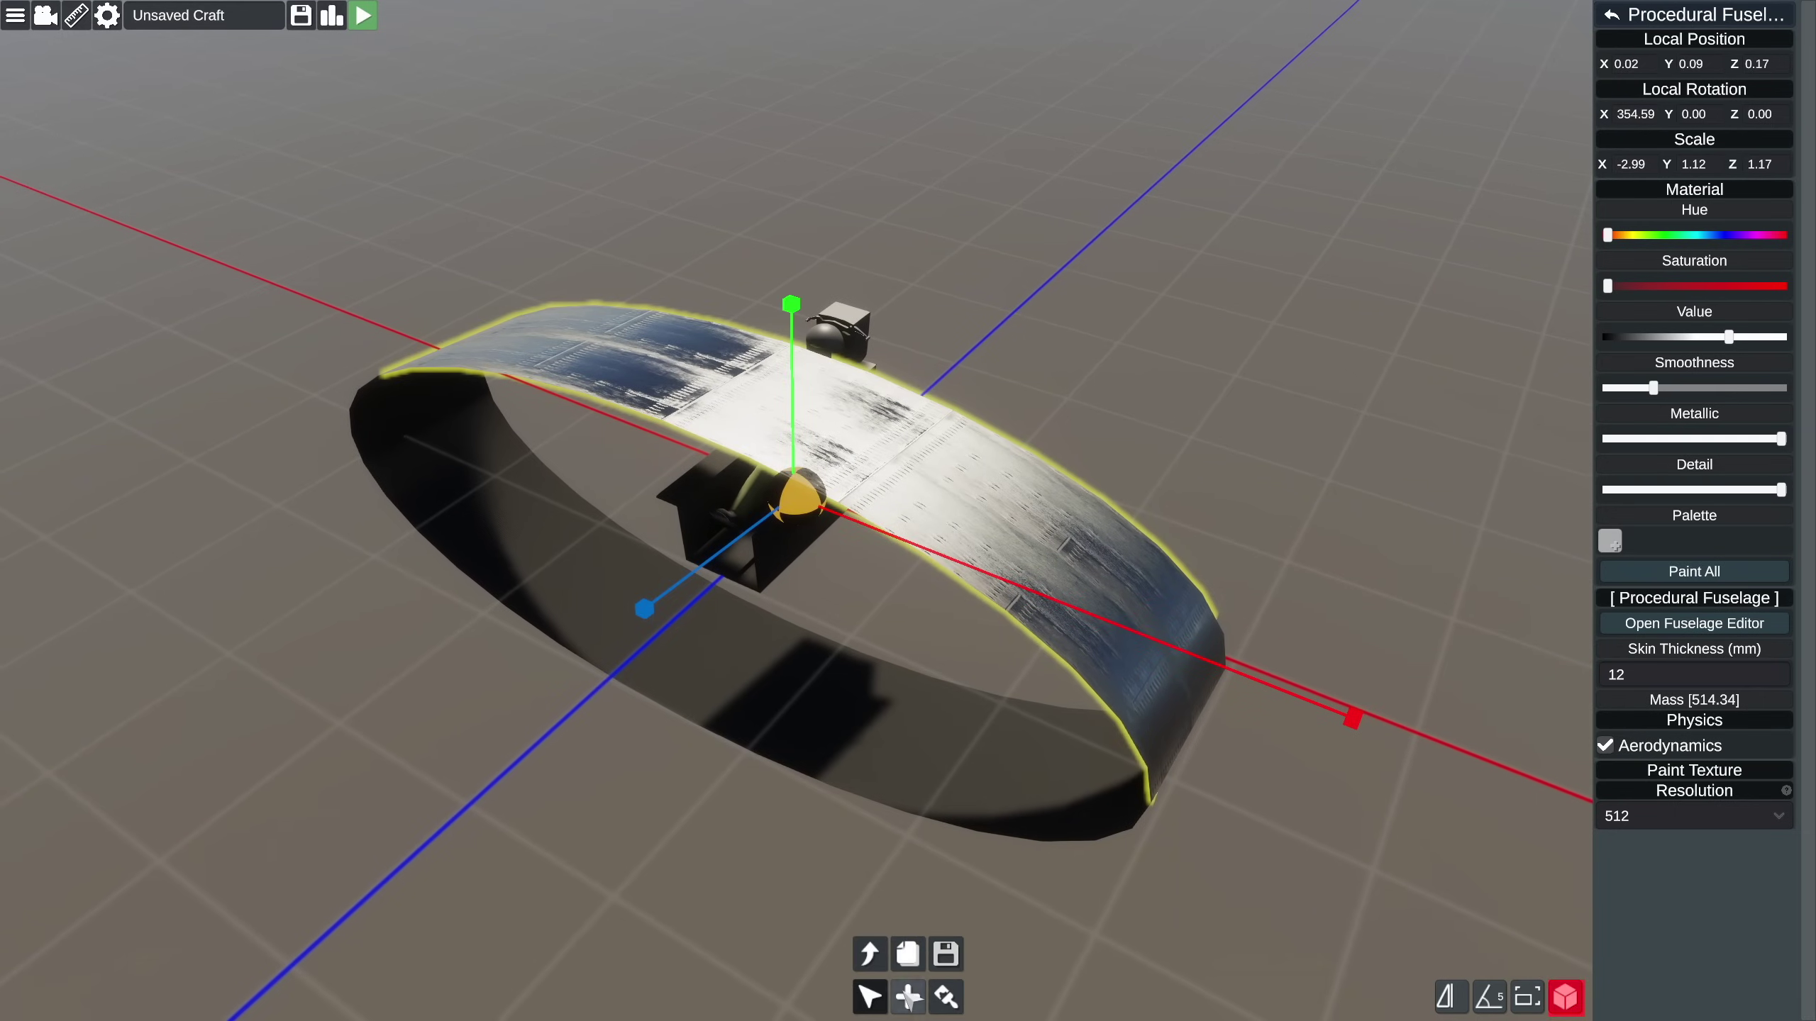
# Attach a Drop Tank to the side of the fuselage at about local X -1.86, Y 0.87, Z 0.30.
pyautogui.click(900, 989)
pyautogui.moveTo(1667, 125); pyautogui.dragTo(1057, 503)
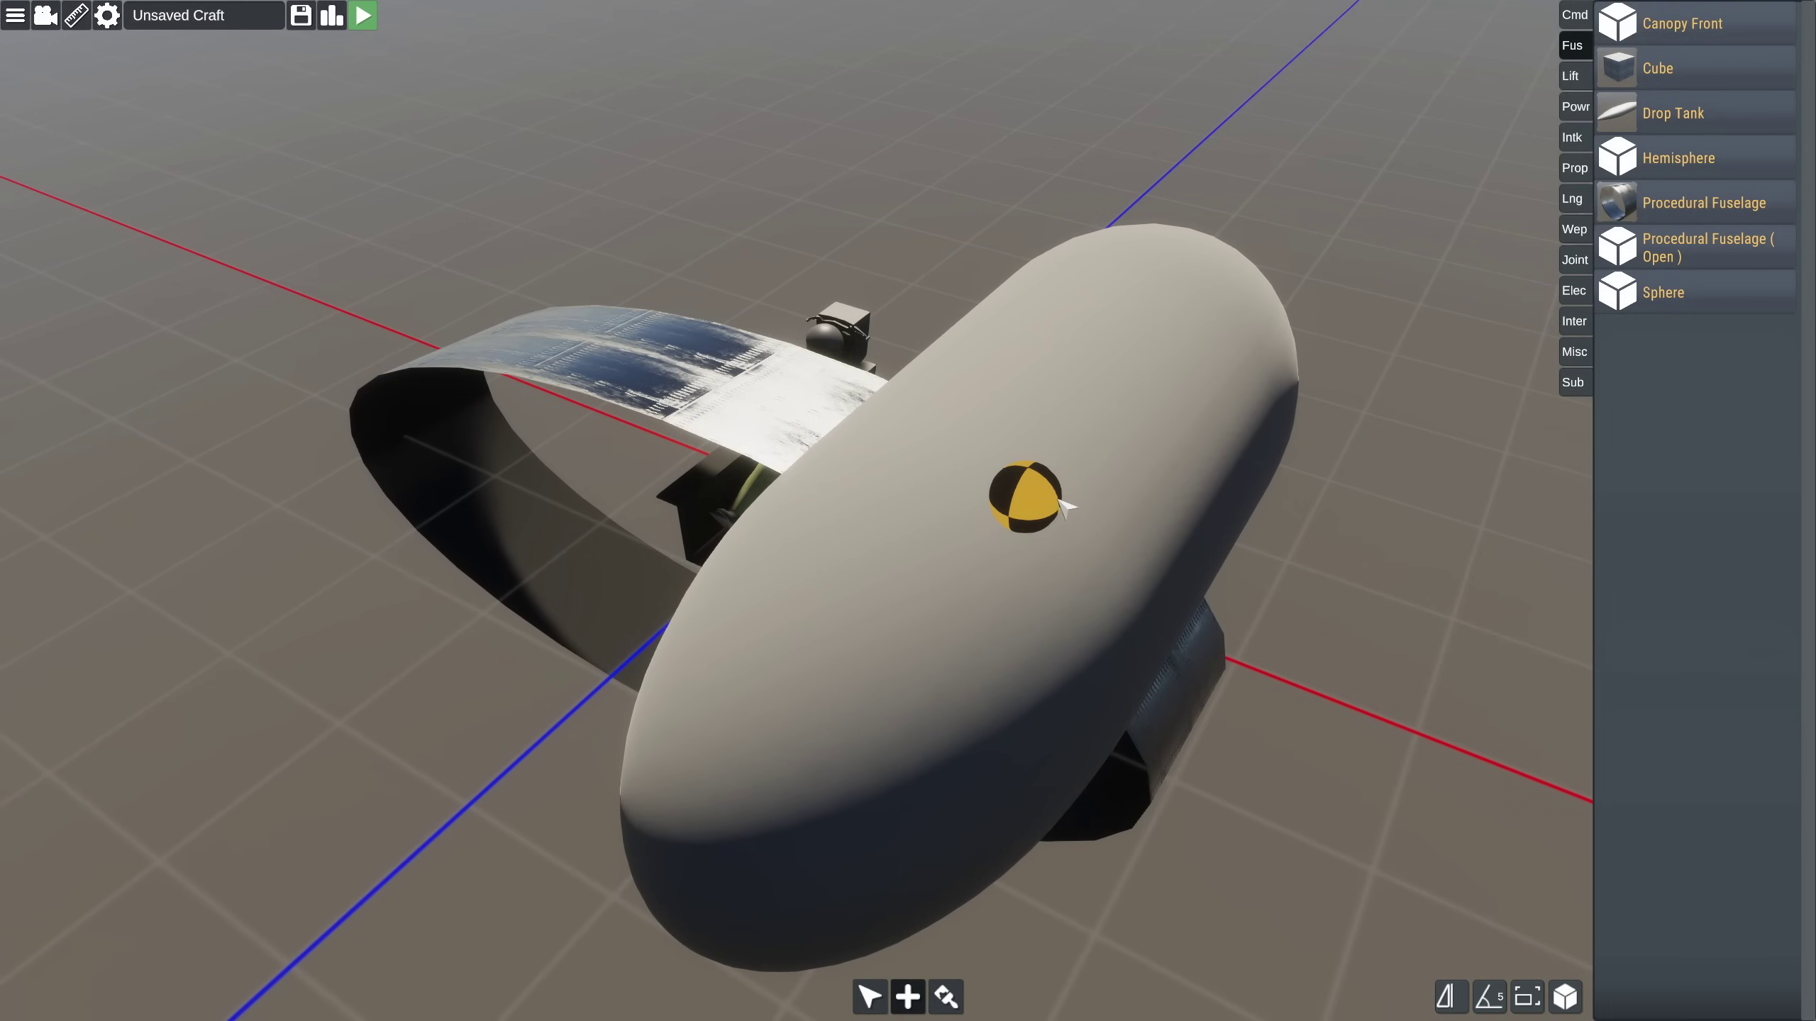
pyautogui.click(1058, 504)
pyautogui.click(1569, 1000)
pyautogui.click(1570, 1000)
pyautogui.moveTo(1298, 823); pyautogui.dragTo(1208, 773, button='right')
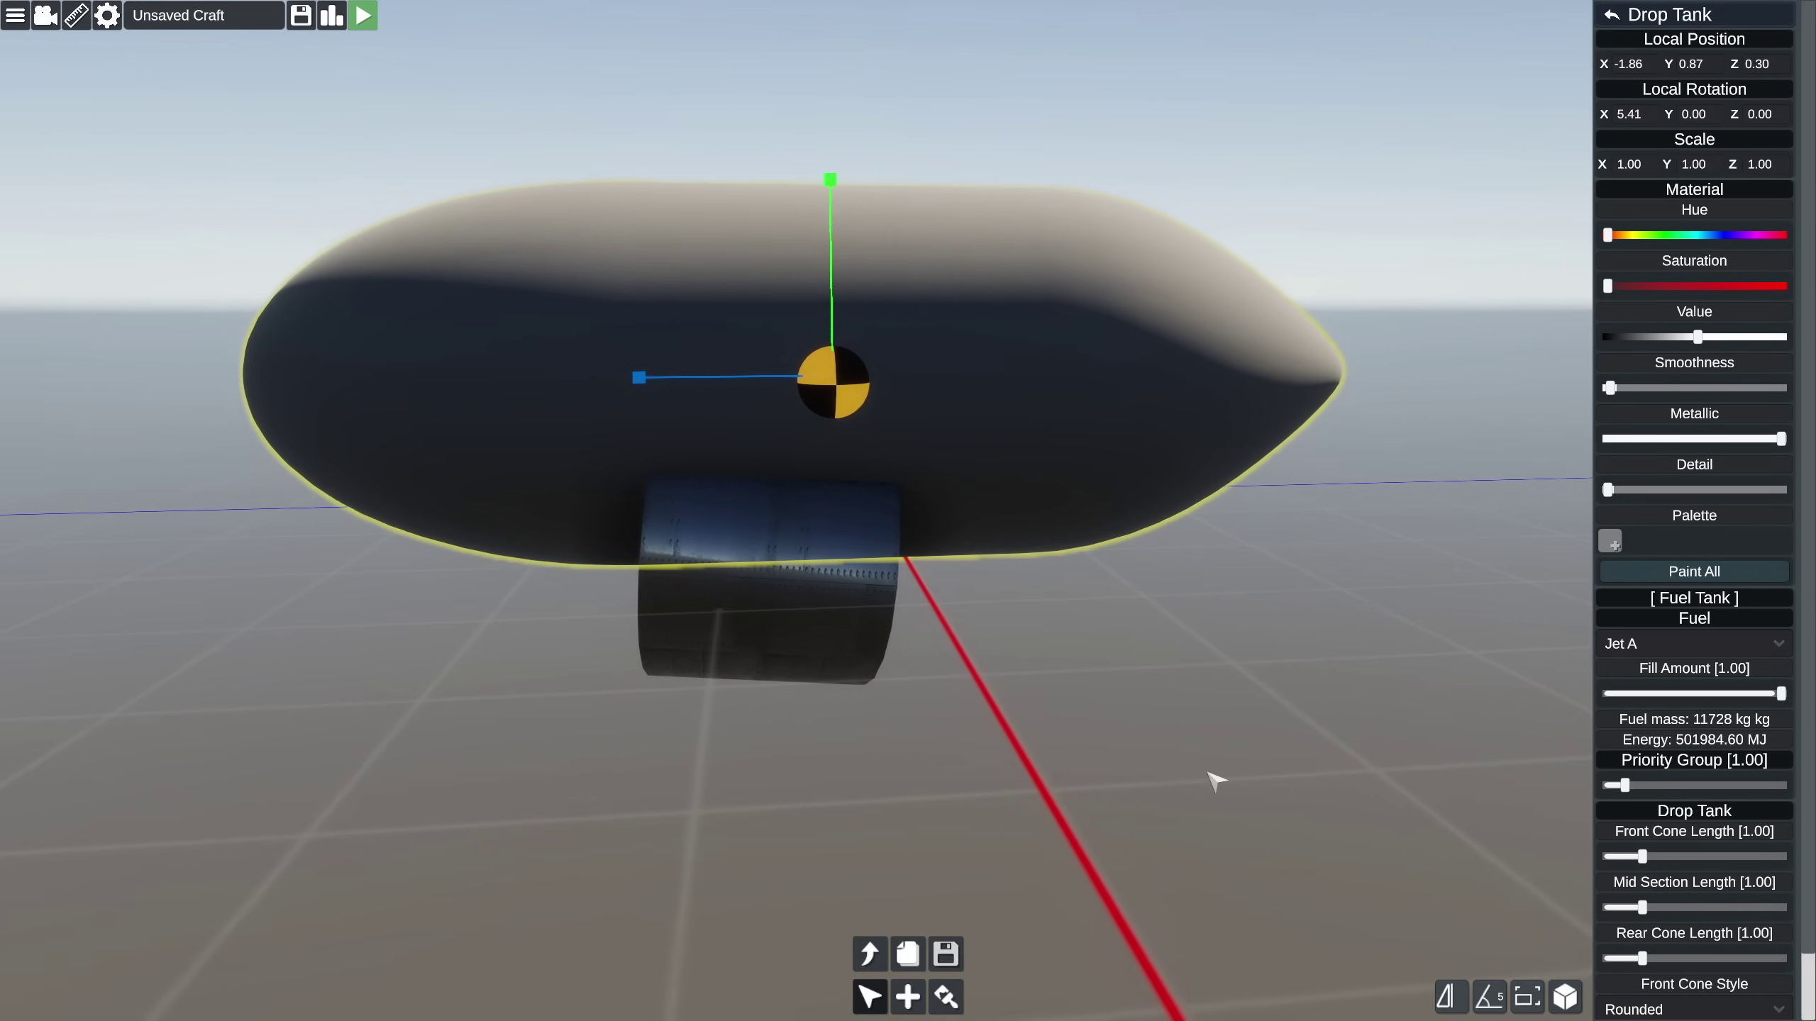
# Toggle the drop tank between local and global coordinates, ending on global, and detach and delete the tank.
pyautogui.click(1567, 999)
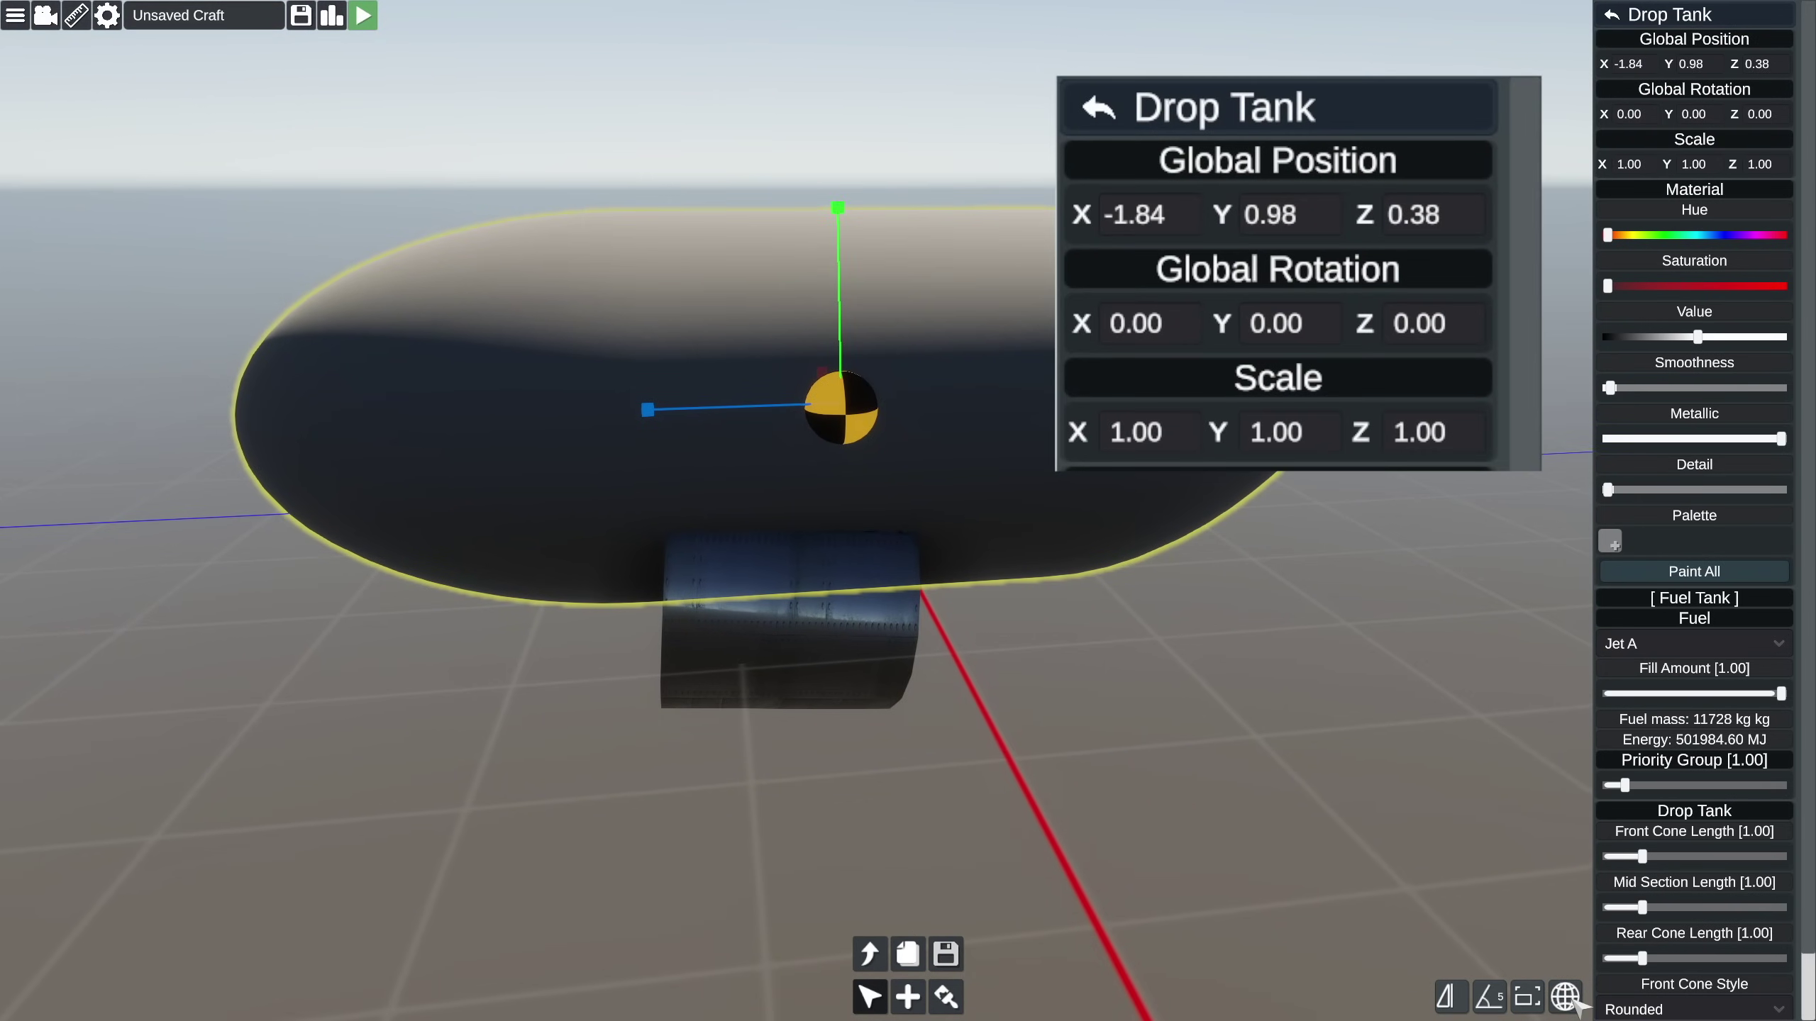
pyautogui.click(1567, 999)
pyautogui.click(1567, 999)
pyautogui.click(870, 954)
pyautogui.click(908, 954)
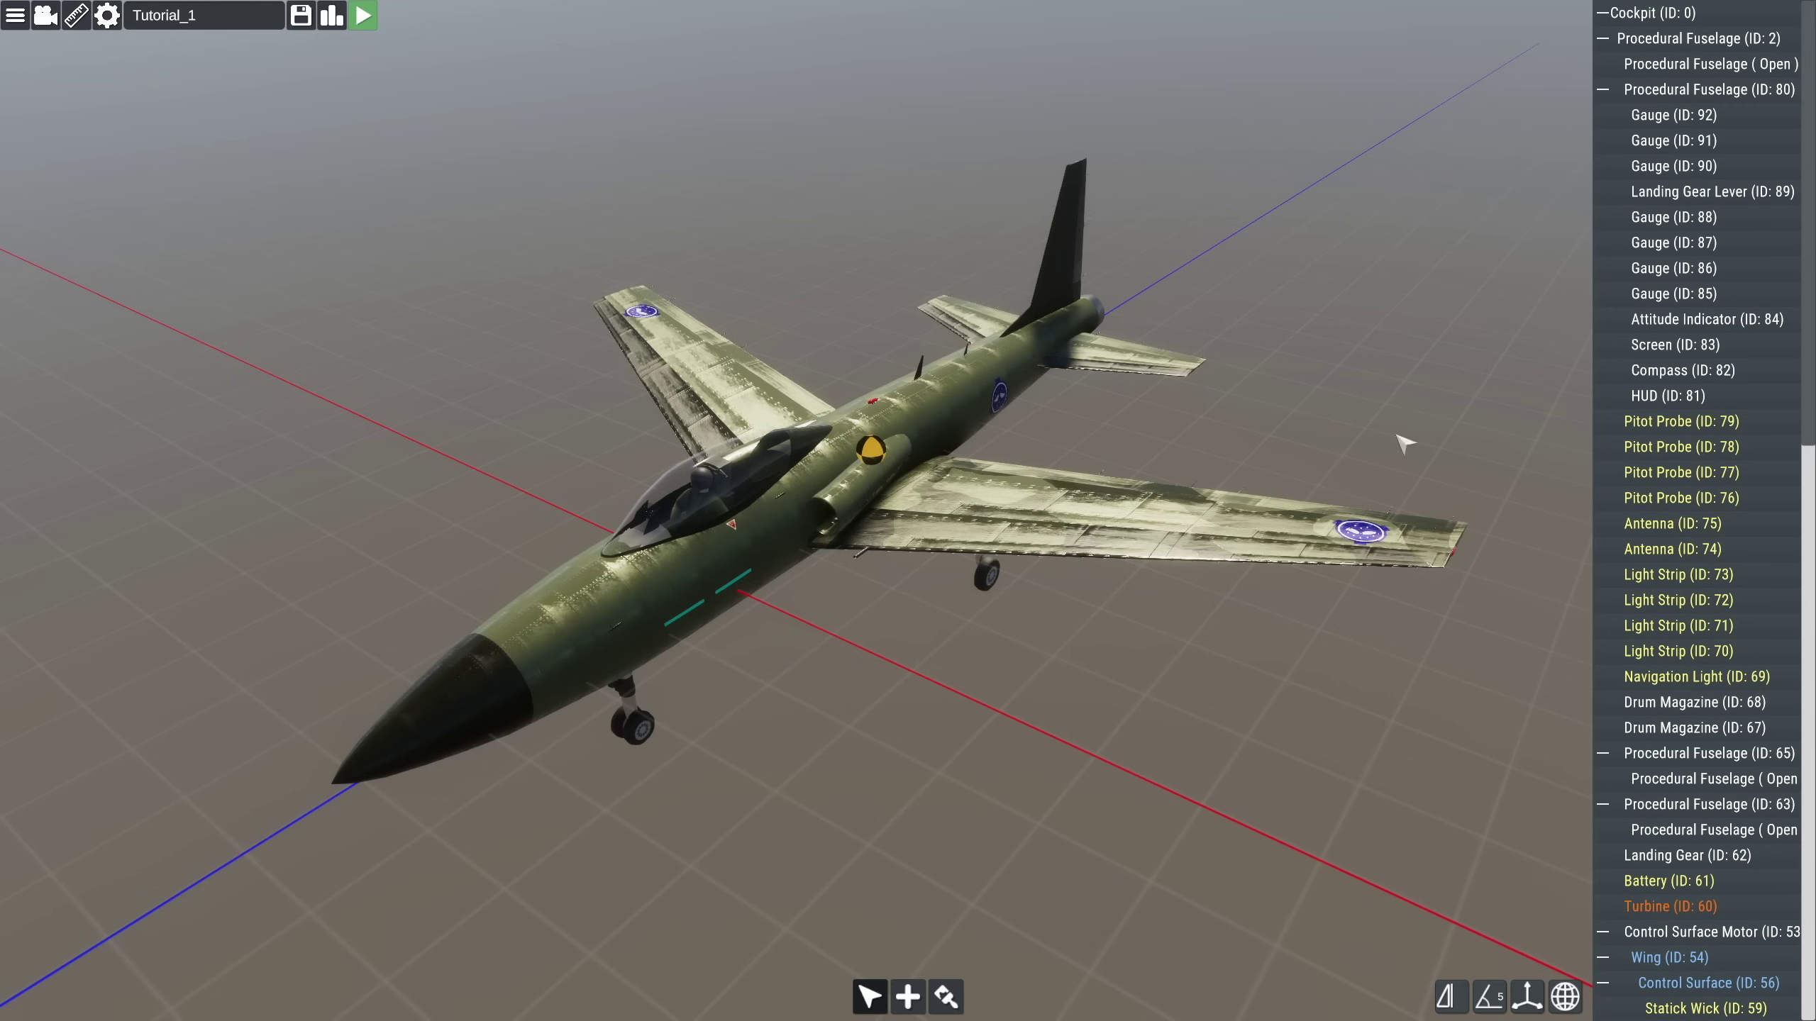
# Select a cockpit gauge and Light Strip (ID: 73) from the Tutorial_1 part hierarchy to examine their properties.
pyautogui.click(1692, 233)
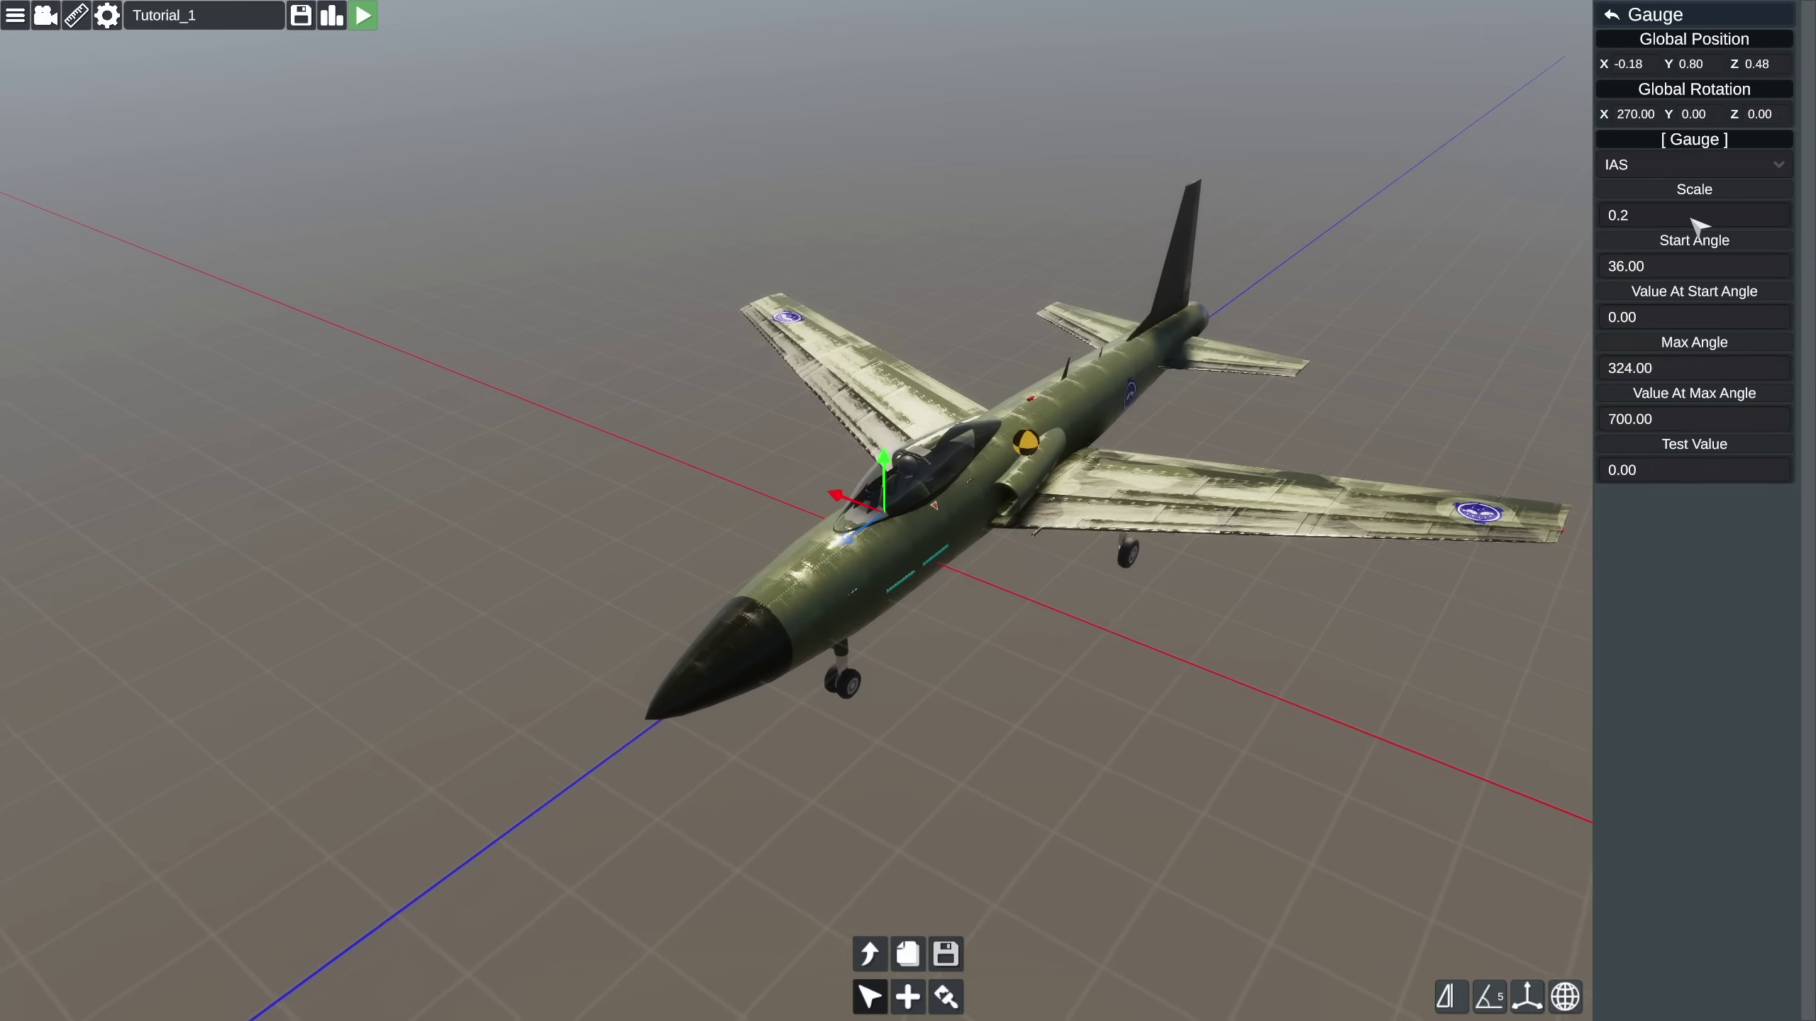
pyautogui.click(1613, 17)
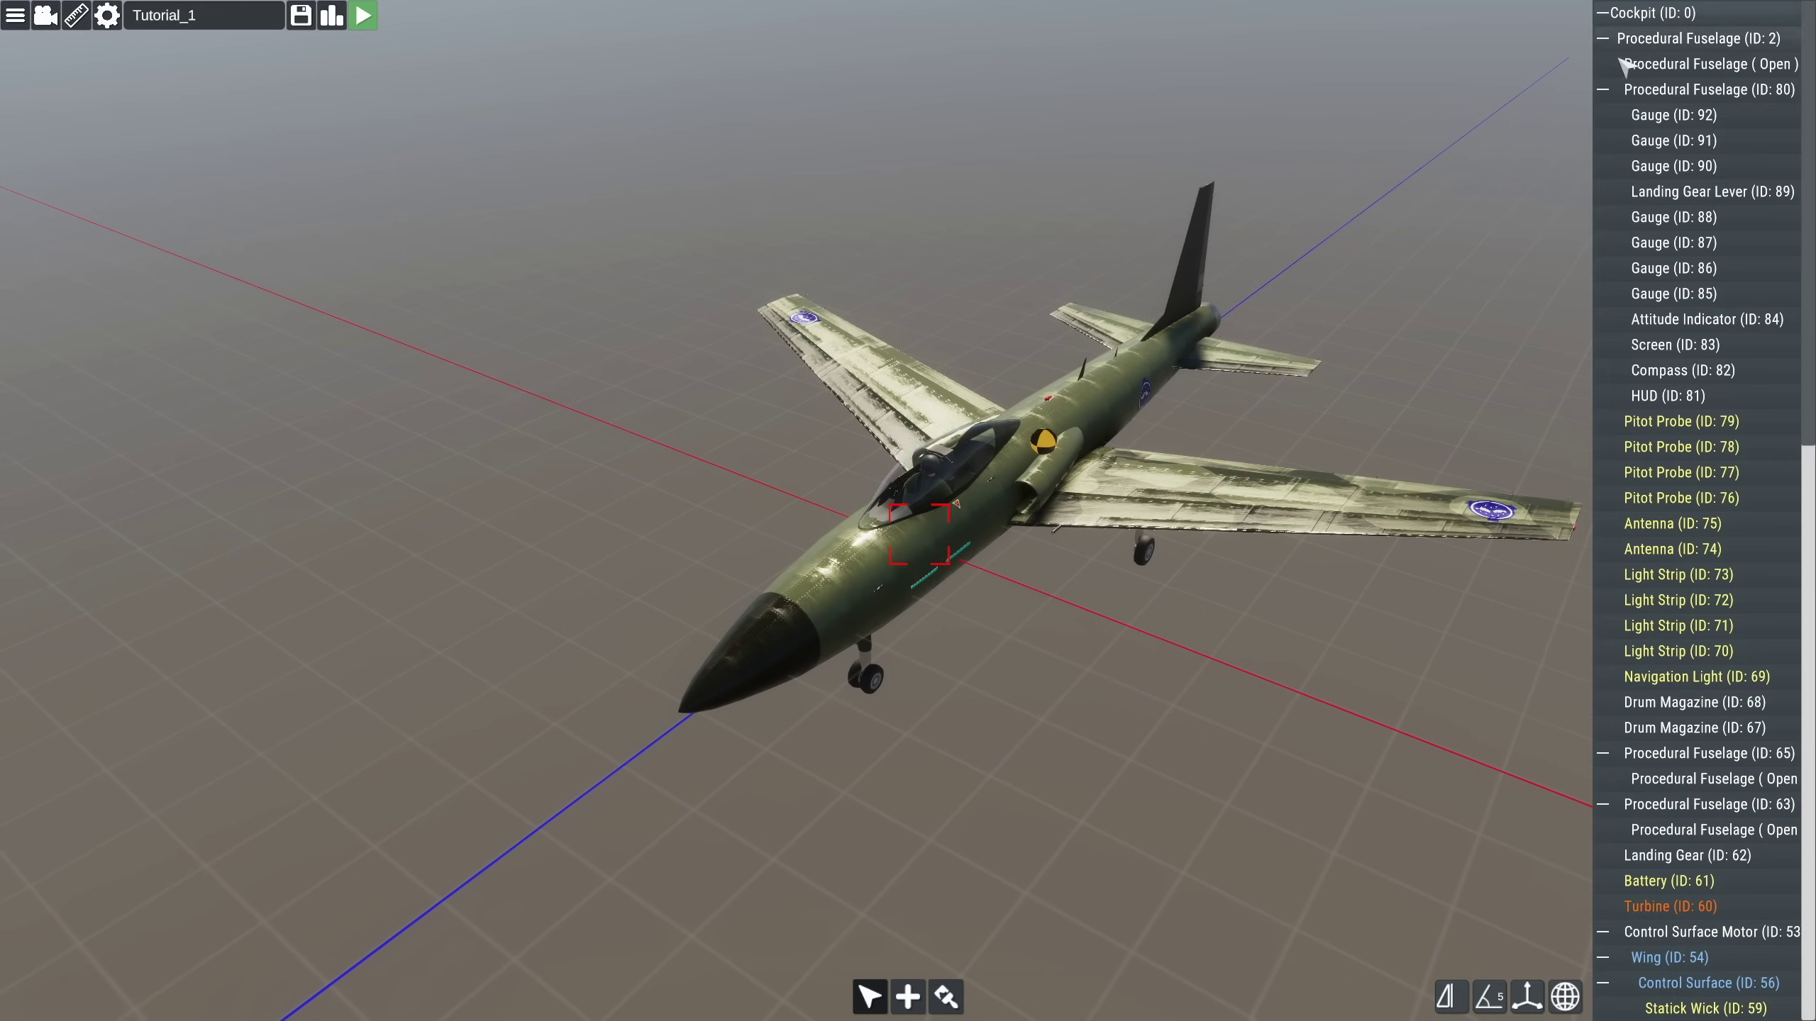
pyautogui.click(1671, 576)
pyautogui.moveTo(902, 724); pyautogui.dragTo(1029, 732, button='right')
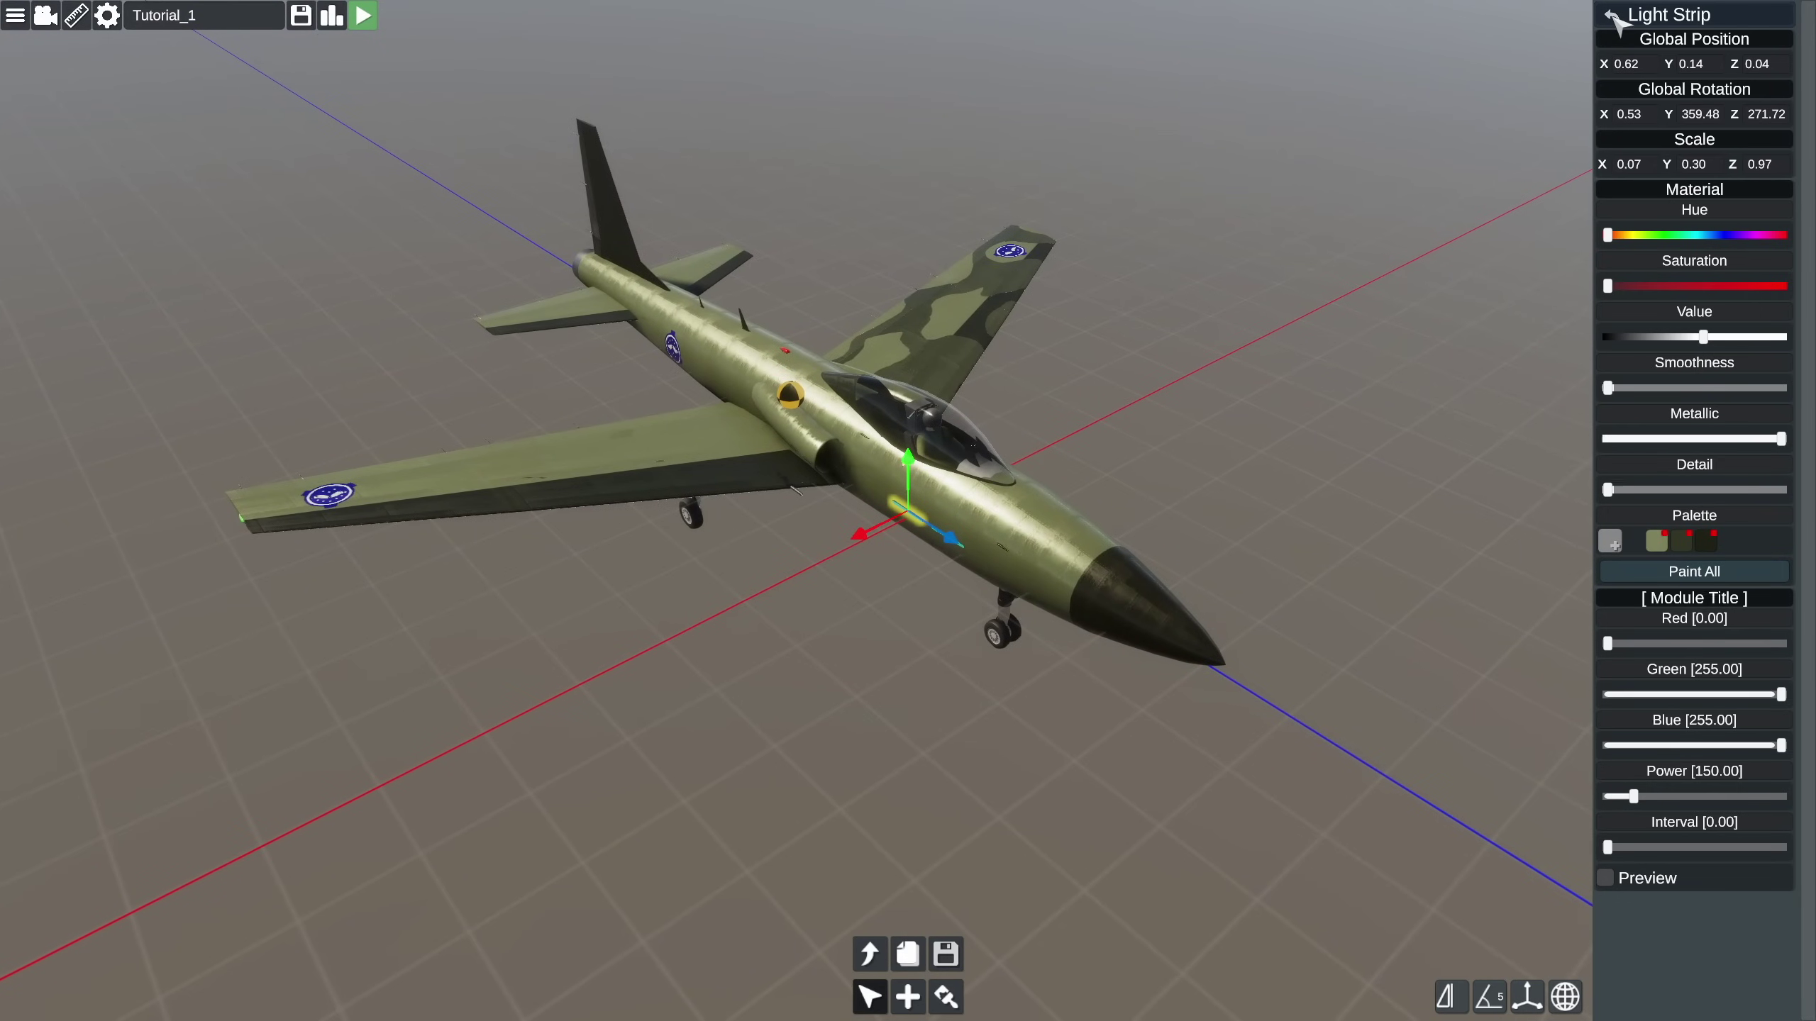
pyautogui.click(1613, 17)
pyautogui.moveTo(307, 740); pyautogui.dragTo(148, 723, button='right')
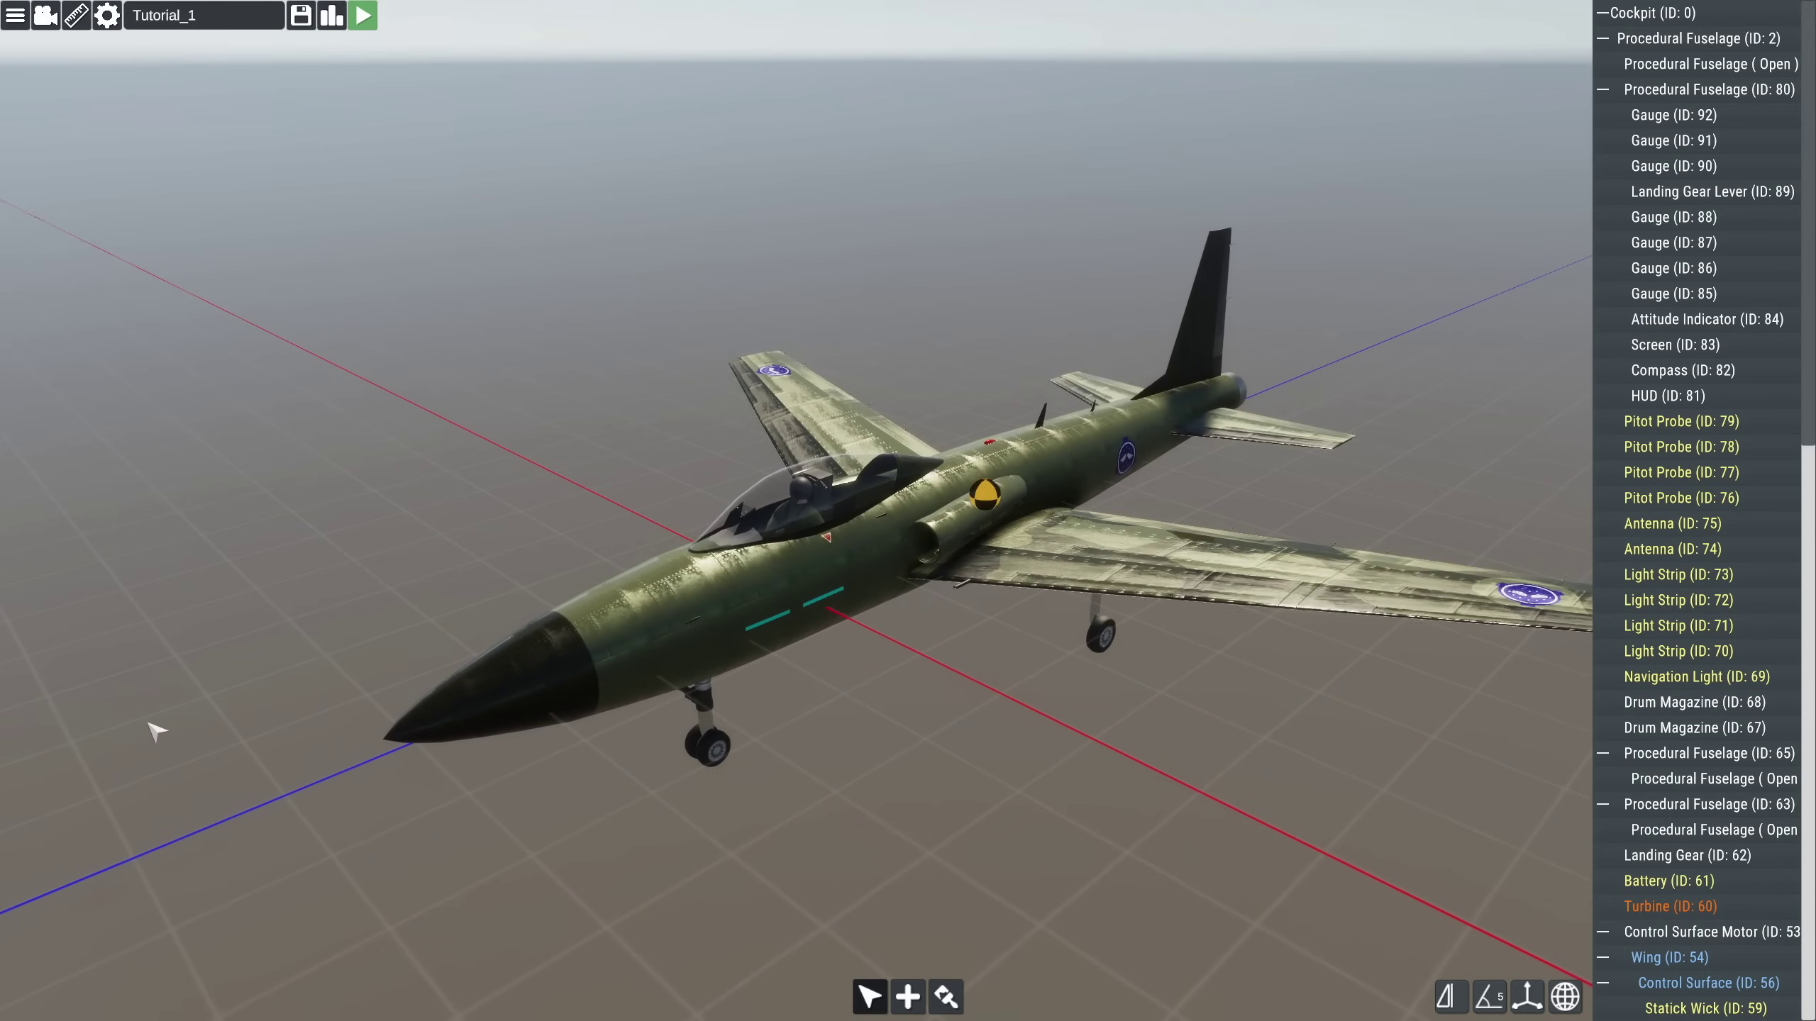
# Open the paint tool and examine its tool, projection, brush, color and decal options.
pyautogui.click(947, 997)
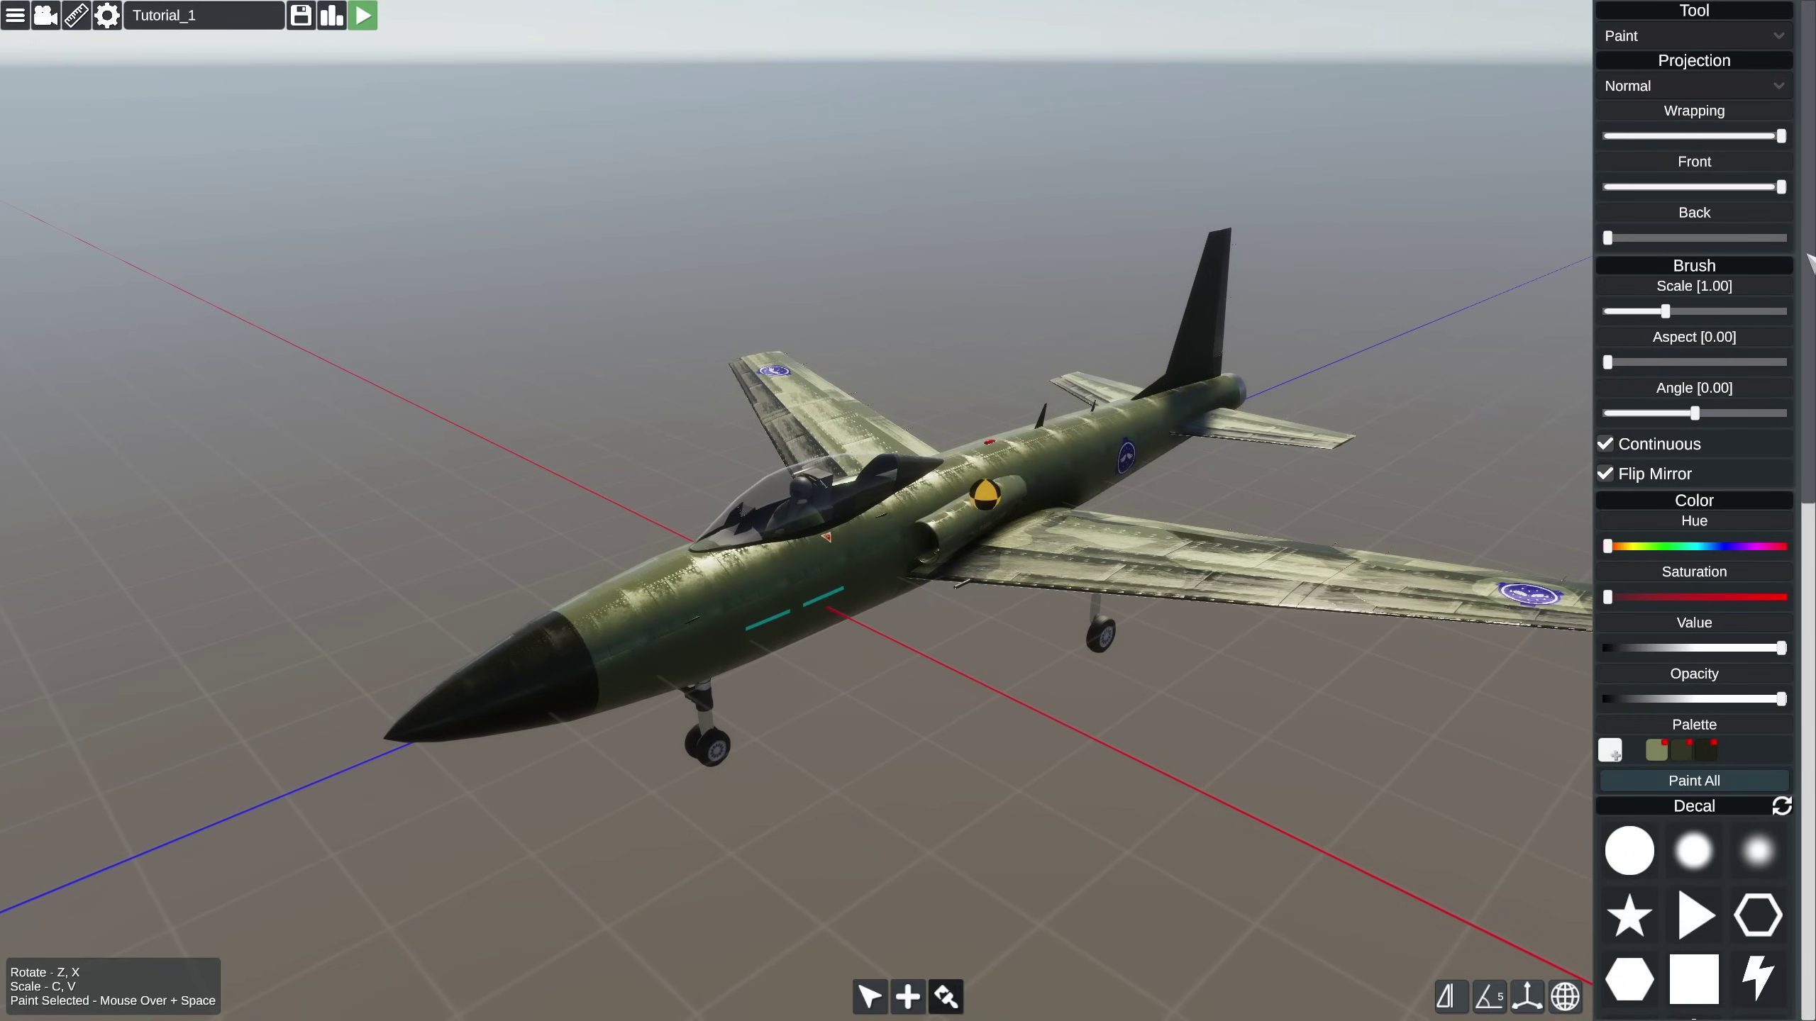
pyautogui.moveTo(1808, 256); pyautogui.dragTo(1801, 166)
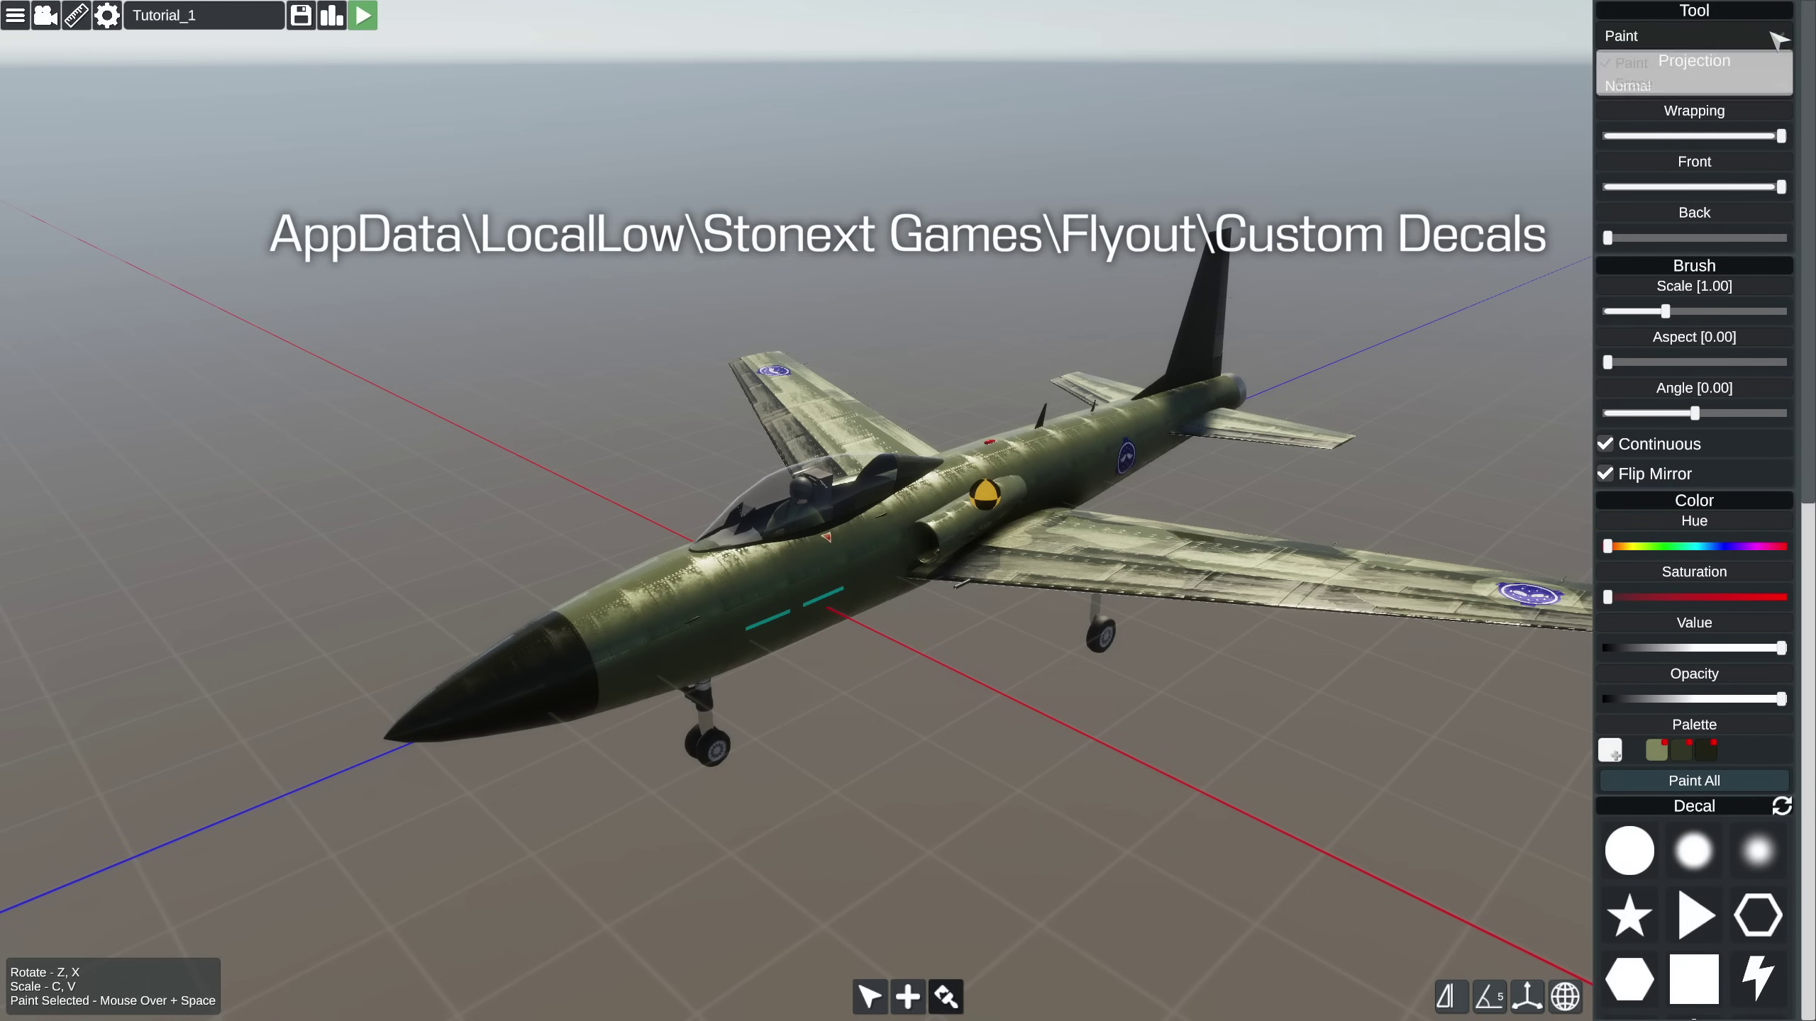
pyautogui.click(1779, 87)
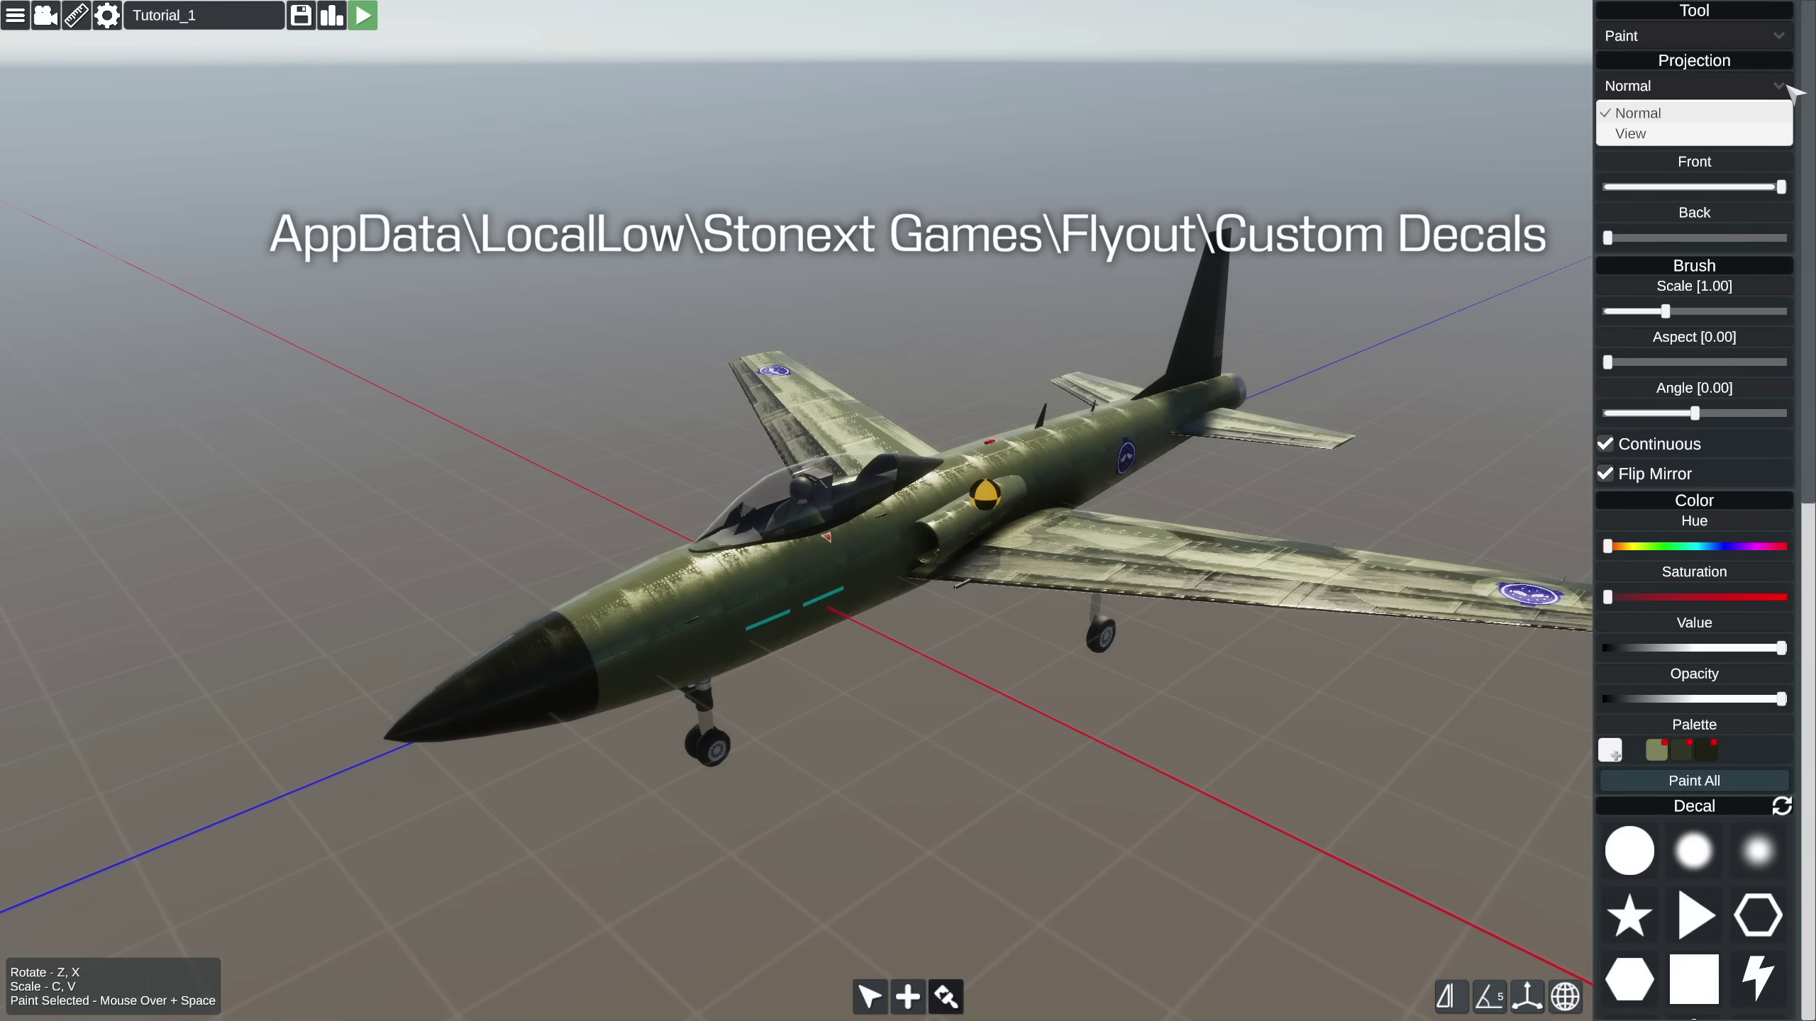
pyautogui.click(1795, 86)
pyautogui.scroll(-8, 1810, 98)
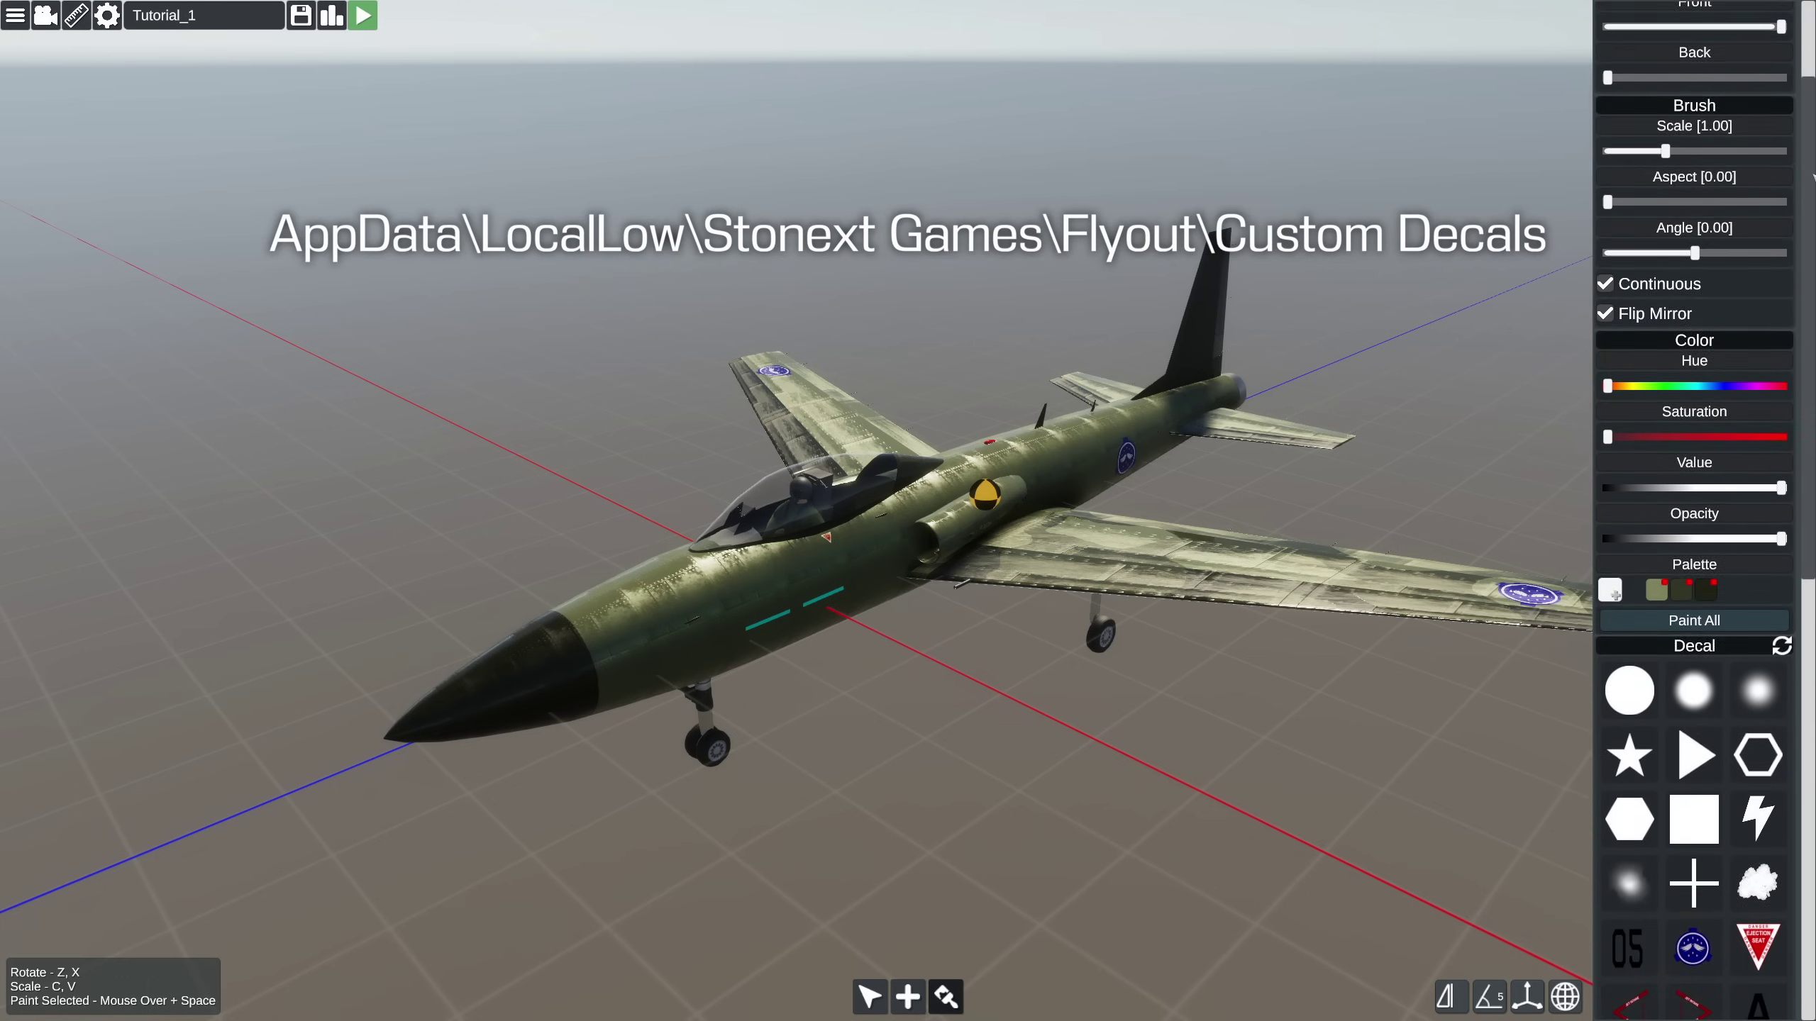
# Look through the paint tool's shape, insignia, warning, letter and number decals.
pyautogui.scroll(-6, 1694, 501)
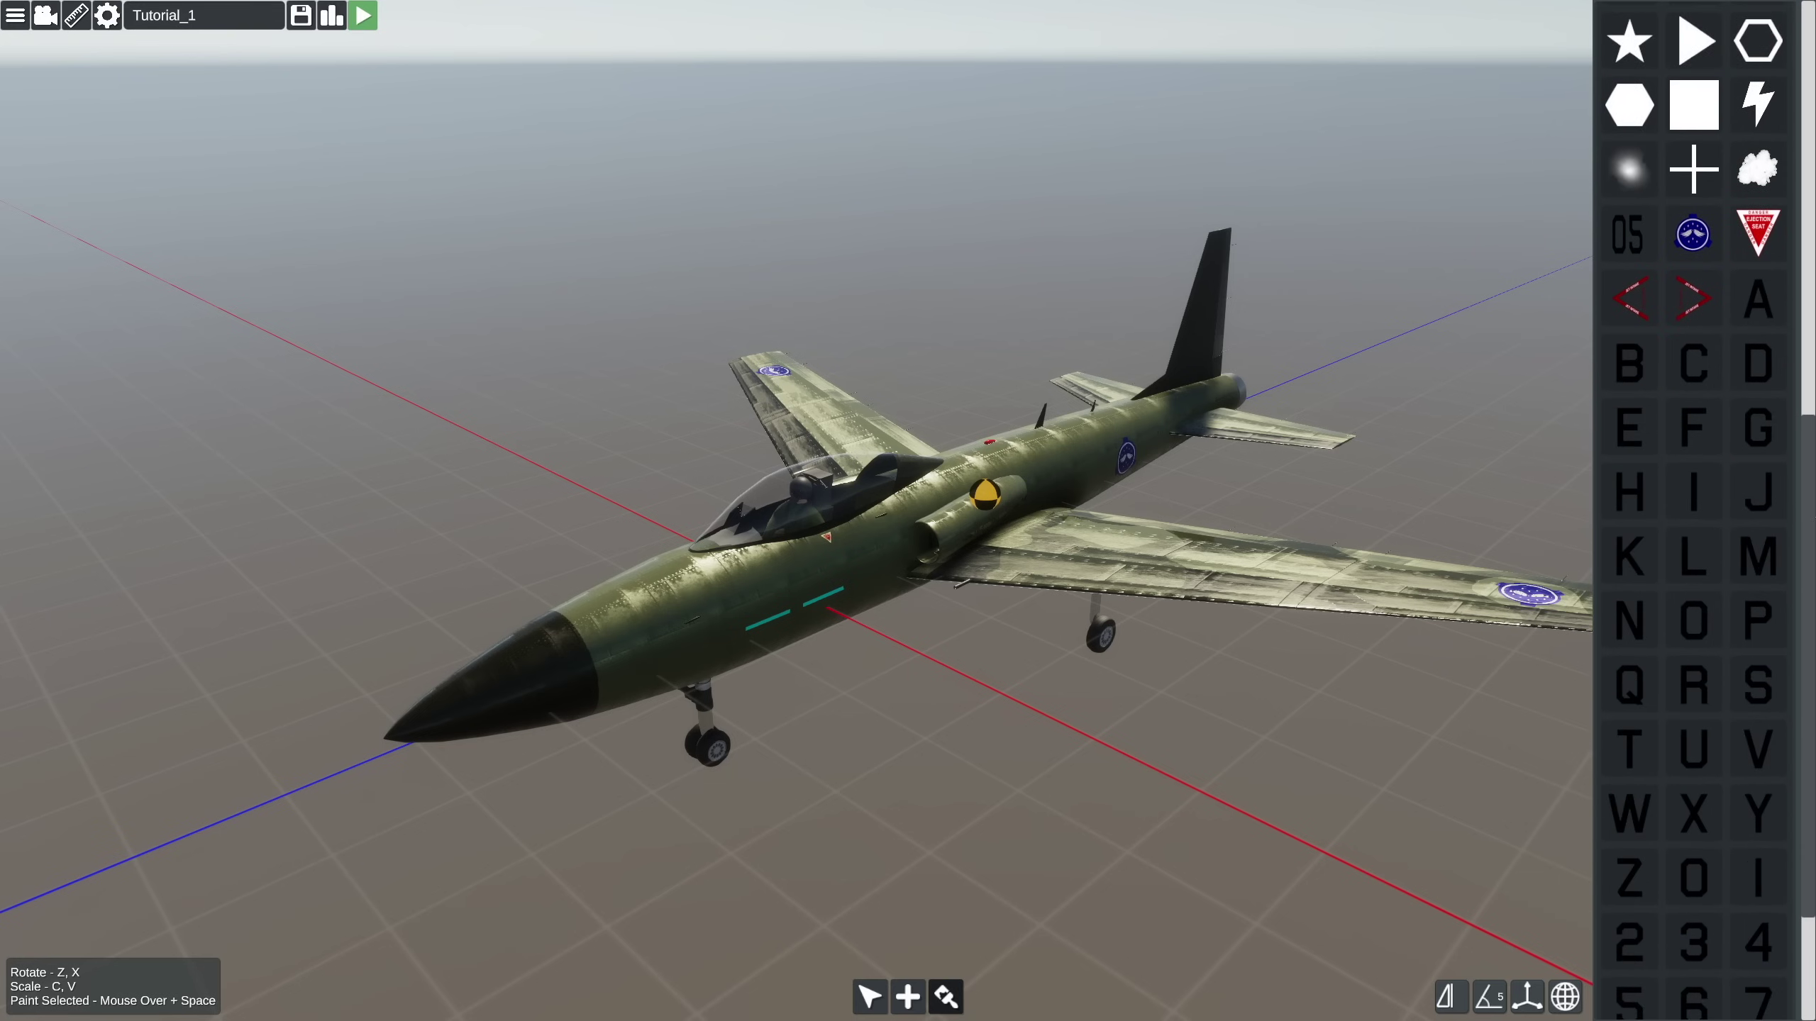
pyautogui.scroll(14, 1695, 501)
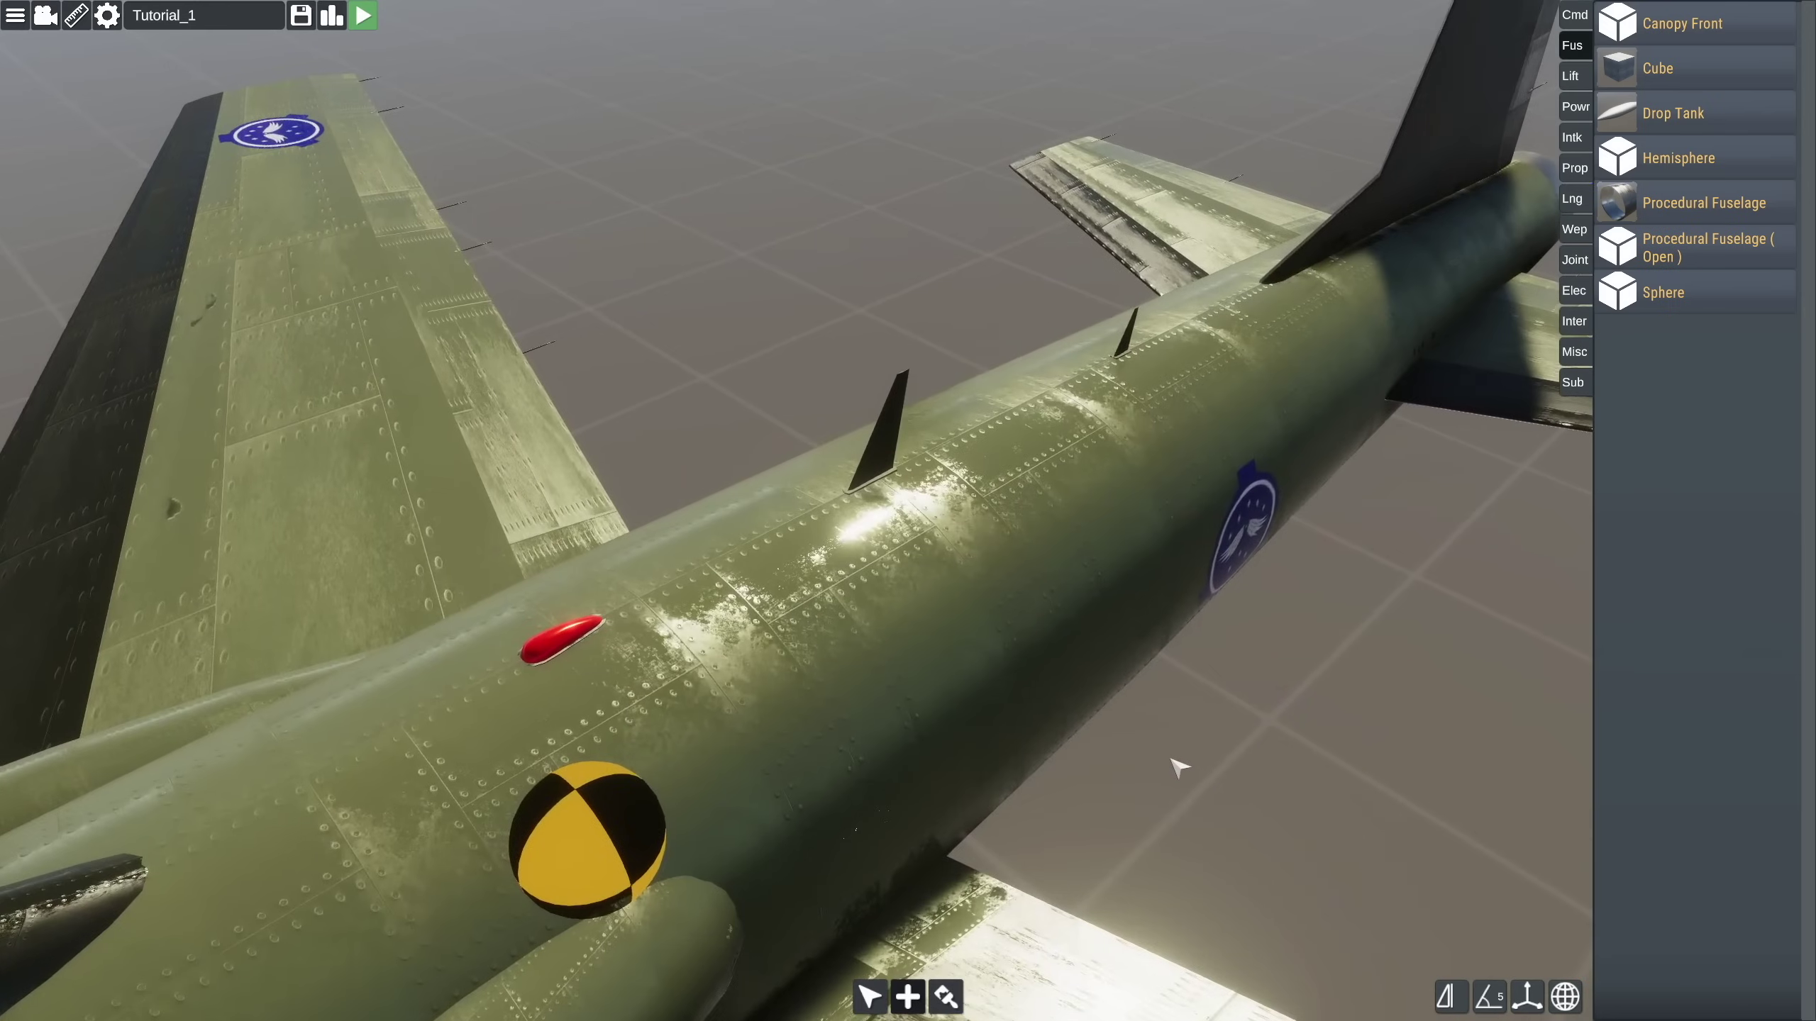
# Detach the Antenna from the top of the rear fuselage and place it back on the spine.
pyautogui.click(905, 434)
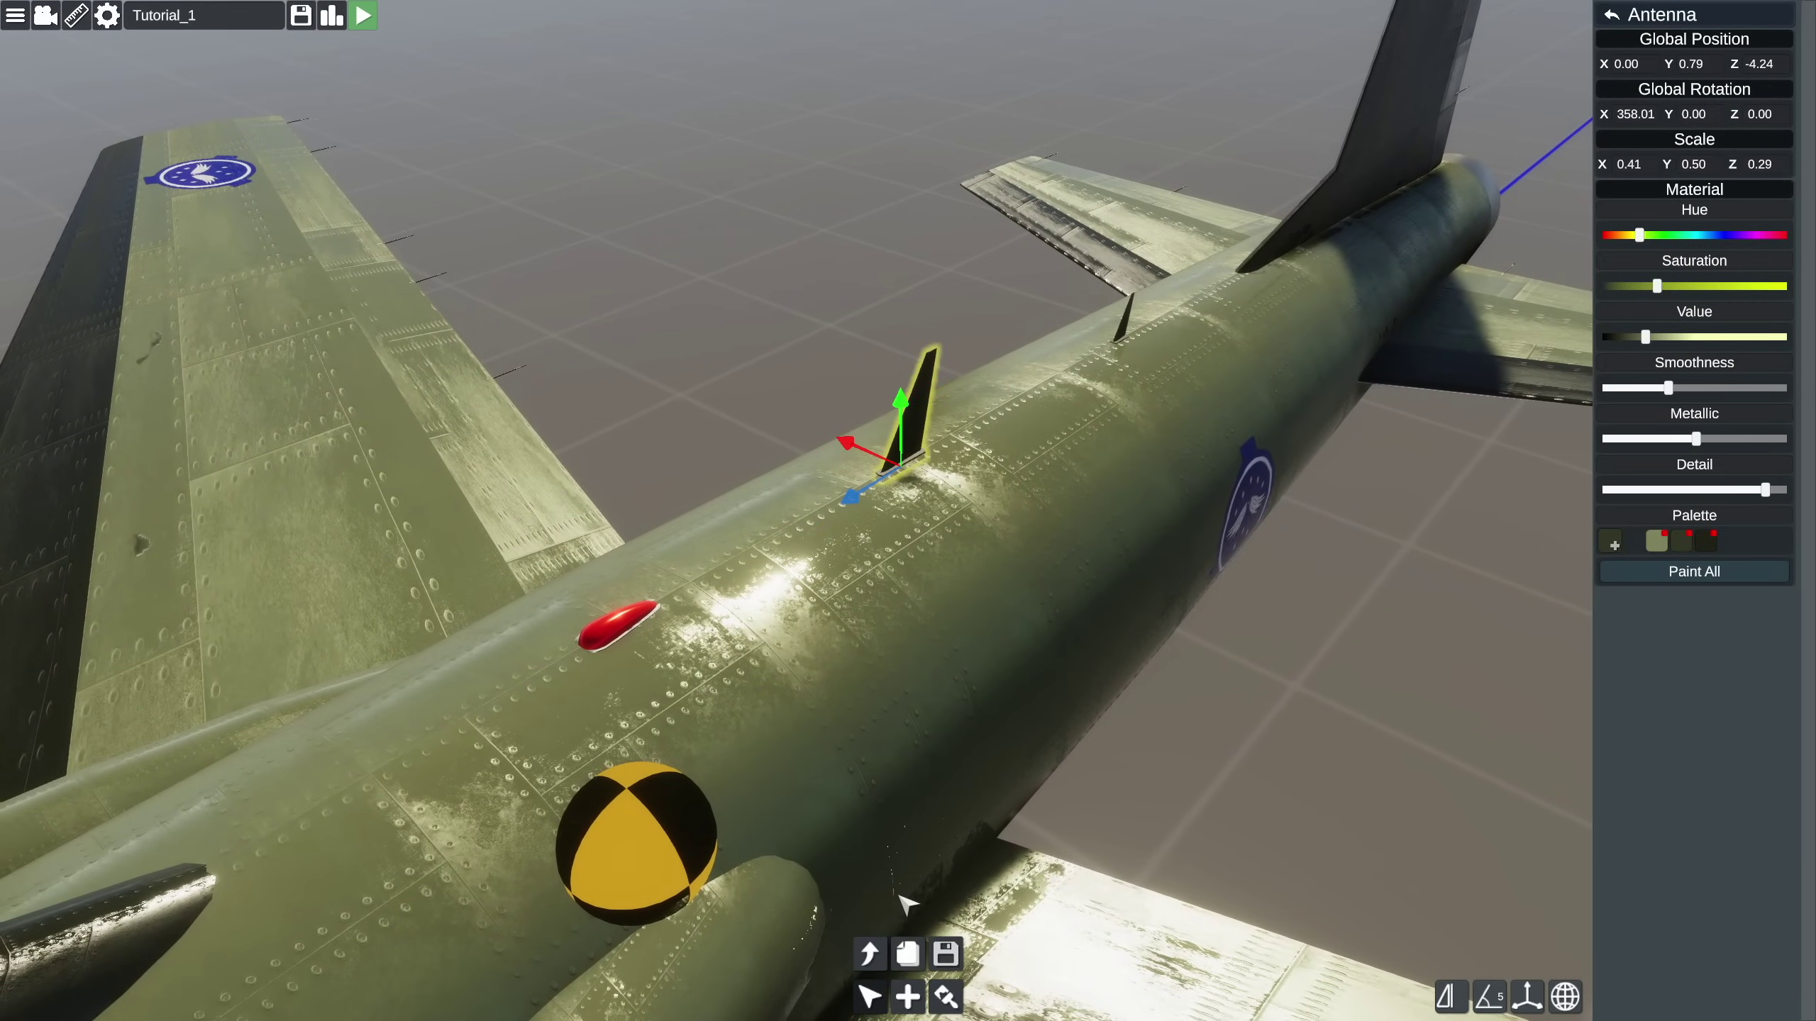
pyautogui.click(874, 952)
pyautogui.moveTo(966, 555); pyautogui.dragTo(934, 487)
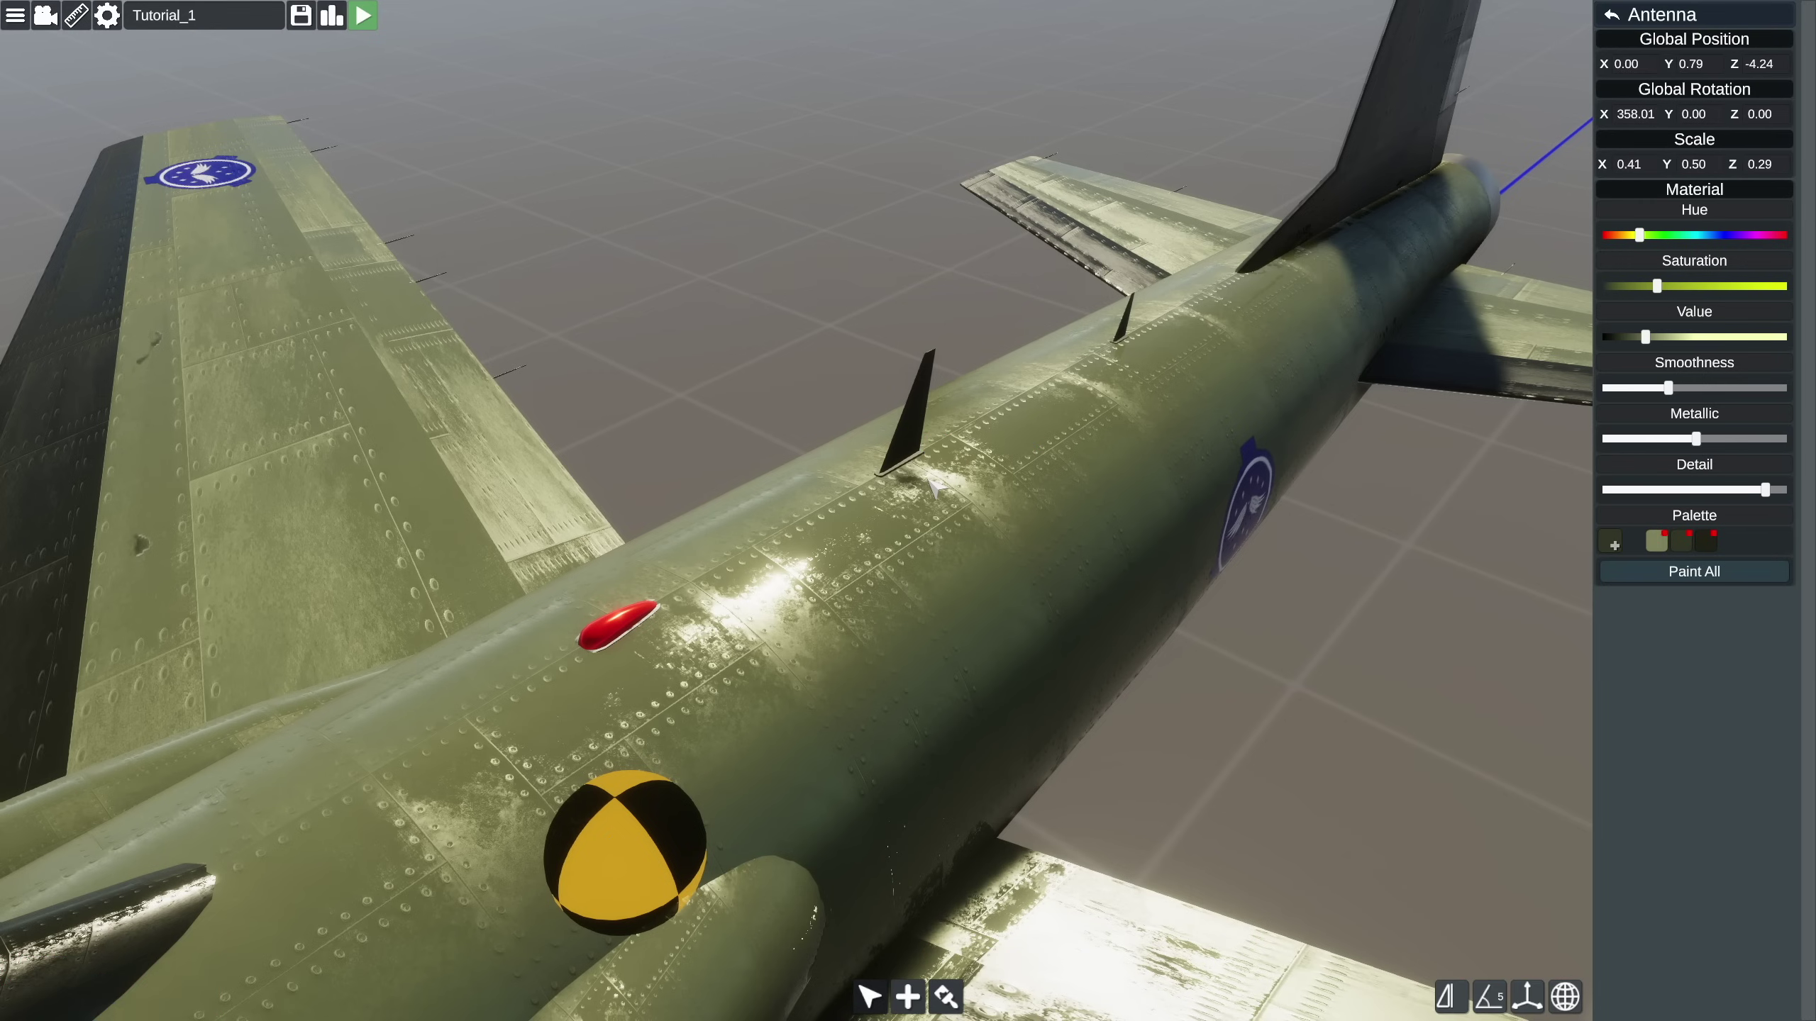
# Pick up the vertical tail fin and rotate it in repeated fixed increments, reversing direction once.
pyautogui.moveTo(1165, 659); pyautogui.dragTo(1180, 677, button='right')
pyautogui.click(892, 432)
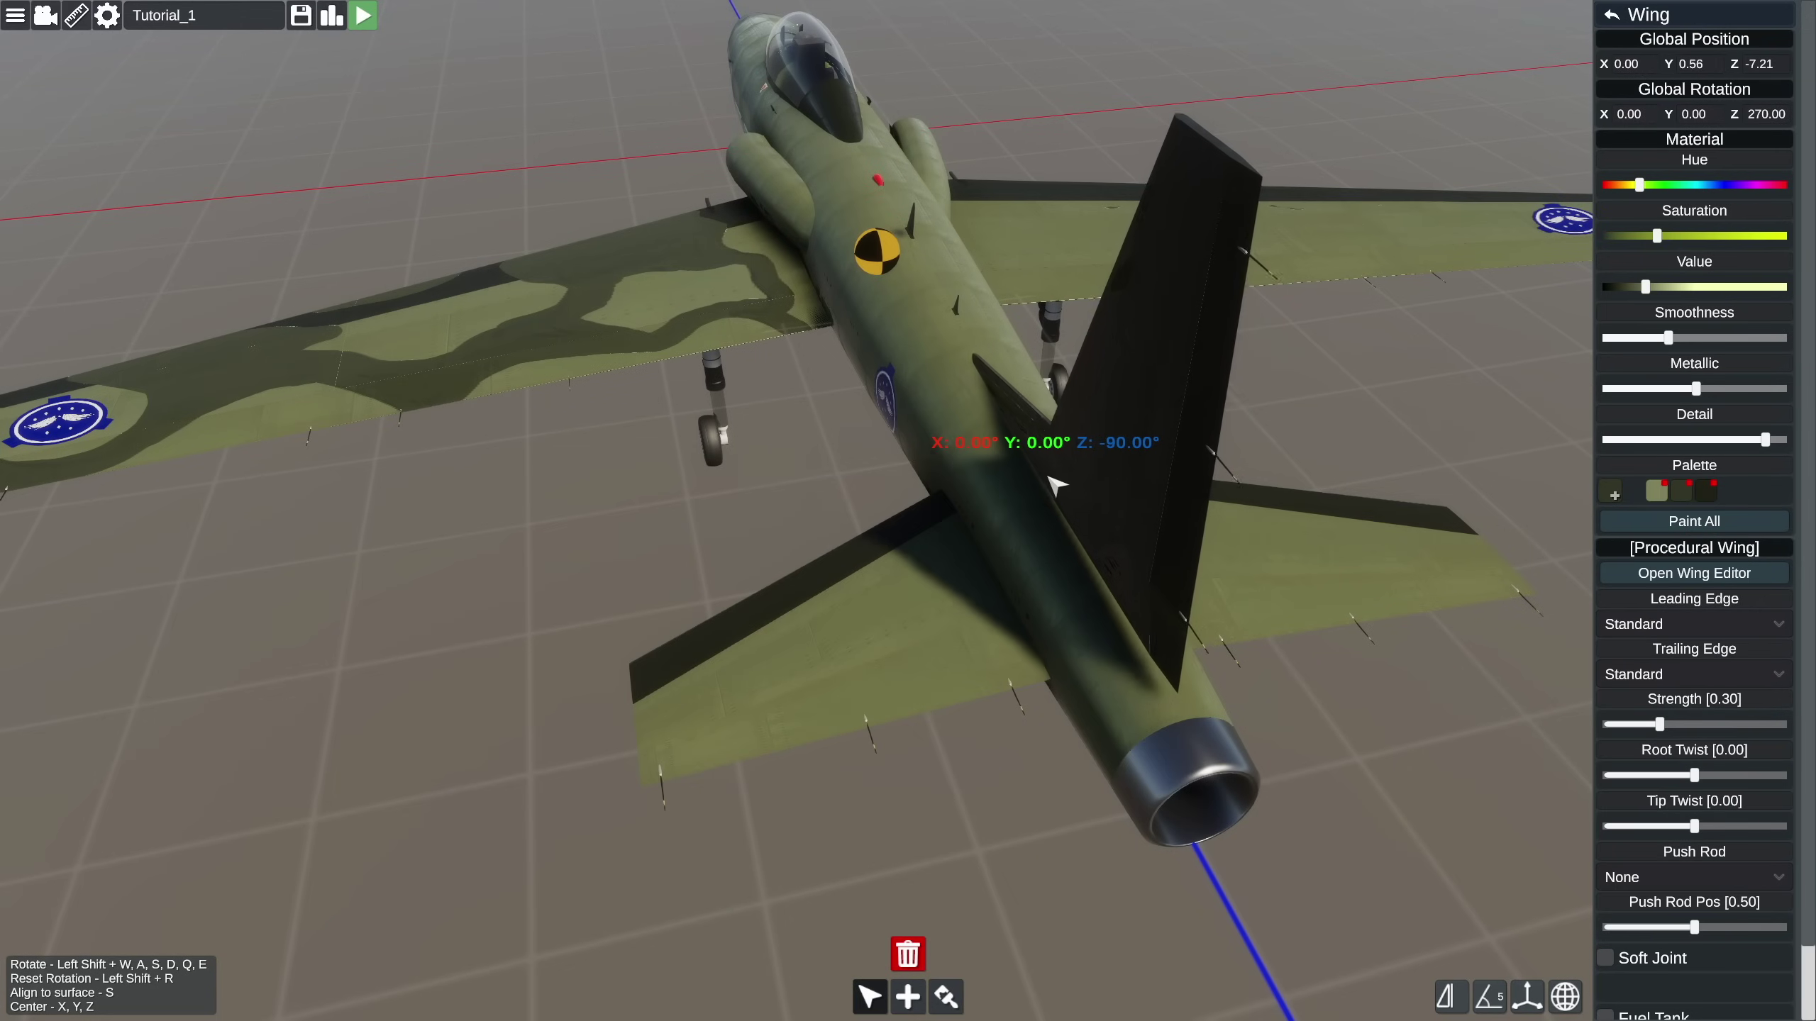
pyautogui.moveTo(1054, 479); pyautogui.dragTo(1054, 483)
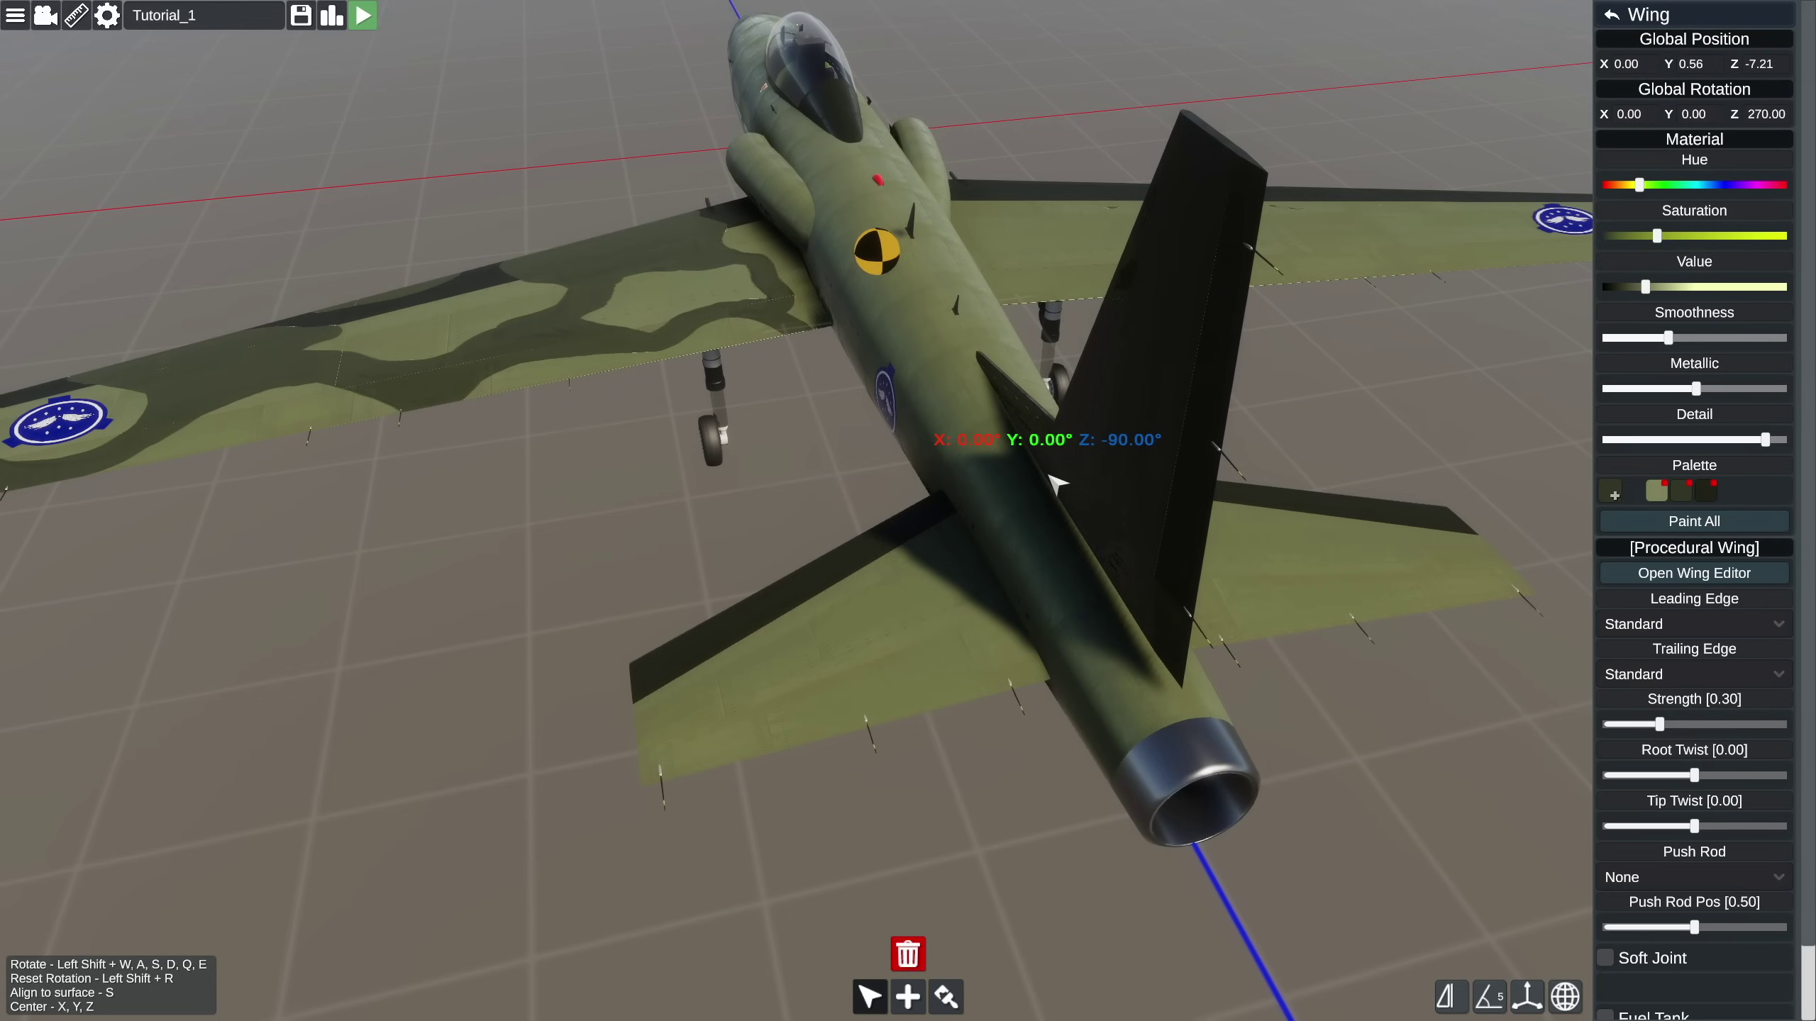
pyautogui.hotkey('shift', 'q')
pyautogui.hotkey('shift', 'q')
pyautogui.hotkey('shift', 'q')
pyautogui.hotkey('shift', 'q')
pyautogui.hotkey('shift', 'q')
pyautogui.hotkey('shift', 'q')
pyautogui.hotkey('shift', 'e')
pyautogui.hotkey('shift', 'q')
pyautogui.hotkey('shift', 'q')
pyautogui.hotkey('shift', 'q')
pyautogui.hotkey('shift', 'q')
pyautogui.hotkey('shift', 'q')
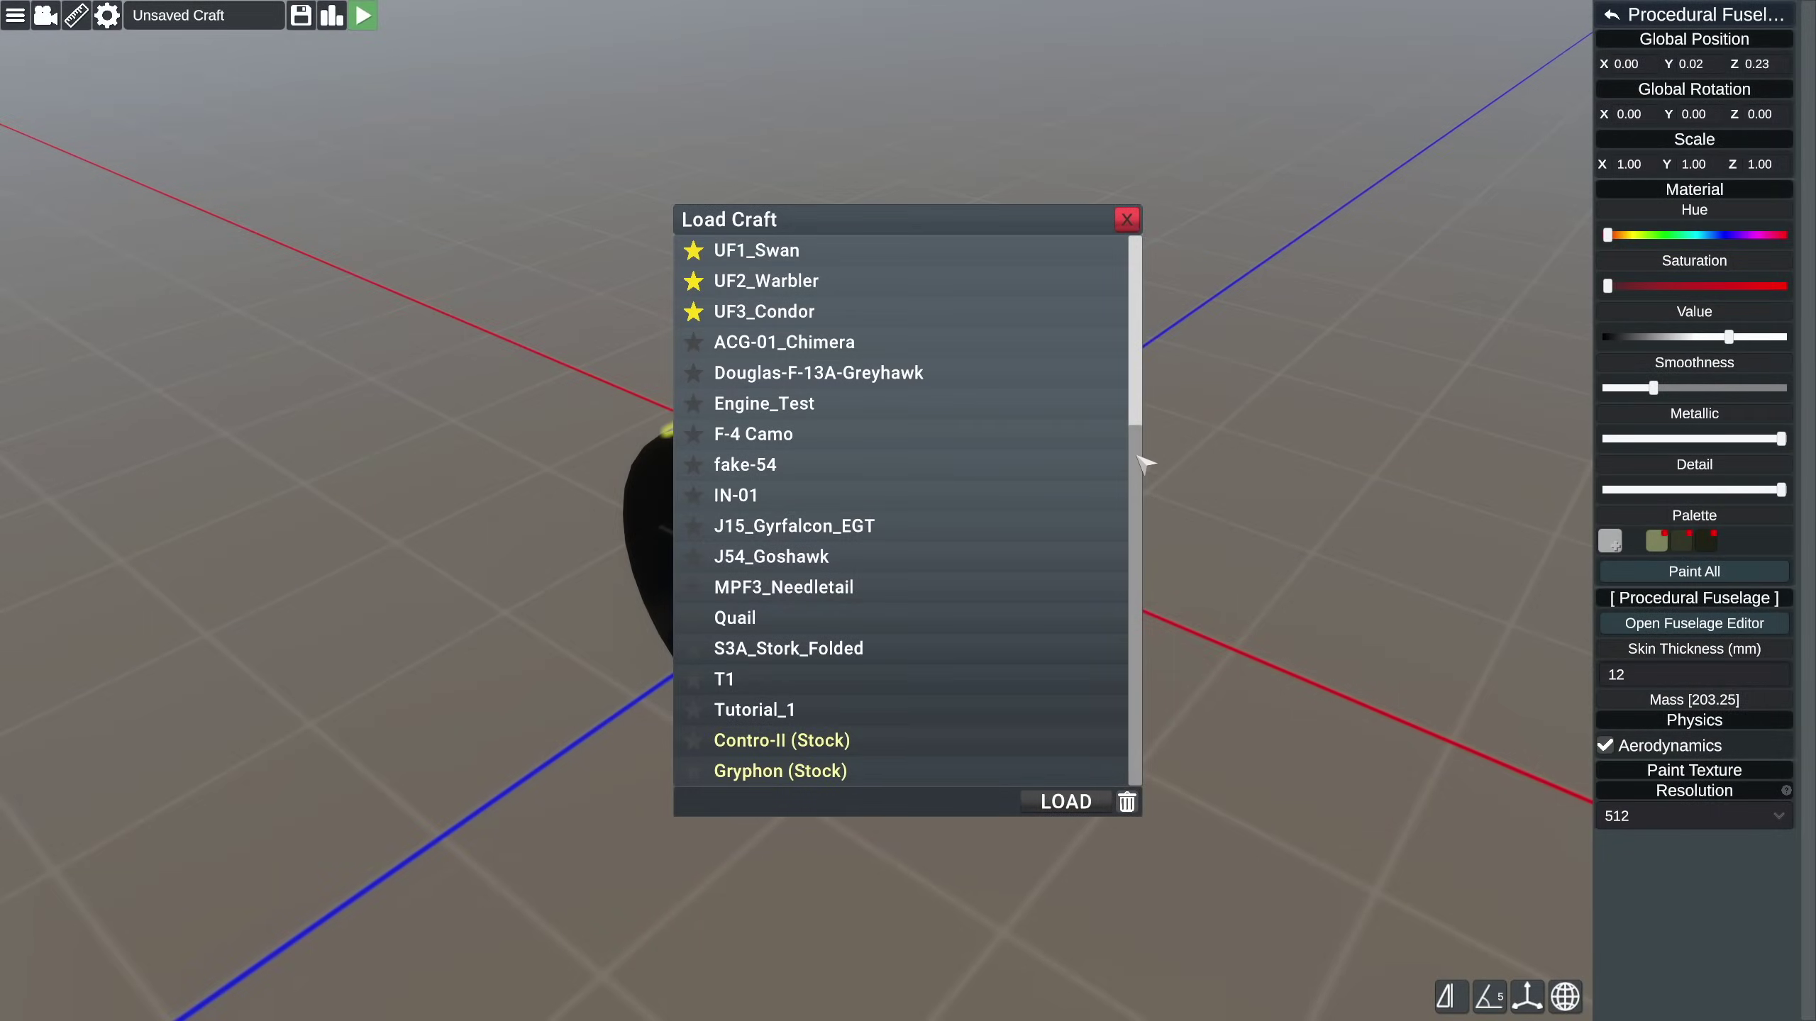
# Load the Tutorial_1 craft and open the fuselage editor for its main fuselage.
pyautogui.click(865, 711)
pyautogui.click(1057, 805)
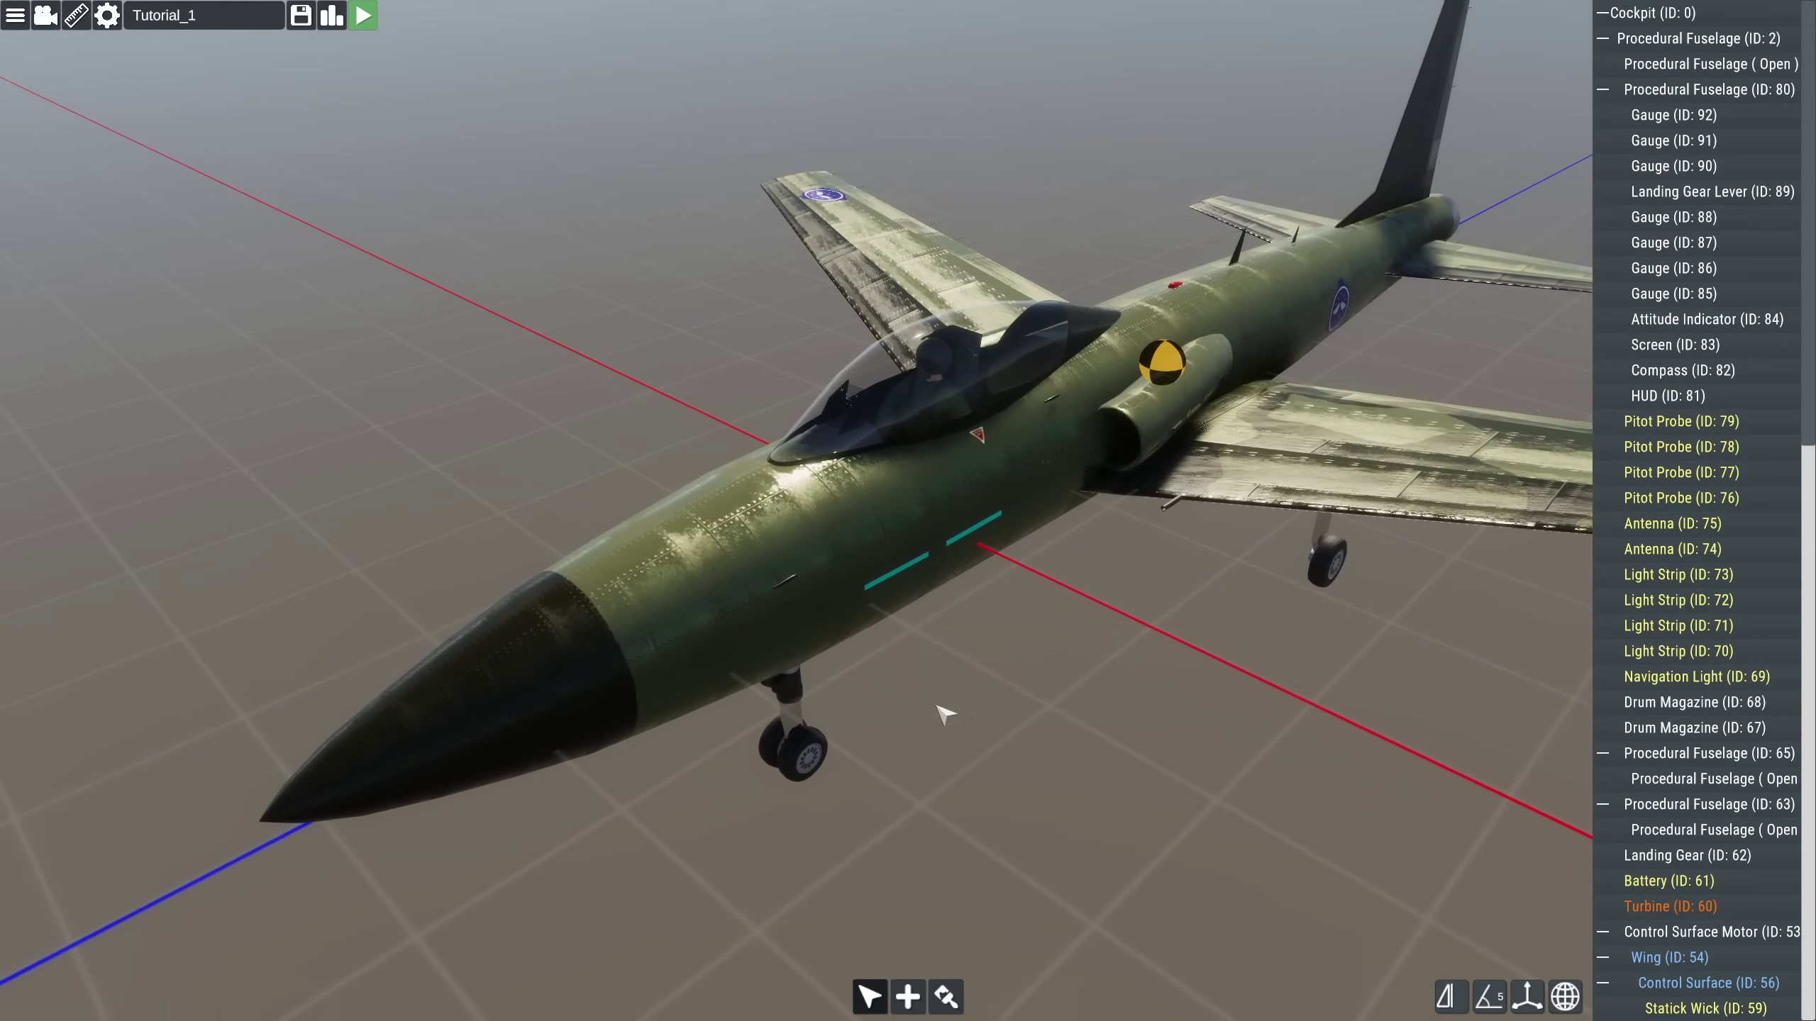
pyautogui.click(697, 667)
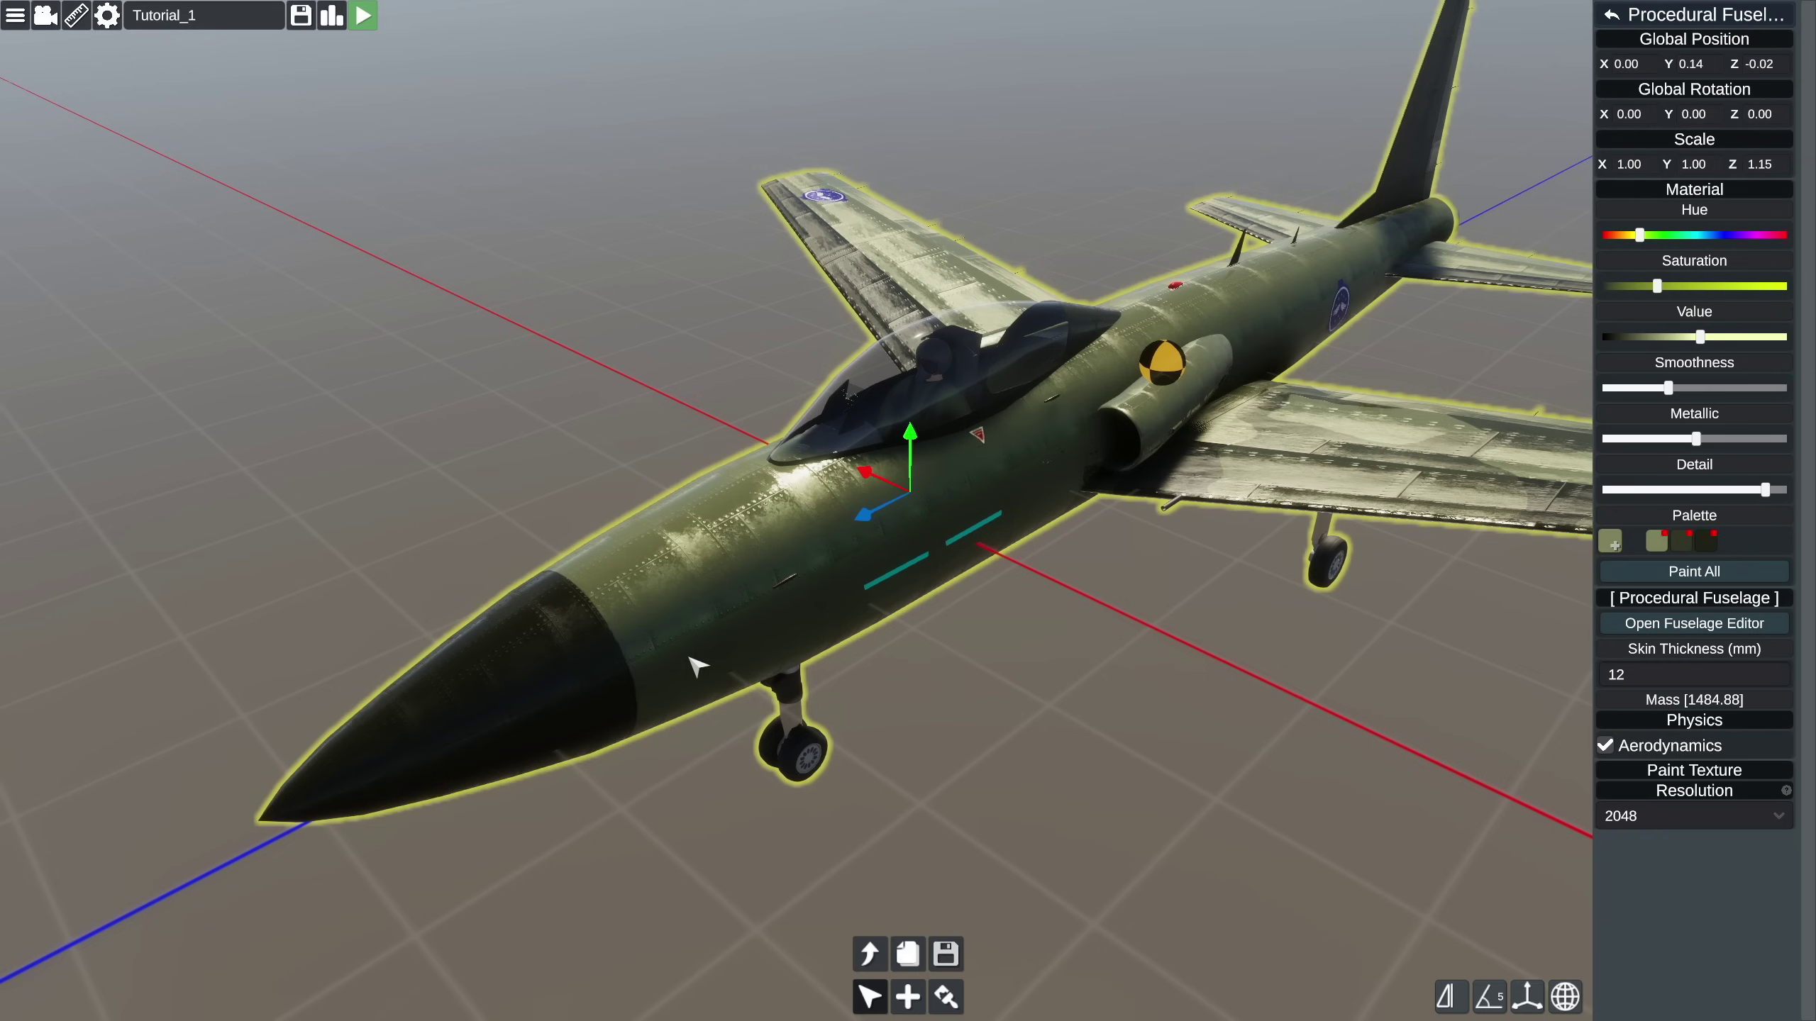
pyautogui.click(1620, 626)
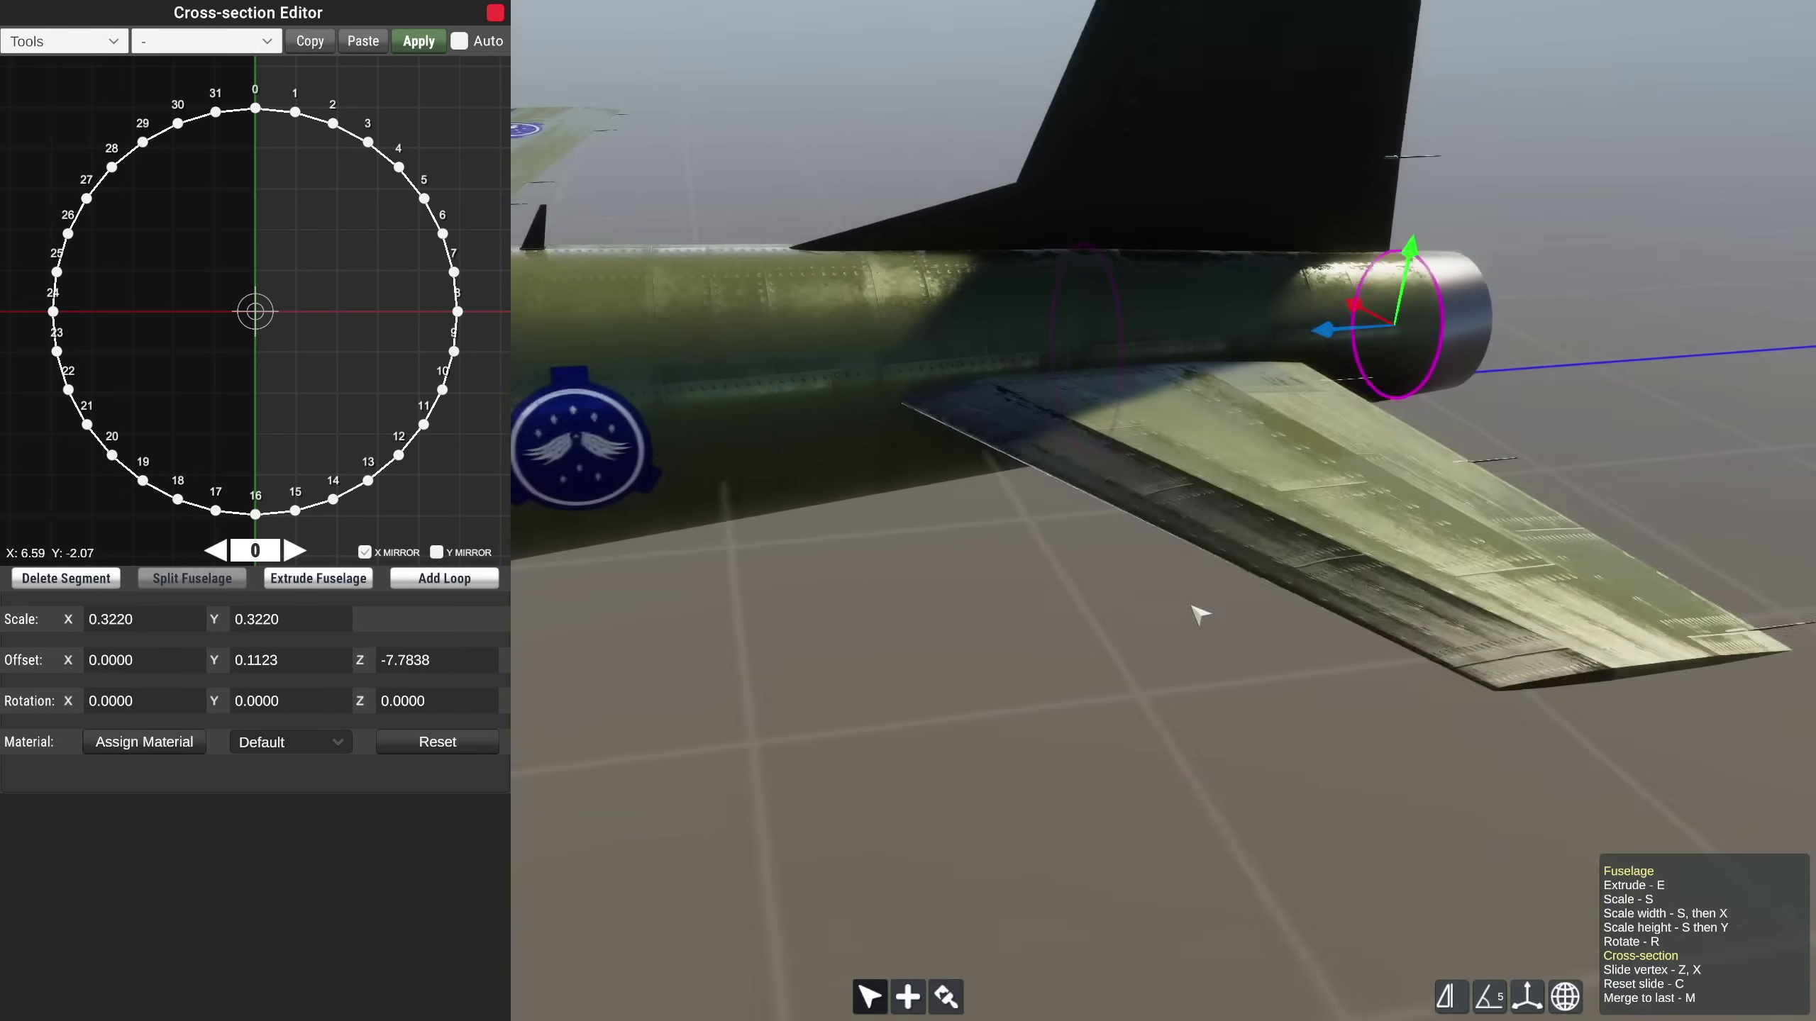
# Step through the main fuselage's cross-sections from tail segment 0 to segment 4.
pyautogui.click(296, 550)
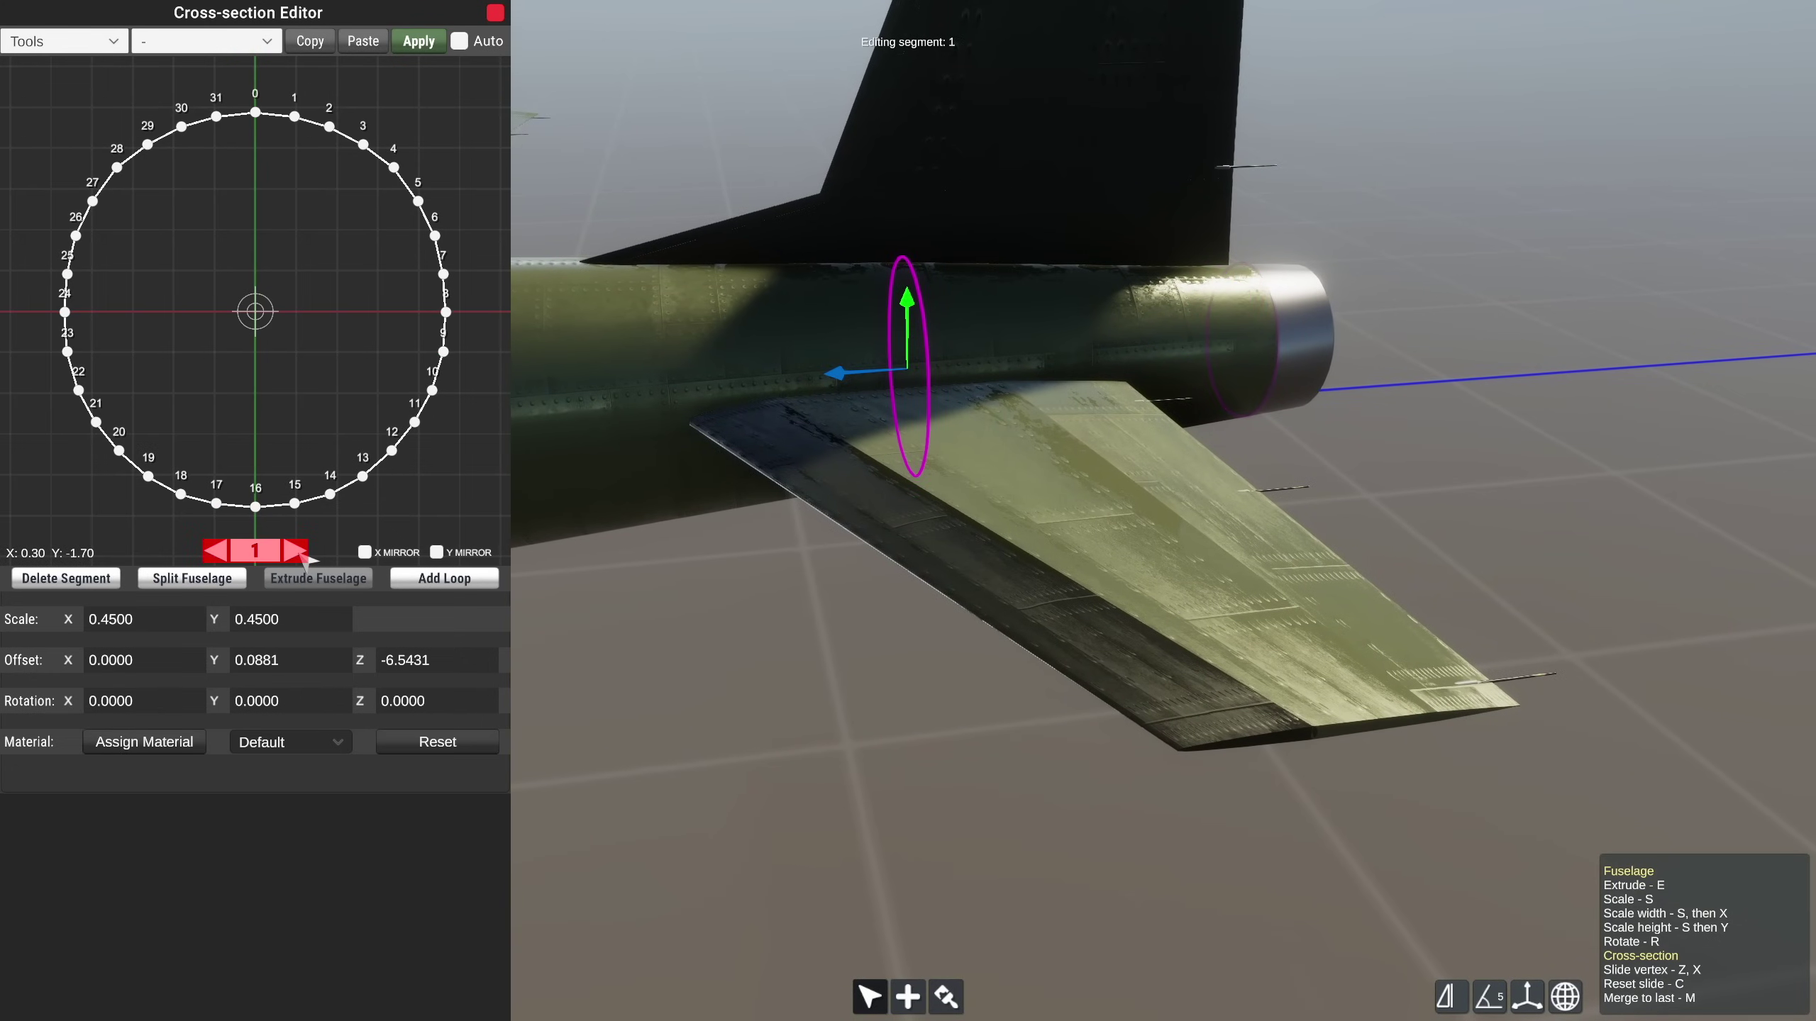
pyautogui.click(296, 550)
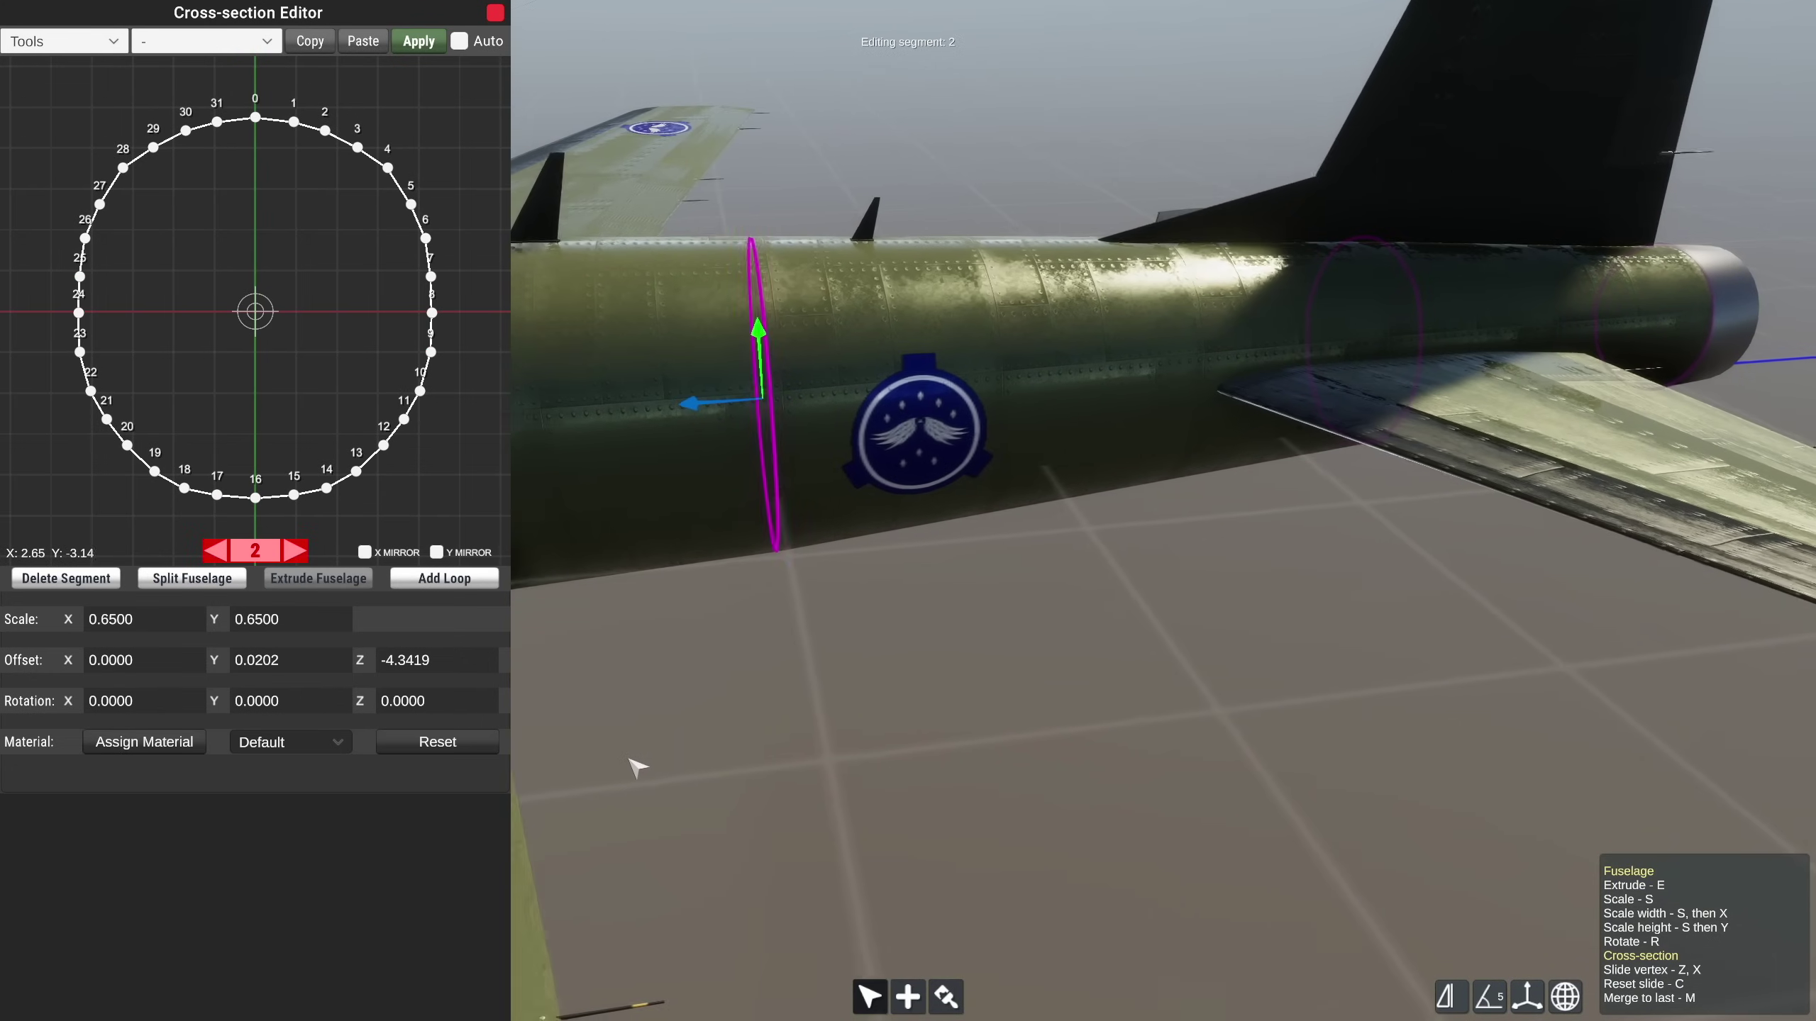
pyautogui.click(295, 550)
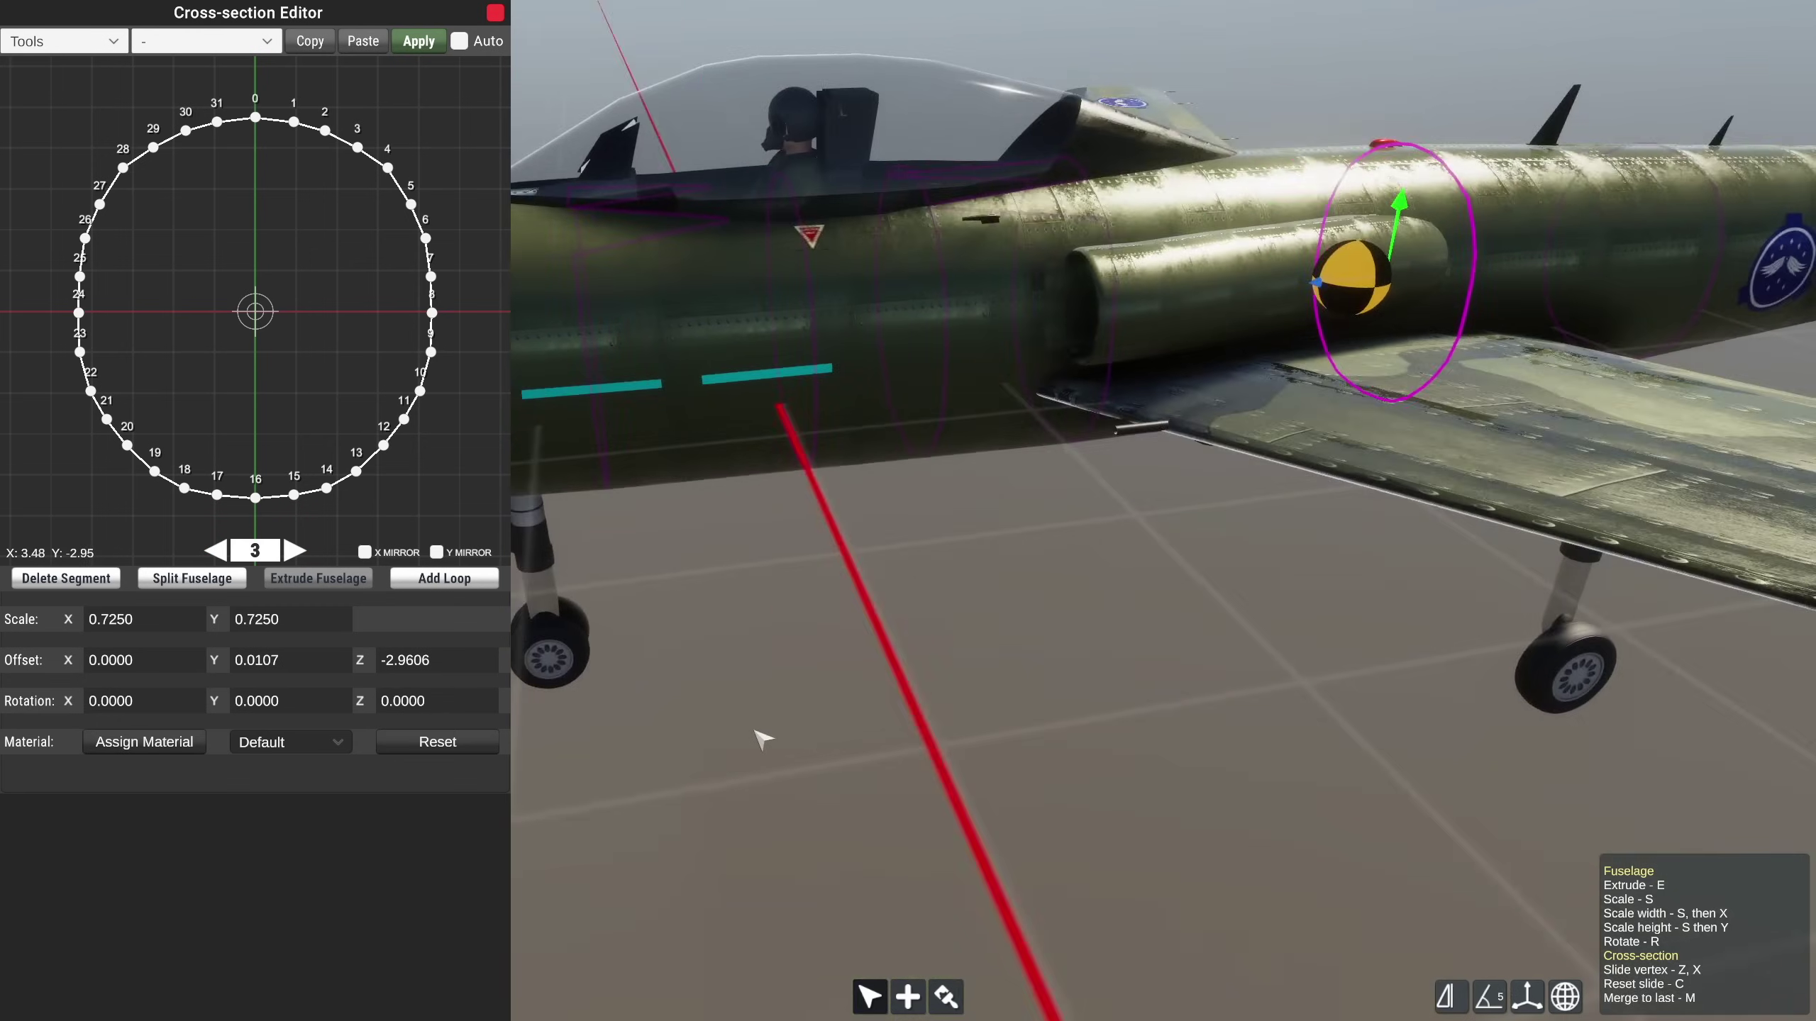
pyautogui.click(295, 550)
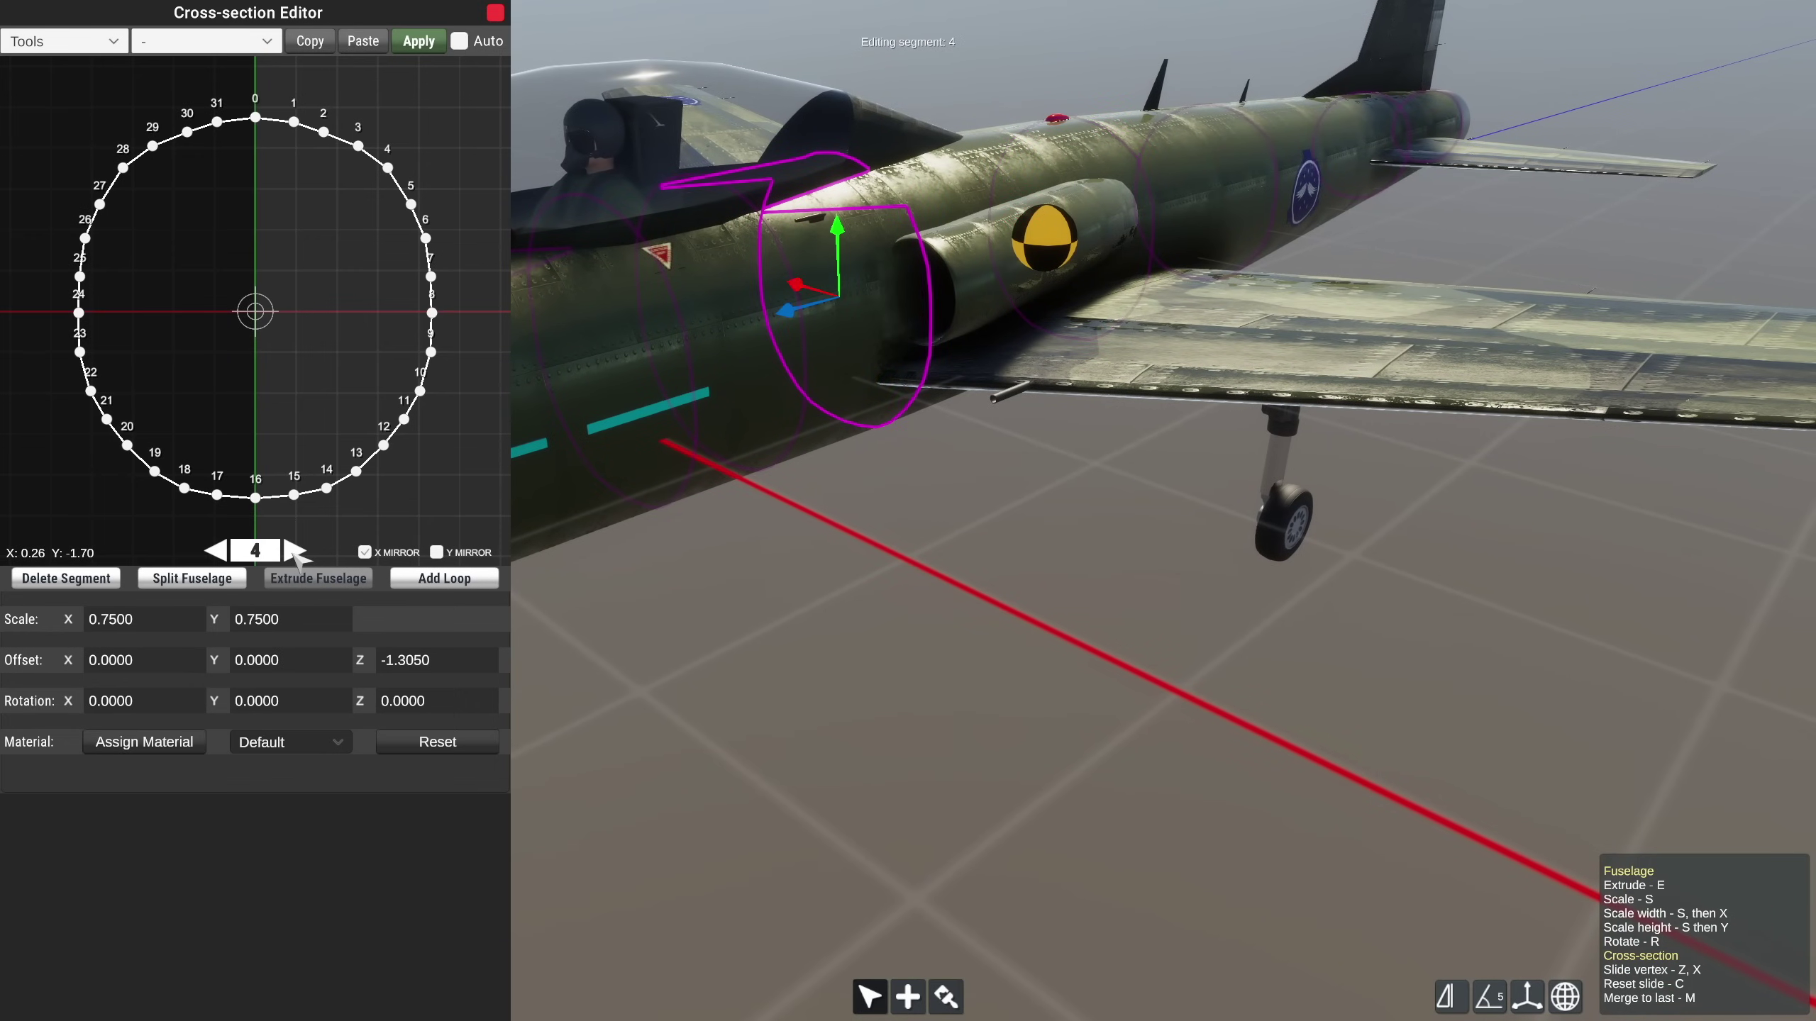
# Bring up segment 9, at the mouth of the side air intake, in the cross-section editor.
pyautogui.click(296, 550)
pyautogui.click(296, 550)
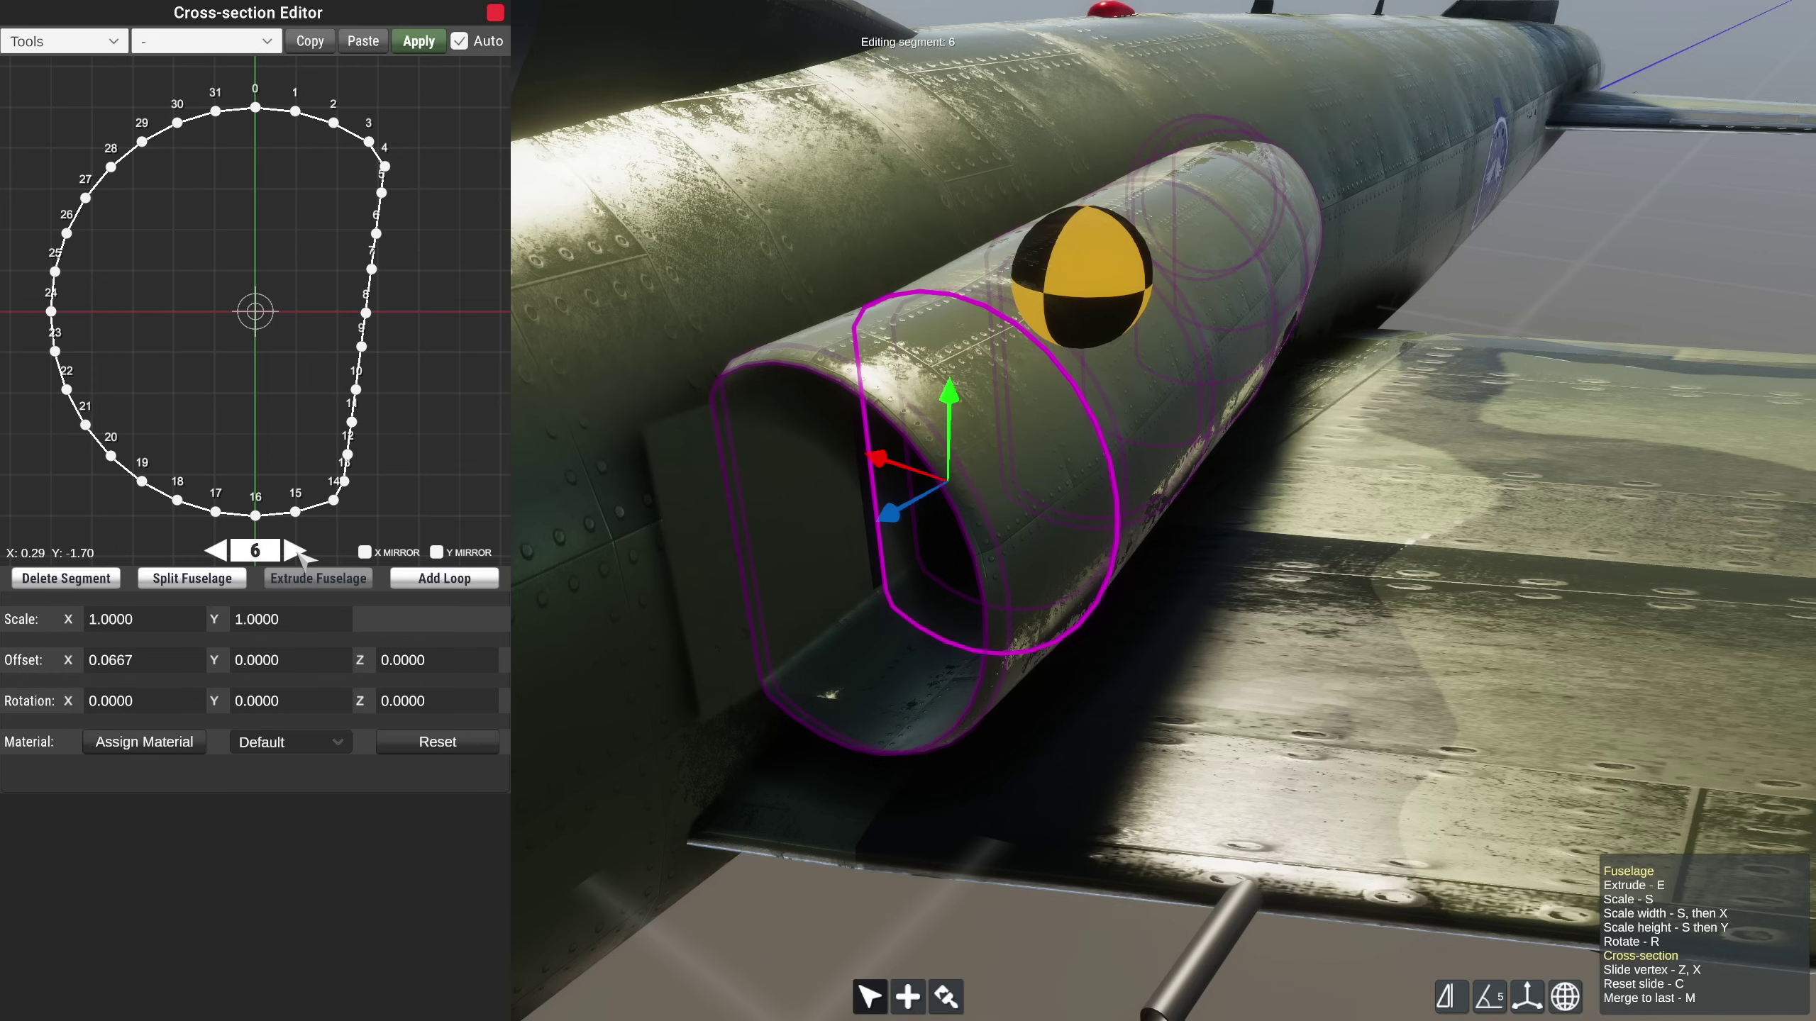
pyautogui.click(296, 550)
pyautogui.click(295, 551)
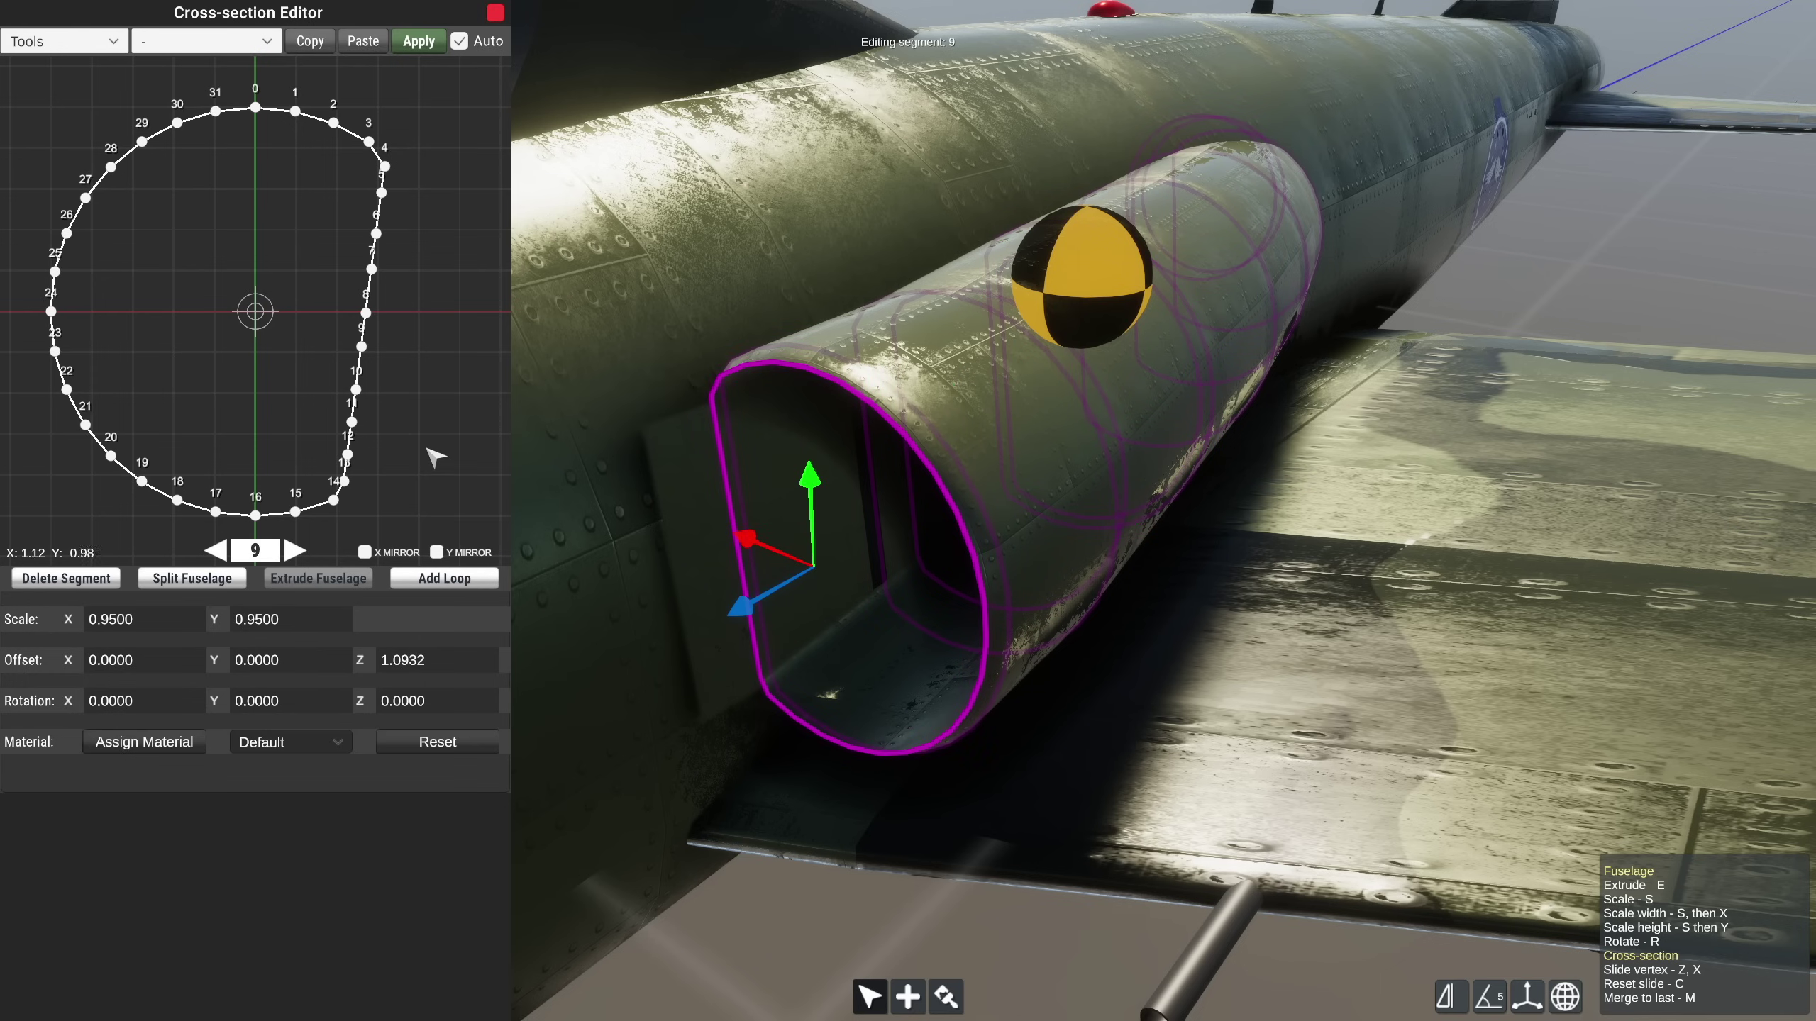
pyautogui.scroll(3, 415, 461)
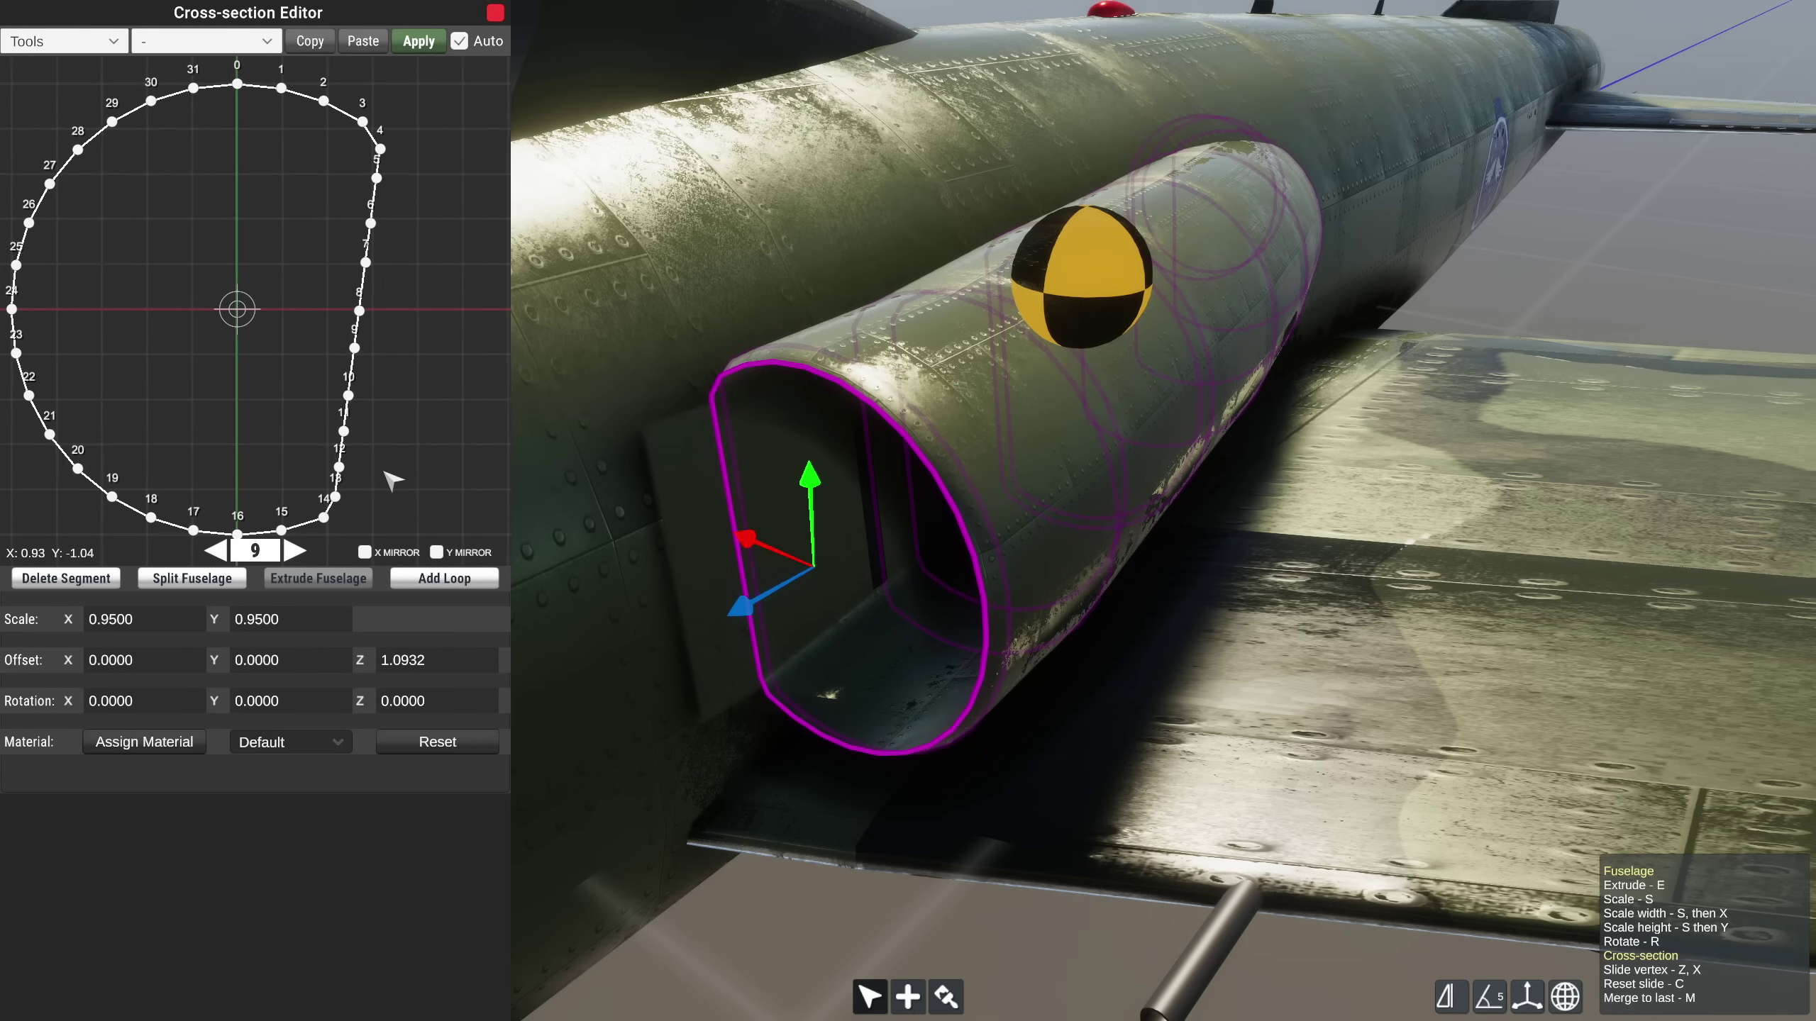
pyautogui.moveTo(782, 647); pyautogui.dragTo(860, 685, button='right')
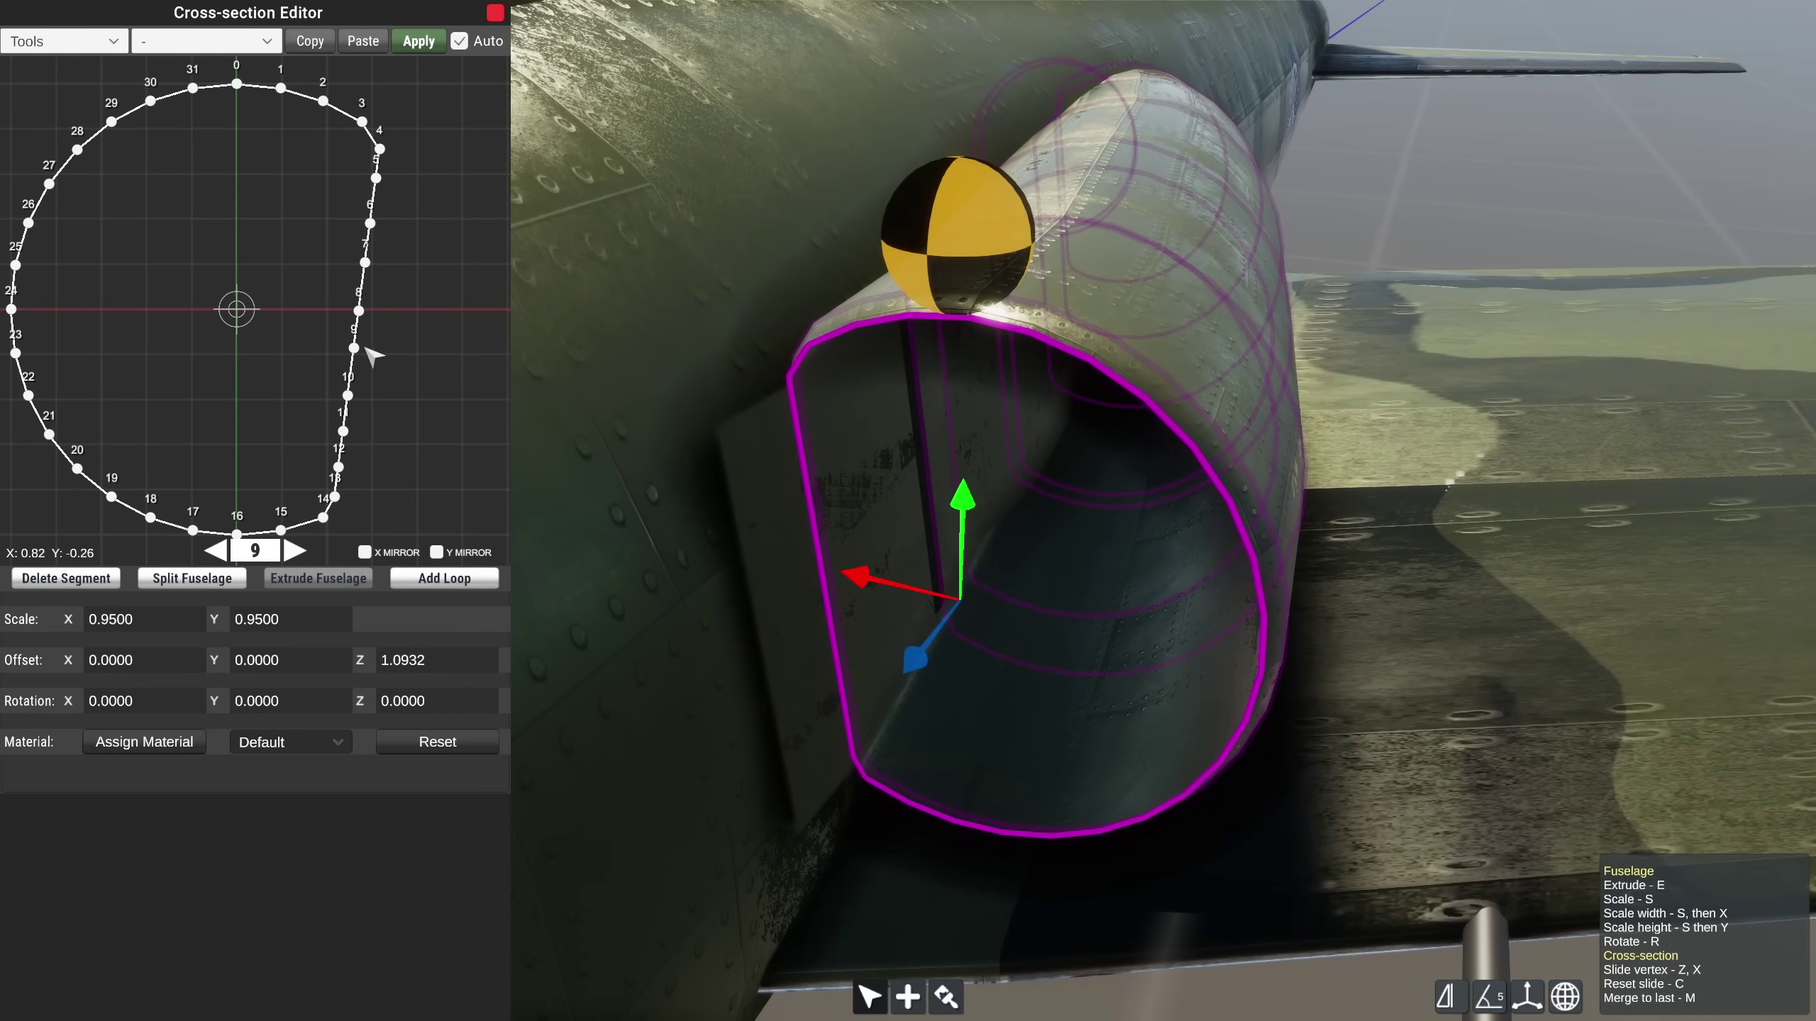
# Move vertices 7 to 9 of the intake's segment 9 cross-section off the straight inner edge.
pyautogui.moveTo(383, 344); pyautogui.dragTo(317, 350, button='middle')
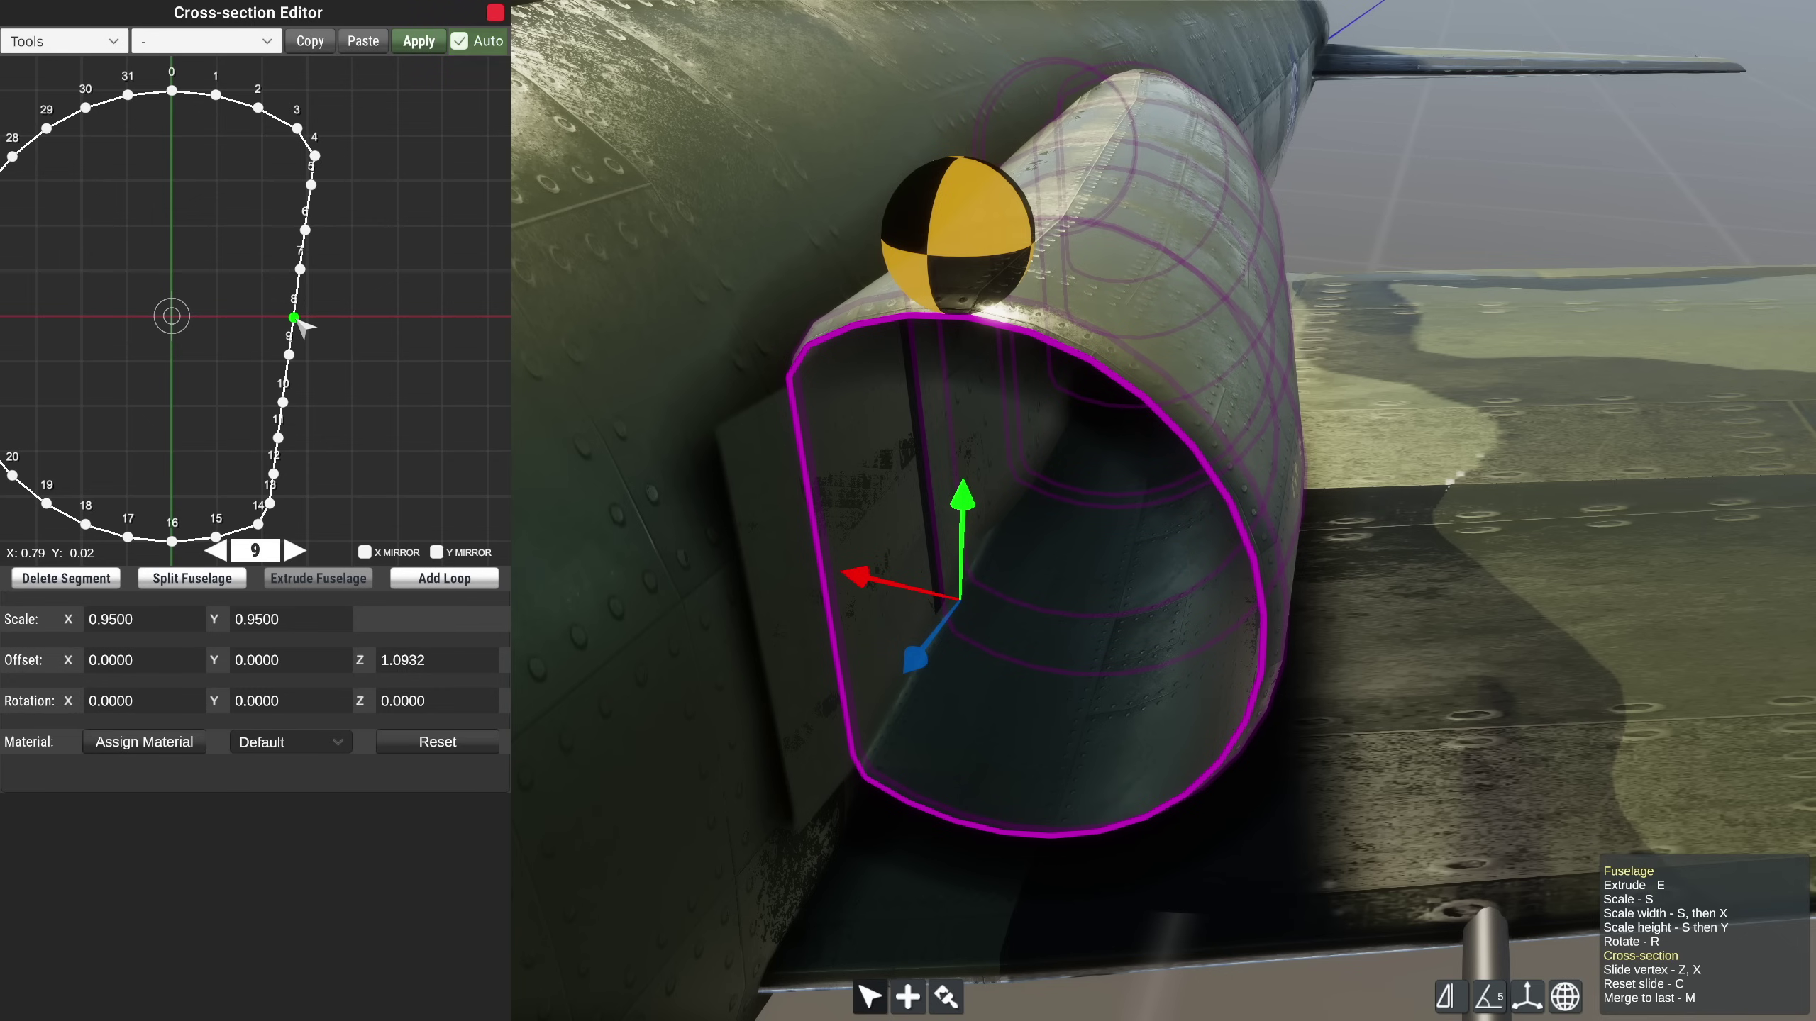
pyautogui.moveTo(300, 269); pyautogui.dragTo(313, 325)
pyautogui.moveTo(289, 355); pyautogui.dragTo(278, 357)
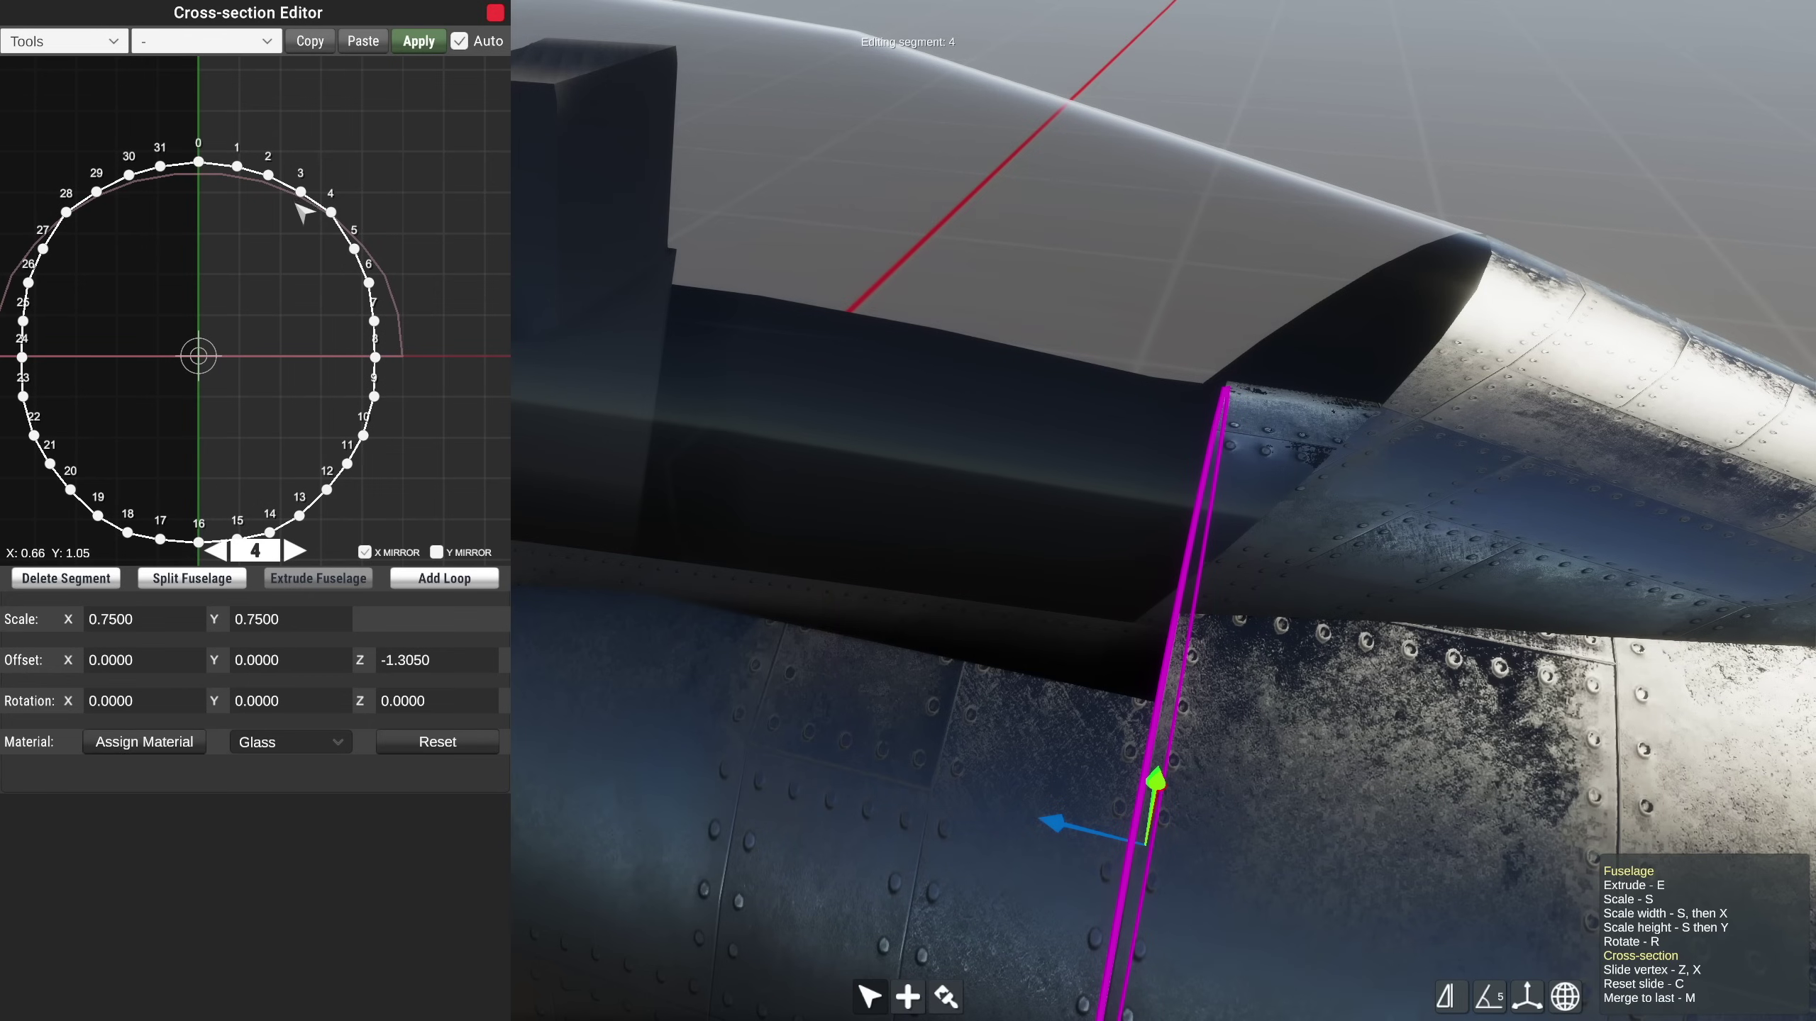
# Slide a vertex of the main fuselage's segment 4 along the body and shift vertex 2 outward with X mirroring.
pyautogui.press('z')
pyautogui.moveTo(842, 778); pyautogui.dragTo(862, 785, button='right')
pyautogui.moveTo(304, 192); pyautogui.dragTo(280, 184)
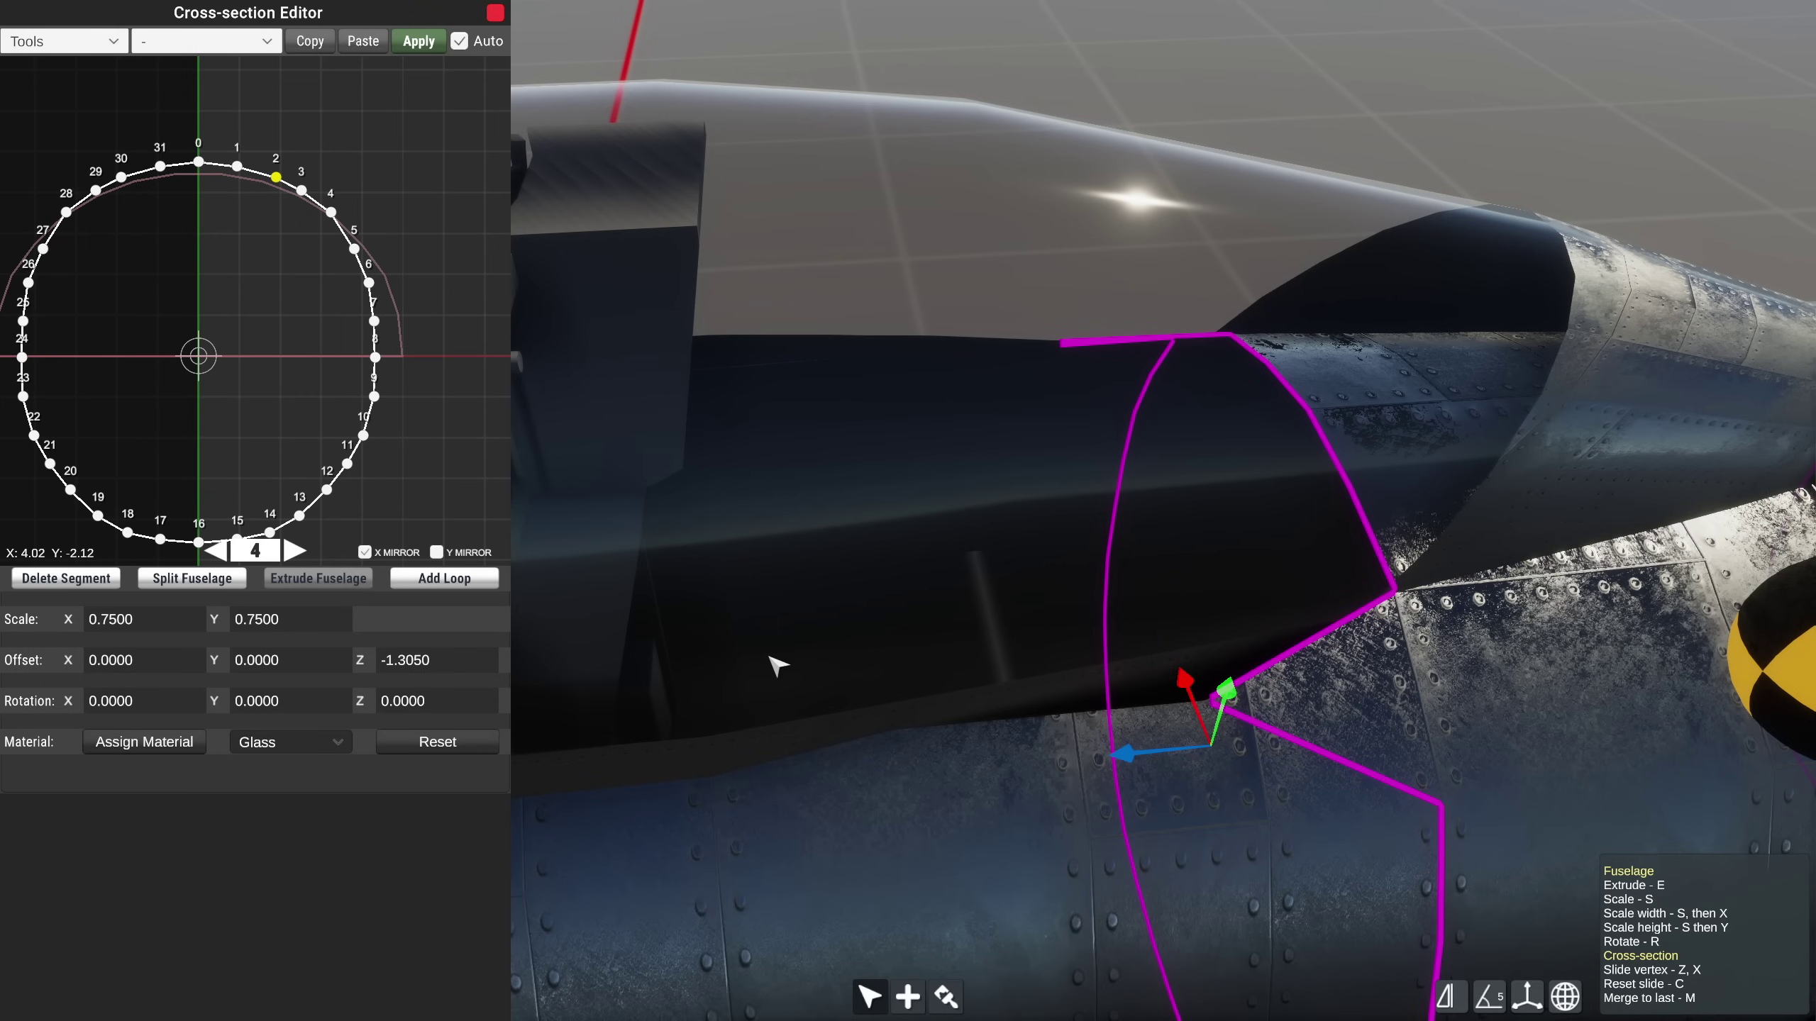
pyautogui.moveTo(817, 737); pyautogui.dragTo(1018, 802, button='right')
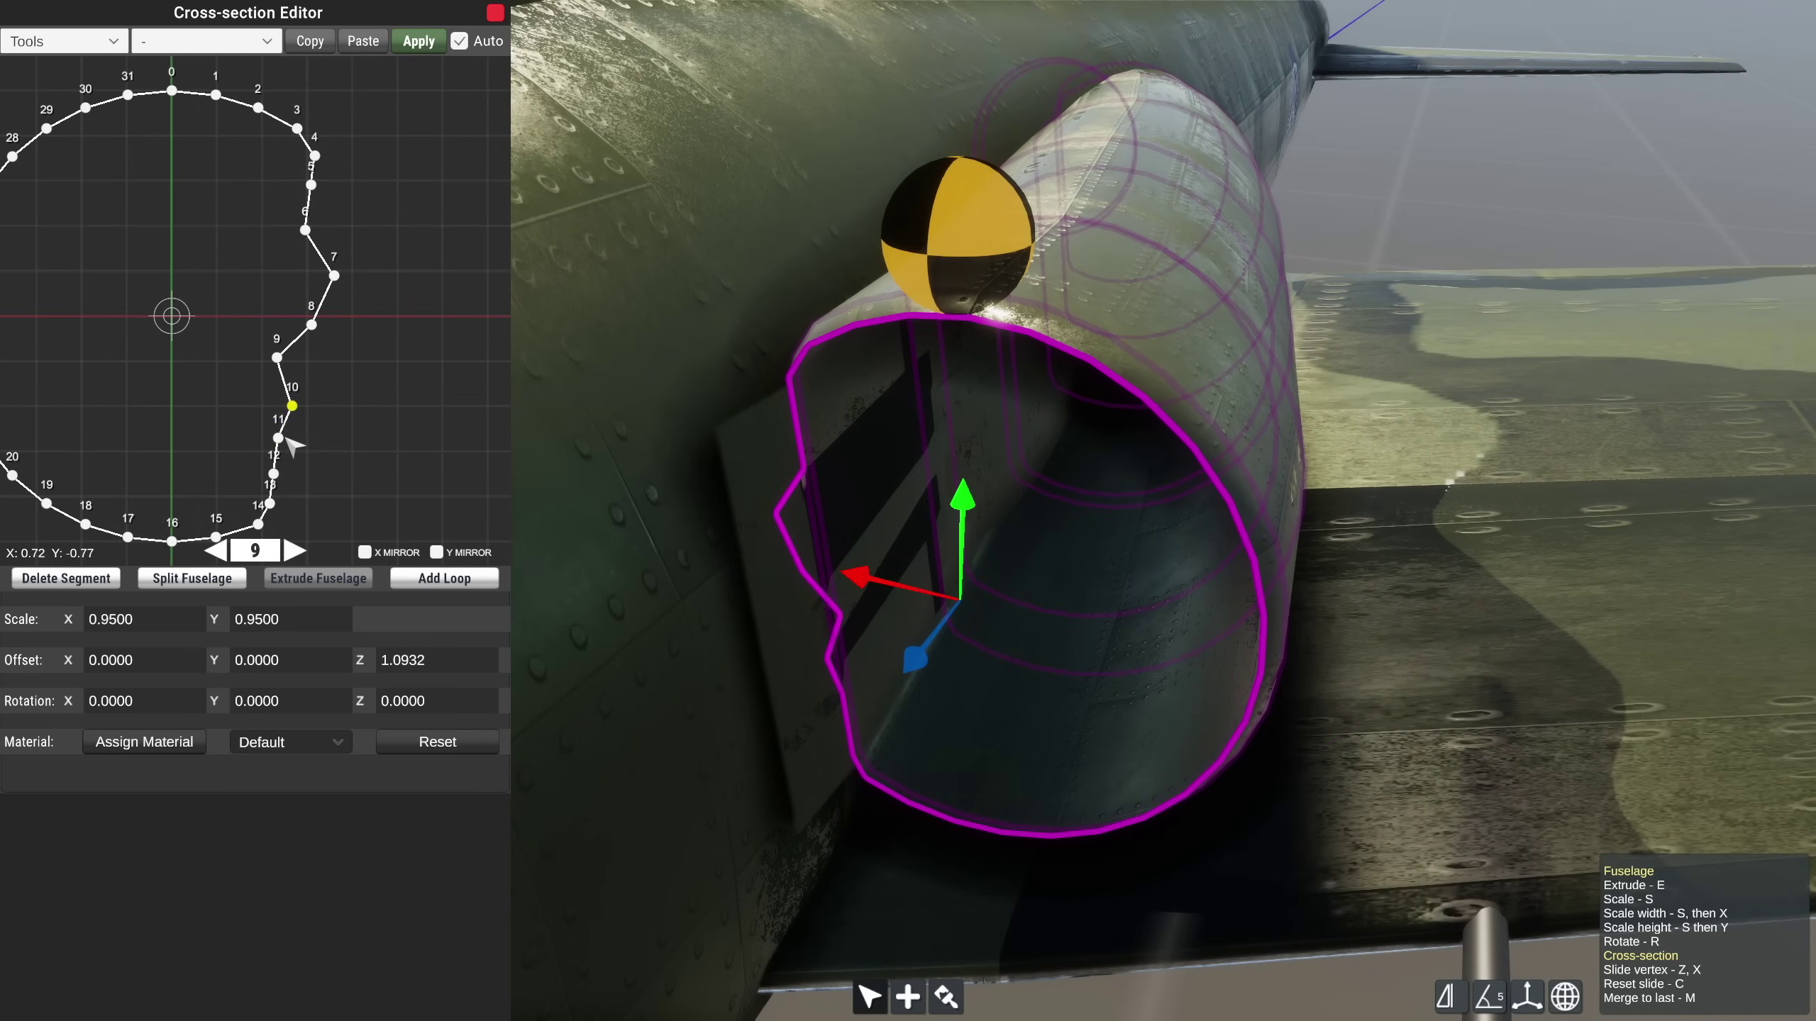
# Straighten vertices 5 to 13 along the inner side of the intake's segment 9 and apply the shape.
pyautogui.moveTo(290, 418); pyautogui.dragTo(282, 476)
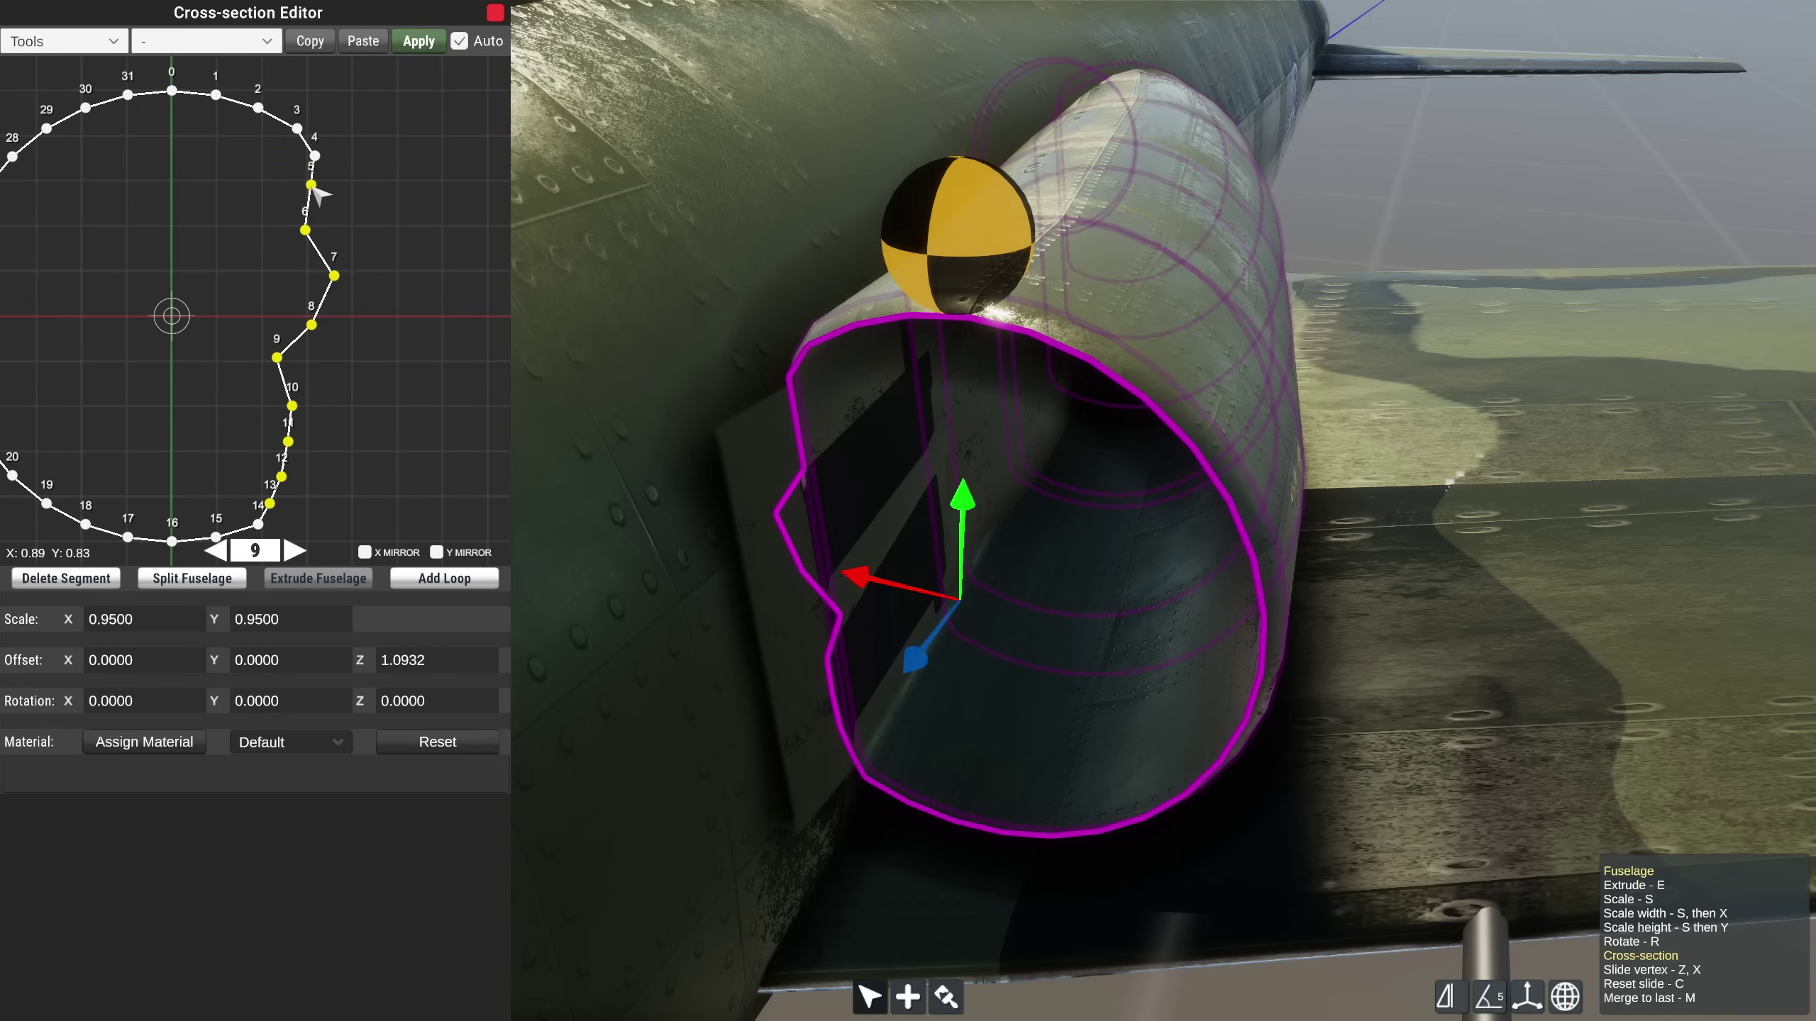
pyautogui.click(90, 44)
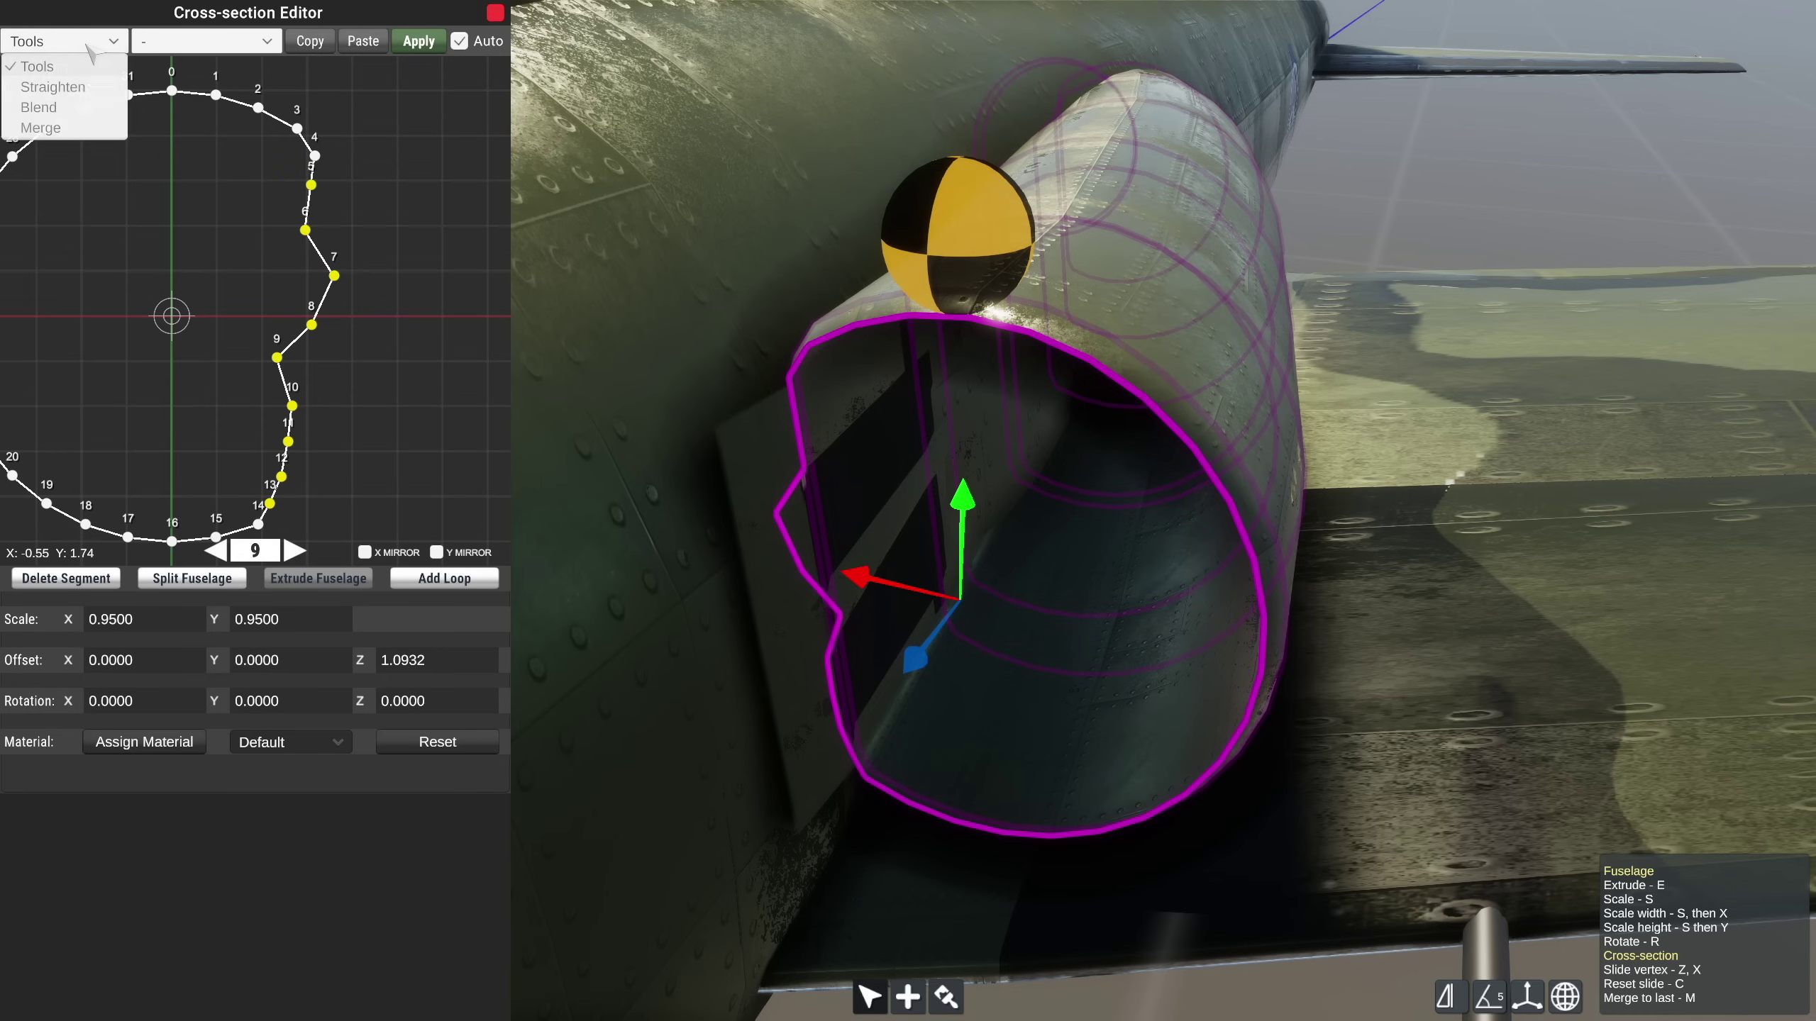
pyautogui.click(71, 89)
pyautogui.moveTo(79, 80); pyautogui.dragTo(307, 92)
pyautogui.click(406, 75)
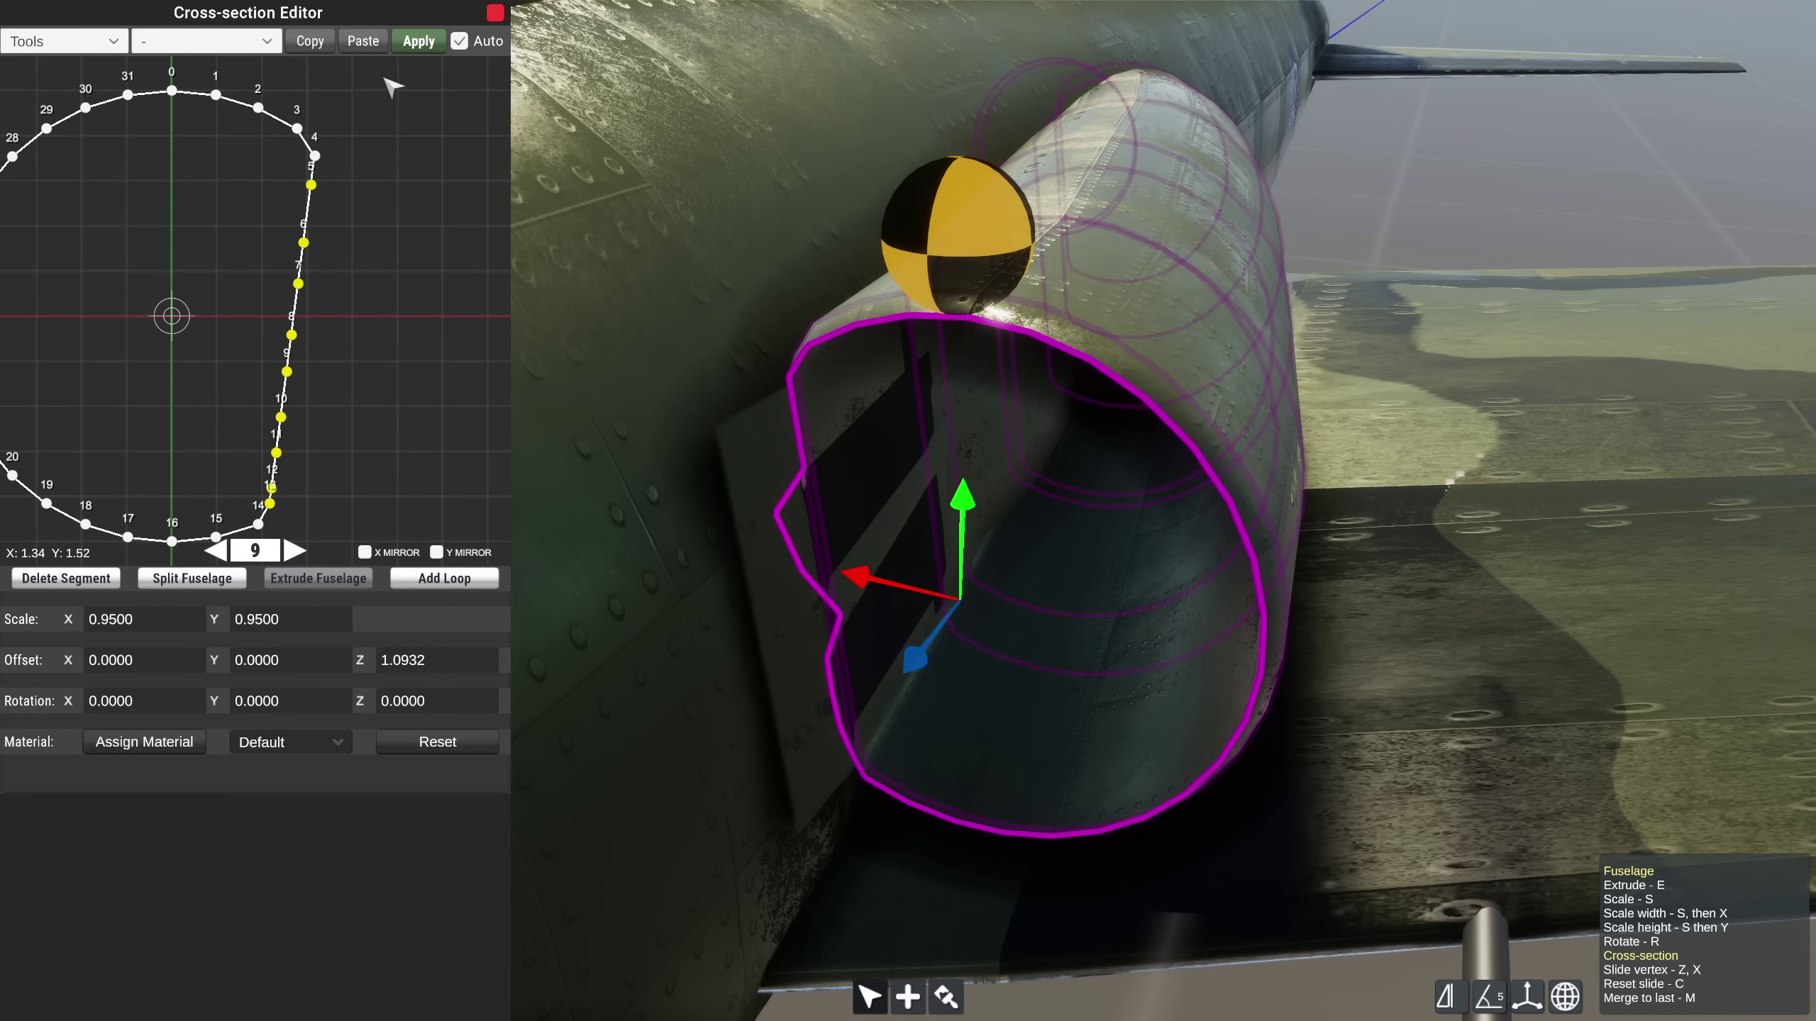
pyautogui.click(422, 46)
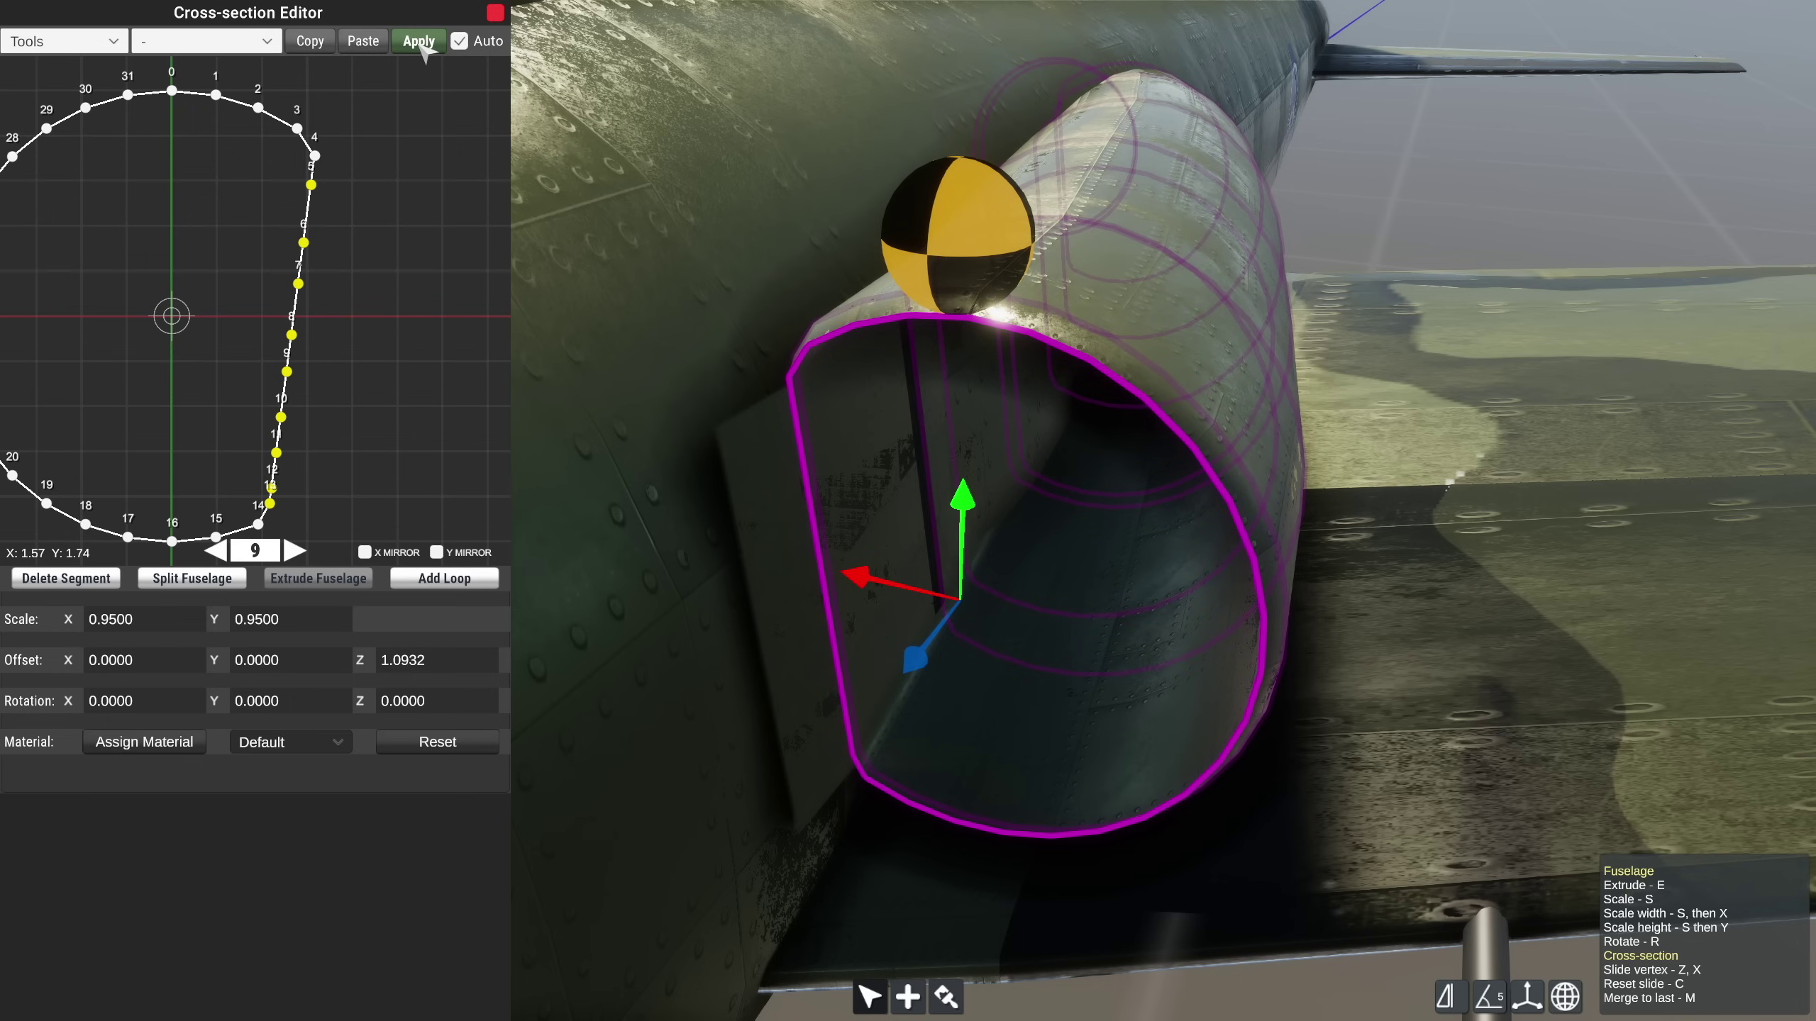
pyautogui.click(495, 13)
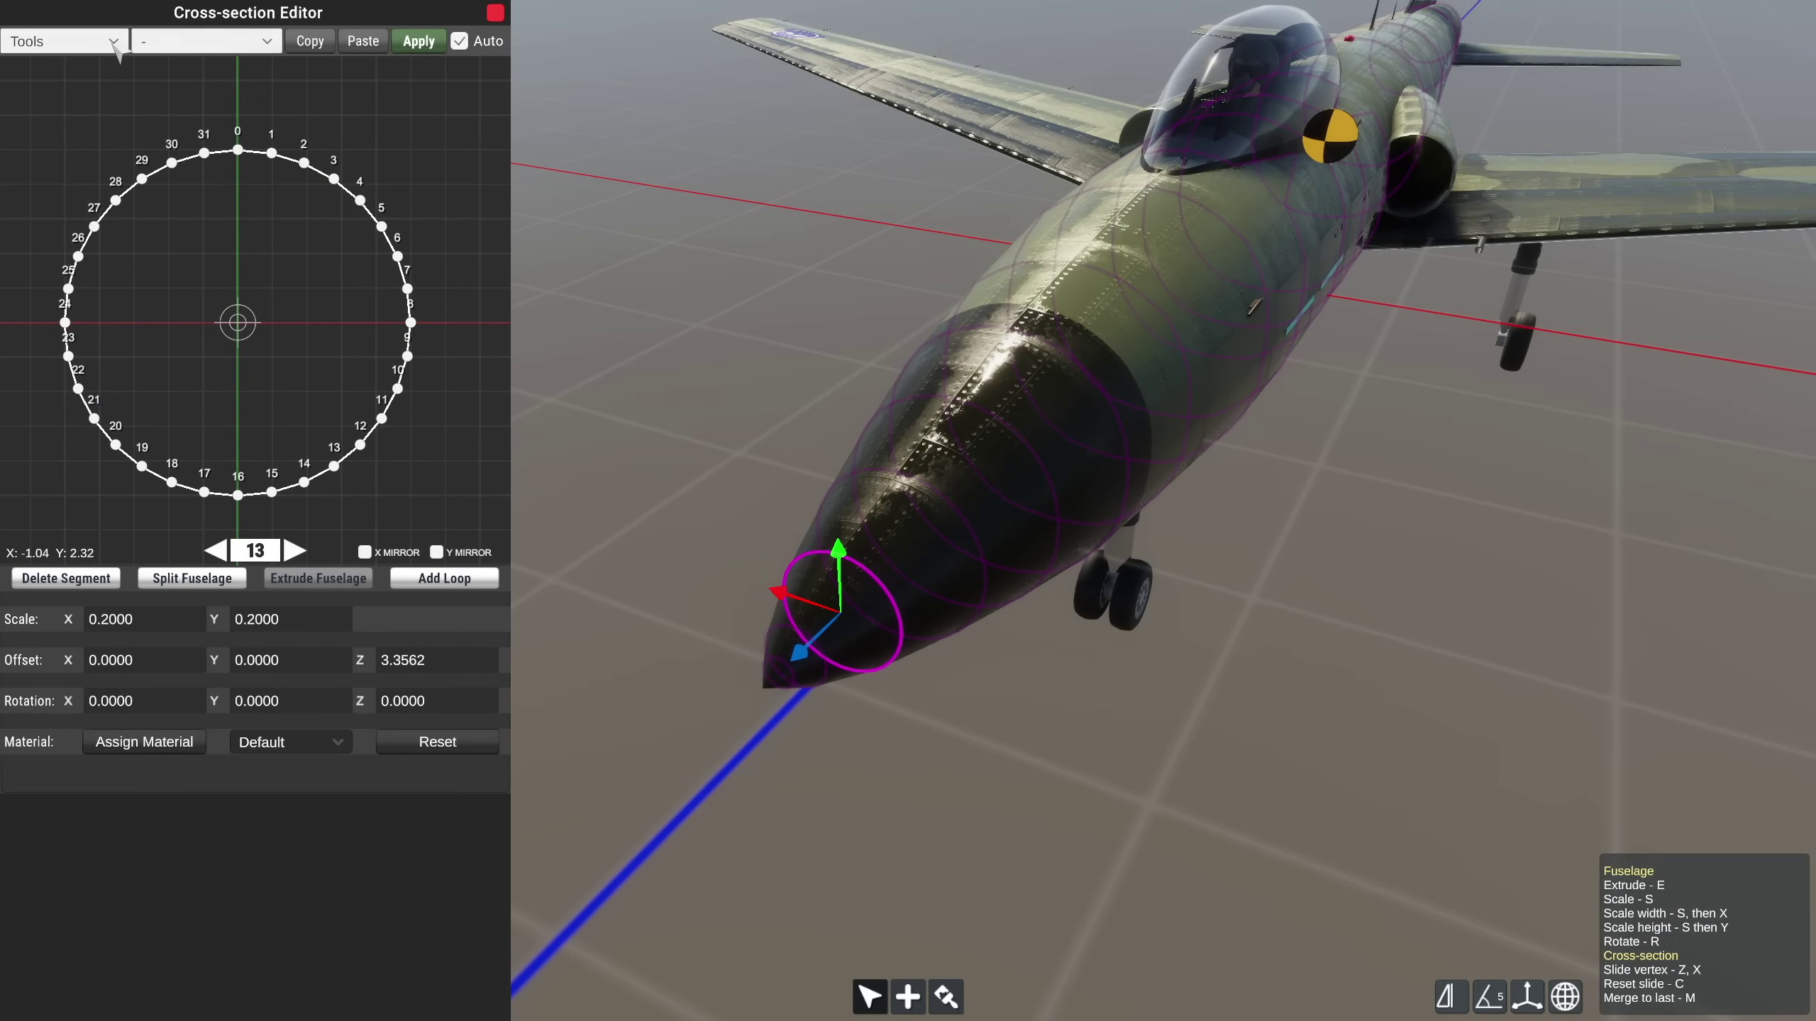
# Blend the nose's segment 13 cross-section partway towards a square.
pyautogui.click(112, 42)
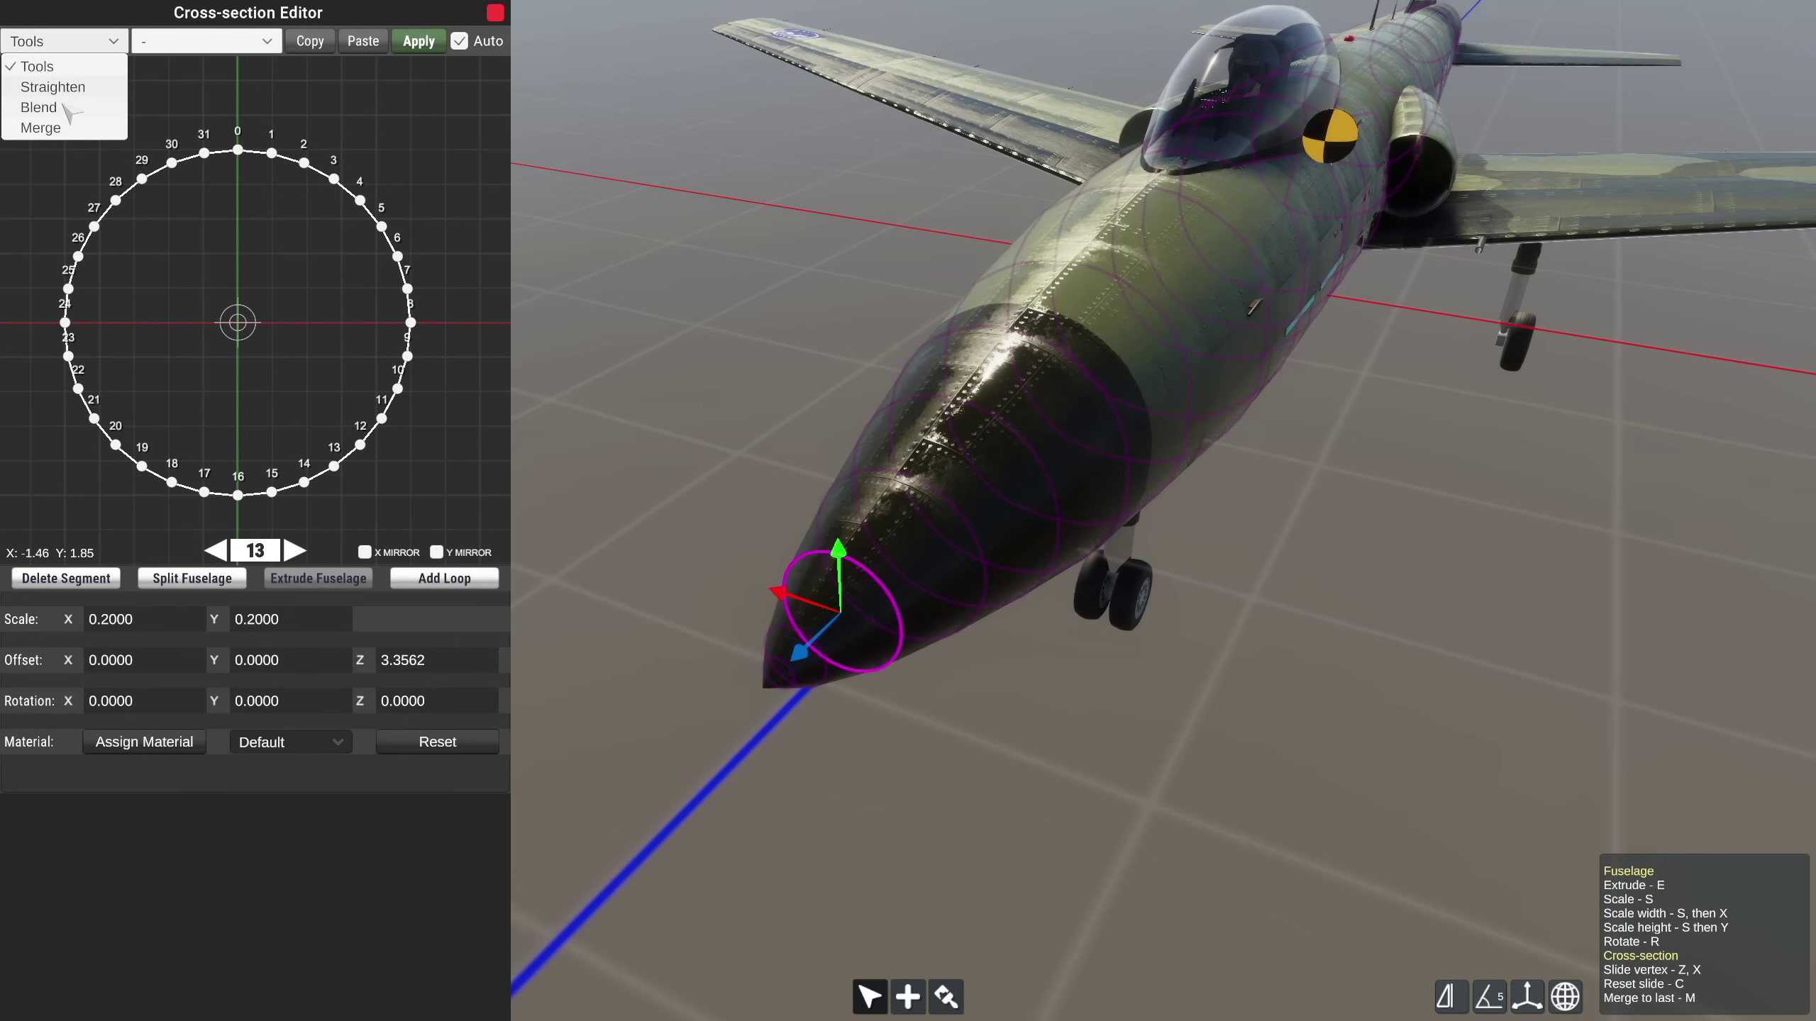
pyautogui.click(68, 105)
pyautogui.click(169, 46)
pyautogui.click(181, 130)
pyautogui.moveTo(80, 71); pyautogui.dragTo(154, 95)
pyautogui.click(407, 75)
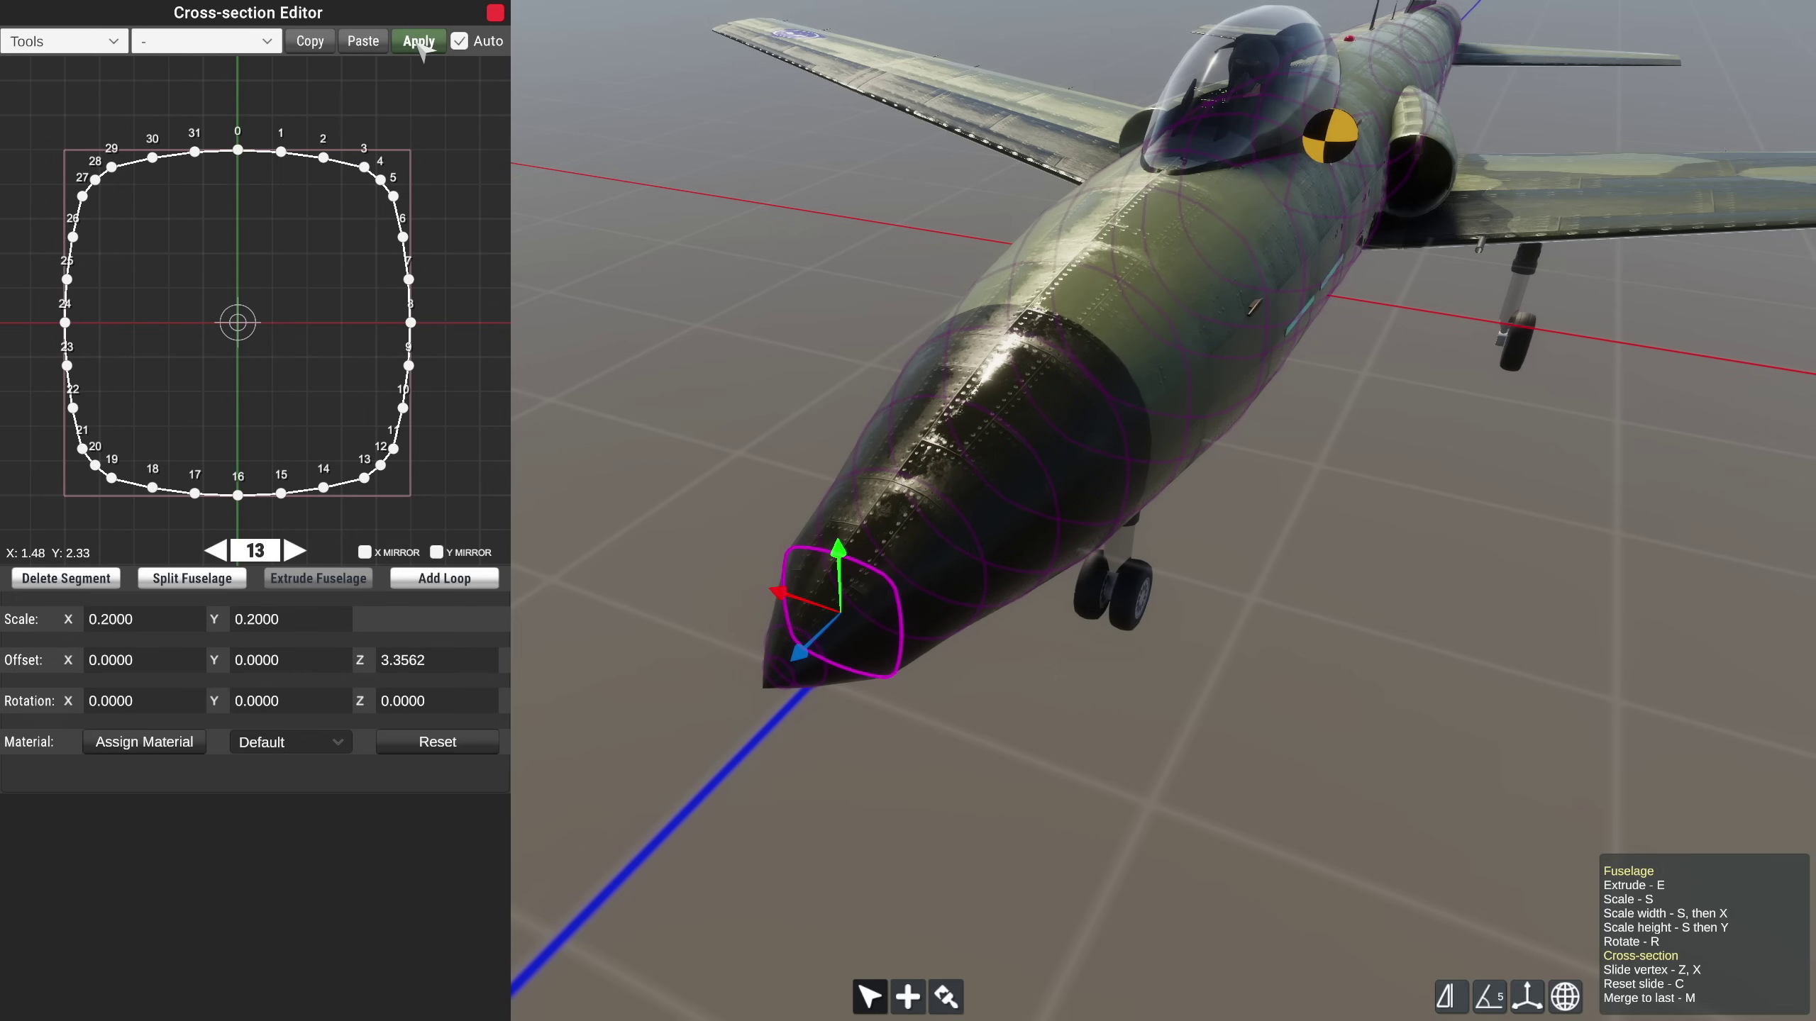
# Blend the nose's segment 13 cross-section back towards a circle.
pyautogui.click(104, 50)
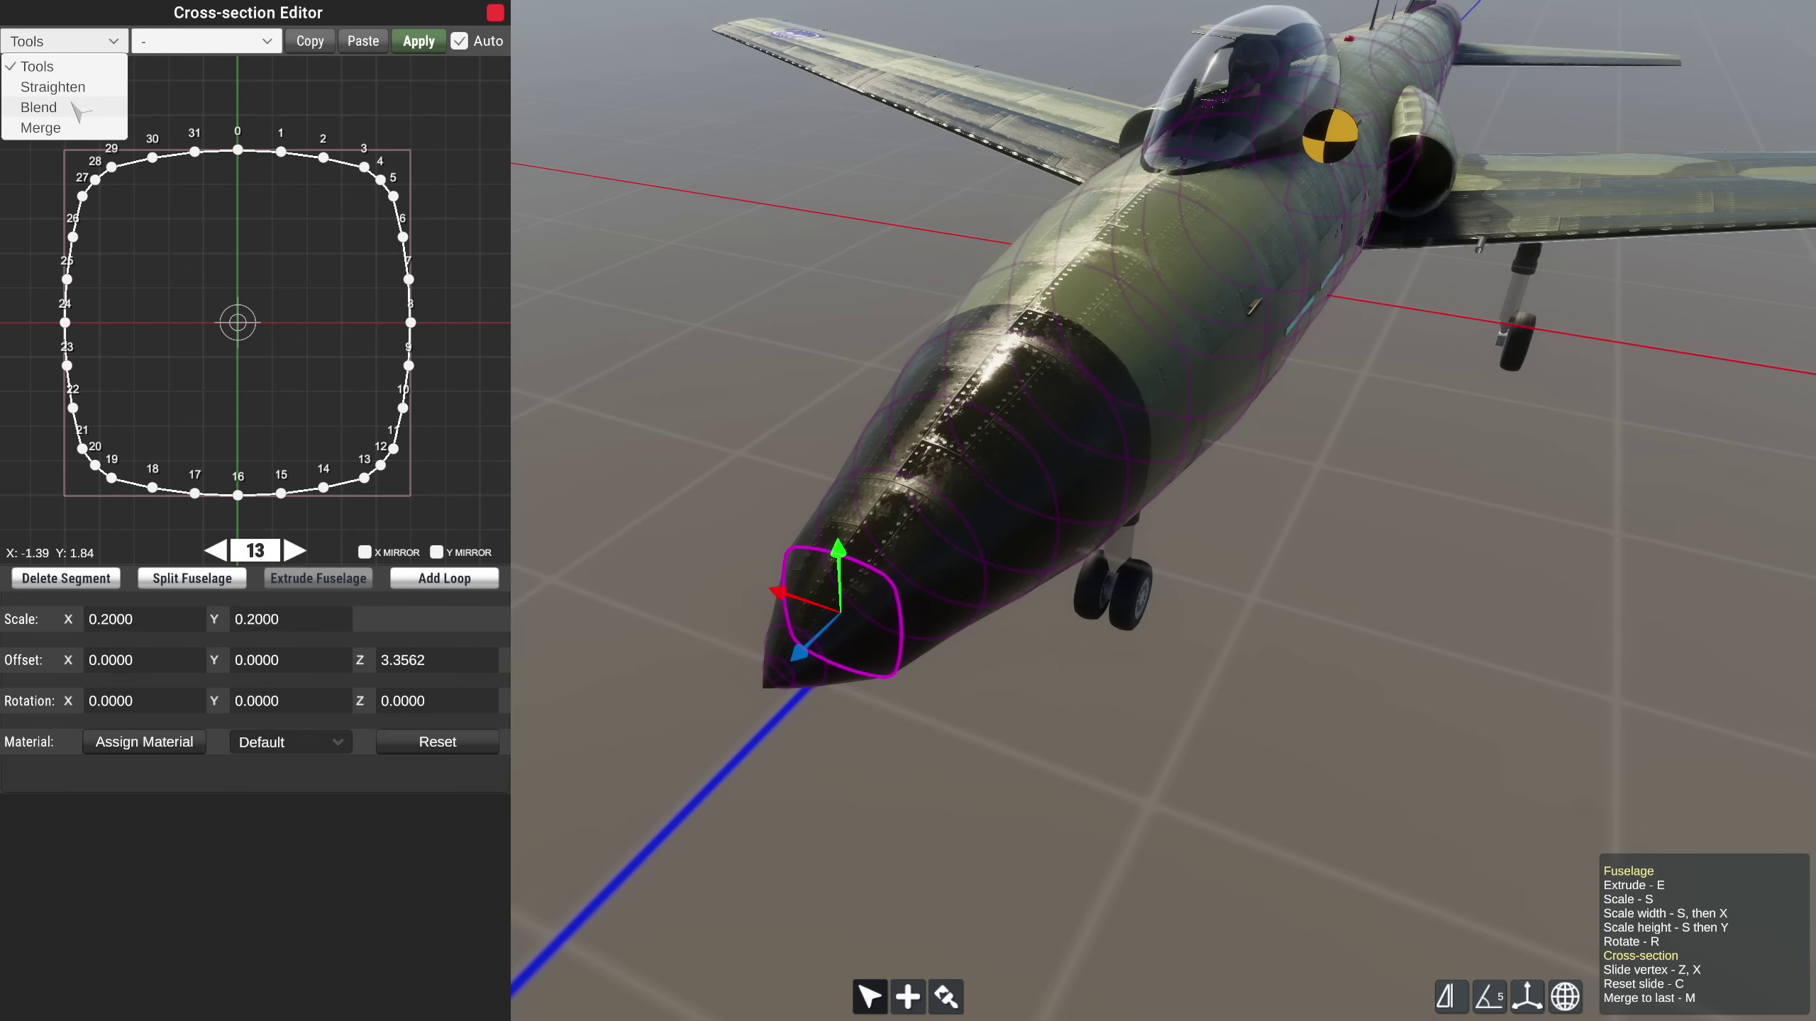
pyautogui.click(71, 102)
pyautogui.click(158, 48)
pyautogui.click(159, 87)
pyautogui.moveTo(81, 74); pyautogui.dragTo(255, 78)
pyautogui.click(408, 74)
# Go back to the main fuselage's segment 8, copy its cross-section and move on to the preceding segment.
pyautogui.click(221, 552)
pyautogui.click(222, 552)
pyautogui.click(222, 552)
pyautogui.click(223, 552)
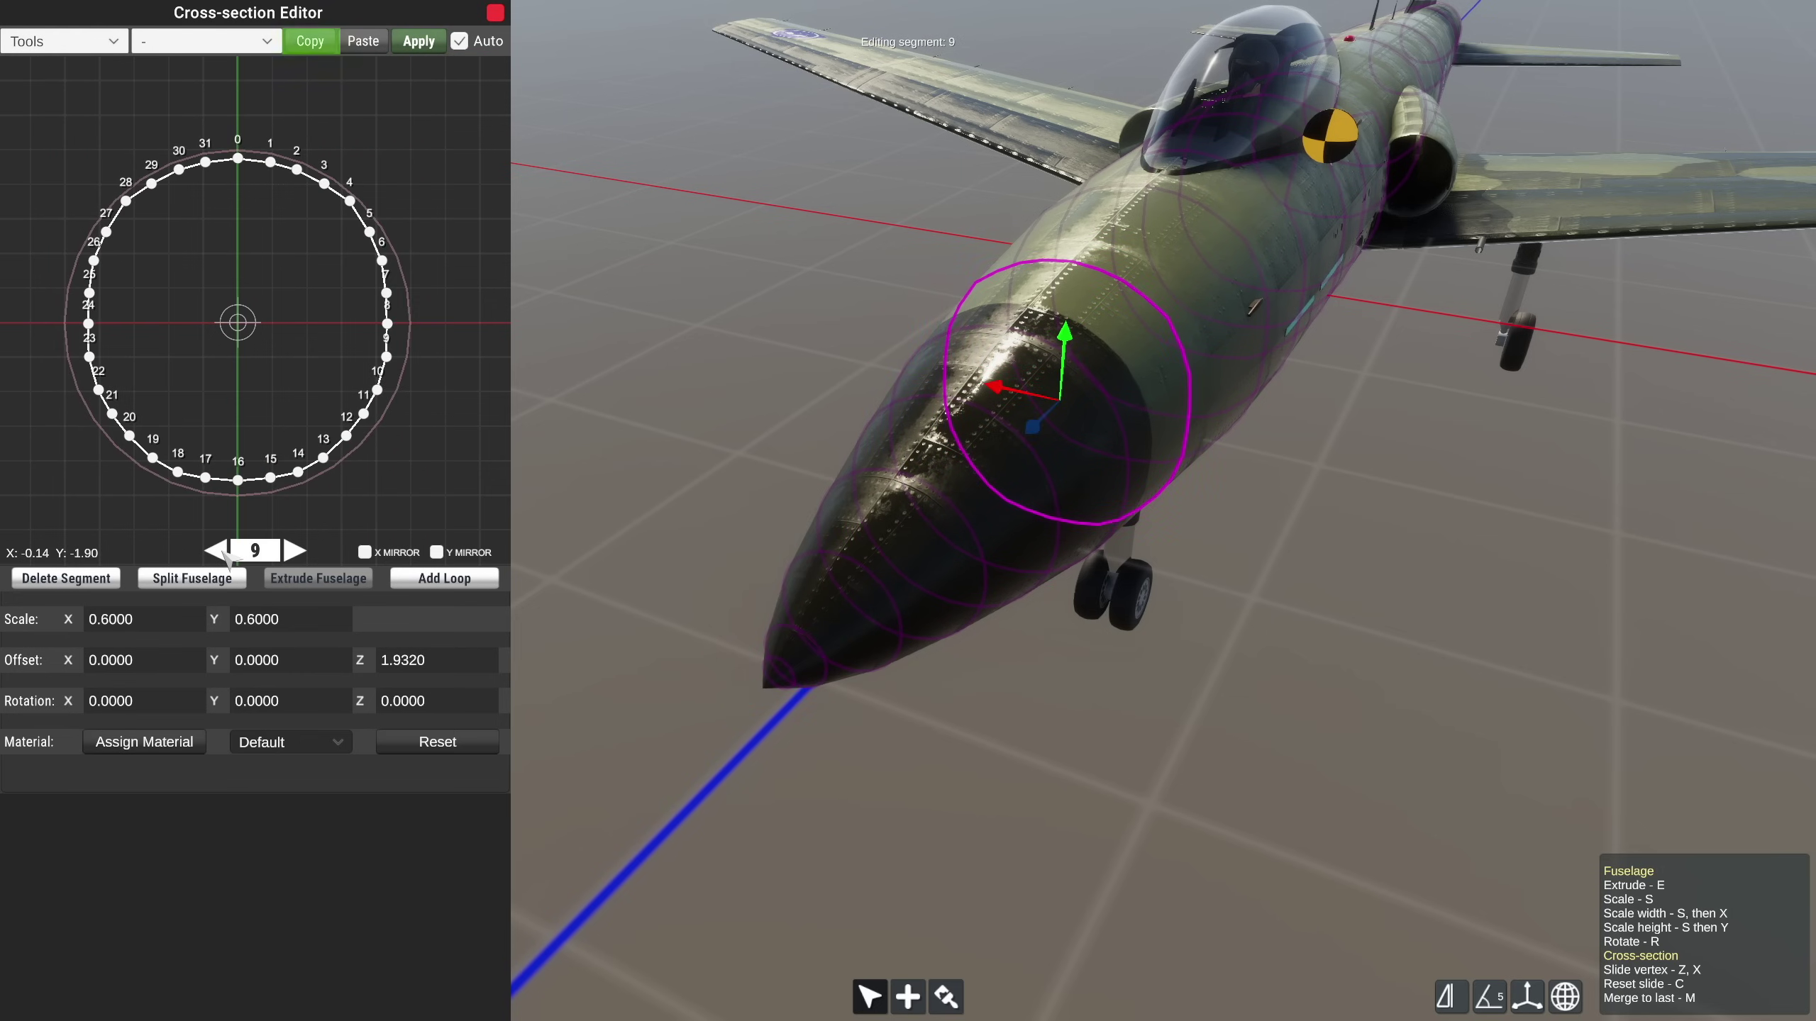
pyautogui.click(215, 550)
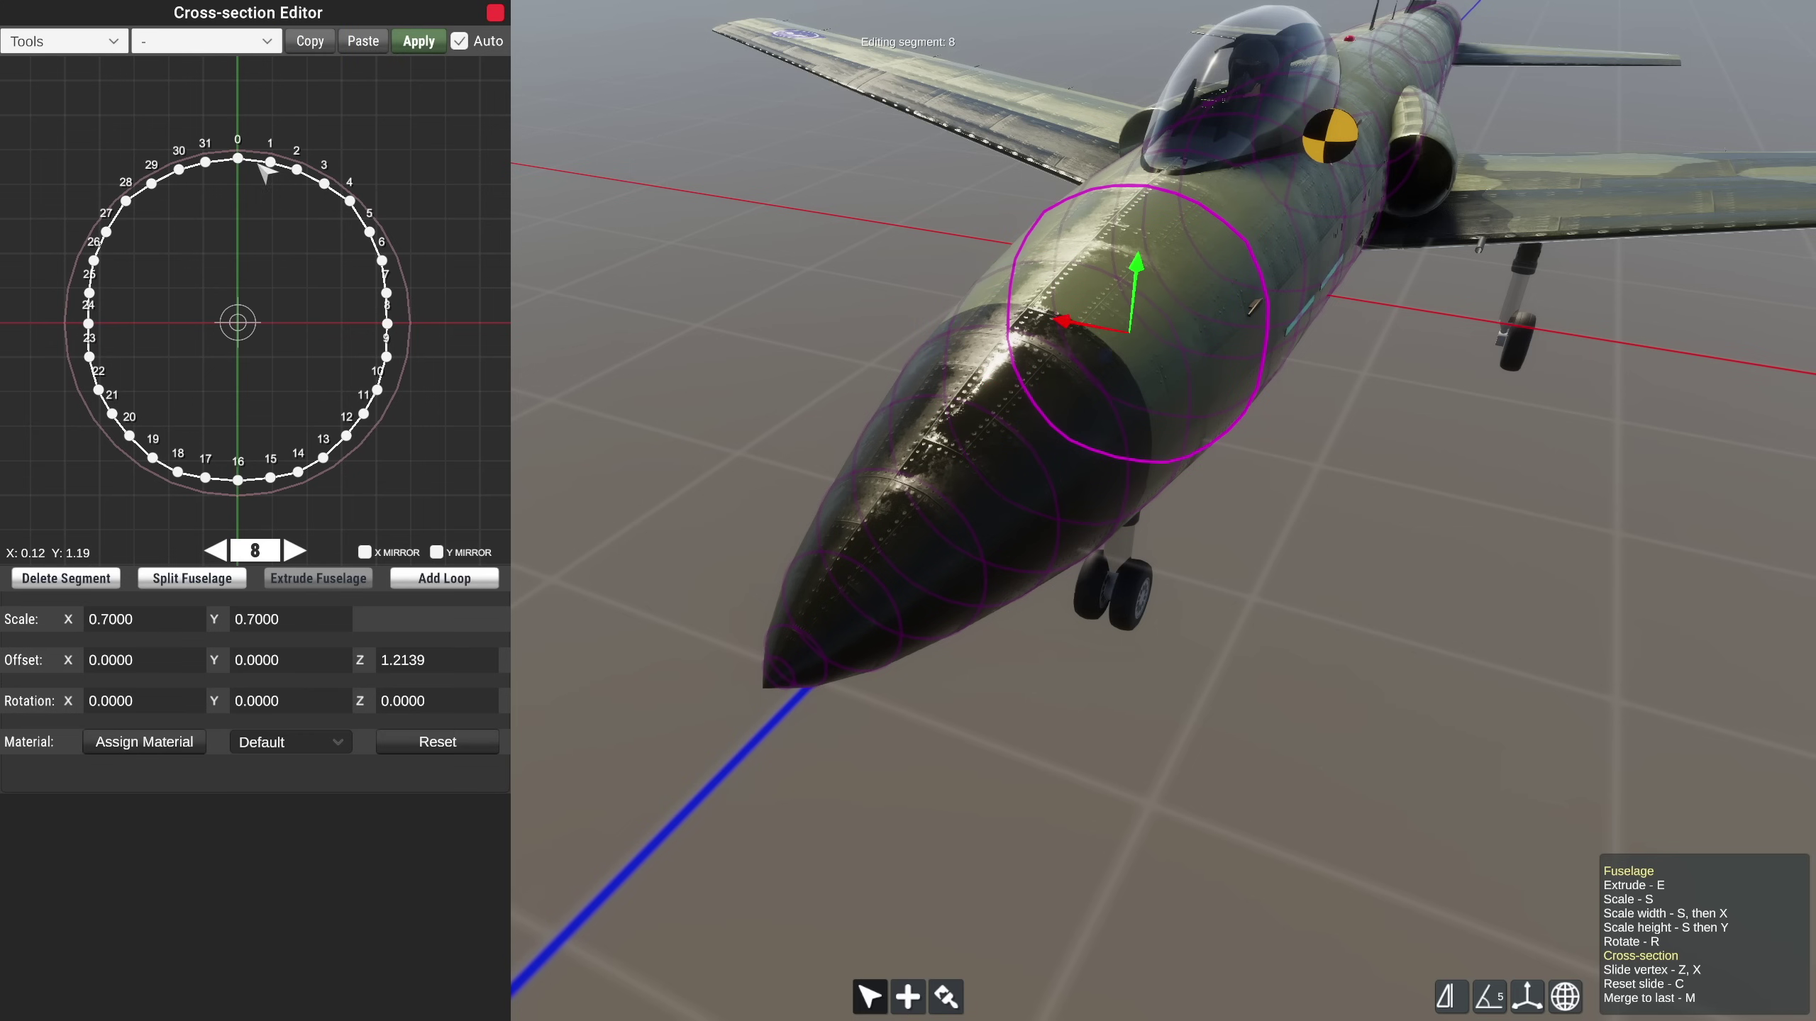
pyautogui.click(319, 46)
pyautogui.click(217, 551)
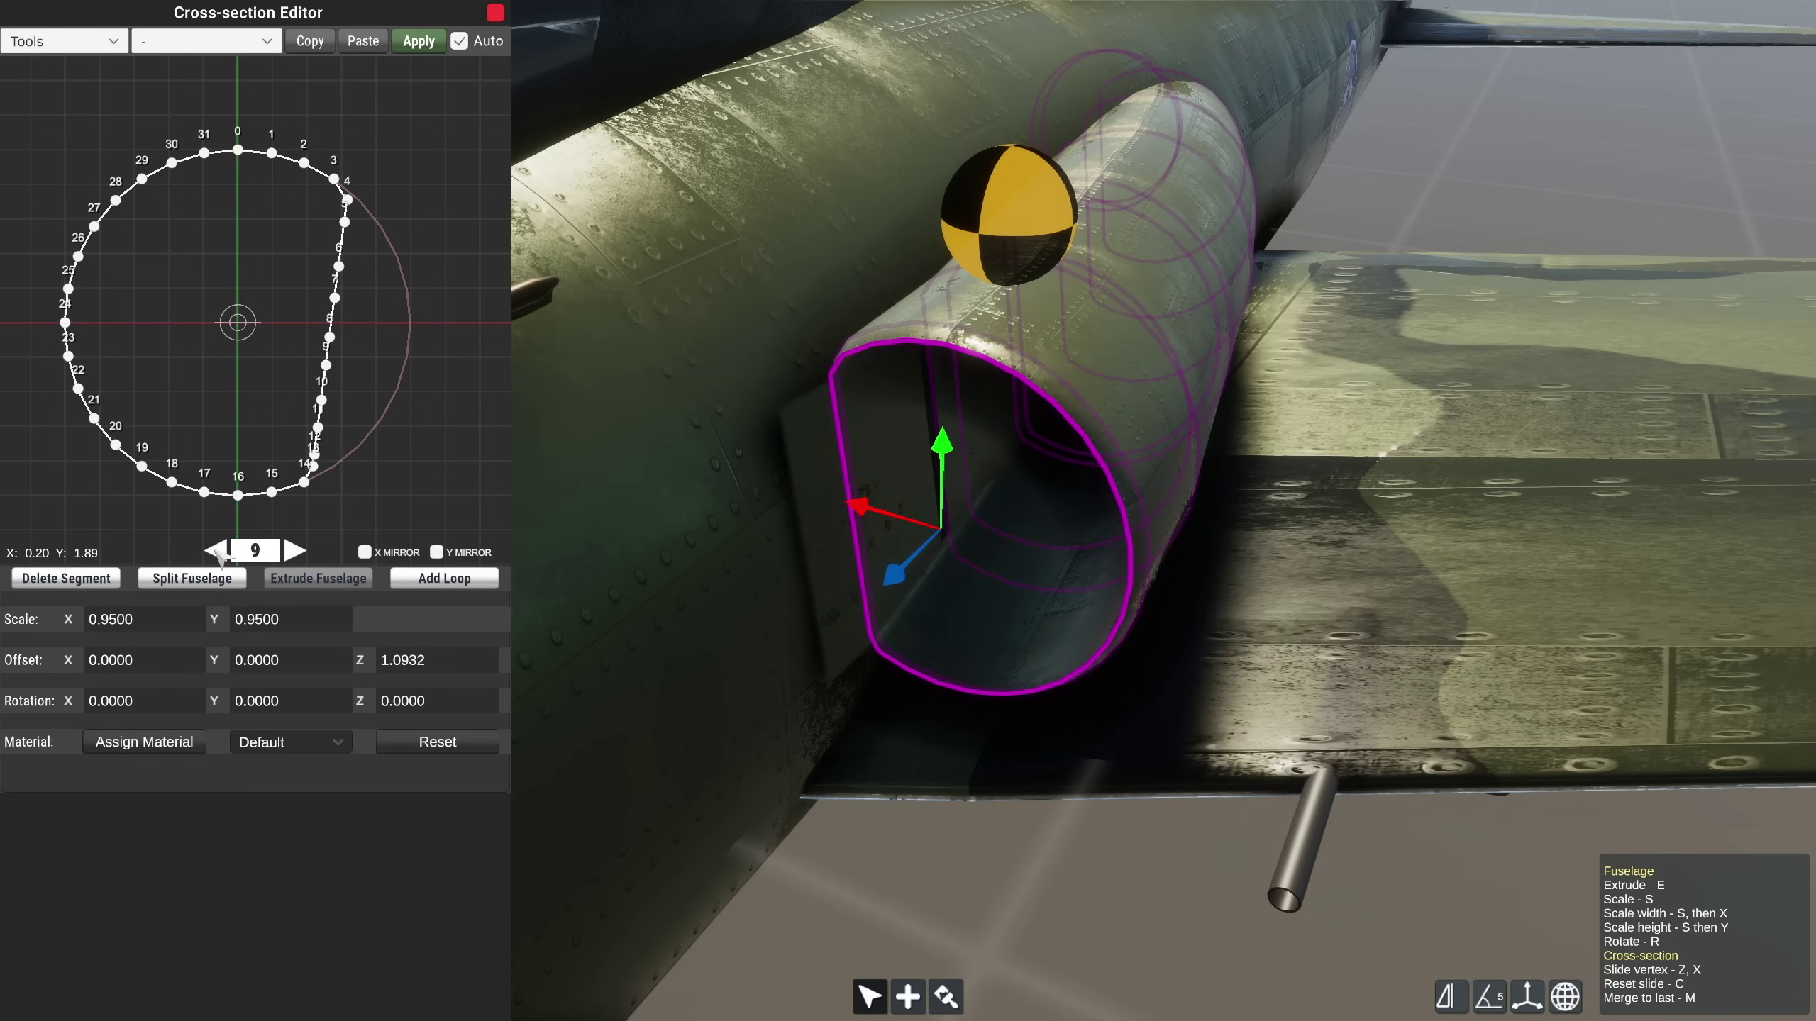
# Merge vertices 12 and 13 at the lower inner corner of the intake's segment 9 cross-section.
pyautogui.scroll(6, 320, 502)
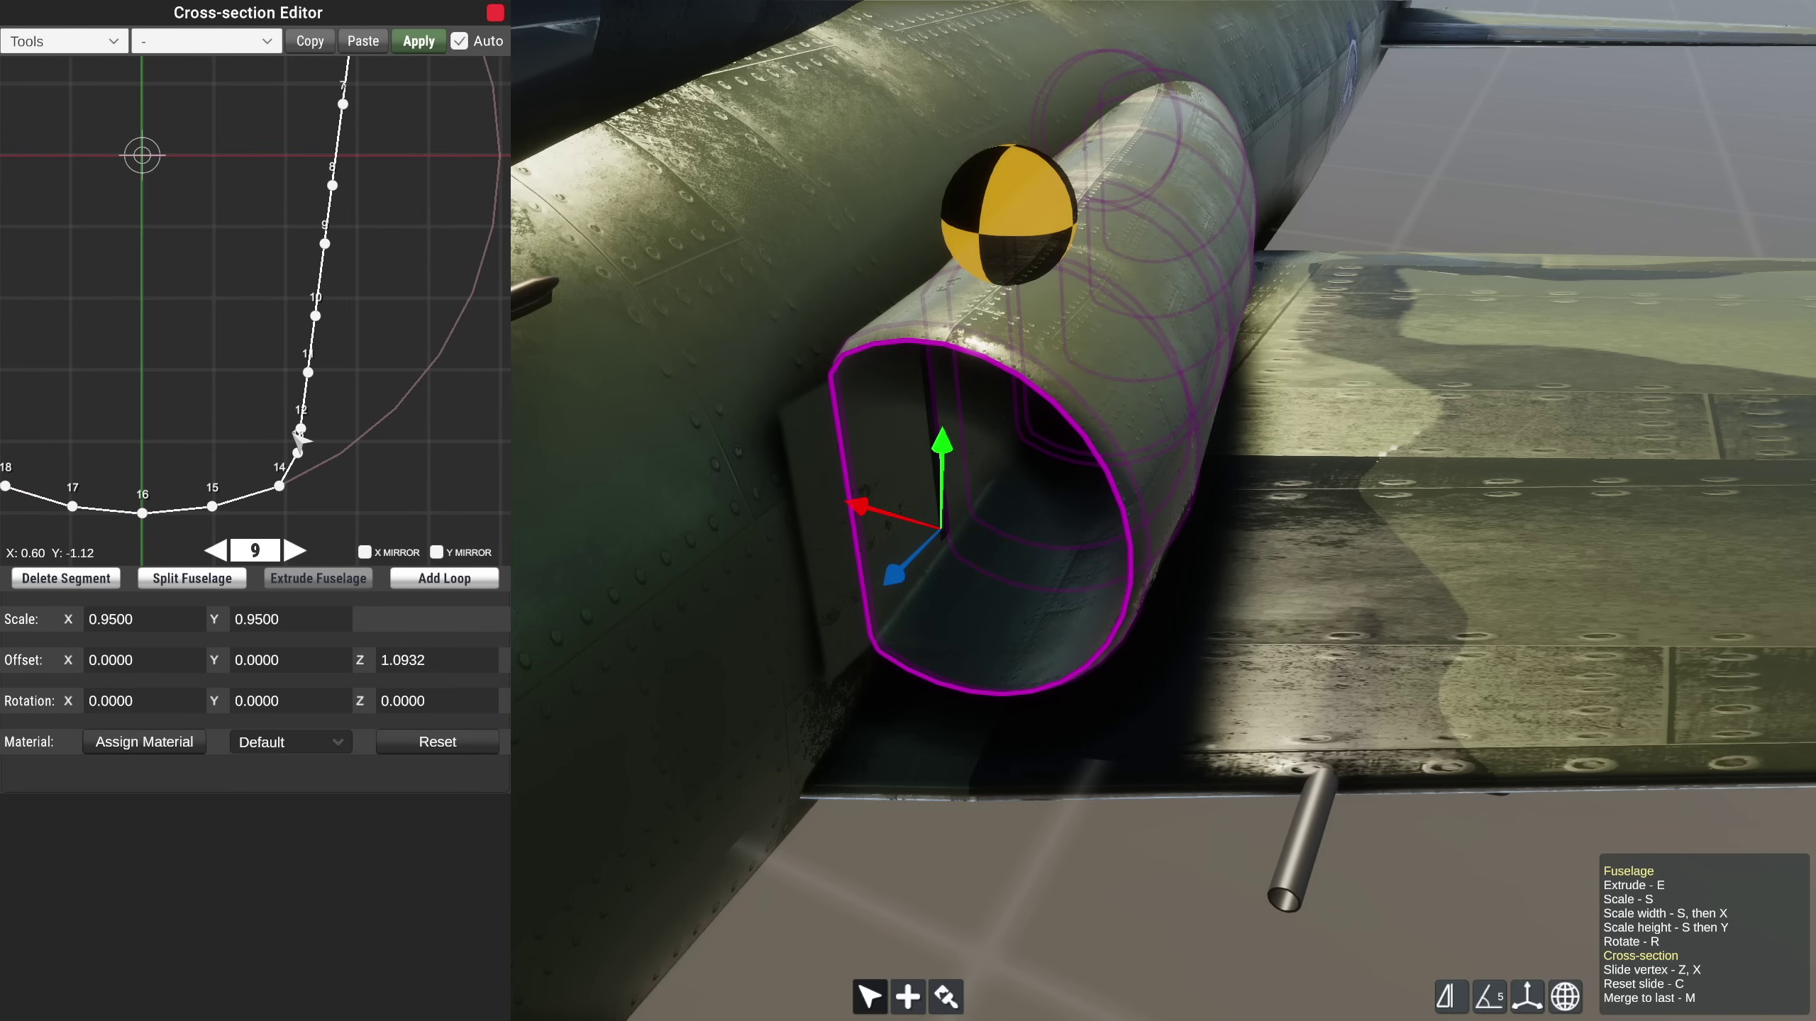
pyautogui.moveTo(275, 472); pyautogui.dragTo(250, 438, button='middle')
pyautogui.scroll(2, 270, 403)
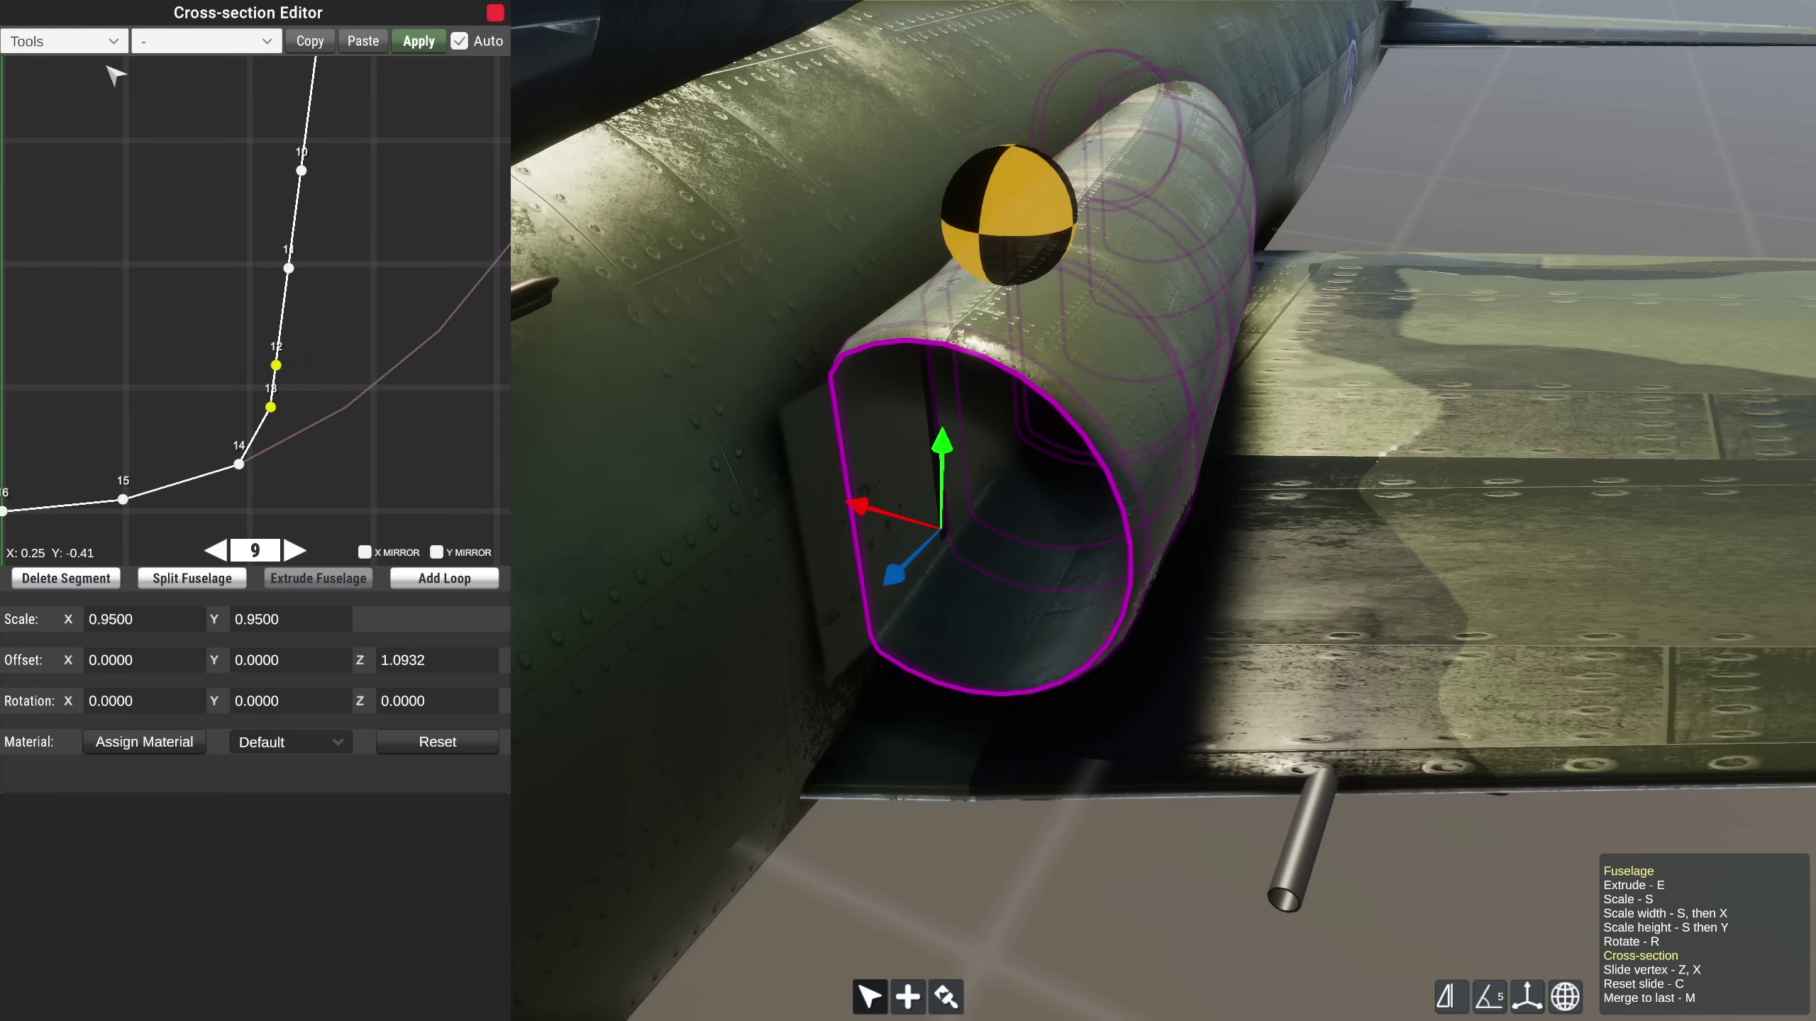
pyautogui.click(105, 43)
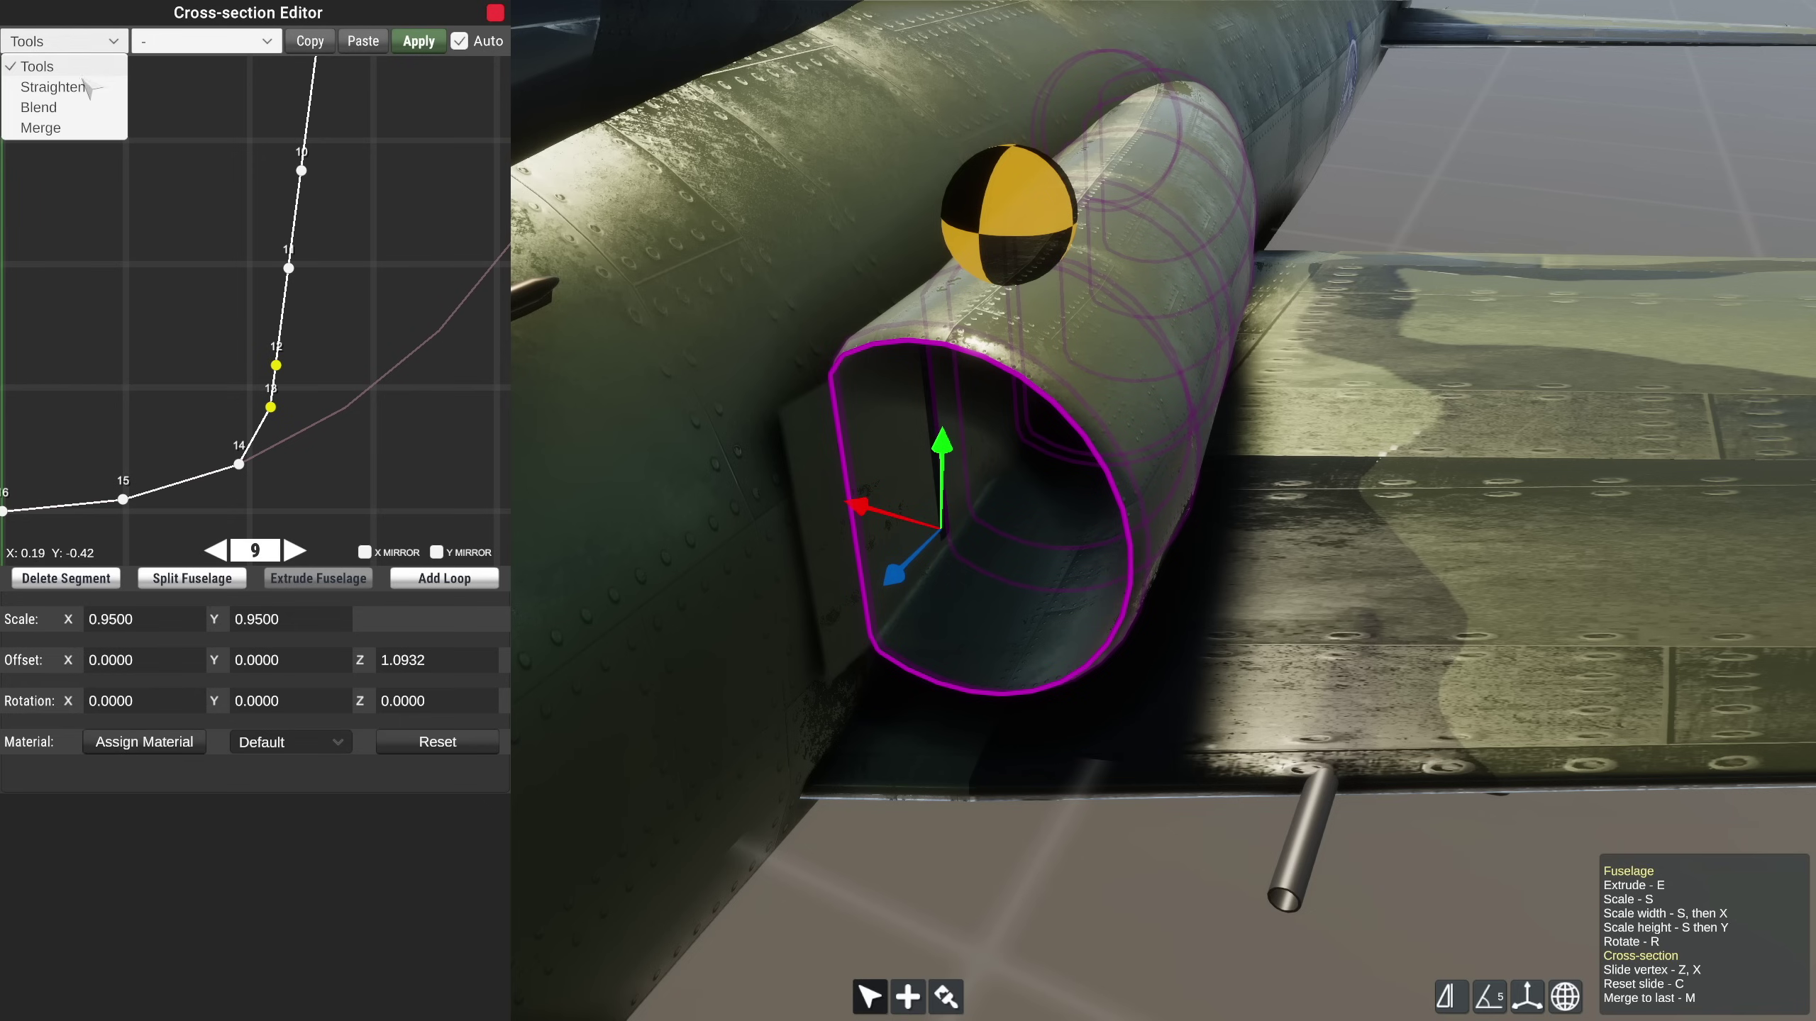
pyautogui.click(67, 129)
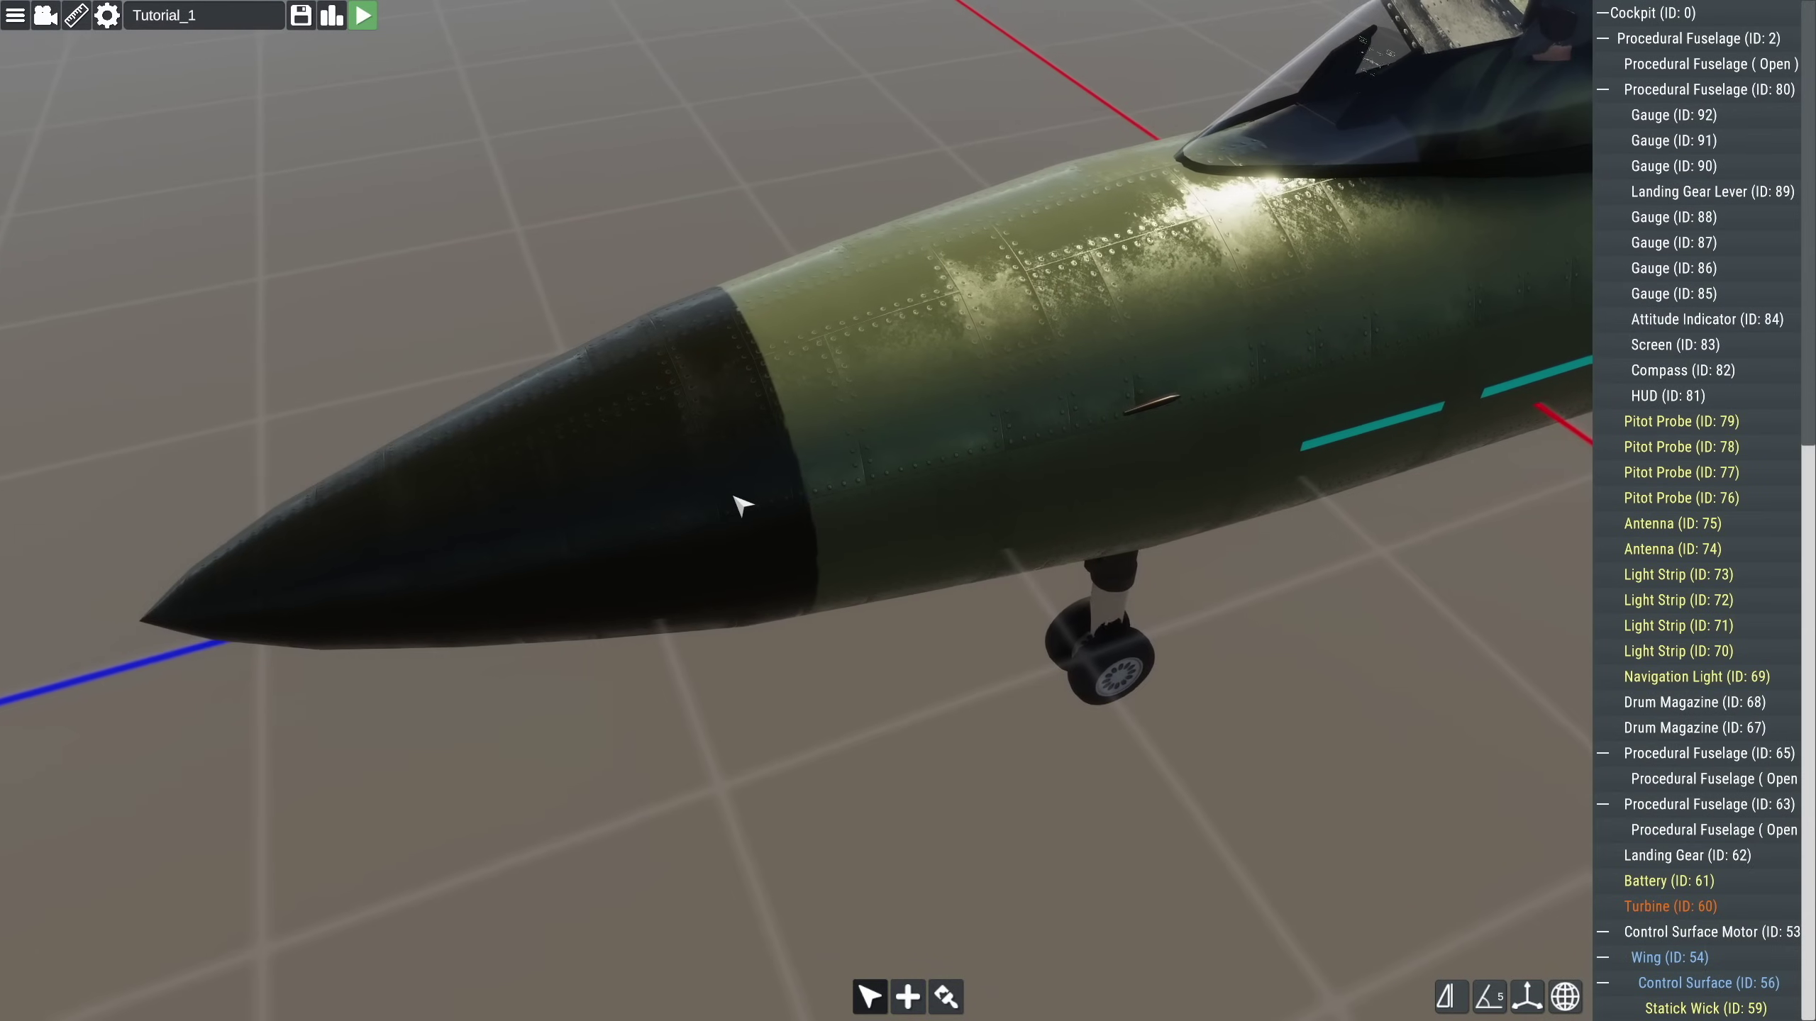
# Open the main fuselage's cross-section editor, advance to segment 9 behind the nose and split the fuselage there.
pyautogui.click(743, 504)
pyautogui.click(1691, 625)
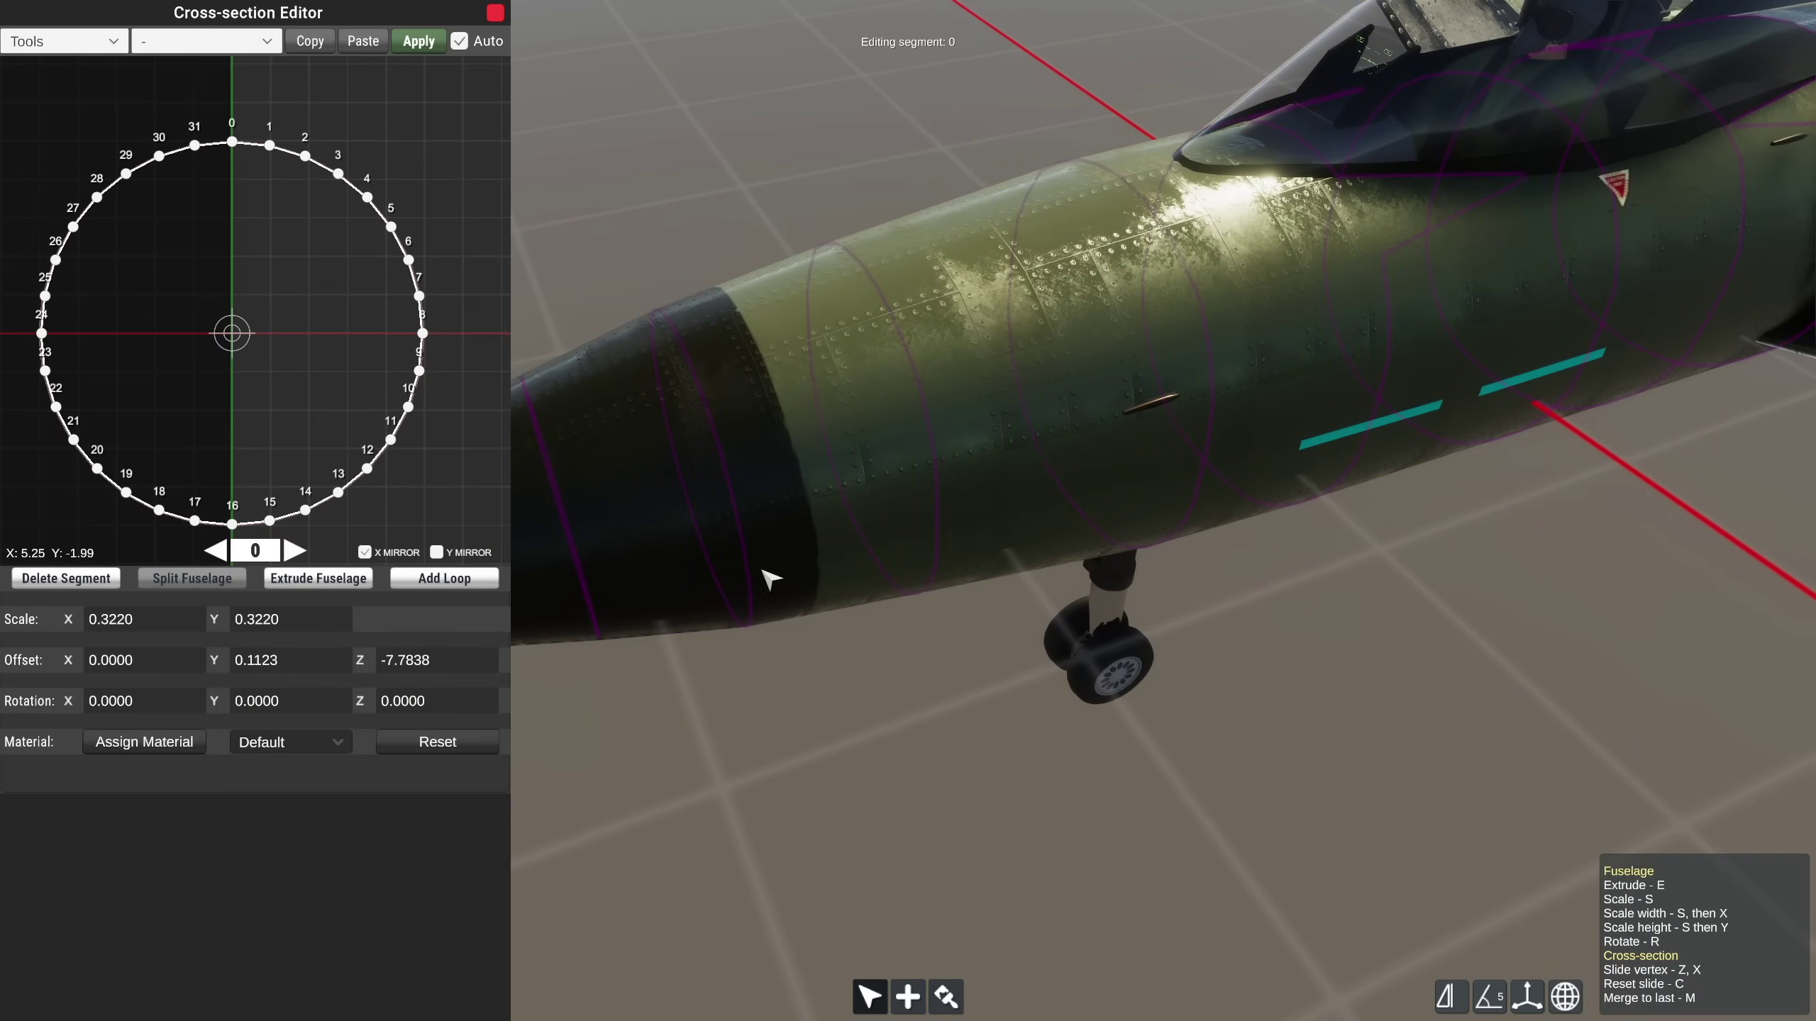
pyautogui.click(292, 551)
pyautogui.click(293, 550)
pyautogui.click(294, 550)
pyautogui.click(295, 550)
pyautogui.click(295, 551)
pyautogui.click(296, 551)
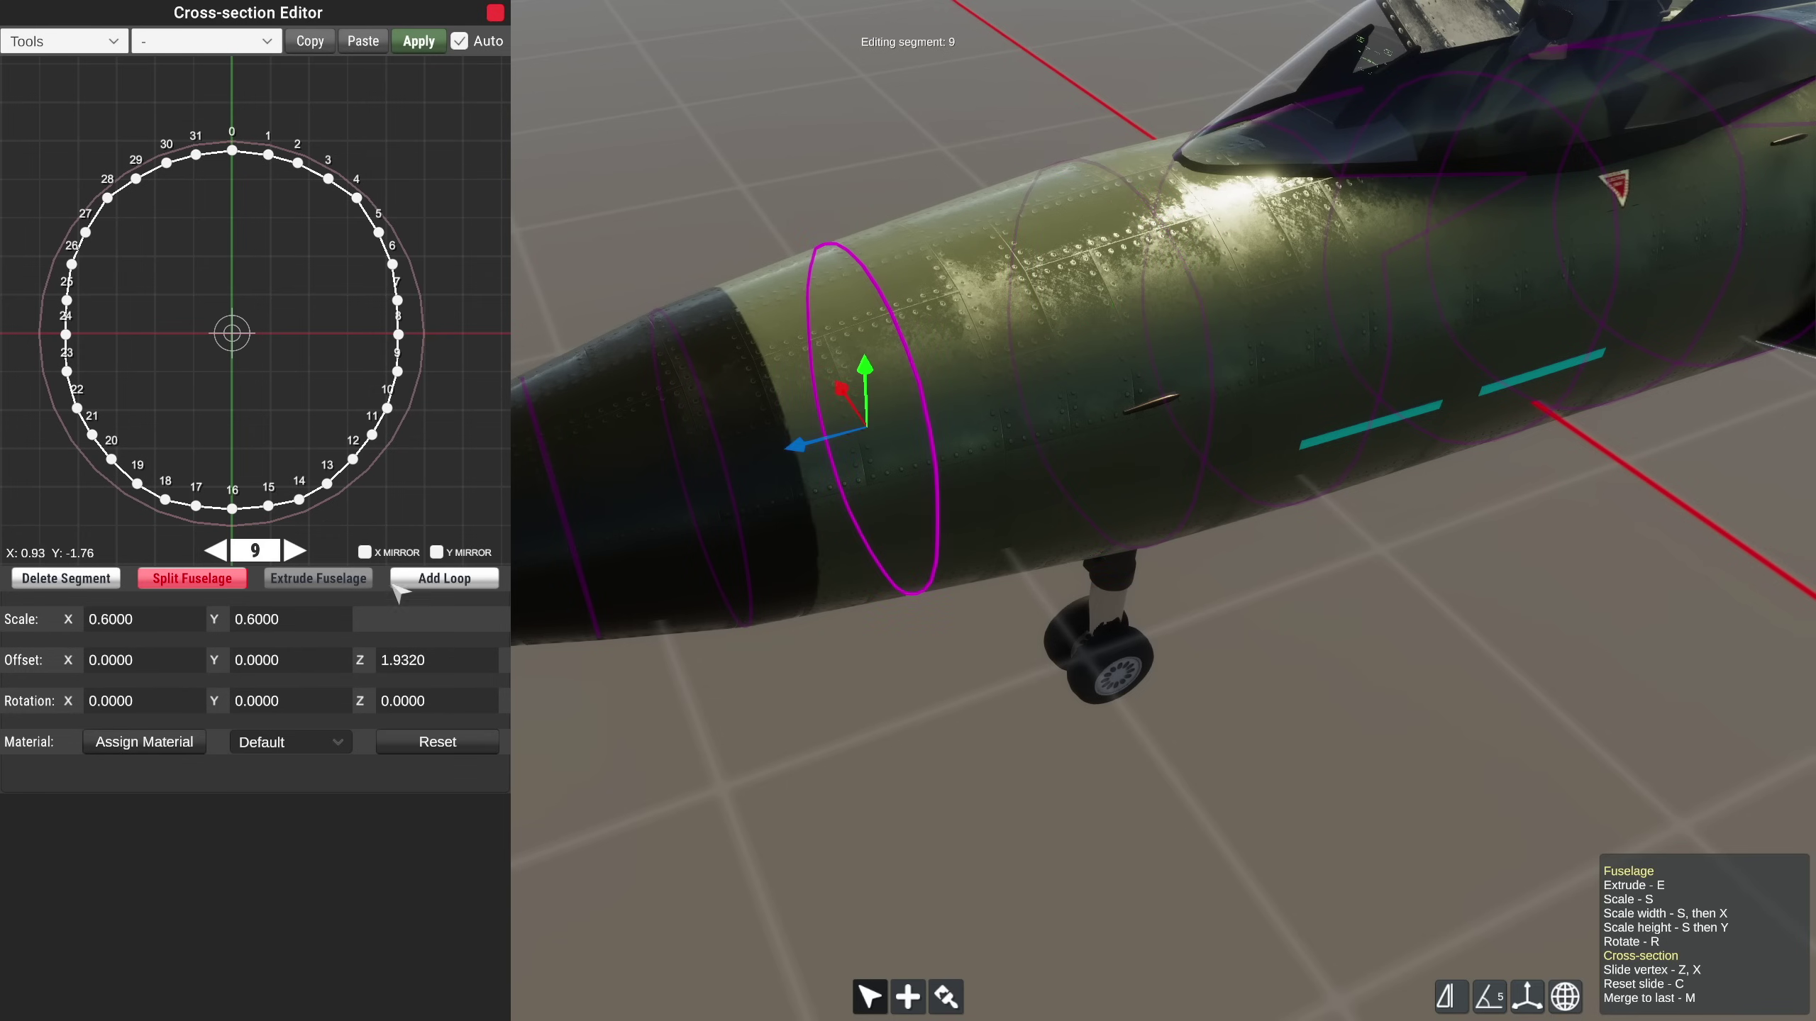
pyautogui.click(208, 583)
pyautogui.click(761, 579)
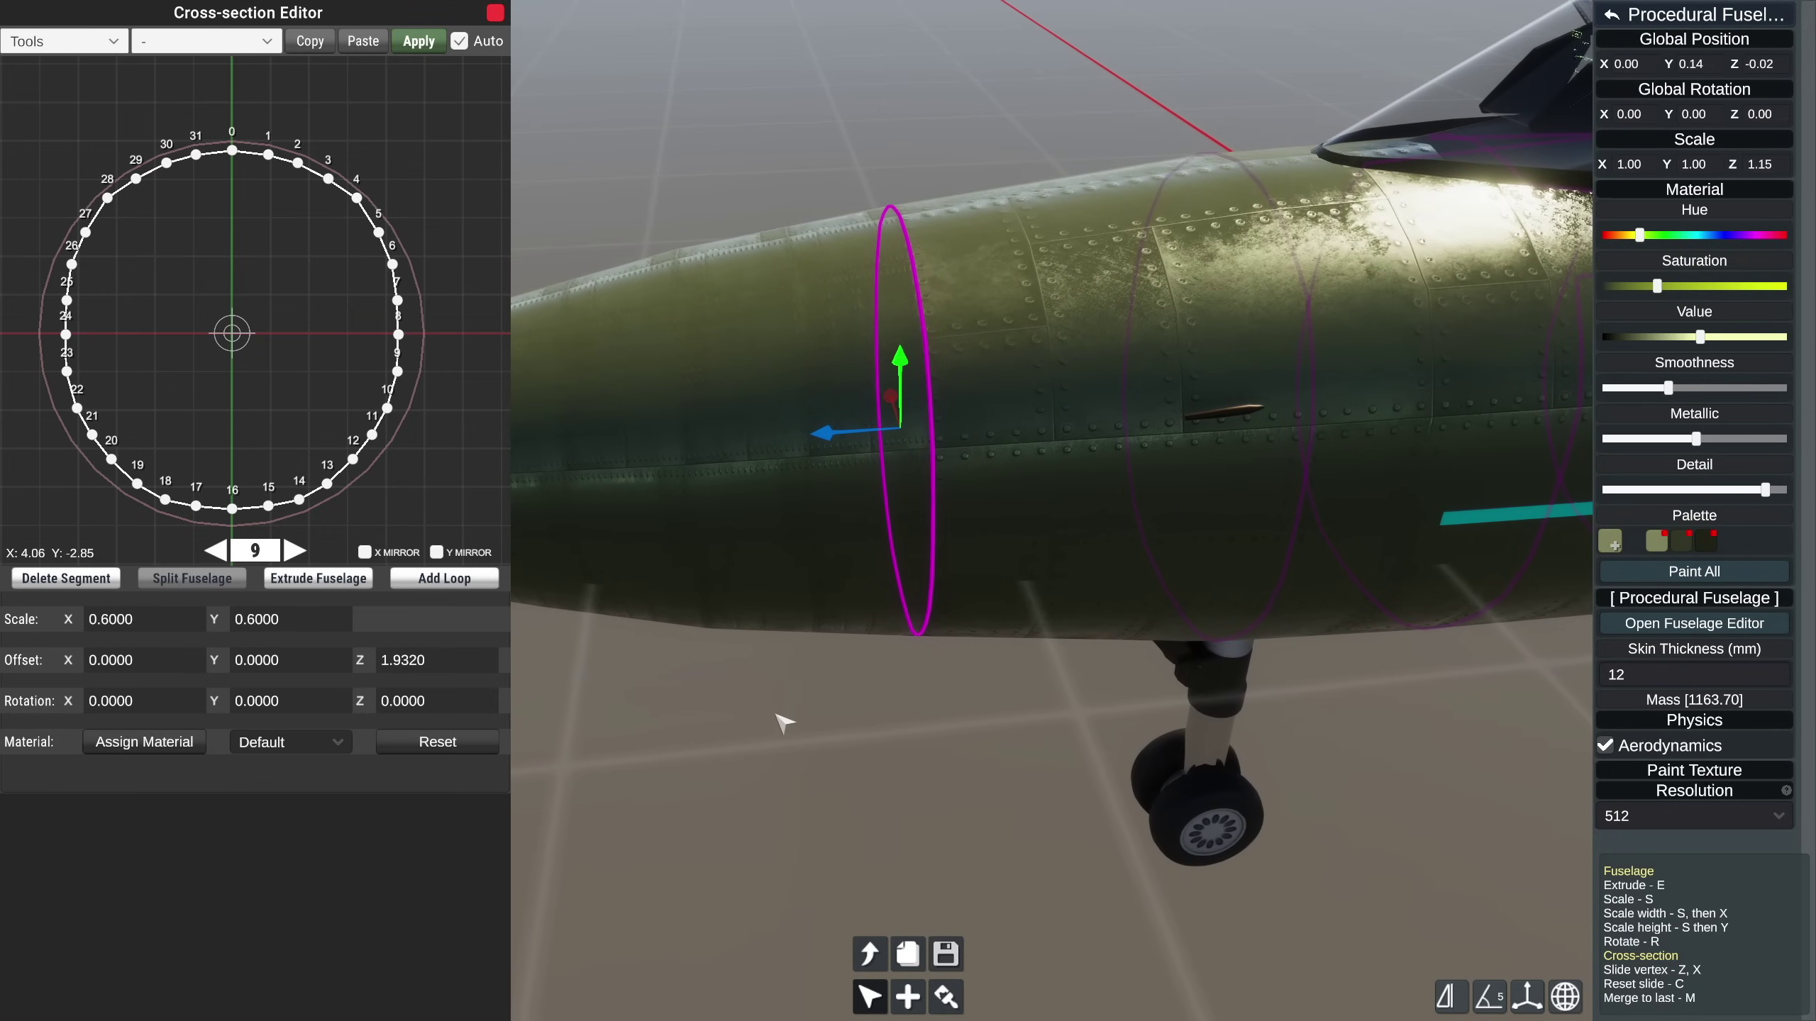
# Close the cross-section editor, select the split-off nose piece and give it the dark palette colour.
pyautogui.click(495, 13)
pyautogui.click(719, 461)
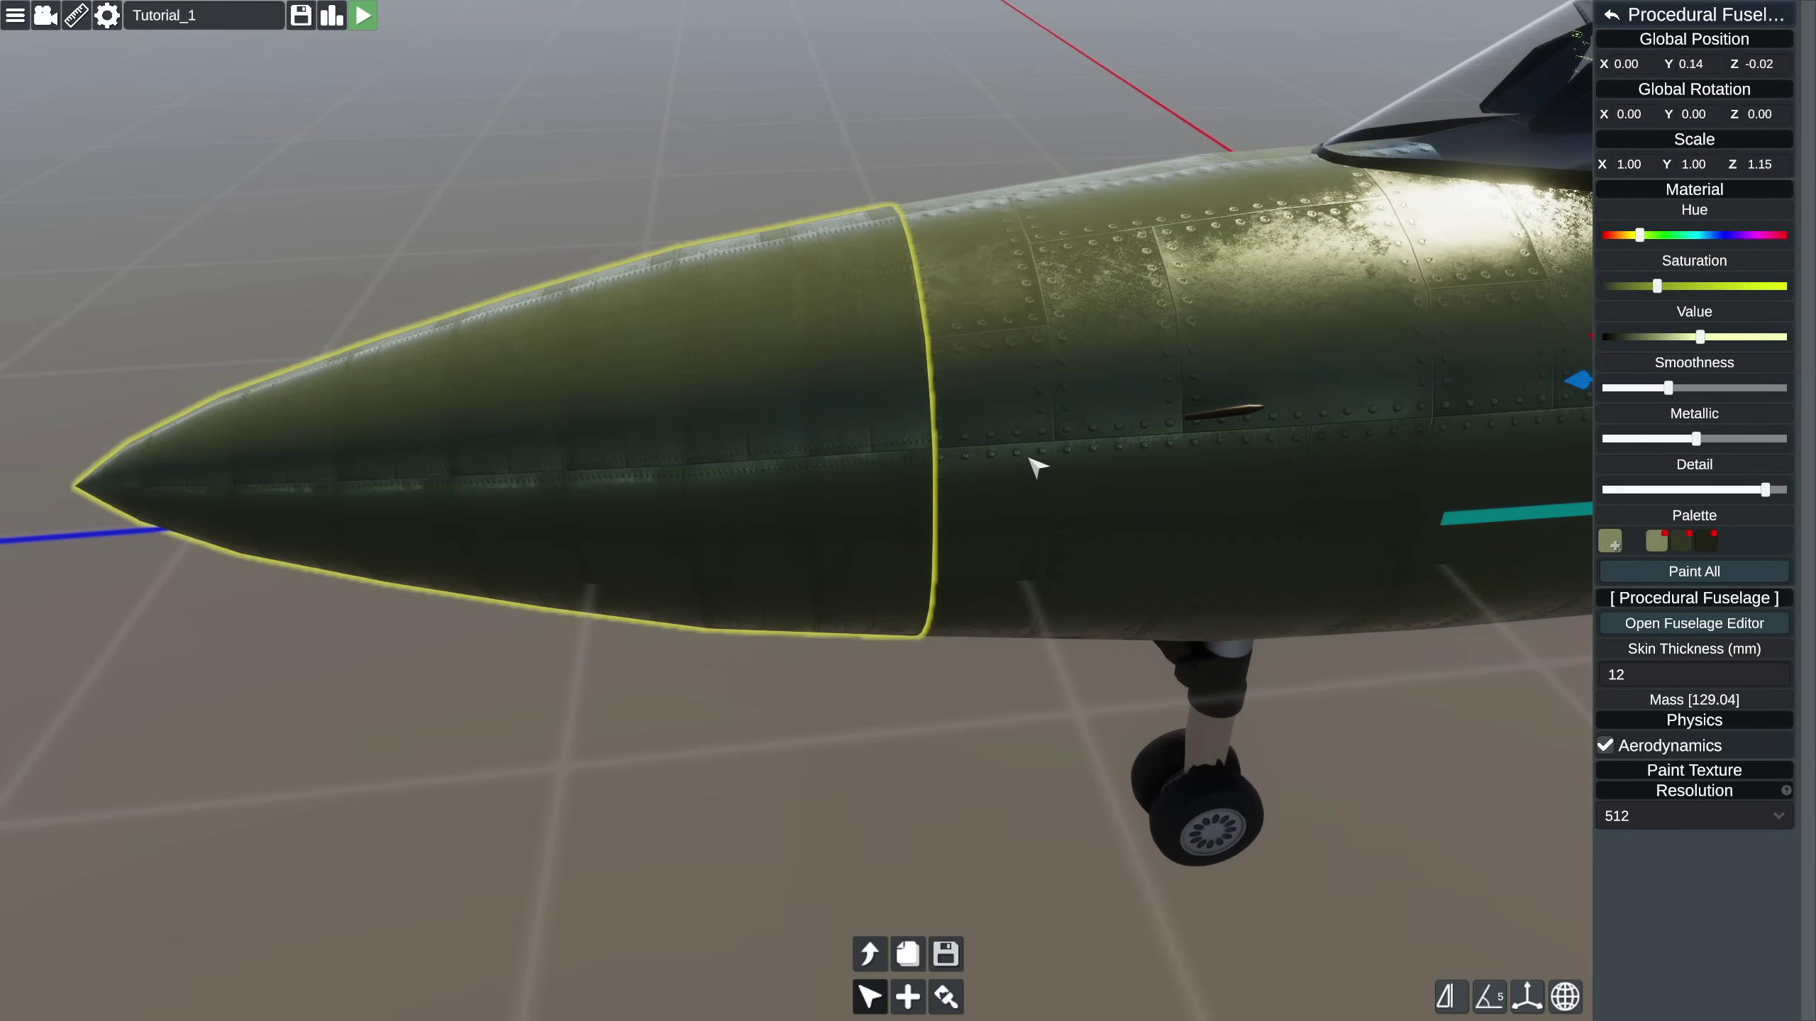
pyautogui.click(1684, 547)
# Extrude a new fuselage piece from segment 0 at the tail end and pull it rearward.
pyautogui.moveTo(808, 781); pyautogui.dragTo(888, 778, button='right')
pyautogui.scroll(-2, 893, 763)
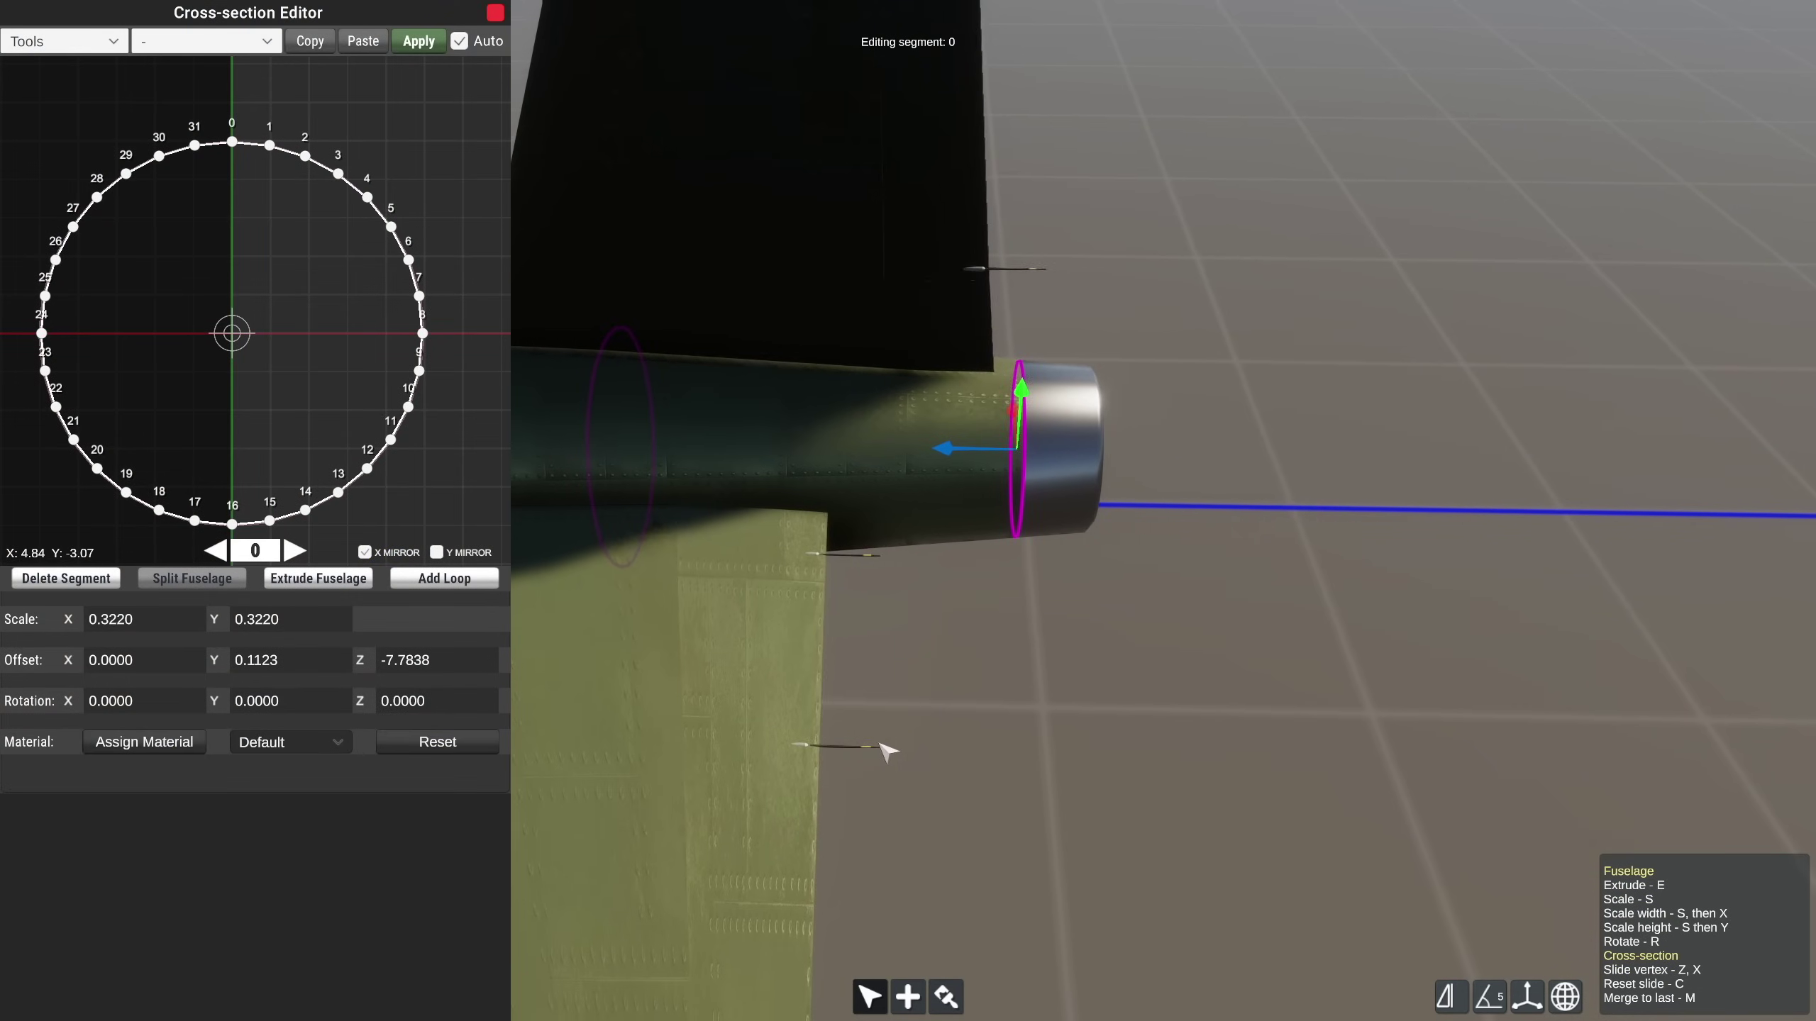
pyautogui.click(314, 580)
pyautogui.moveTo(946, 459); pyautogui.dragTo(1251, 483)
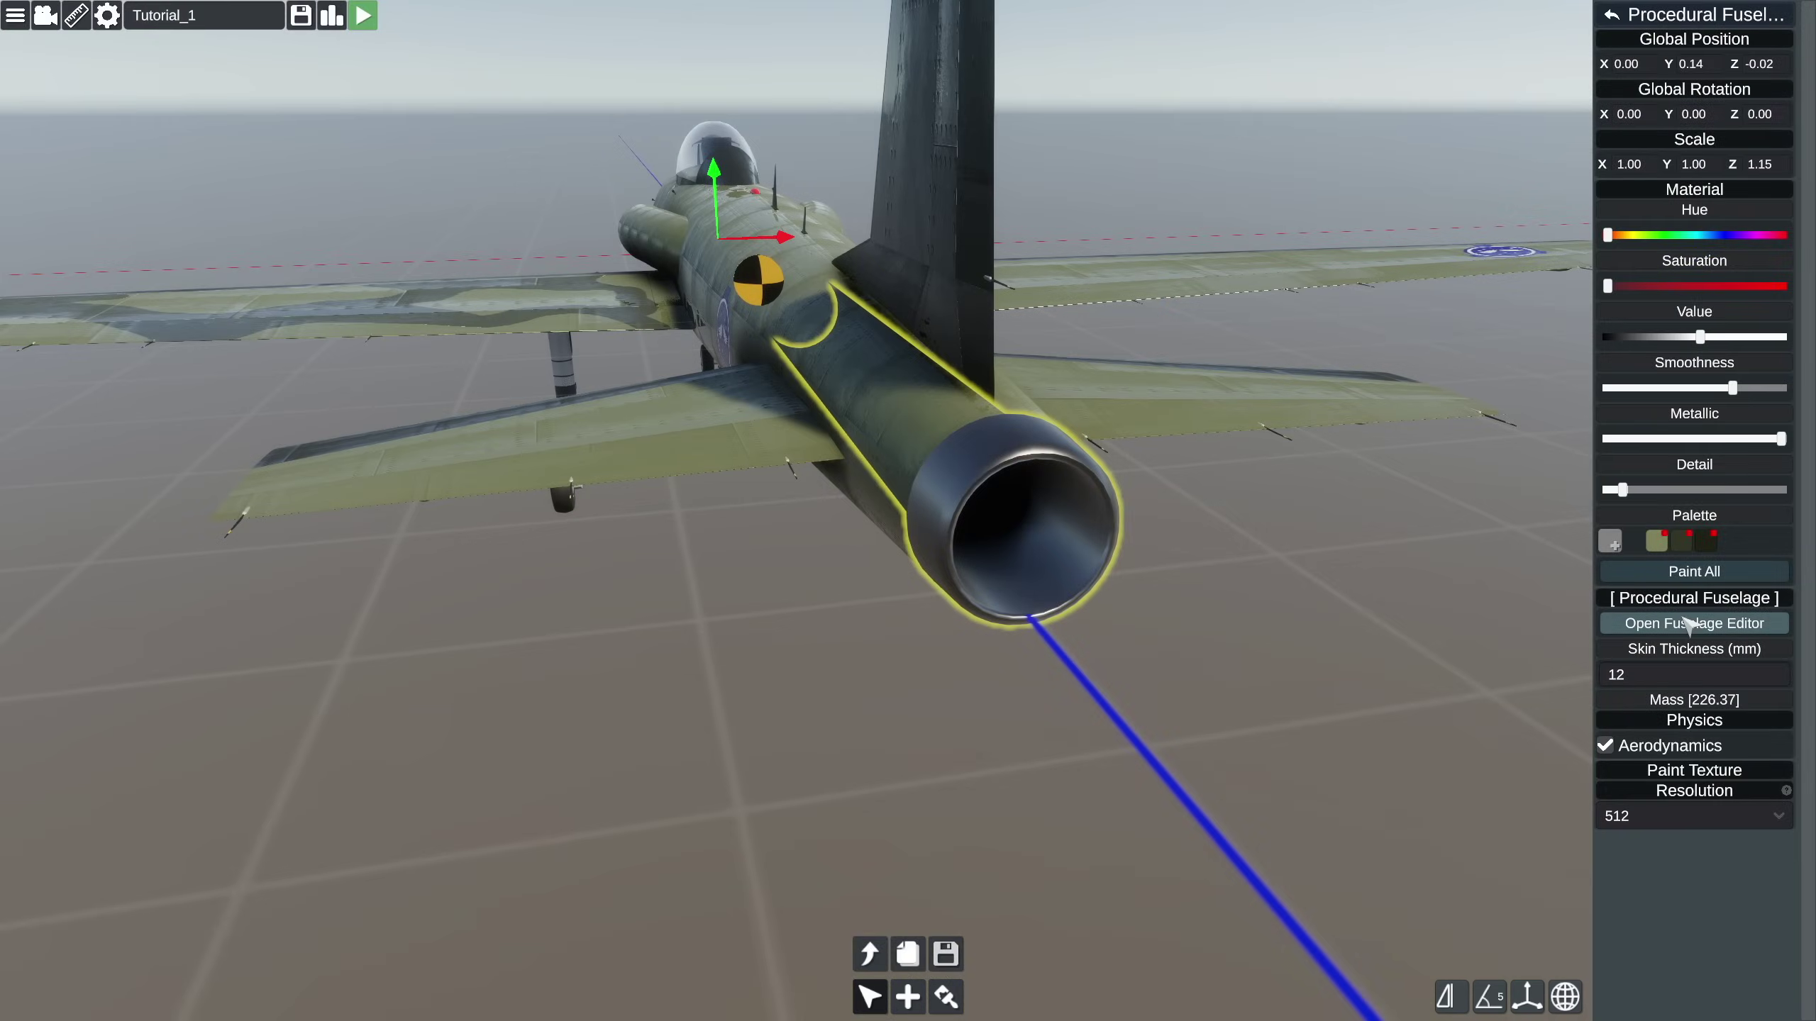
# Open the exhaust nozzle's cross-section editor, add a loop around the nozzle's middle and delete that new segment again.
pyautogui.click(1689, 624)
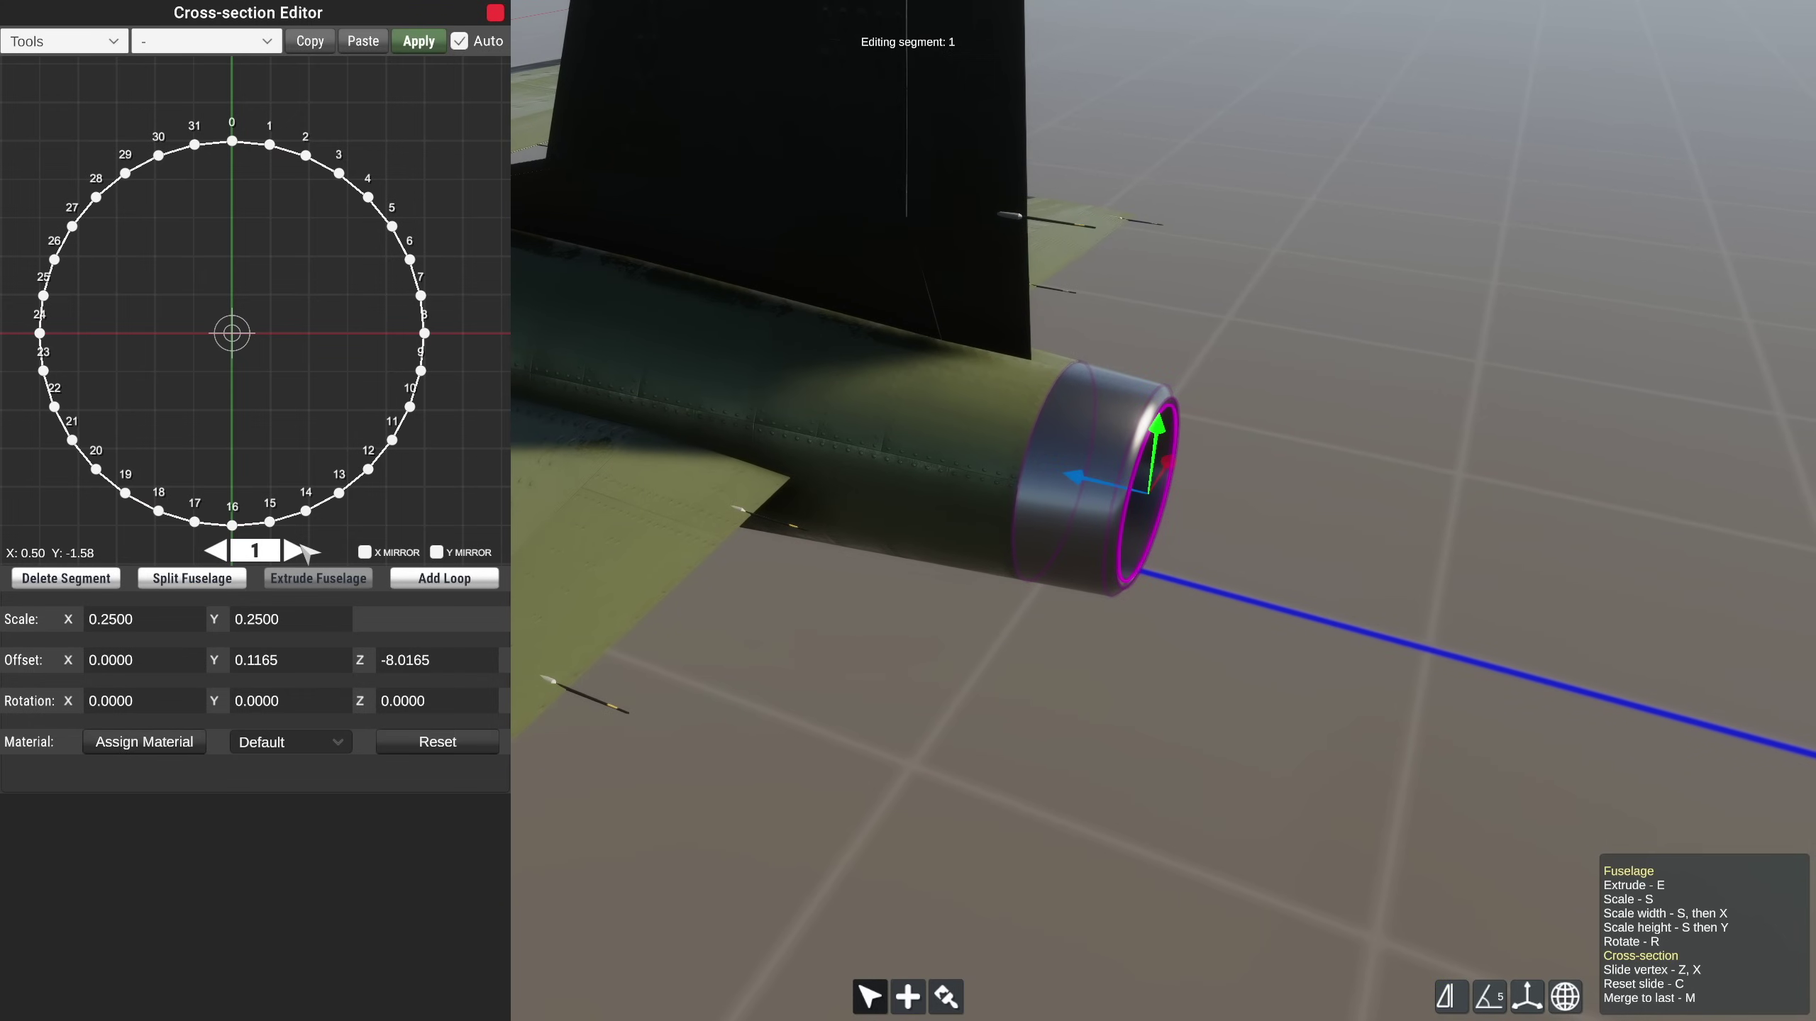
pyautogui.click(434, 588)
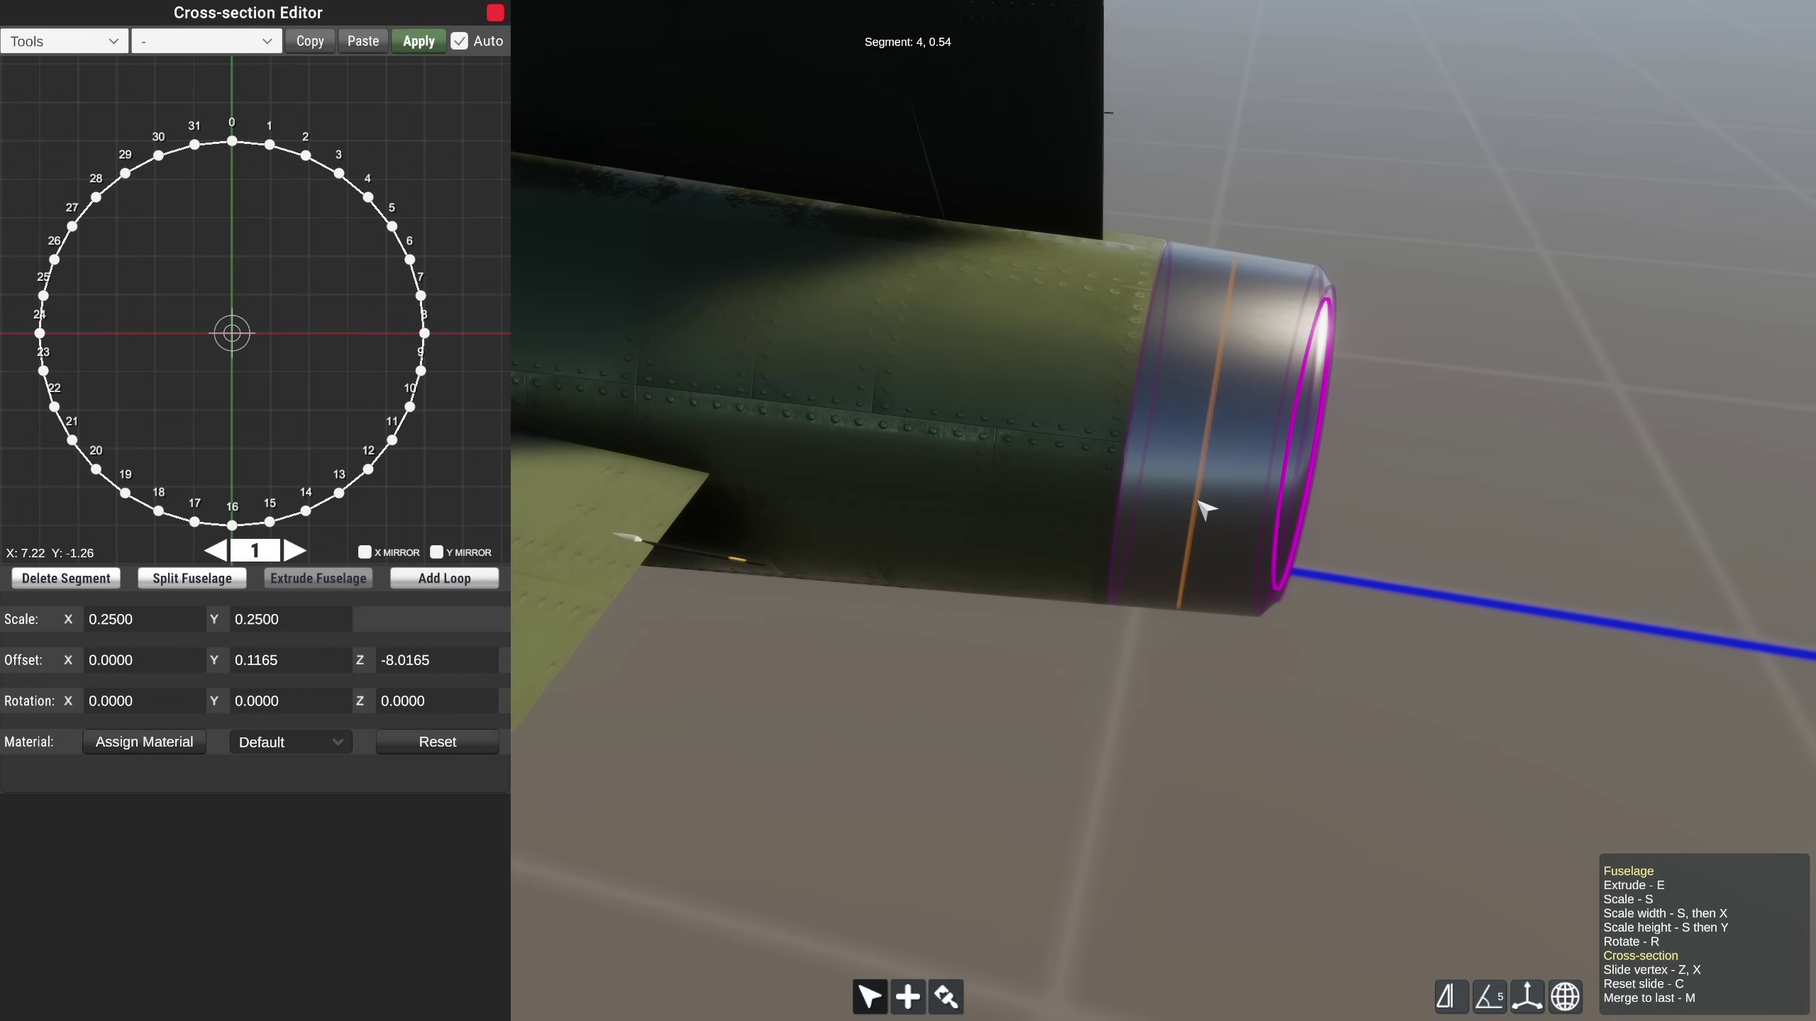
pyautogui.click(1198, 510)
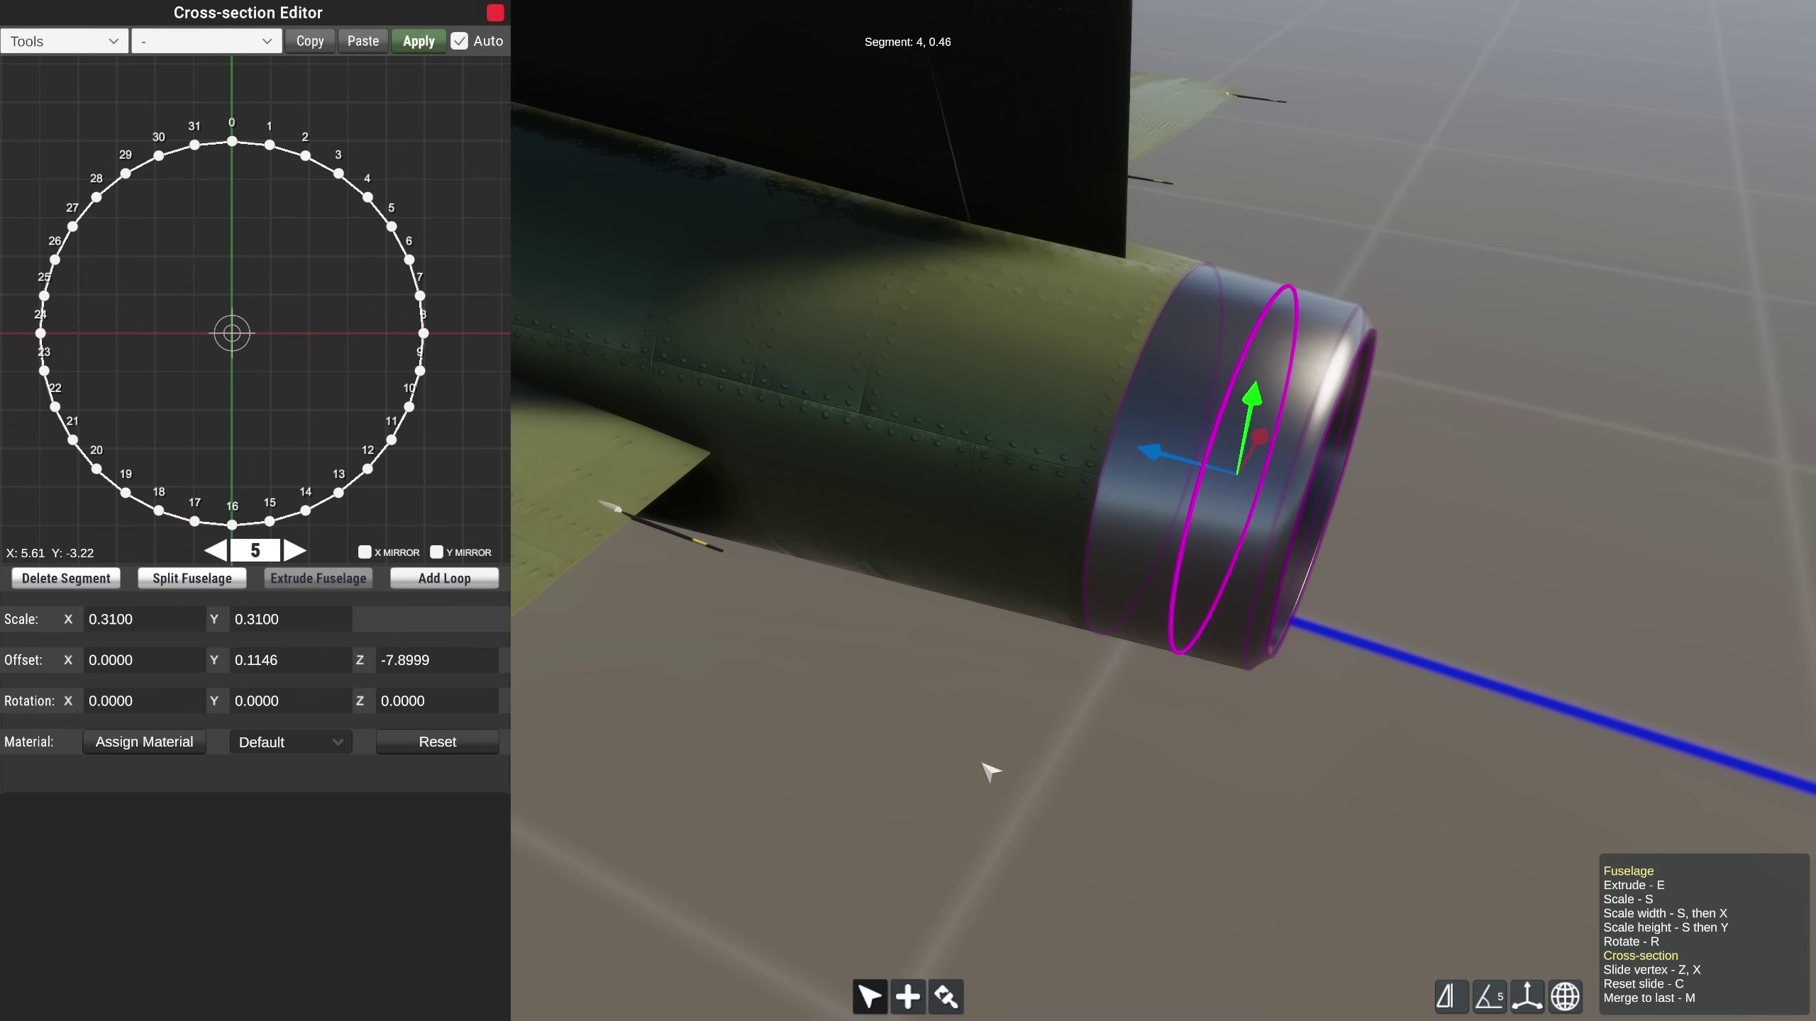
pyautogui.click(114, 581)
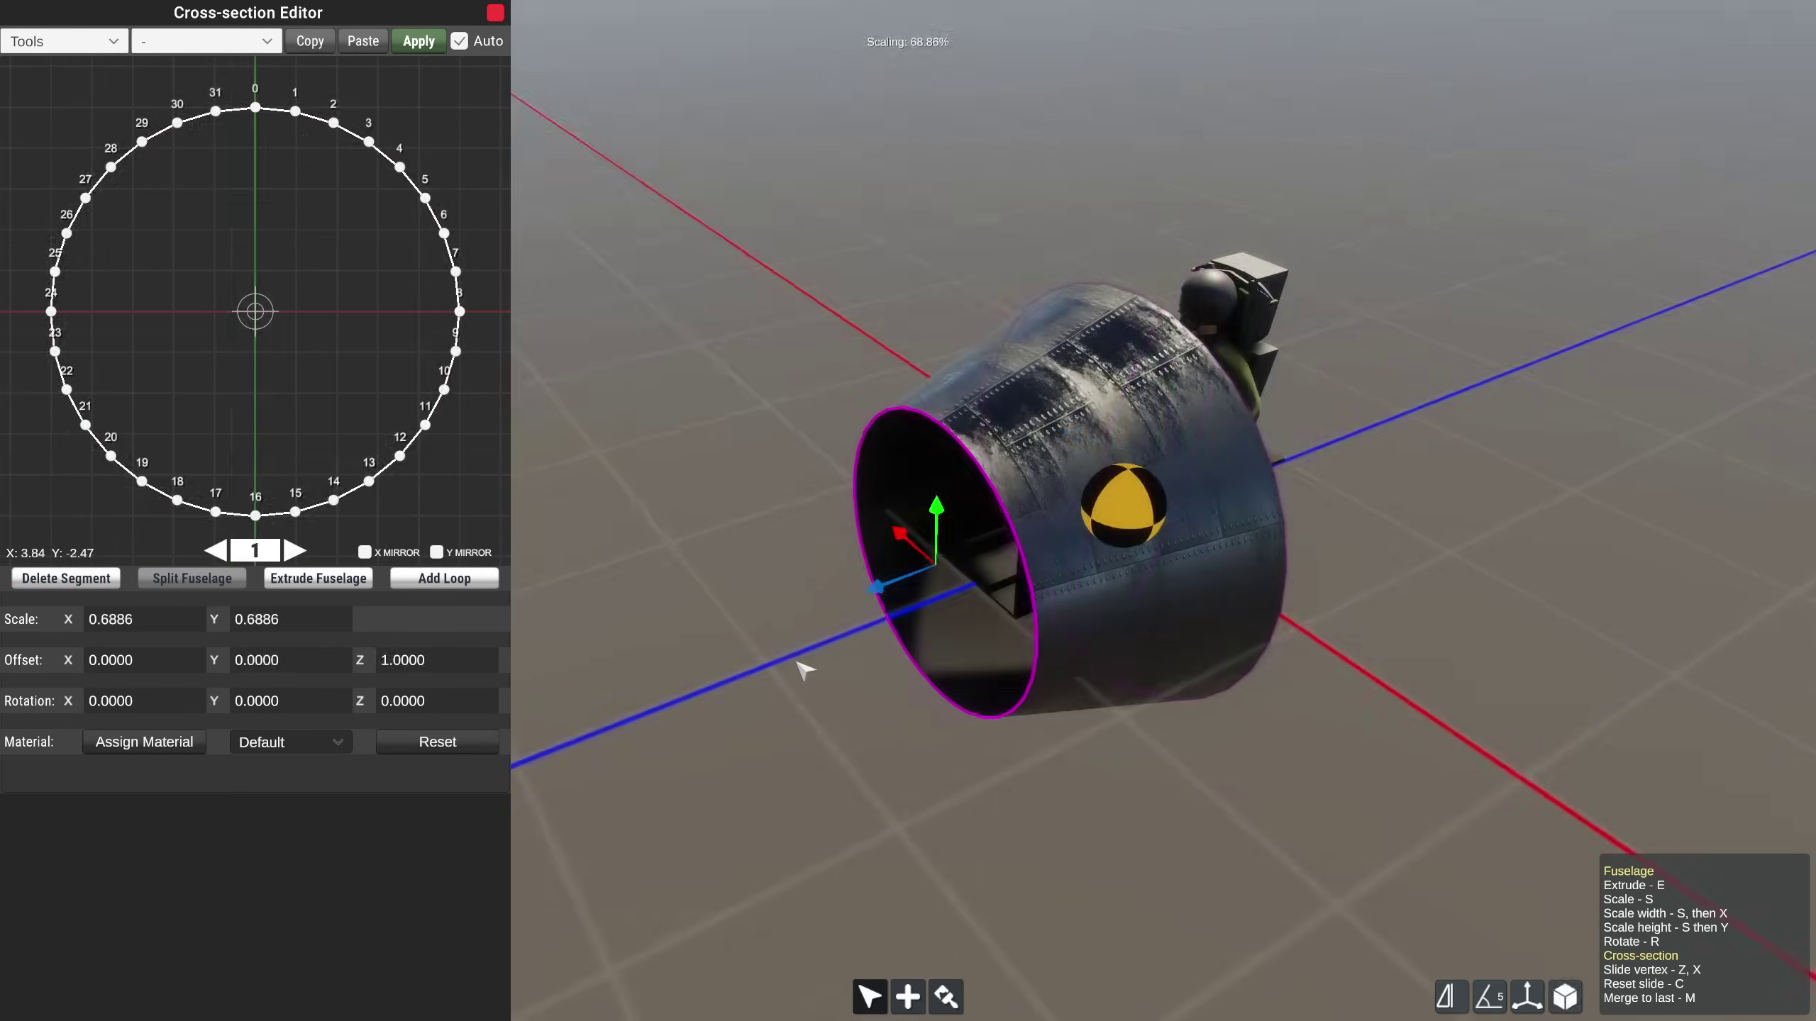
# Set the scale of the simple fuselage's front segment 1 to X 0.75 and Y 0.55 and apply it.
pyautogui.click(163, 619)
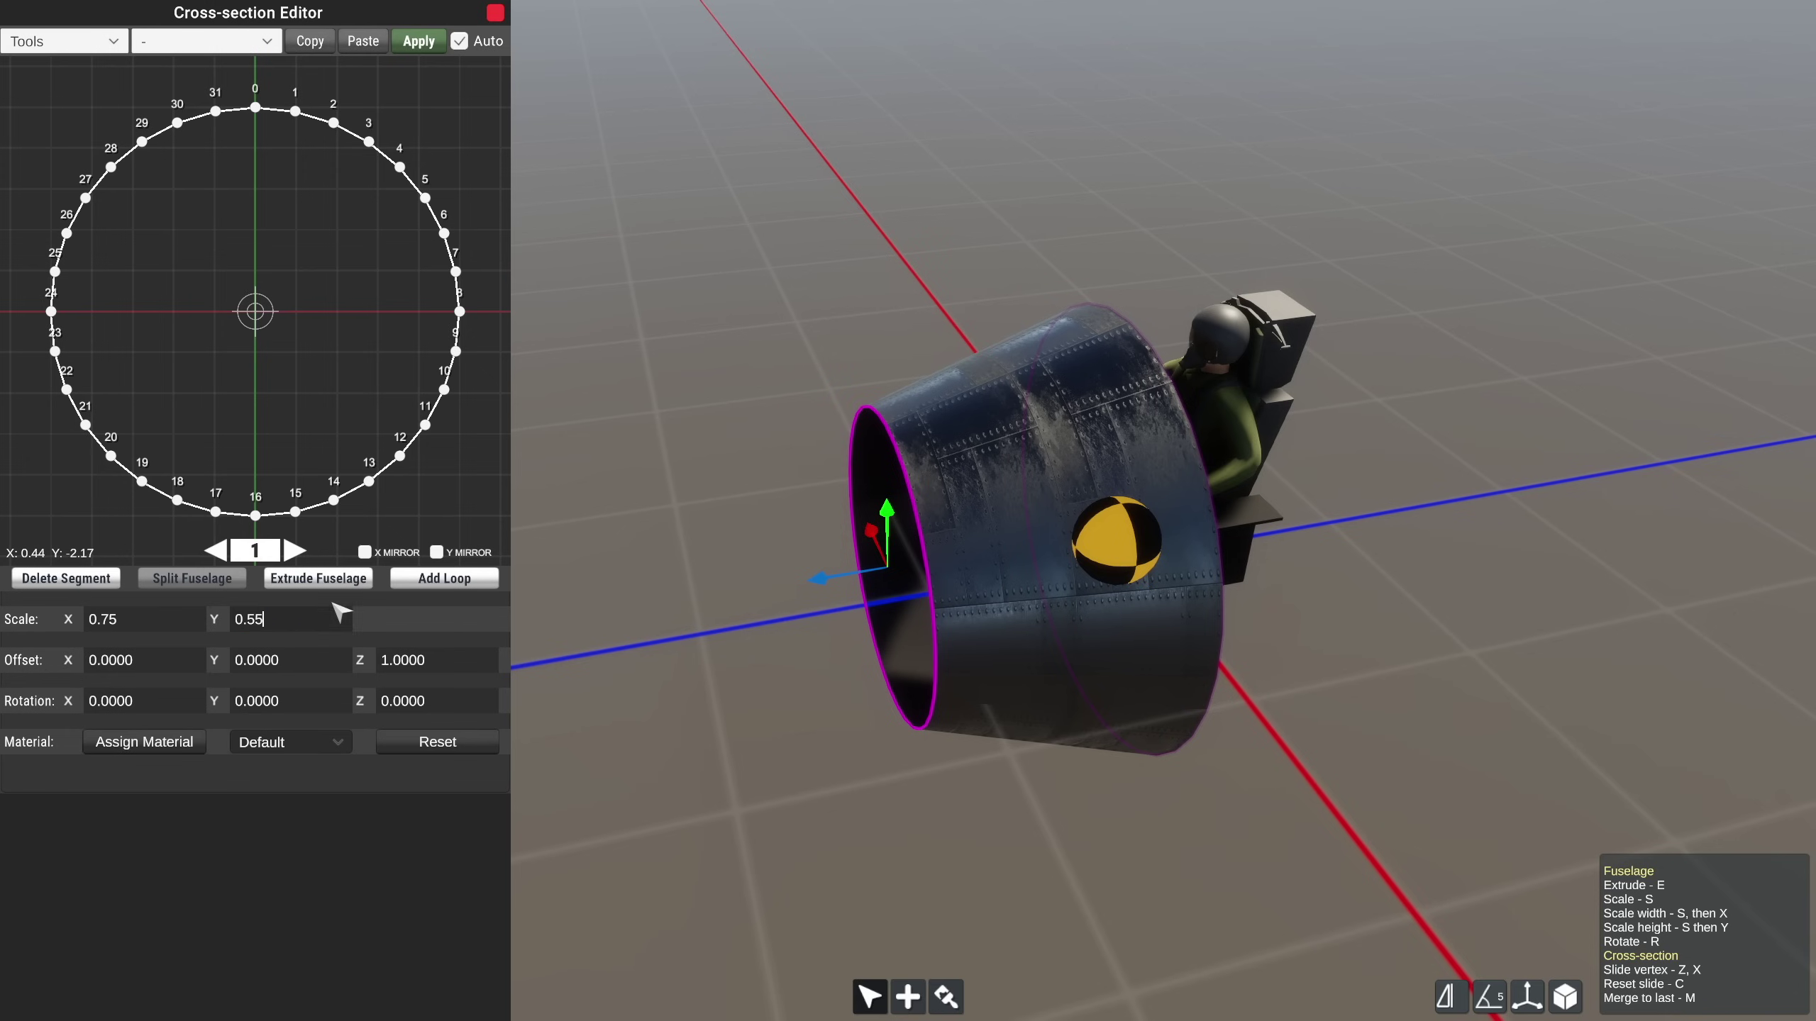
pyautogui.click(415, 50)
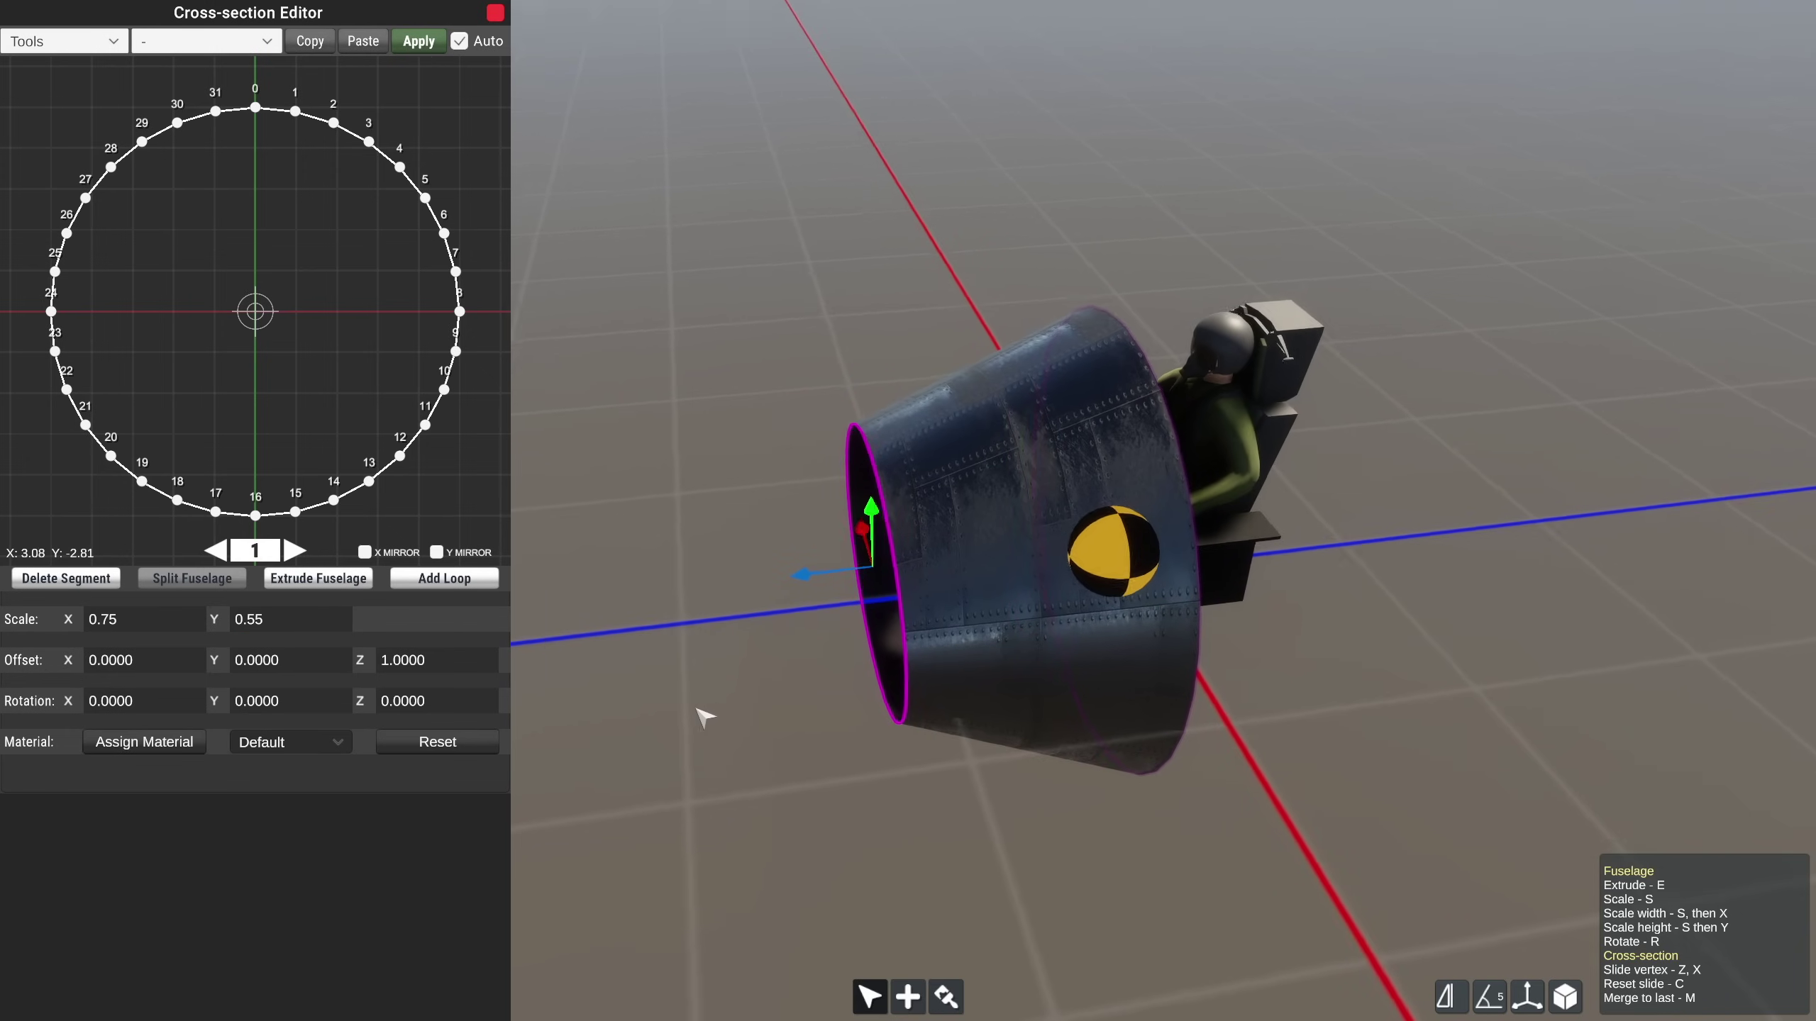
pyautogui.moveTo(831, 599); pyautogui.dragTo(761, 612)
# Set the Z offset of the front segment 1 to 1.5 and apply it.
pyautogui.click(468, 667)
pyautogui.write('1.')
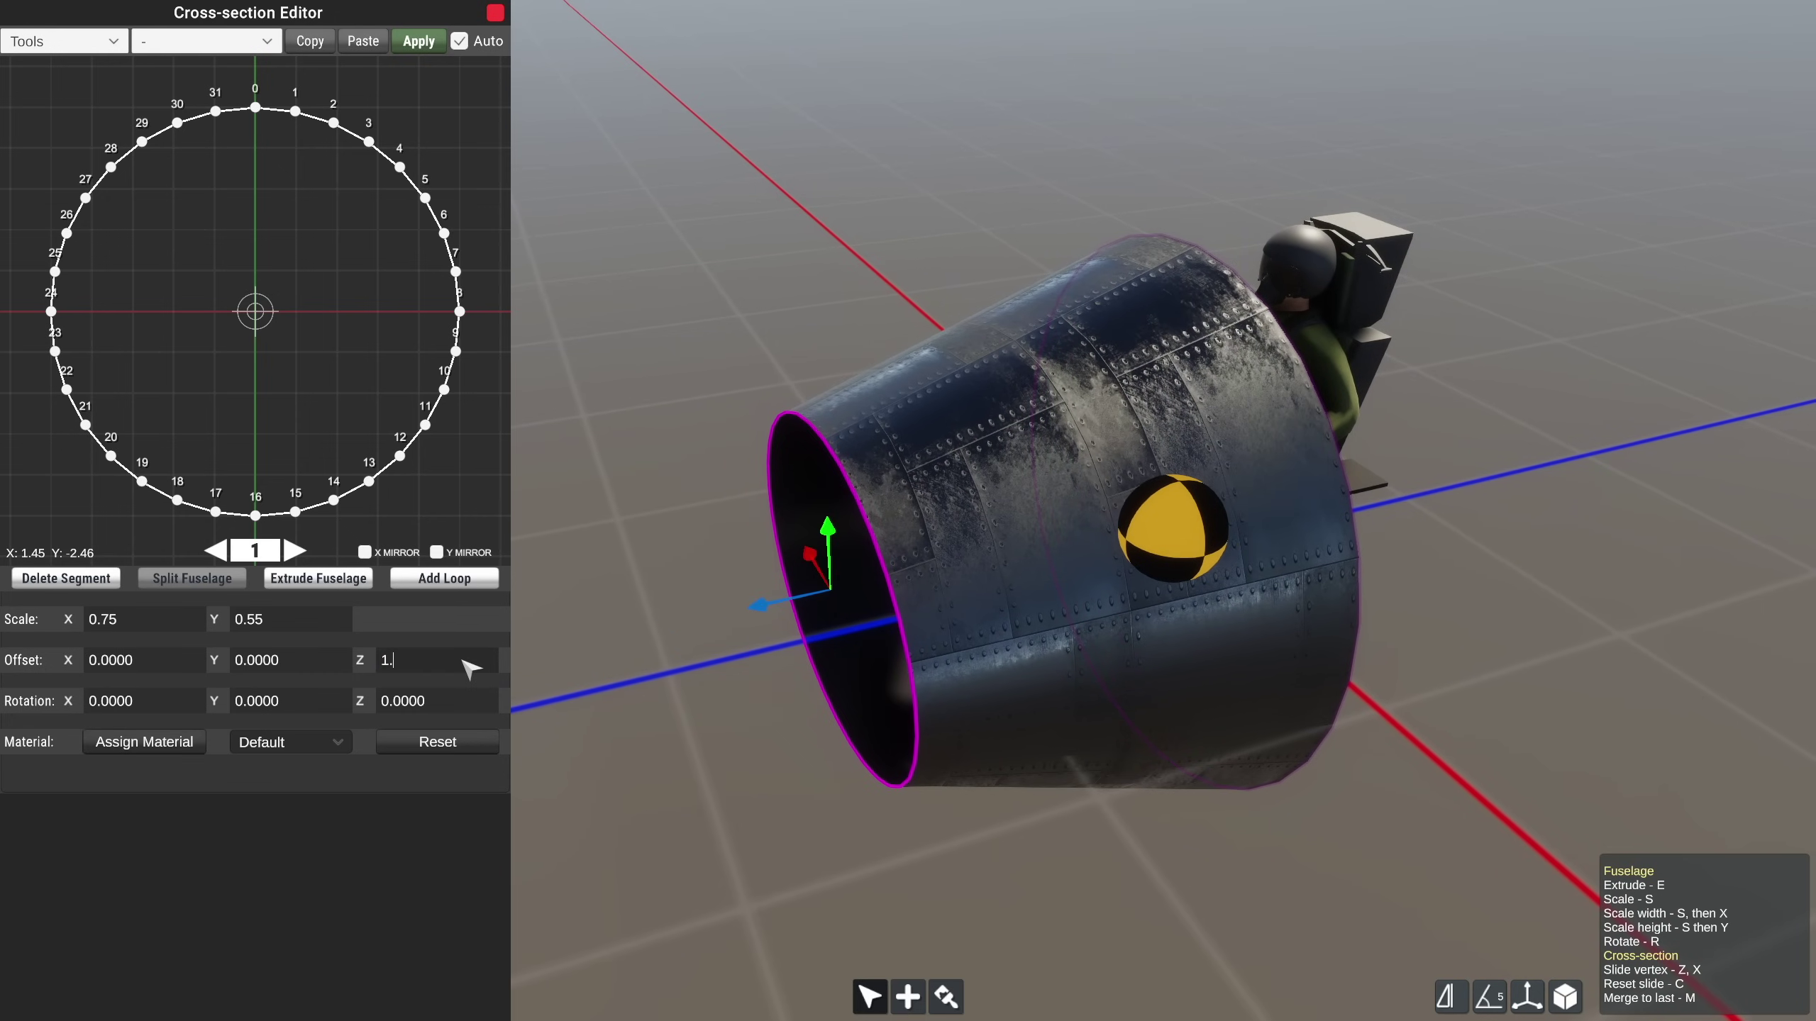
pyautogui.write('0000')
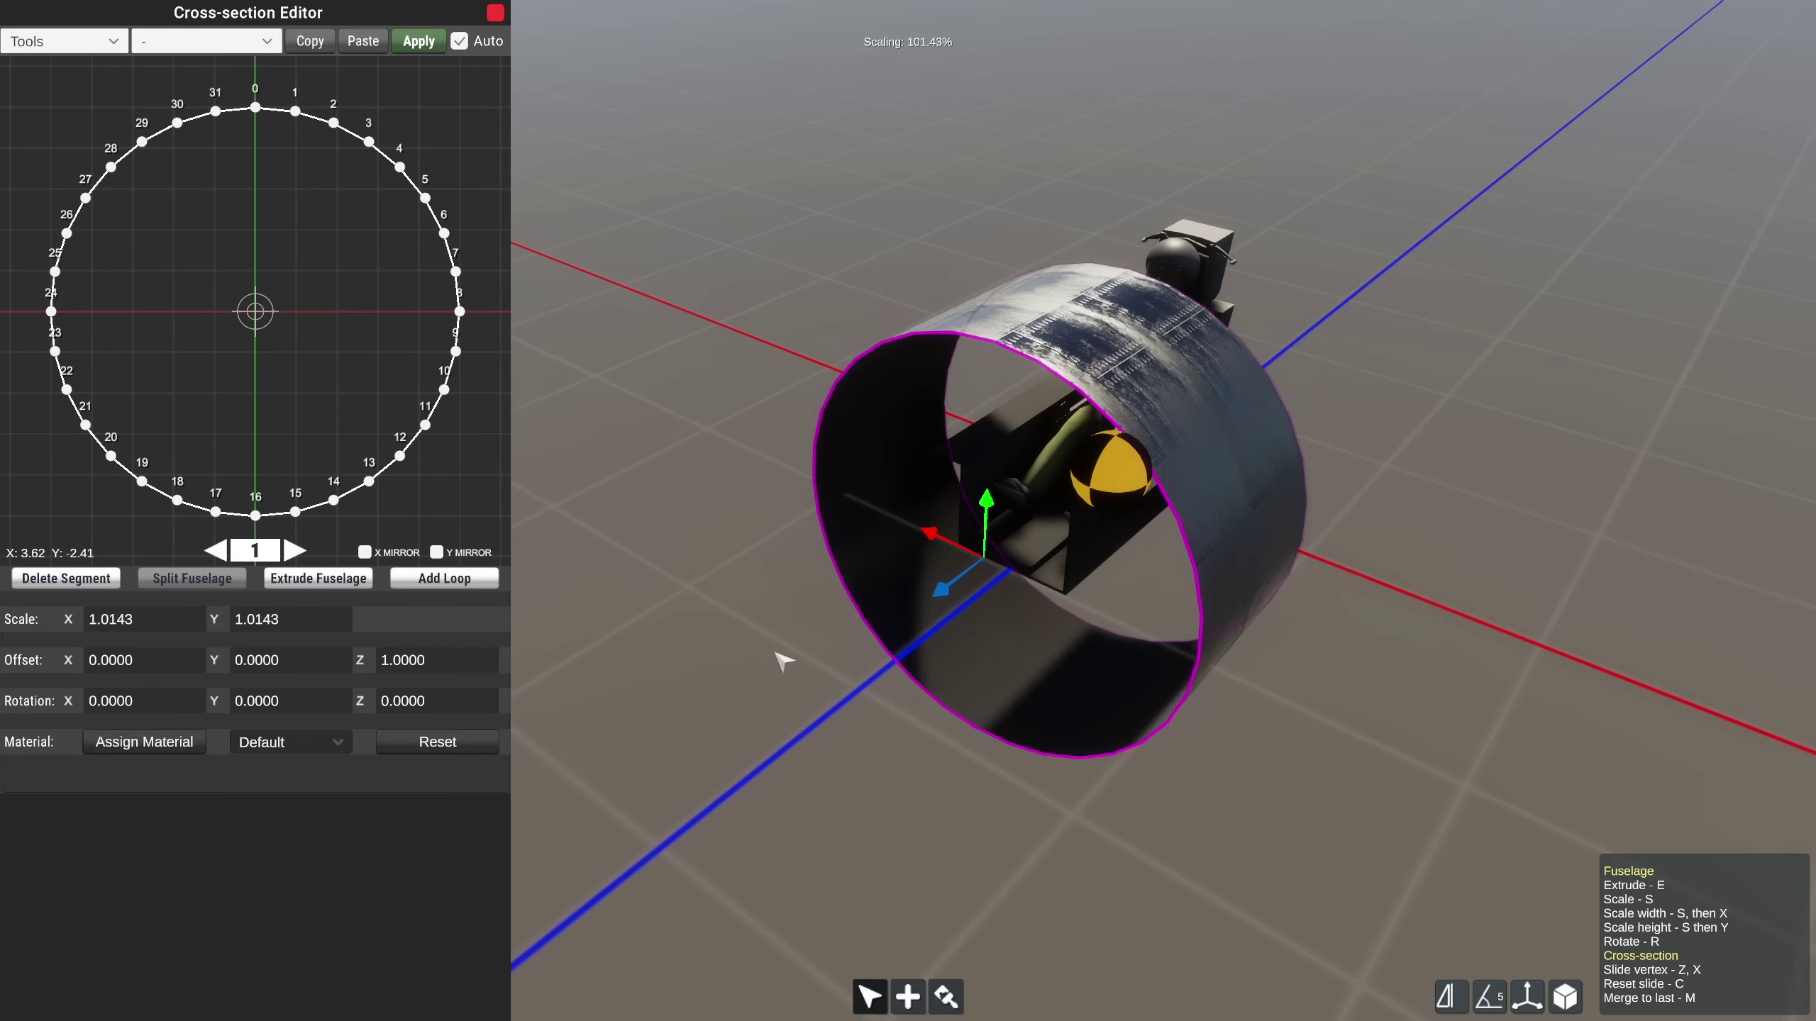
pyautogui.press('x')
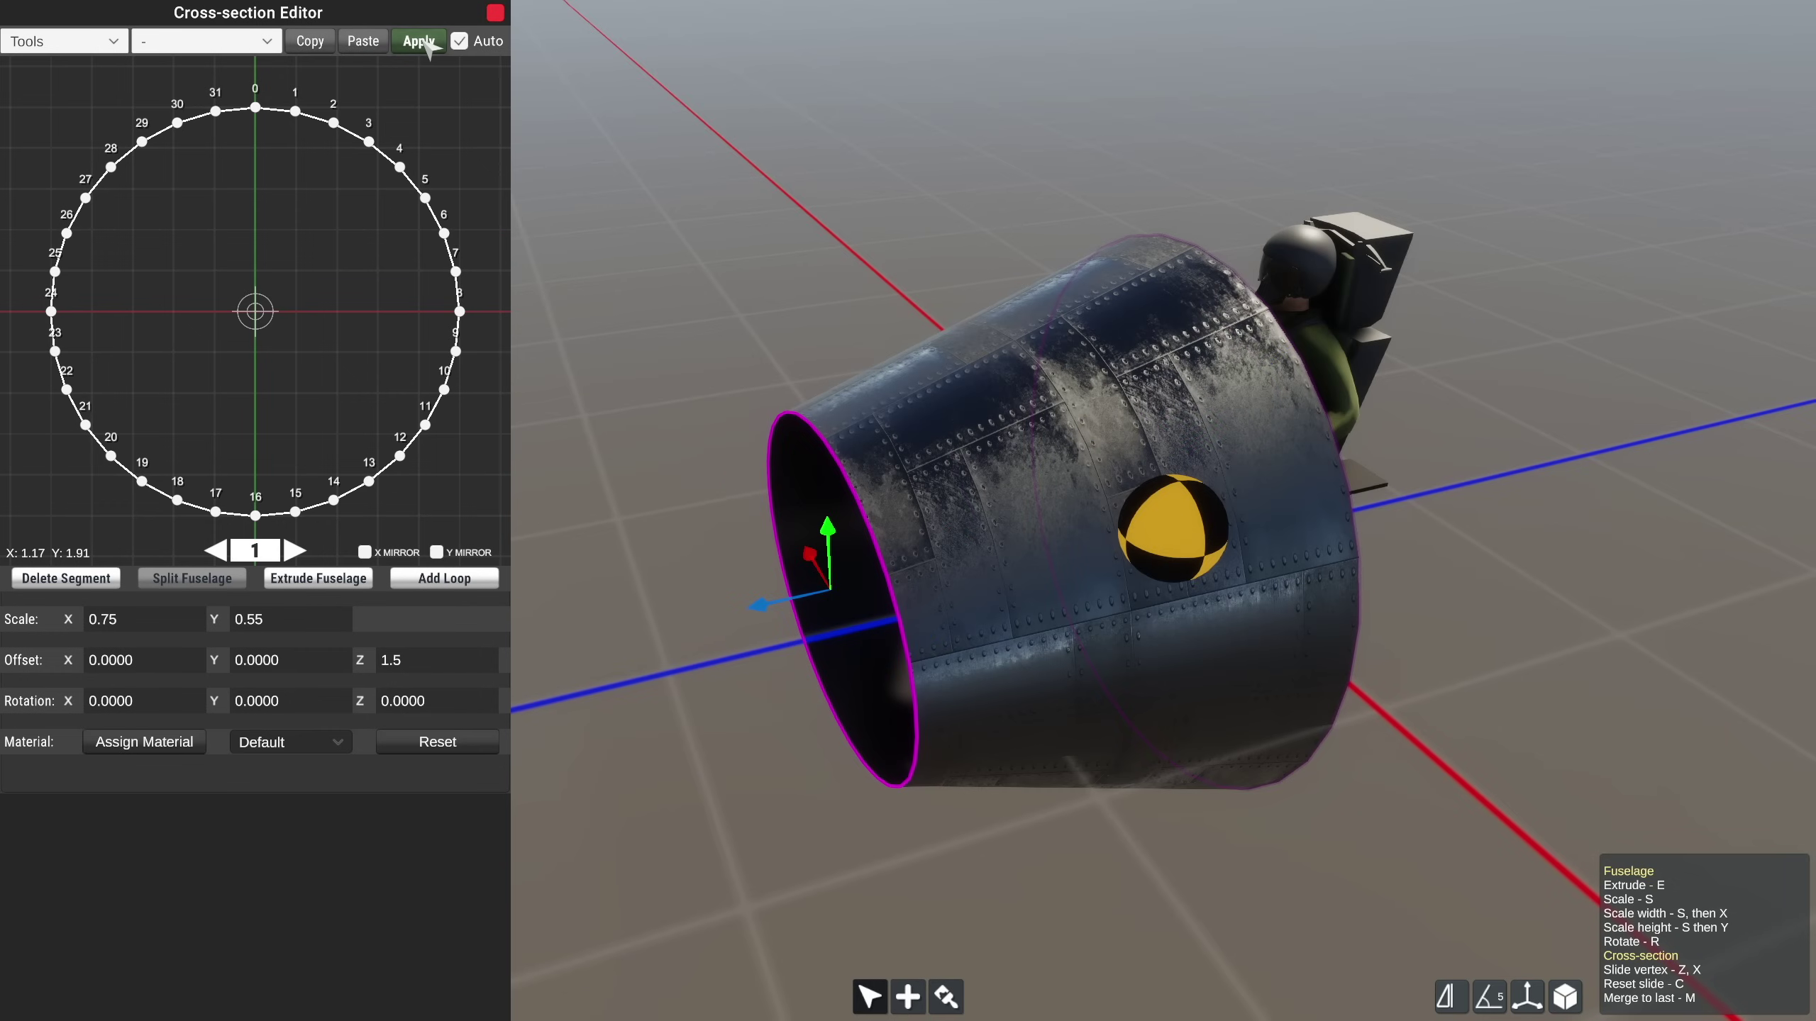
pyautogui.click(426, 42)
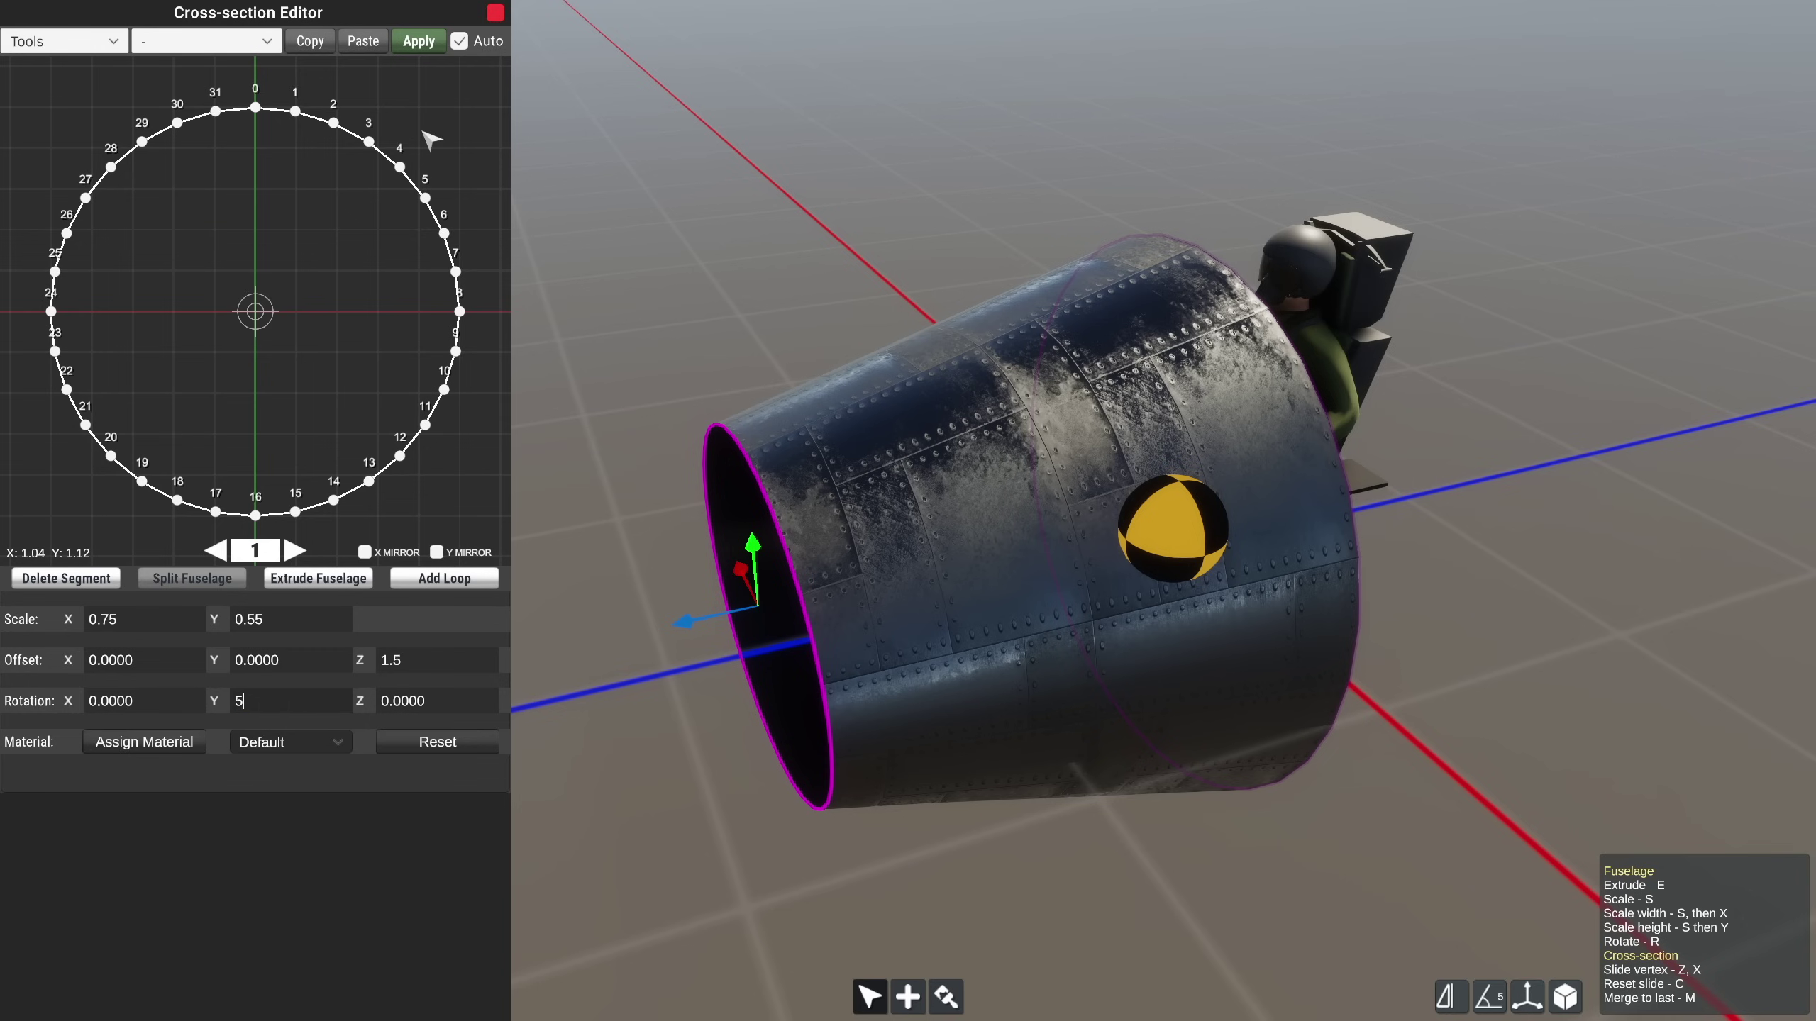
# Set the front segment's Y rotation to 5, apply it and try another gizmo mode on the segment.
pyautogui.click(435, 44)
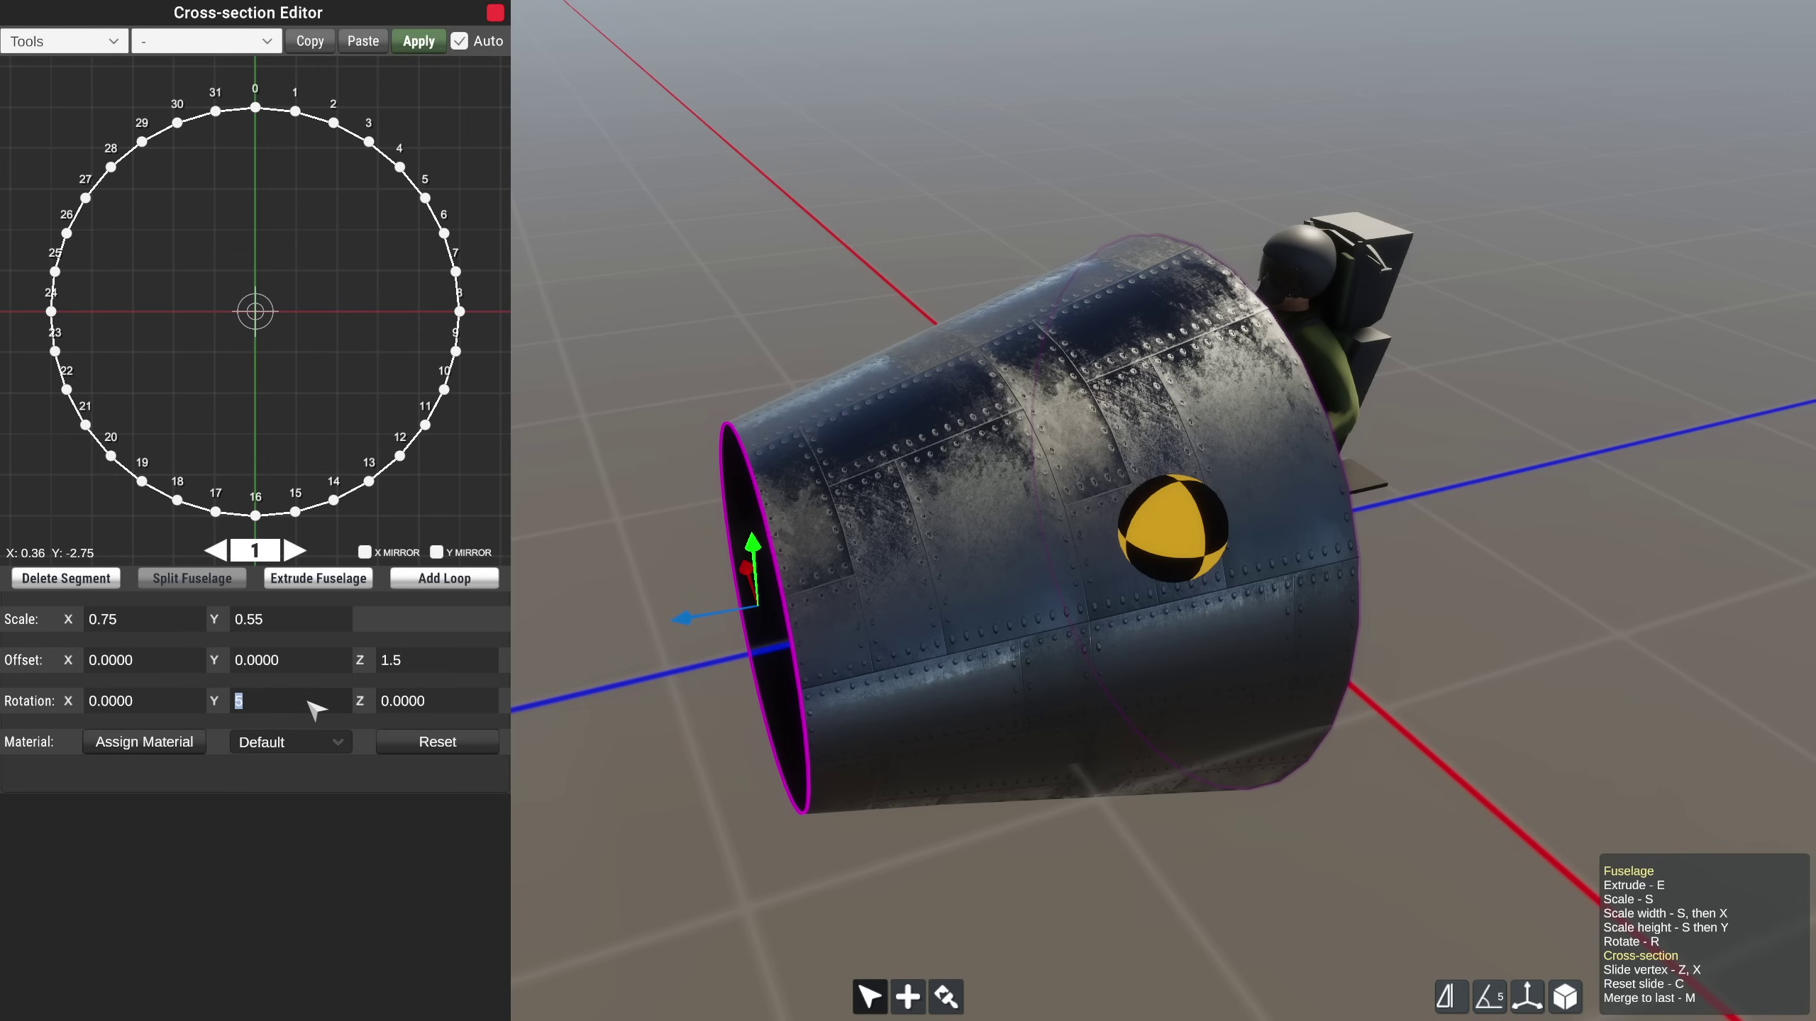
pyautogui.click(419, 43)
pyautogui.click(1529, 997)
pyautogui.moveTo(870, 751); pyautogui.dragTo(874, 819, button='right')
pyautogui.moveTo(829, 747)
pyautogui.mouseDown()
pyautogui.moveTo(840, 724)
pyautogui.moveTo(833, 736)
pyautogui.mouseUp()
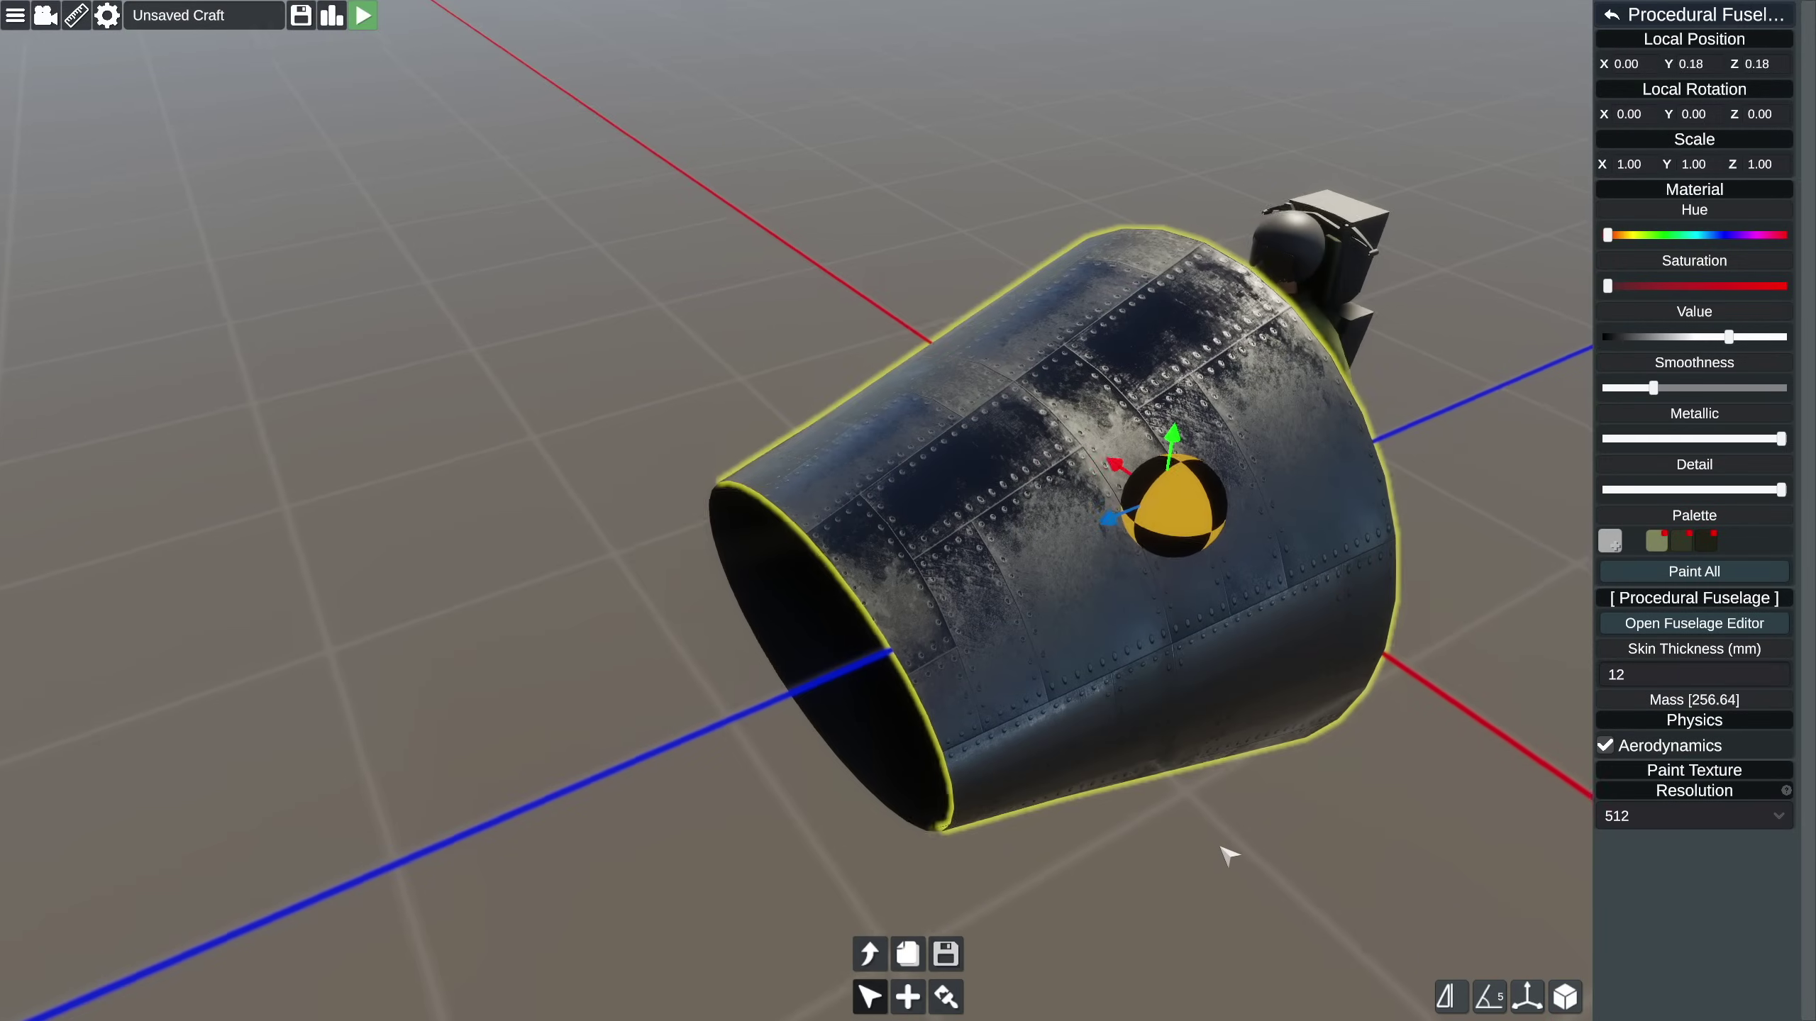
# Open the fuselage's cross-section editor and assign the Glass material to the upper quads of segment 0 above the pilot.
pyautogui.click(1695, 623)
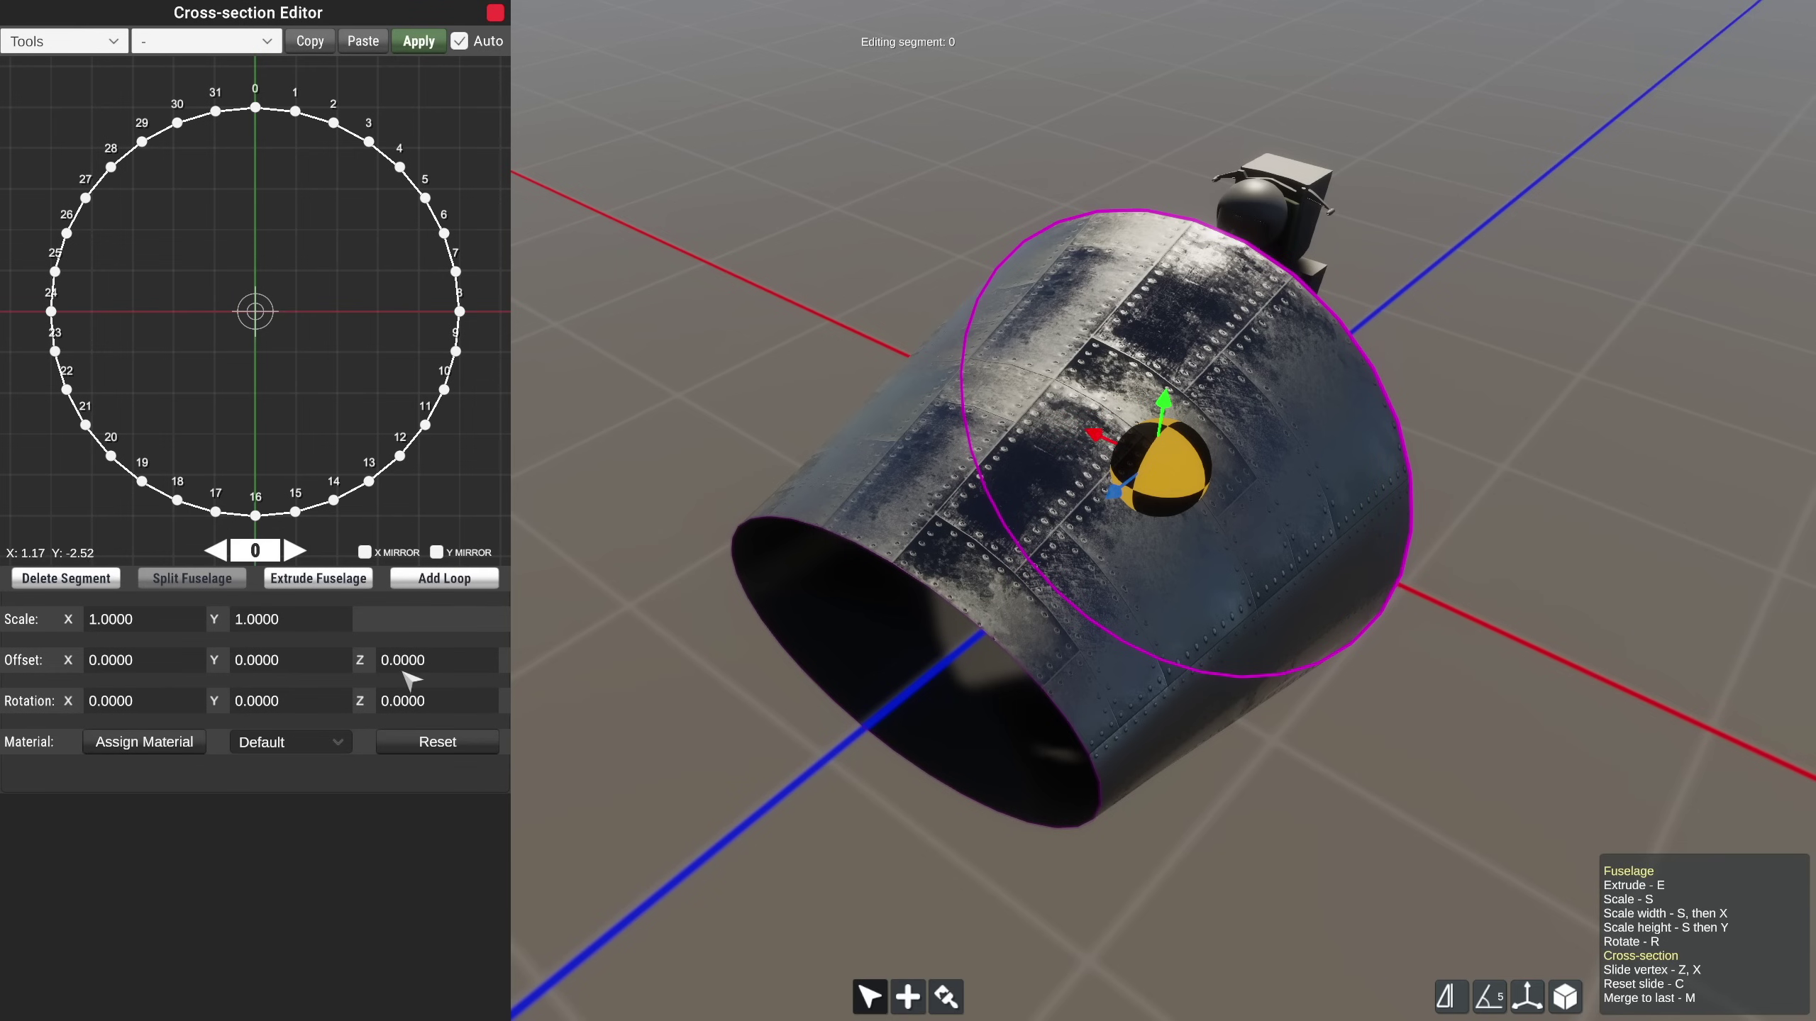
pyautogui.click(190, 748)
pyautogui.click(242, 746)
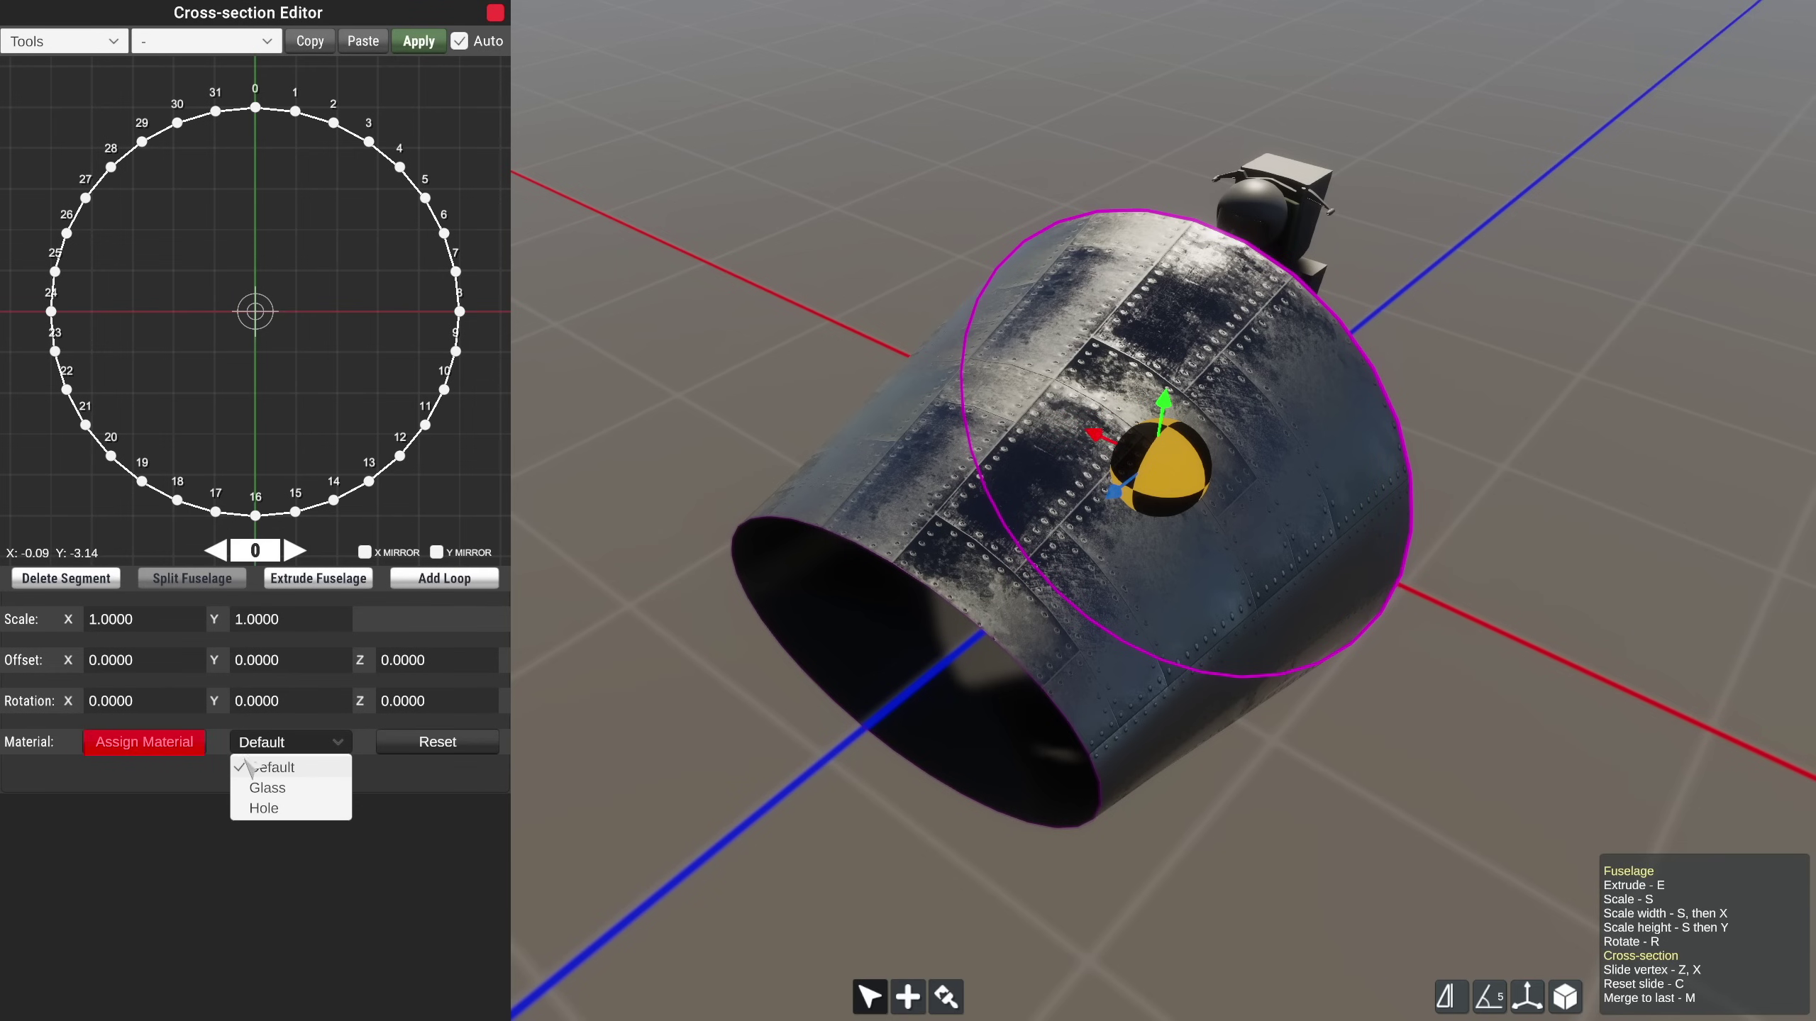
pyautogui.click(259, 788)
pyautogui.click(199, 757)
pyautogui.scroll(3, 815, 844)
pyautogui.moveTo(864, 860); pyautogui.dragTo(913, 679, button='right')
pyautogui.click(931, 628)
pyautogui.click(907, 577)
pyautogui.click(867, 547)
pyautogui.moveTo(865, 547); pyautogui.dragTo(829, 500, button='right')
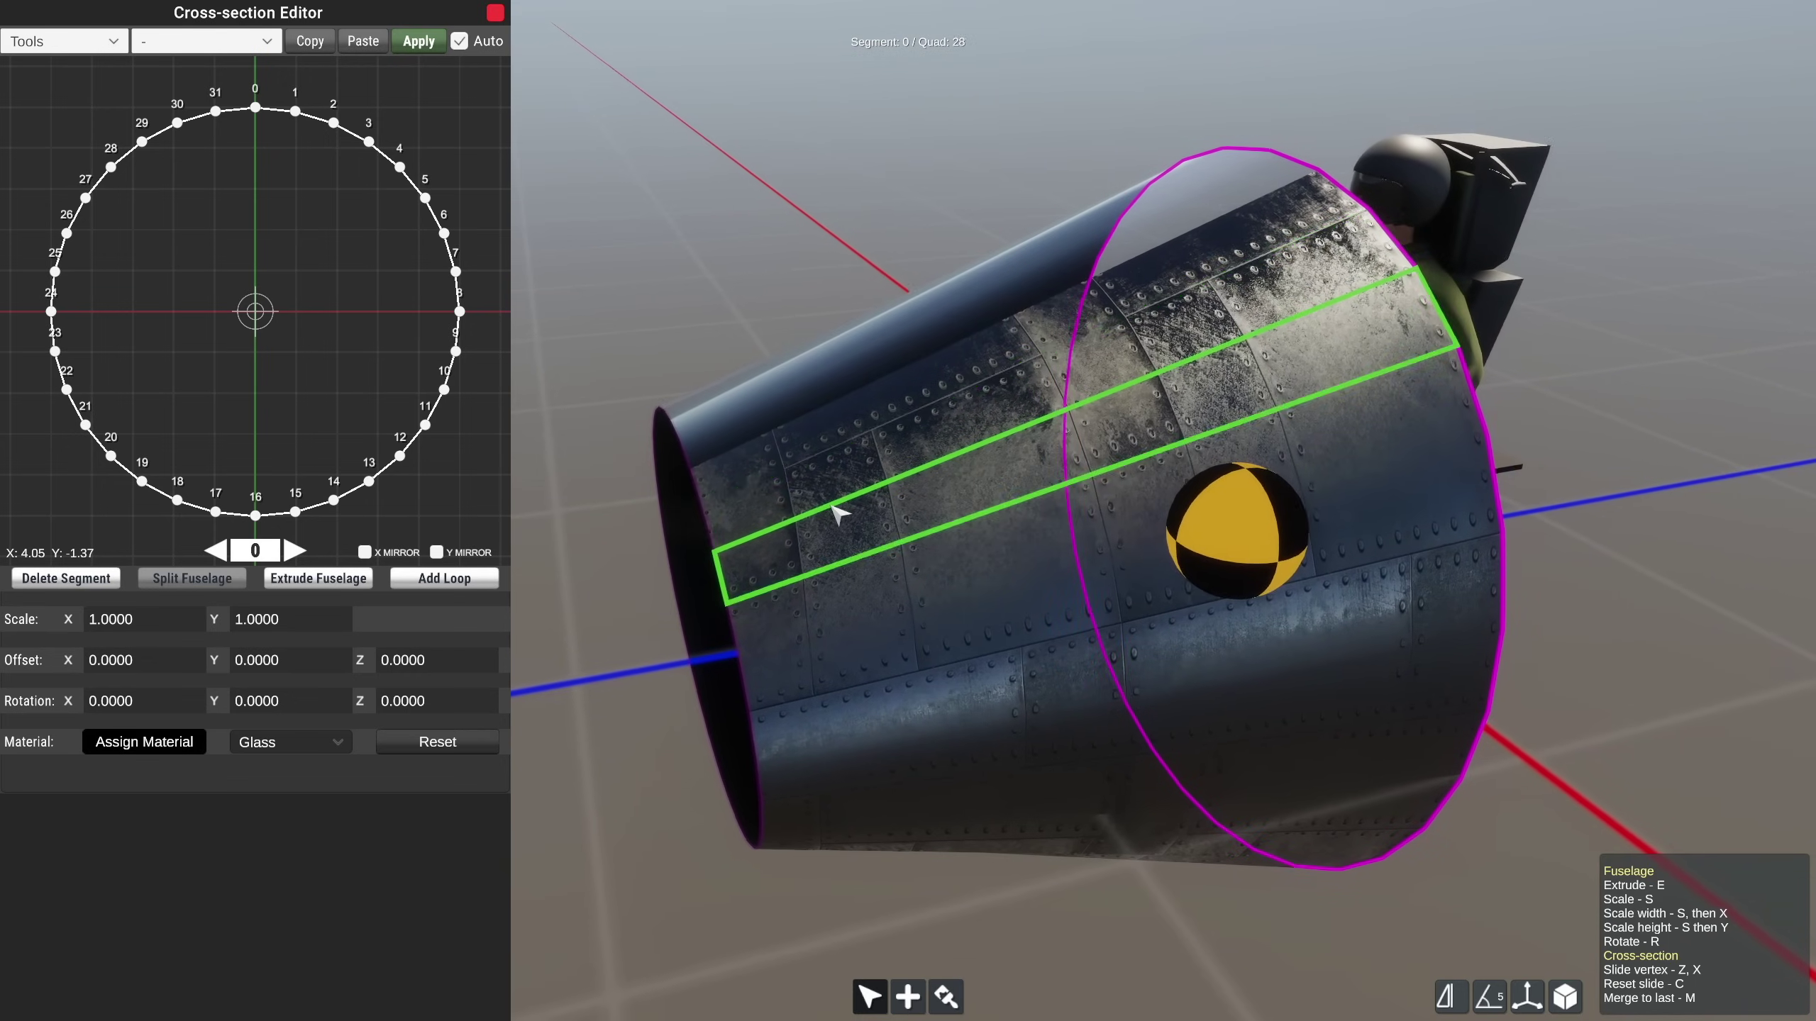
pyautogui.moveTo(892, 697); pyautogui.dragTo(946, 685, button='right')
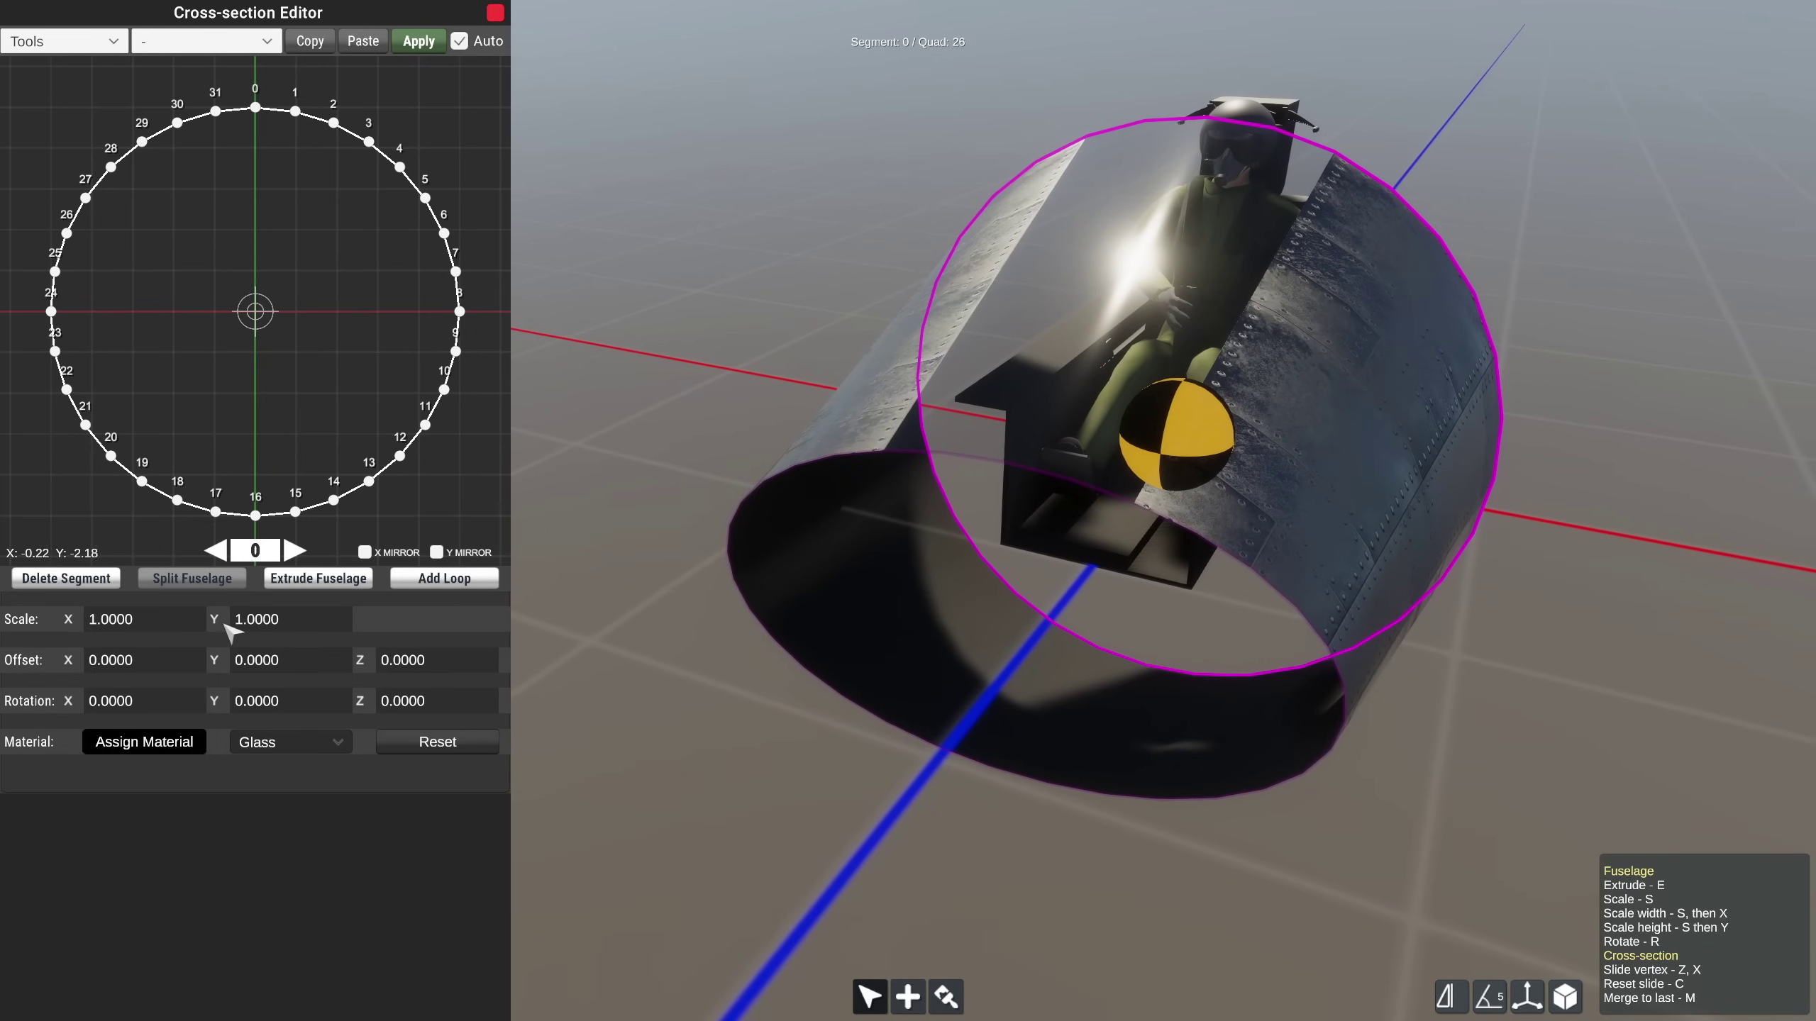
# Switch the assigned material to Hole for segment 0's quads, then reset all assigned materials of the fuselage.
pyautogui.click(326, 744)
pyautogui.click(309, 811)
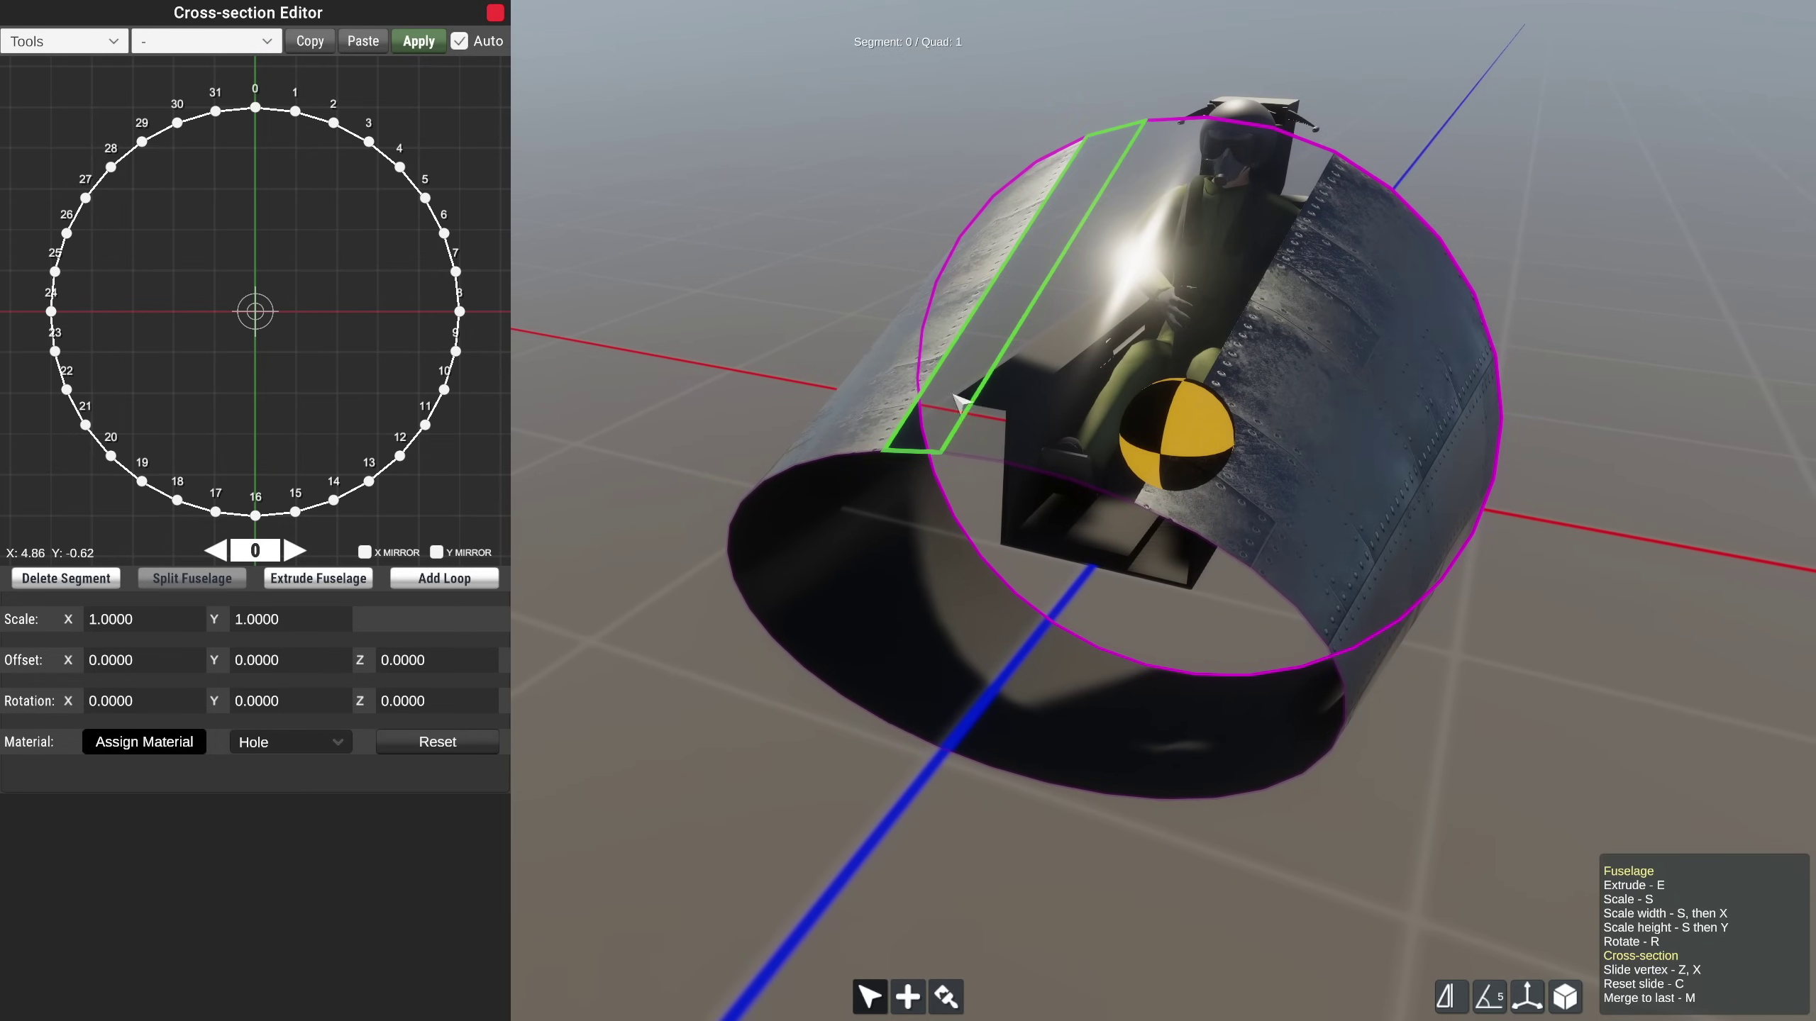
pyautogui.moveTo(987, 400); pyautogui.dragTo(1027, 423, button='right')
pyautogui.moveTo(1042, 612); pyautogui.dragTo(1031, 642, button='right')
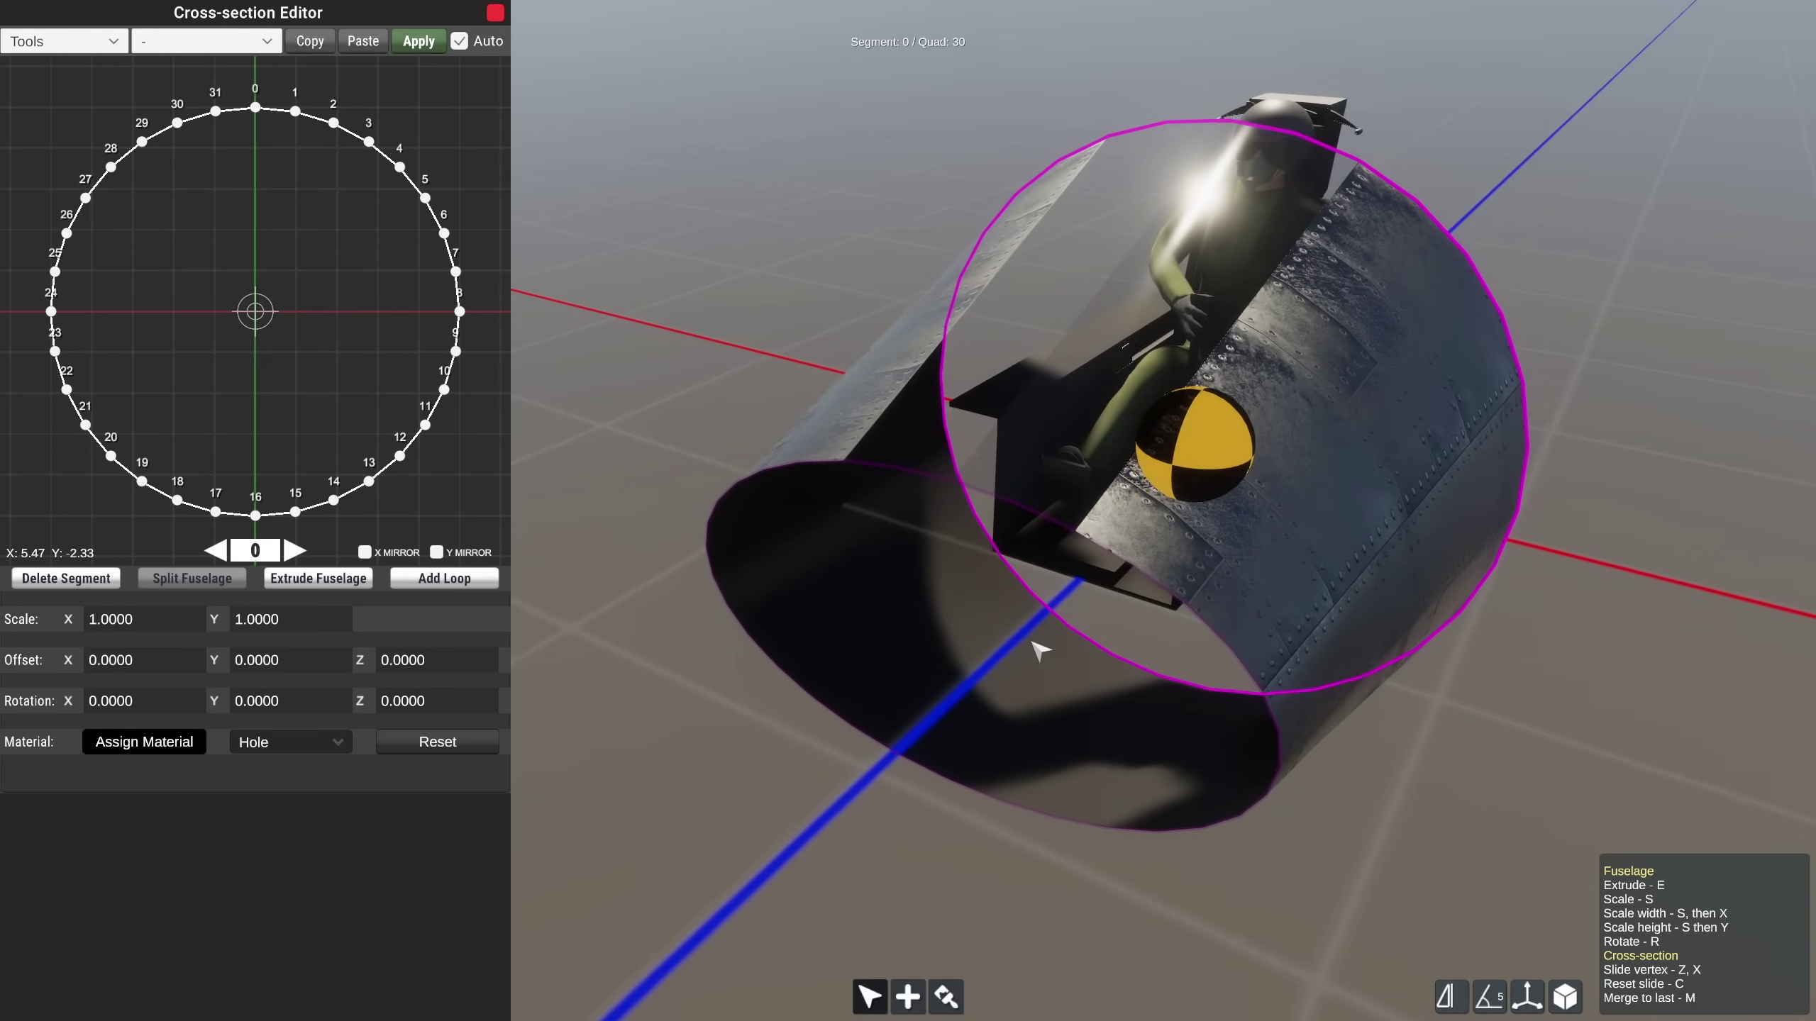
pyautogui.click(427, 743)
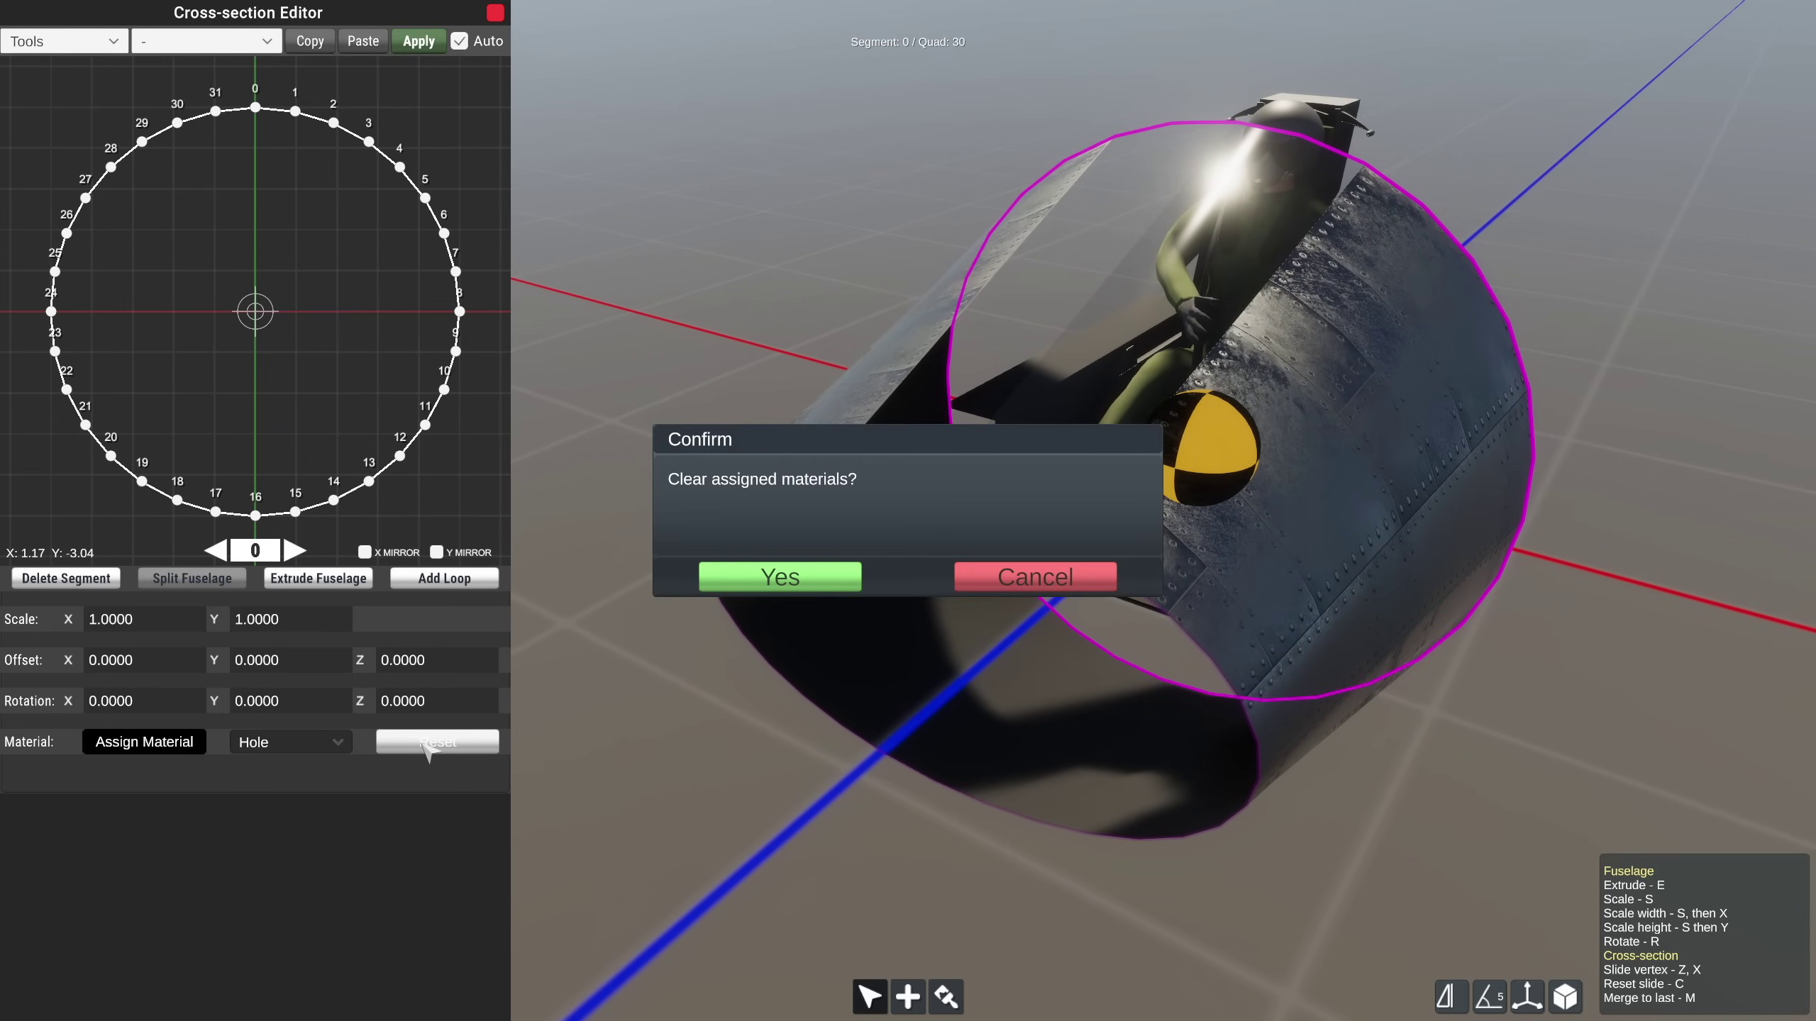
pyautogui.click(751, 581)
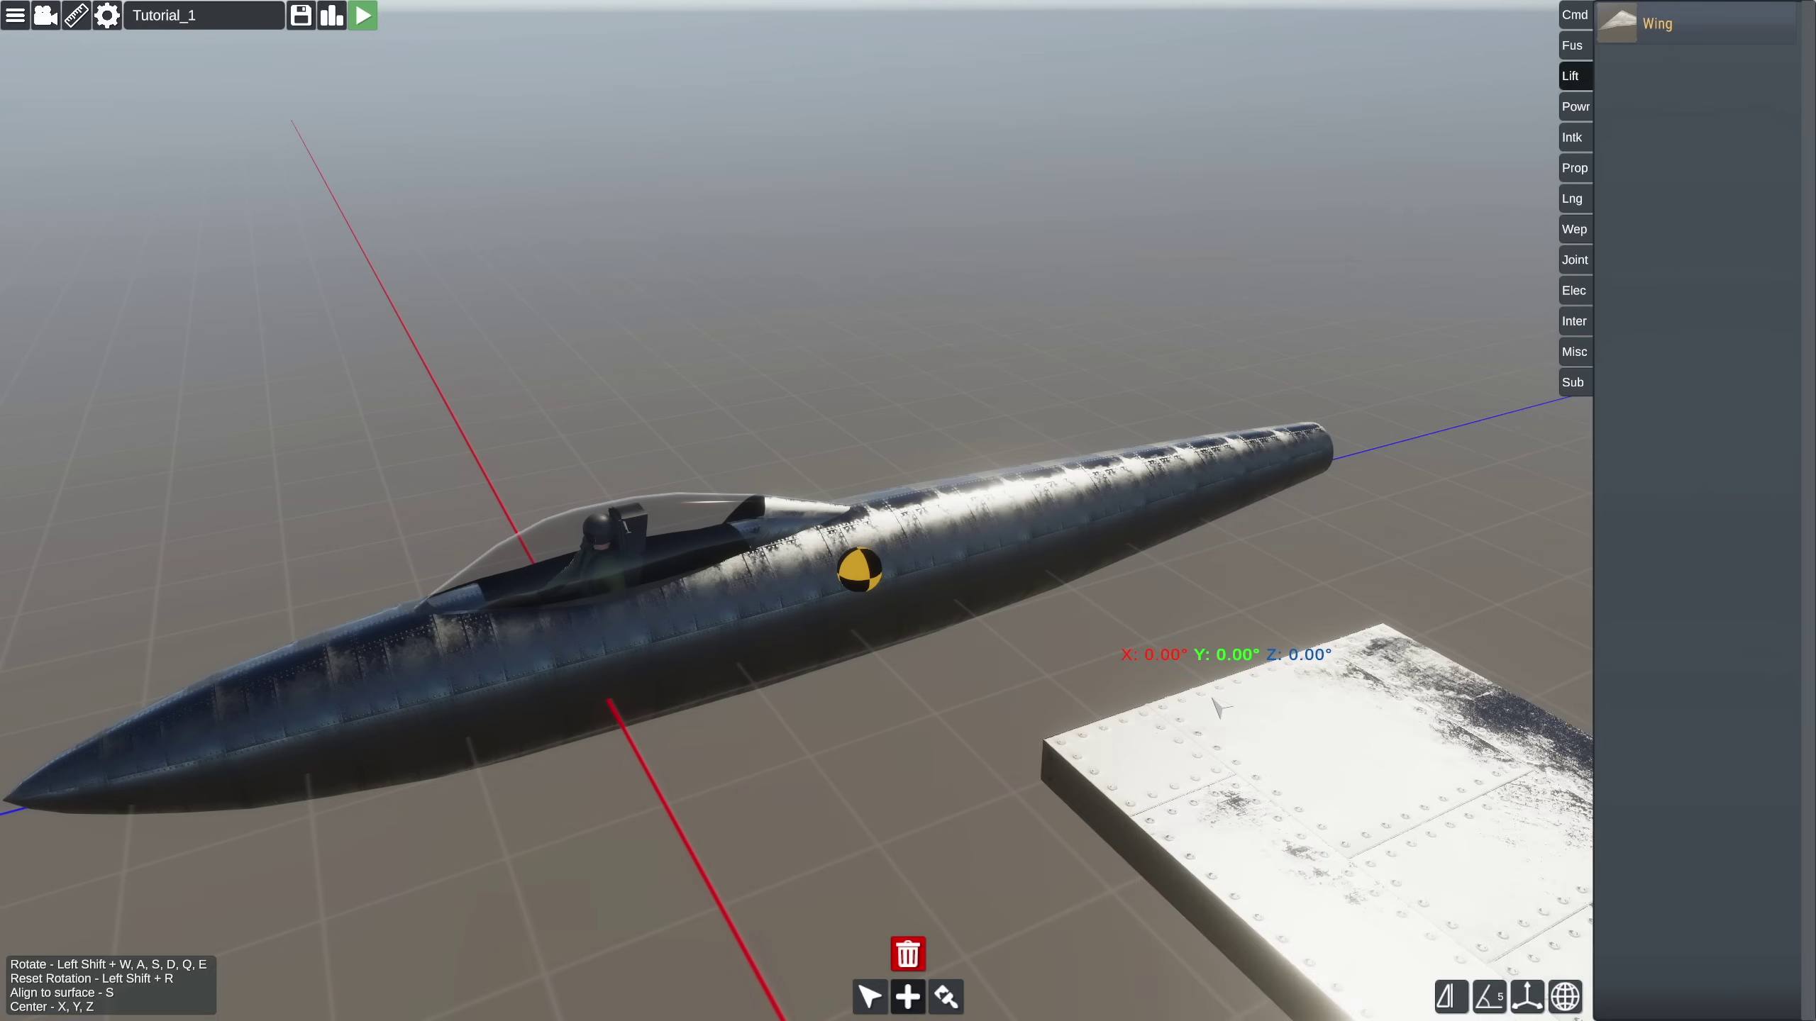
# Enable mirroring and attach the new wing to the fuselage side behind the cockpit.
pyautogui.moveTo(1223, 866)
pyautogui.mouseDown(button='right')
pyautogui.moveTo(1195, 844)
pyautogui.moveTo(1221, 860)
pyautogui.mouseUp(button='right')
pyautogui.scroll(2, 1197, 846)
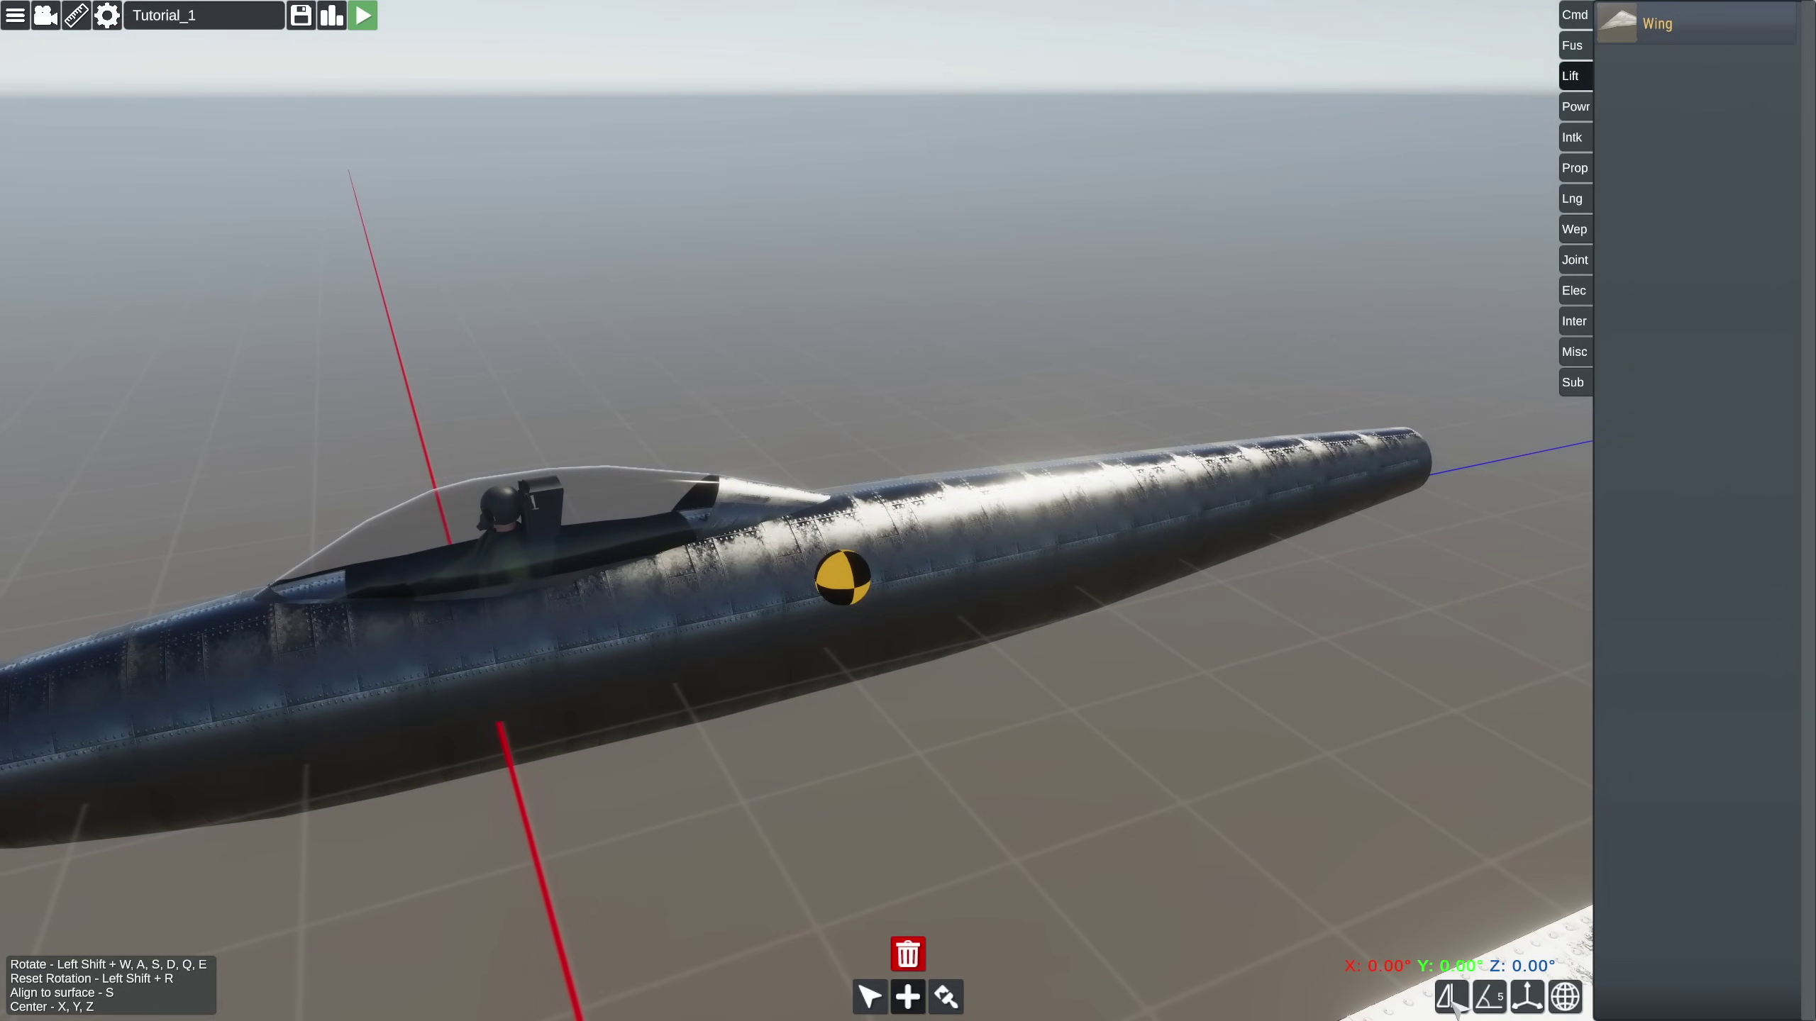
pyautogui.click(1451, 998)
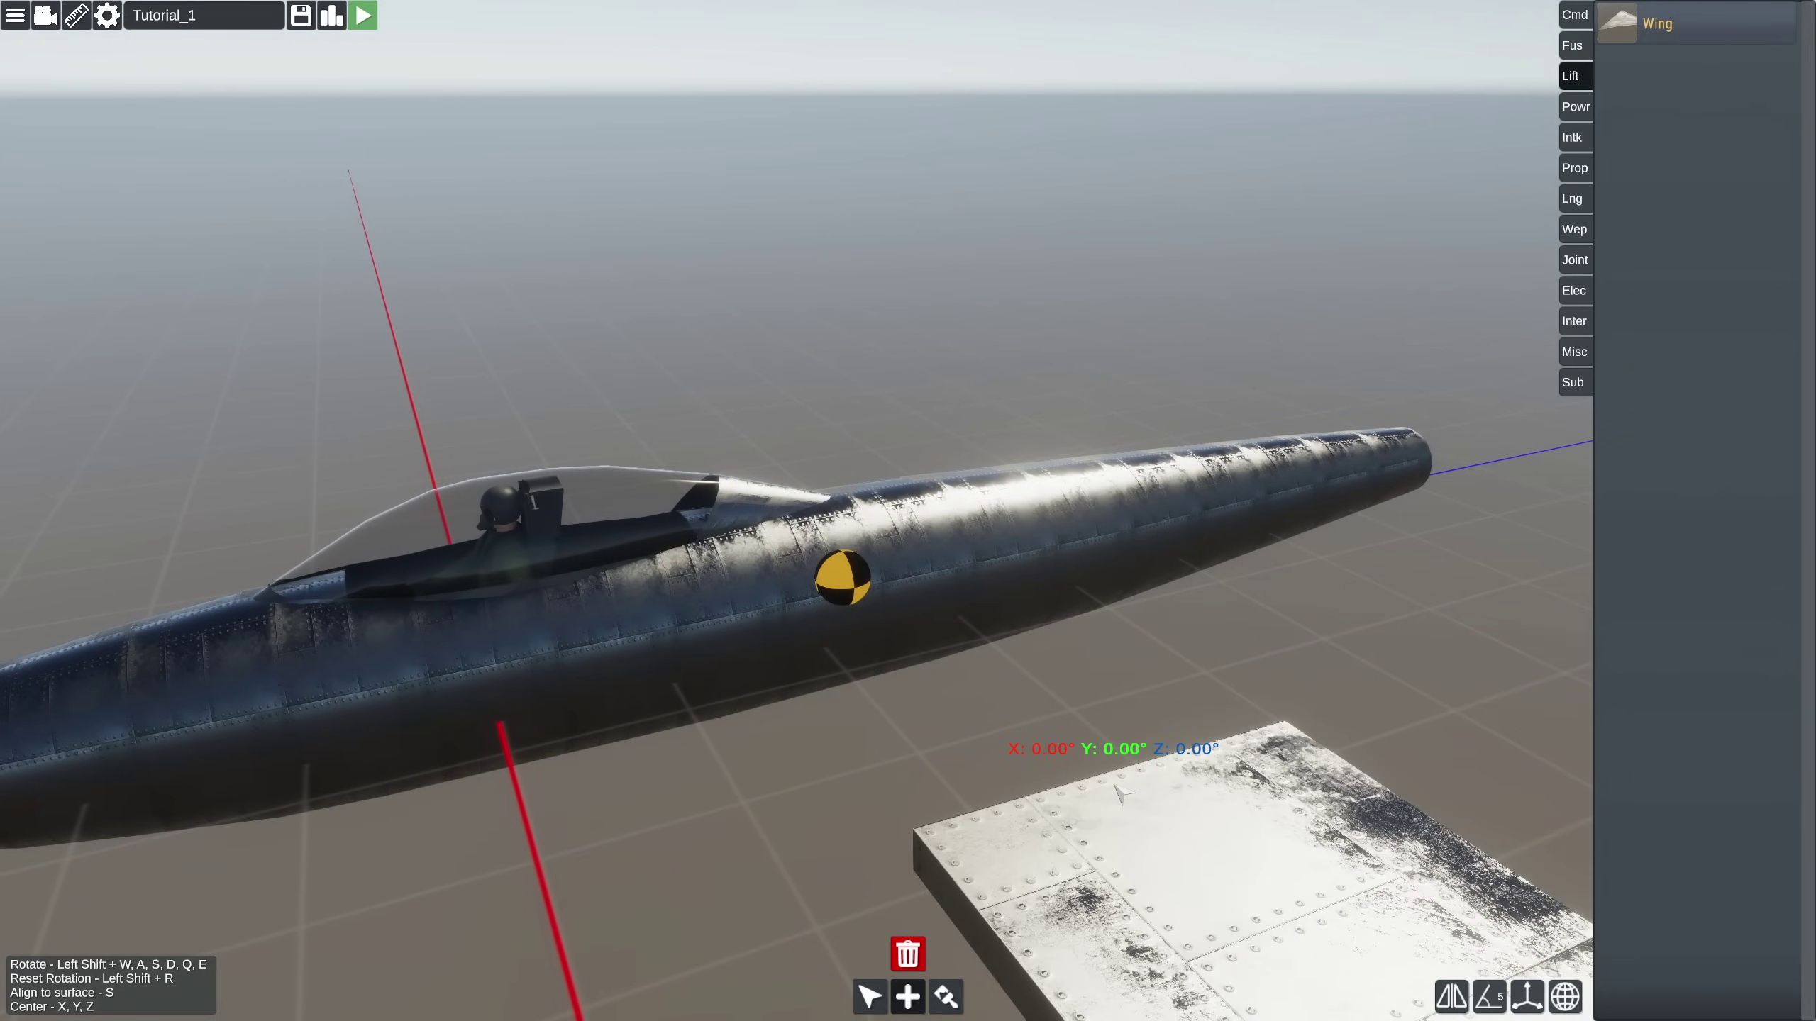
pyautogui.press('m')
pyautogui.press('m')
pyautogui.moveTo(748, 669); pyautogui.dragTo(804, 651, button='right')
pyautogui.click(804, 651)
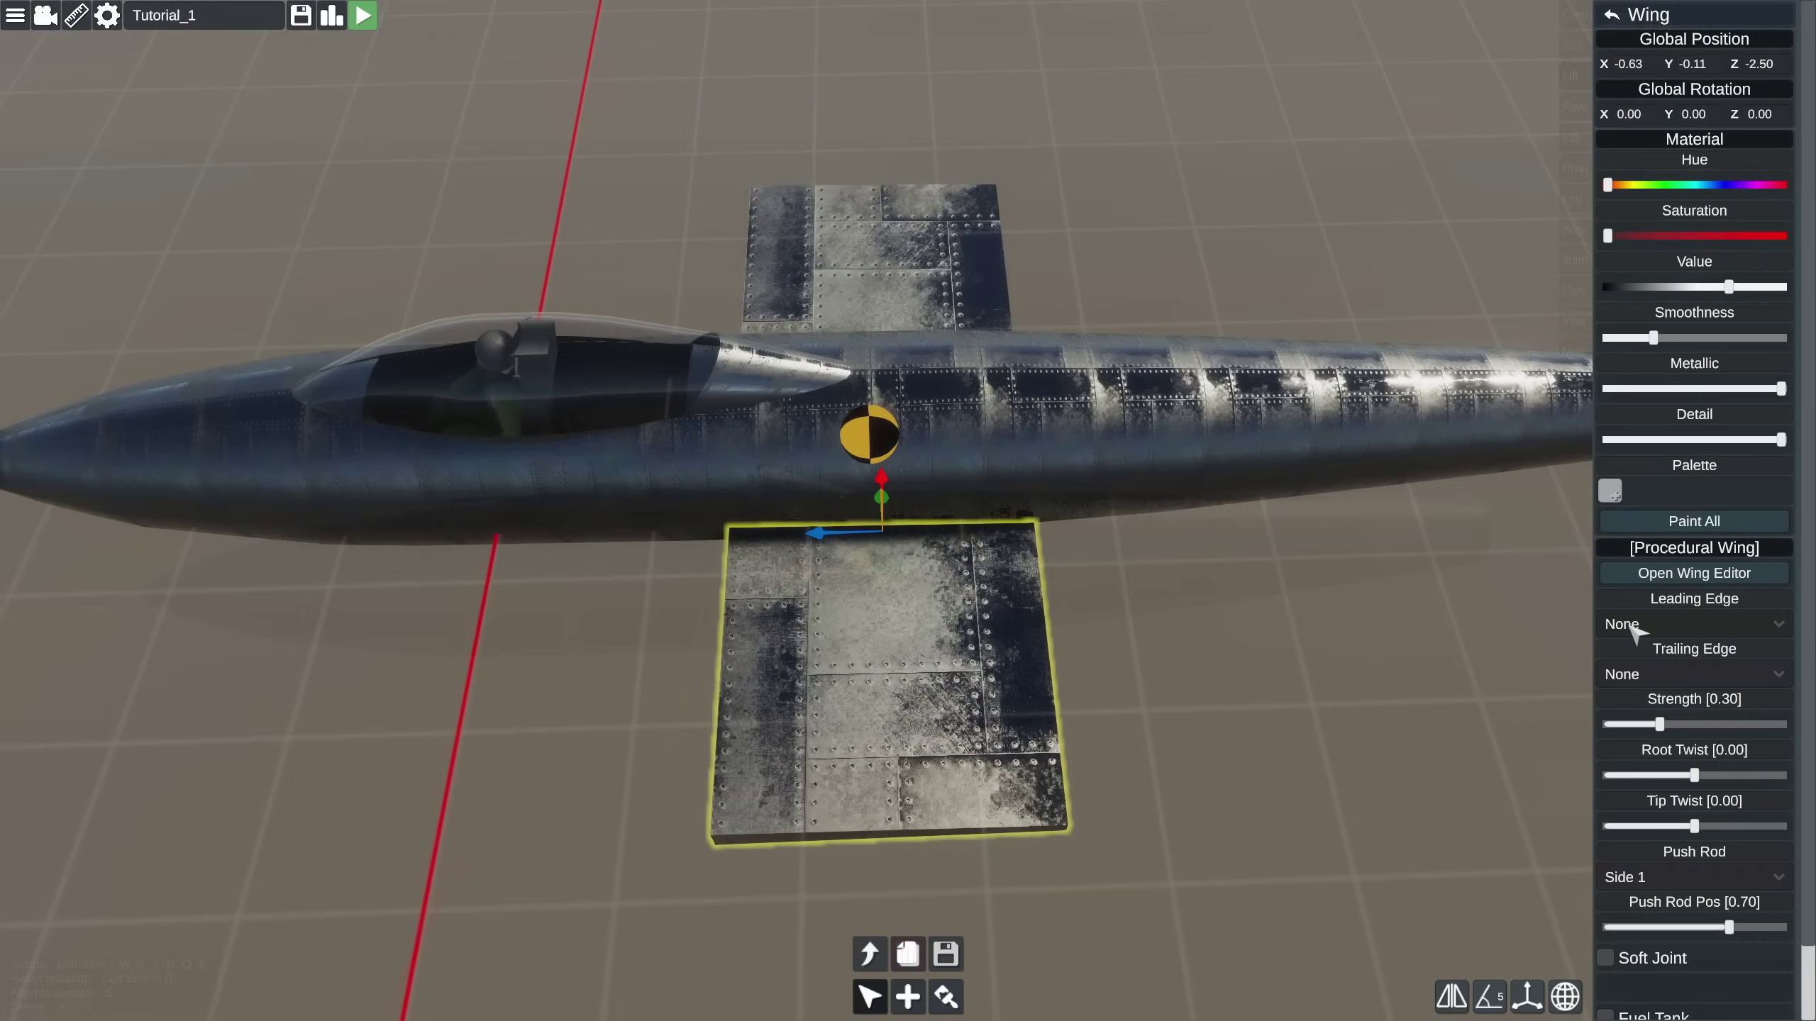
# Give the wing a Standard leading edge and a Standard trailing edge, and select the leading edge piece.
pyautogui.moveTo(1379, 700); pyautogui.dragTo(1260, 682, button='right')
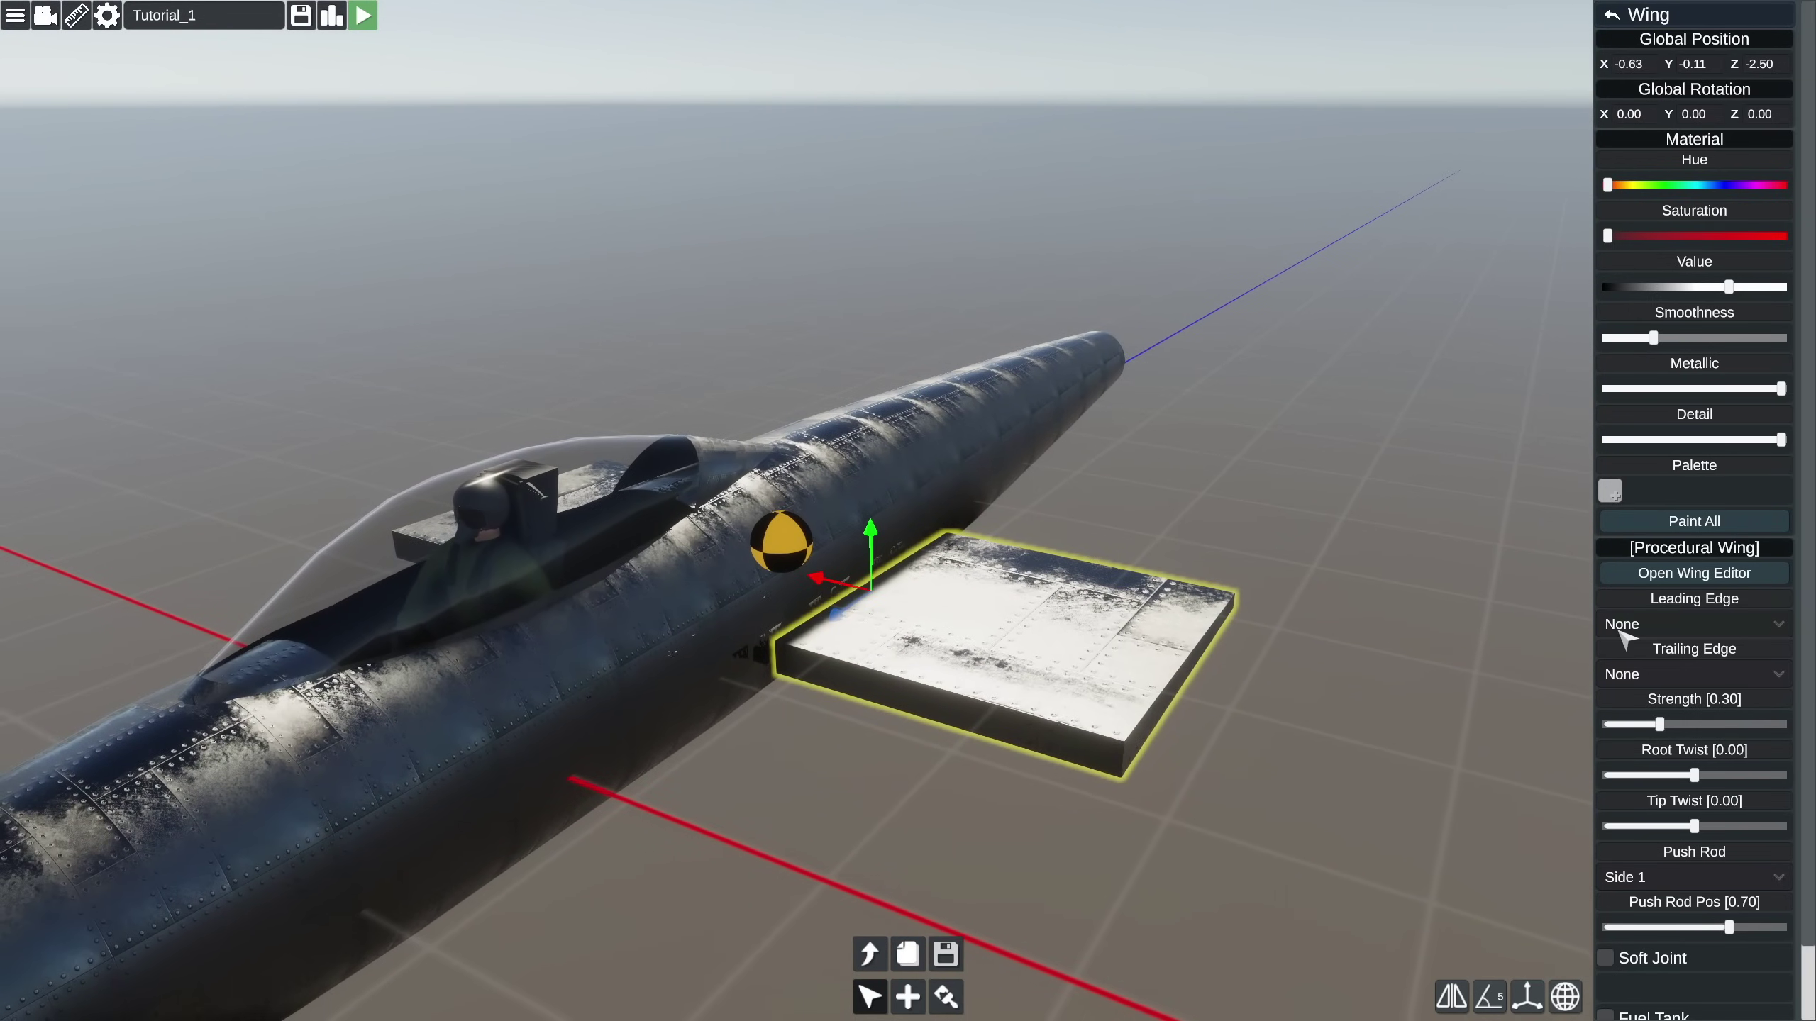
pyautogui.moveTo(1297, 717); pyautogui.dragTo(1112, 680, button='right')
pyautogui.click(1111, 676)
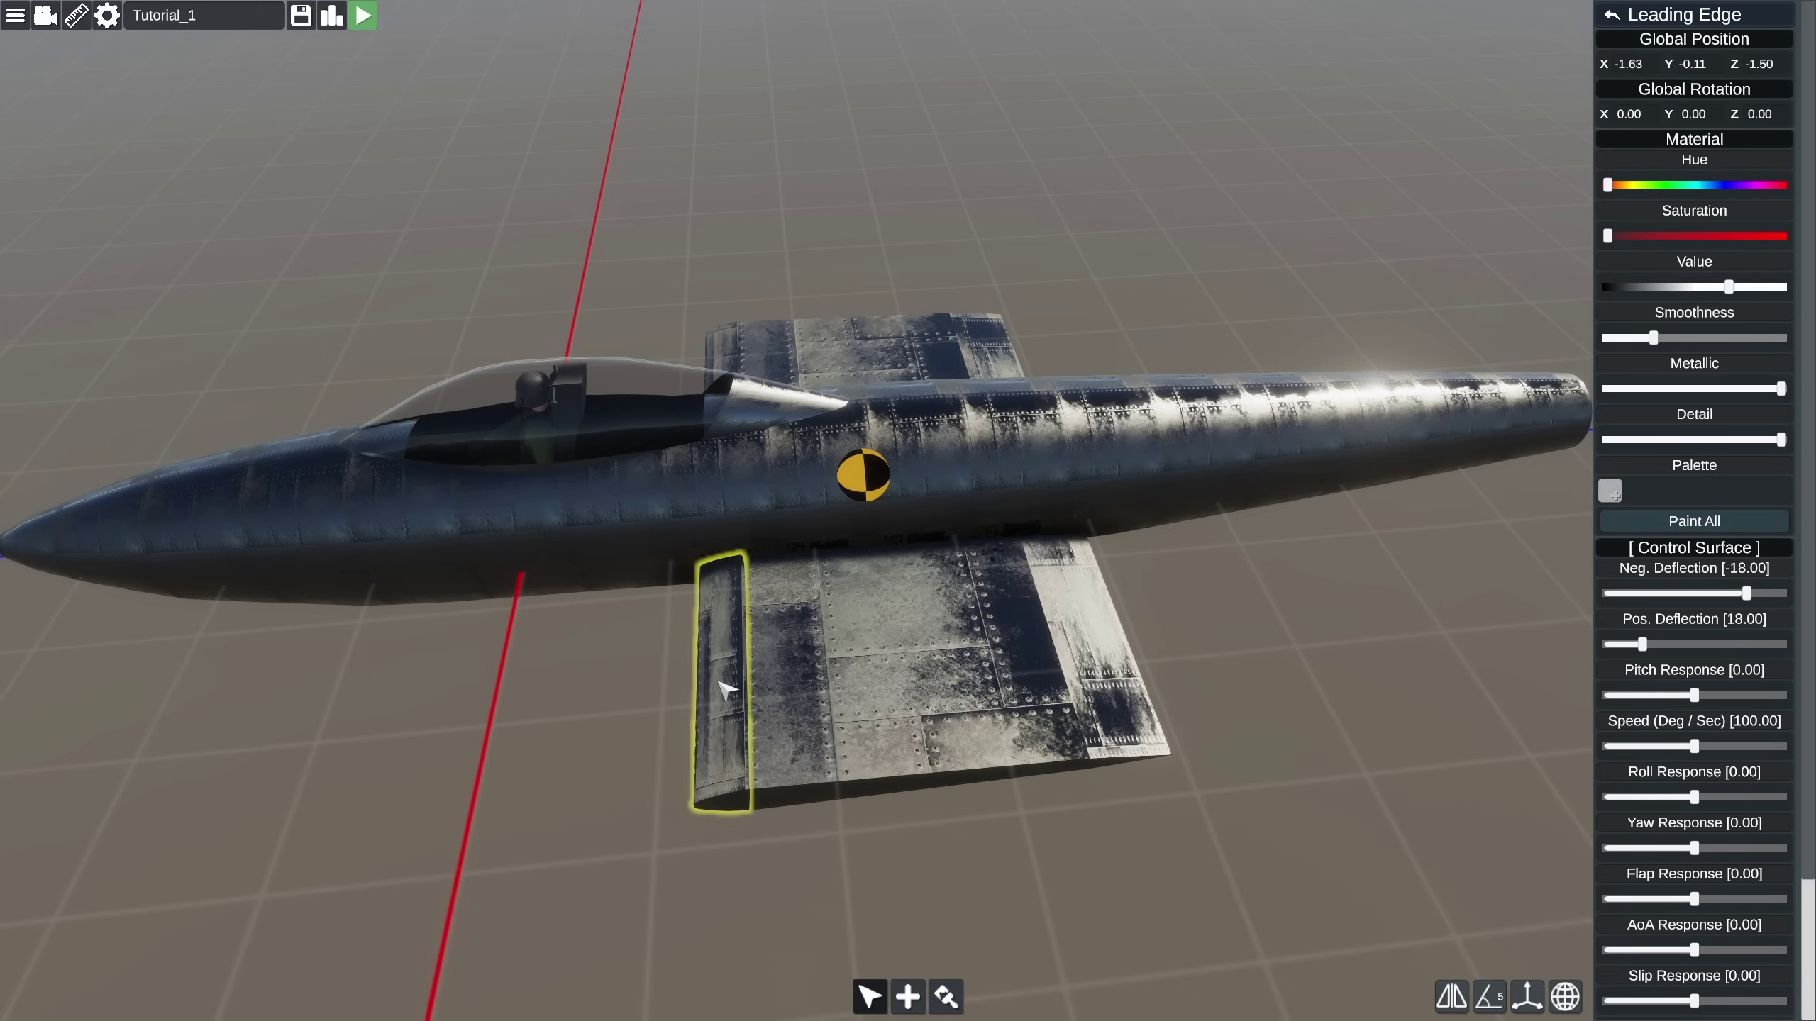
# Select the wing's trailing control surface and review its deflection and response settings.
pyautogui.moveTo(1228, 658); pyautogui.dragTo(1132, 675, button='right')
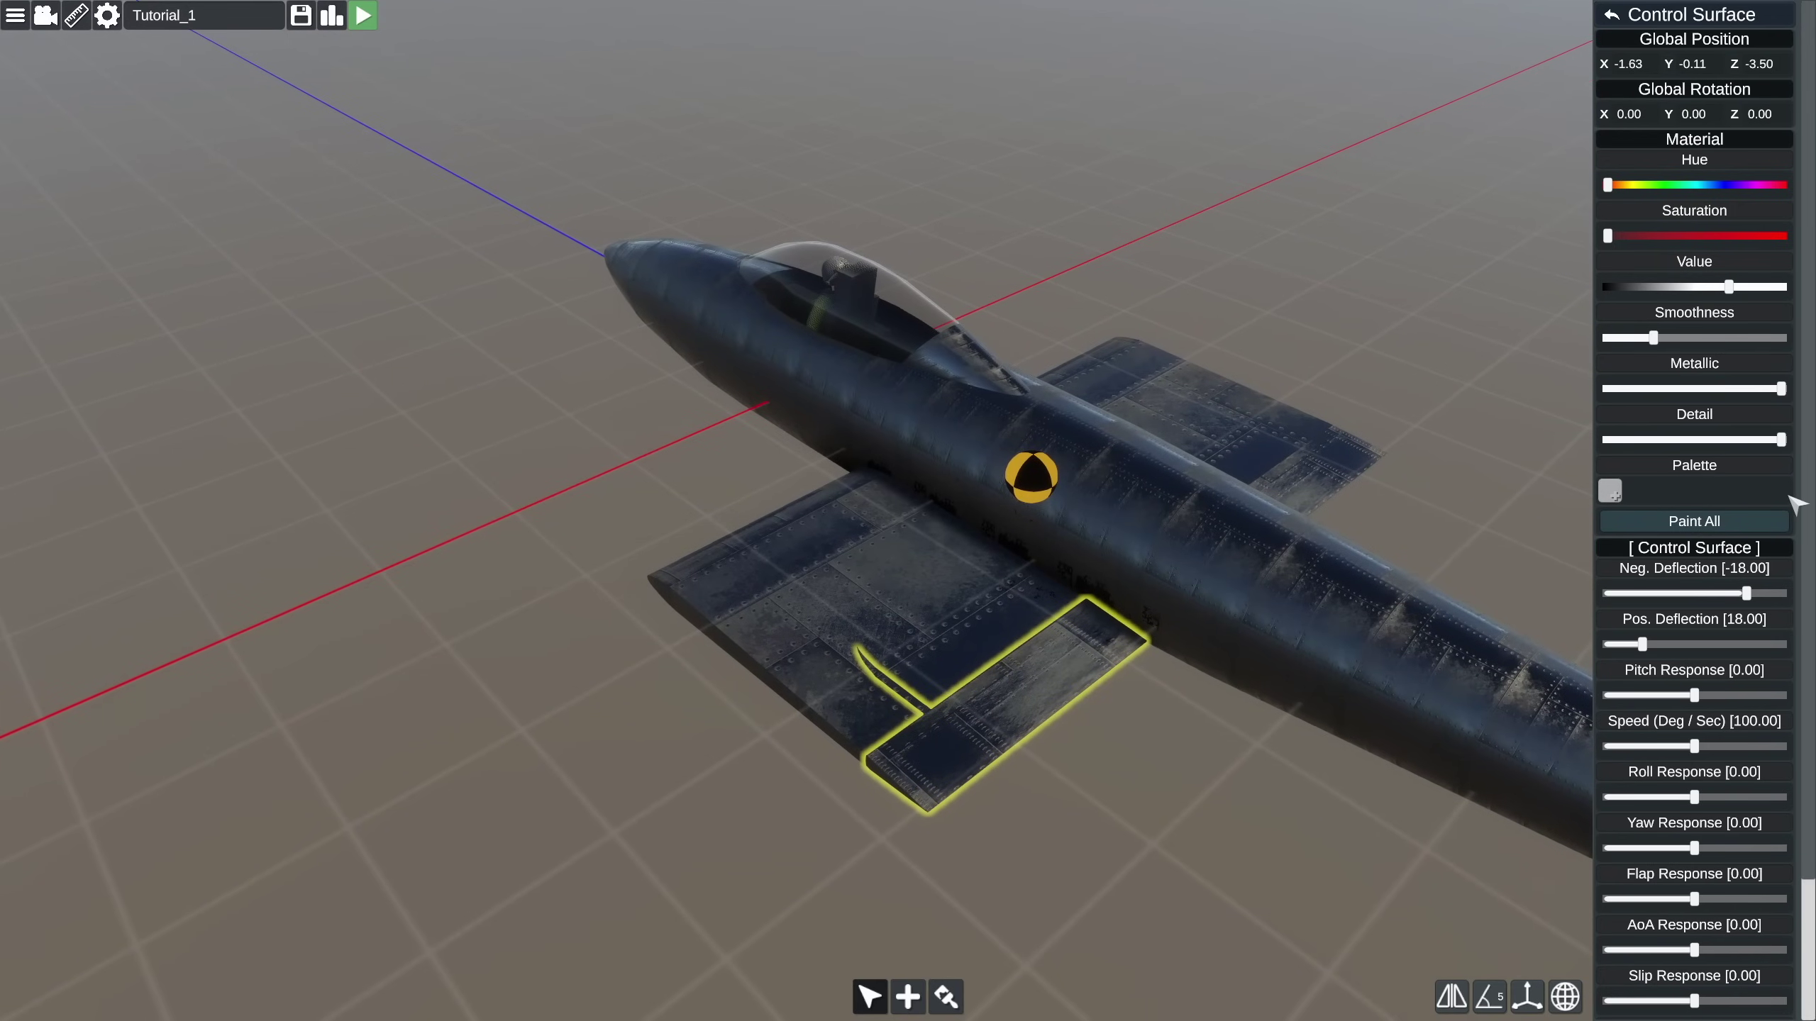
pyautogui.scroll(-3, 1796, 504)
pyautogui.scroll(3, 1796, 505)
pyautogui.scroll(-3, 1796, 505)
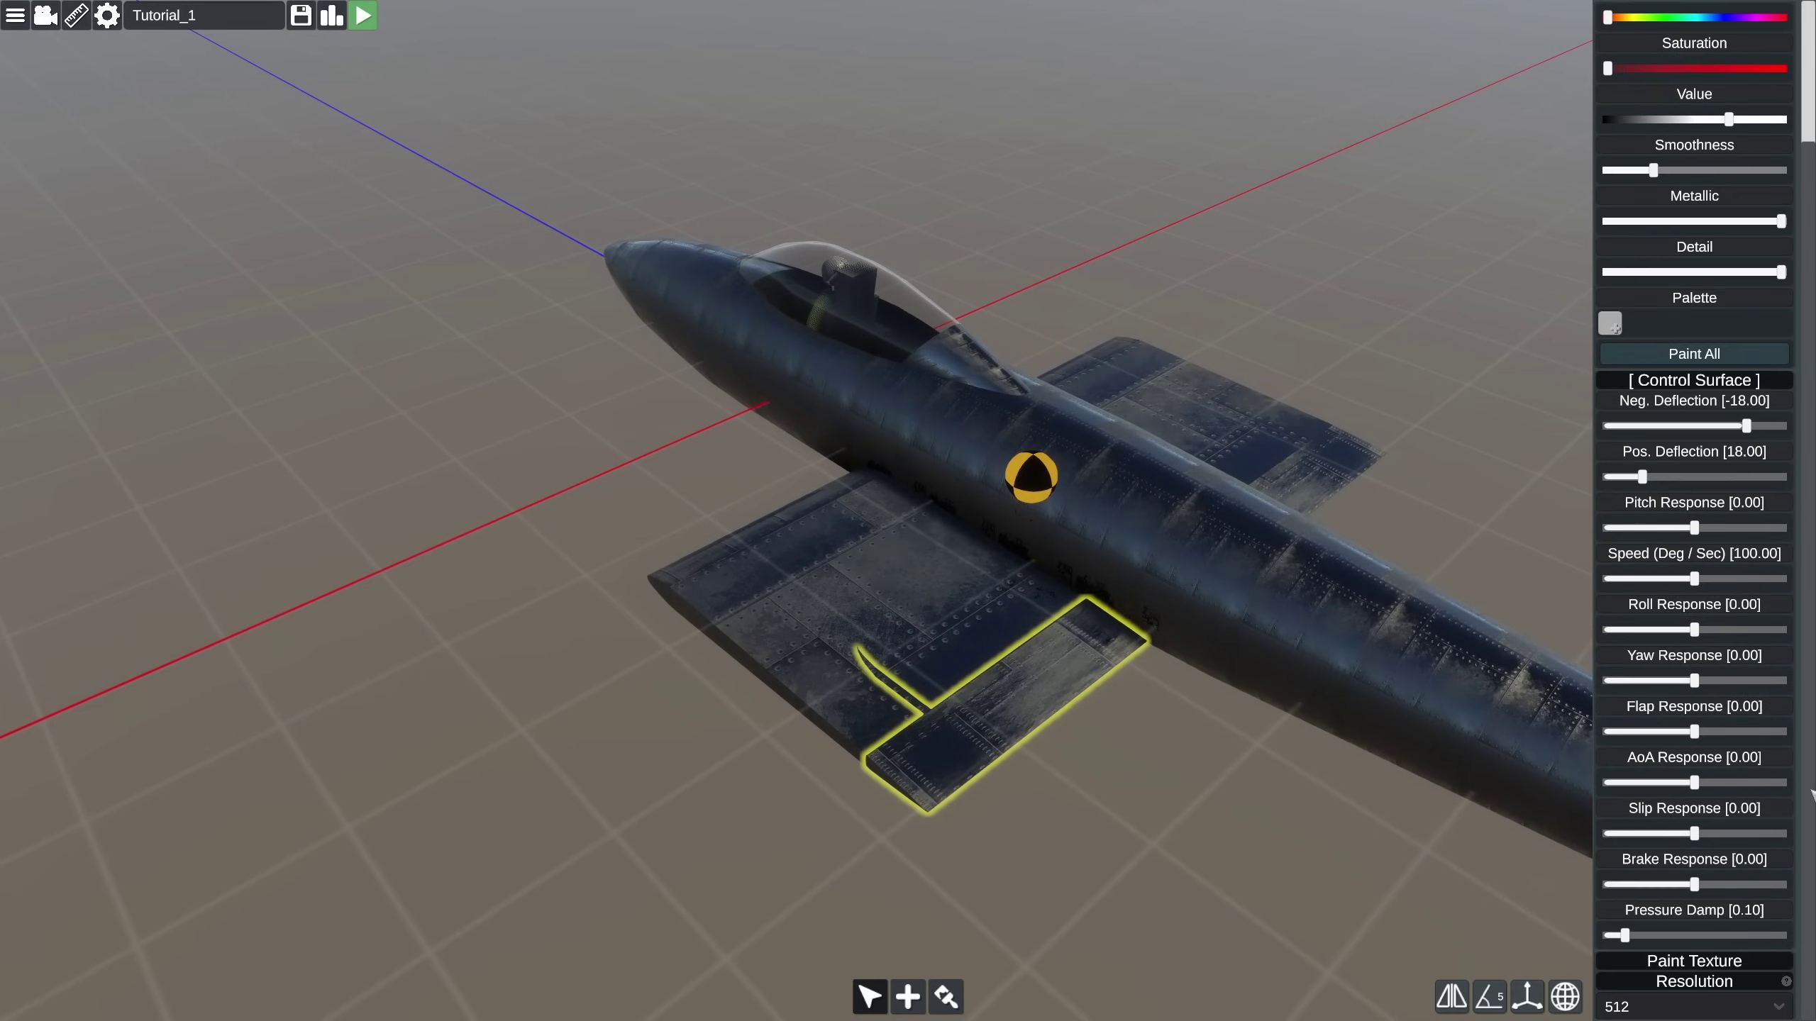
# Select the main wing, move it inward to X -0.51 and open it in the wing editor.
pyautogui.click(967, 585)
pyautogui.moveTo(1252, 690); pyautogui.dragTo(1144, 737, button='right')
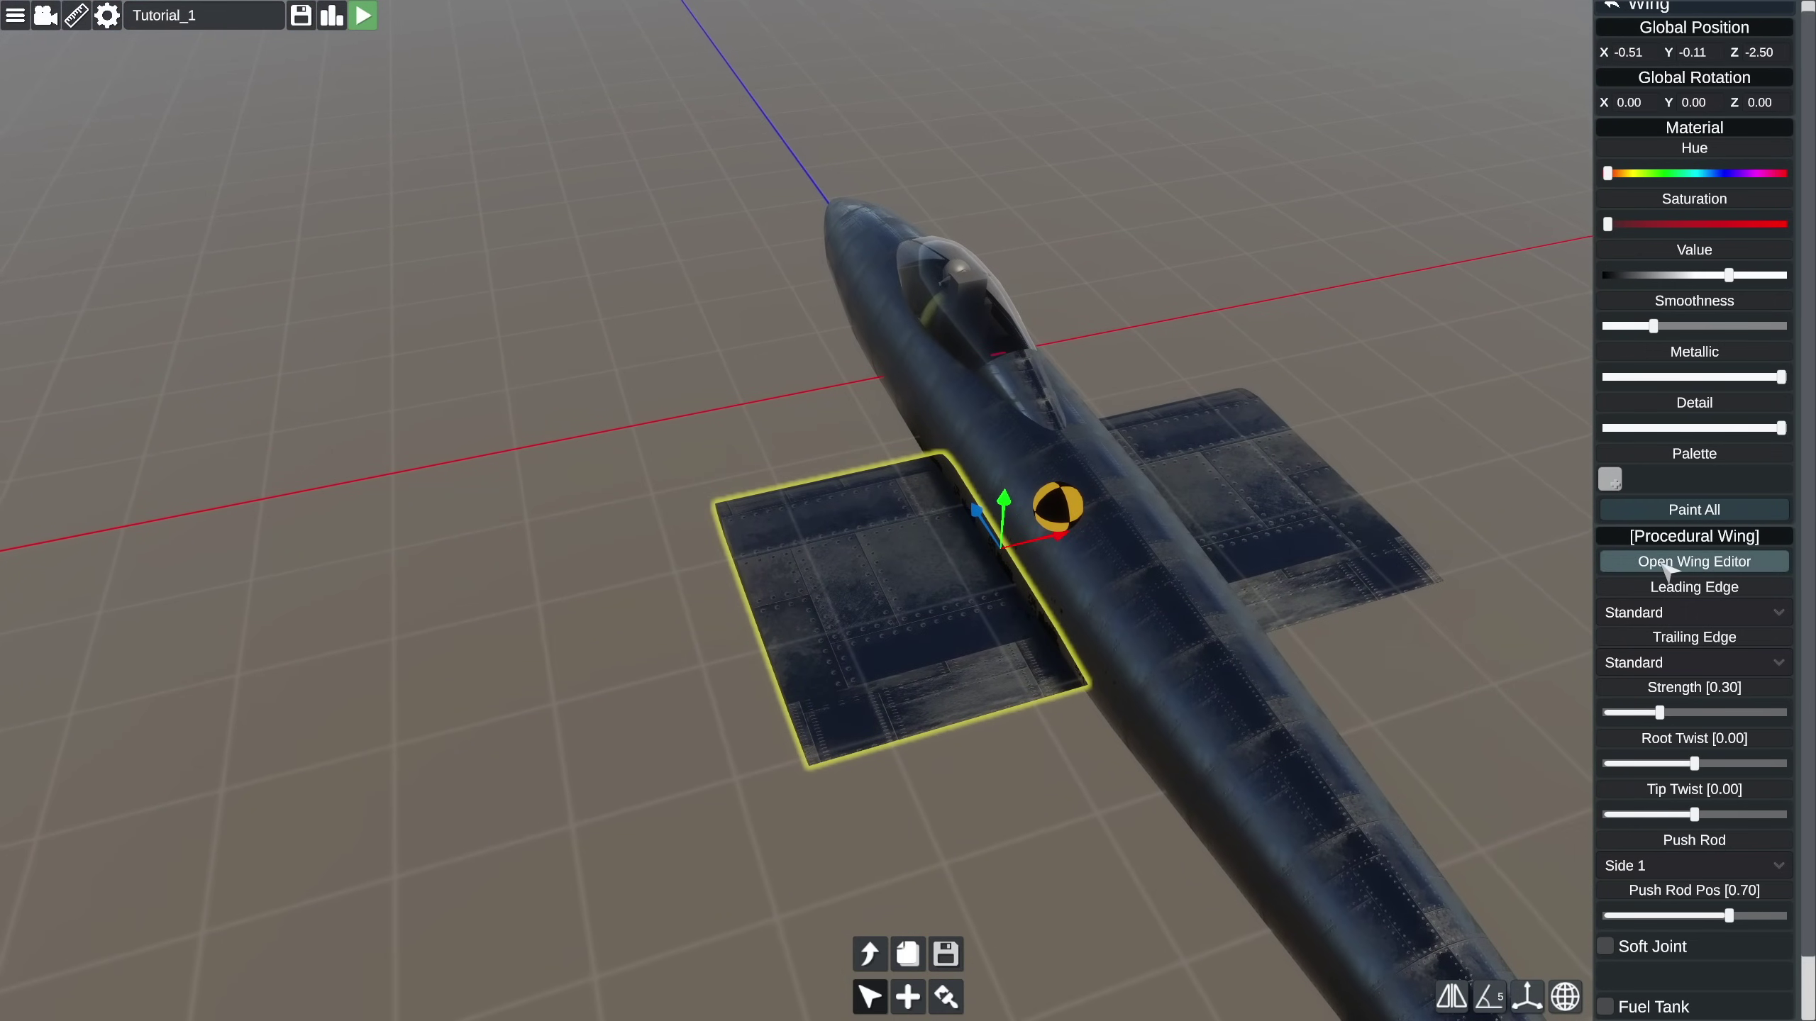
pyautogui.click(1665, 569)
pyautogui.moveTo(976, 706); pyautogui.dragTo(1172, 771, button='right')
pyautogui.scroll(5, 1046, 812)
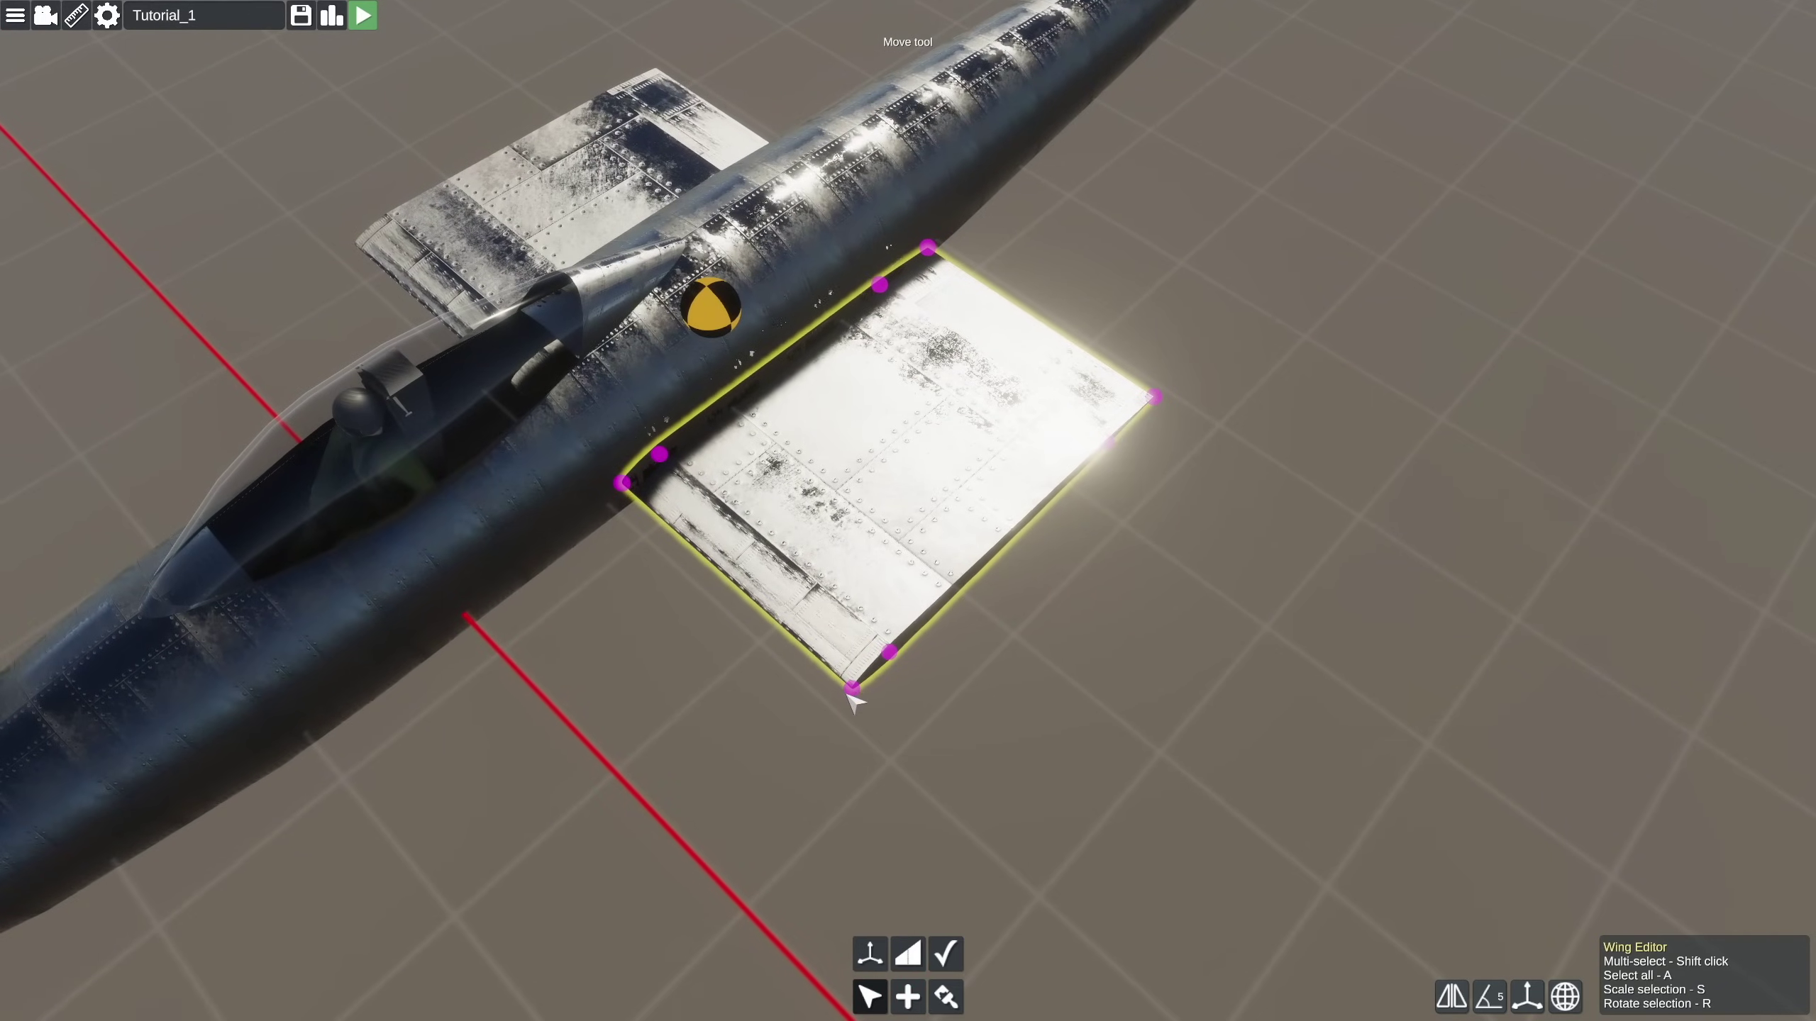
pyautogui.moveTo(1021, 721); pyautogui.dragTo(966, 747, button='right')
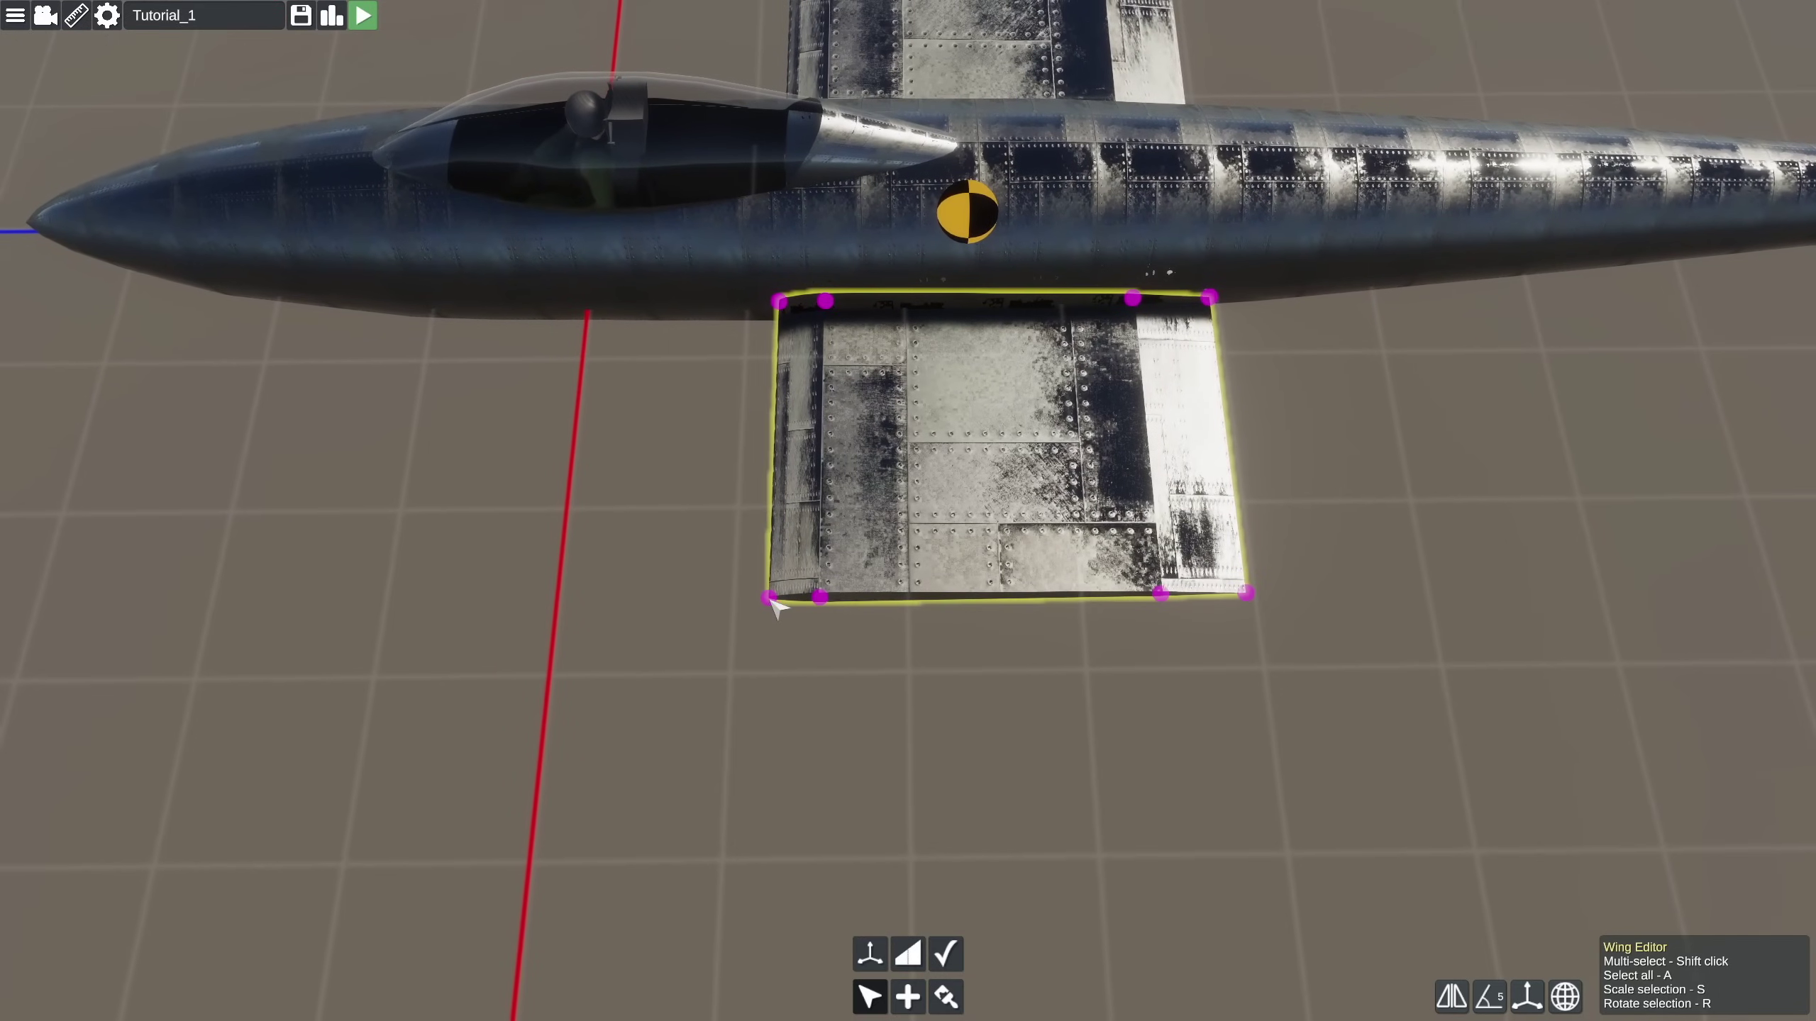